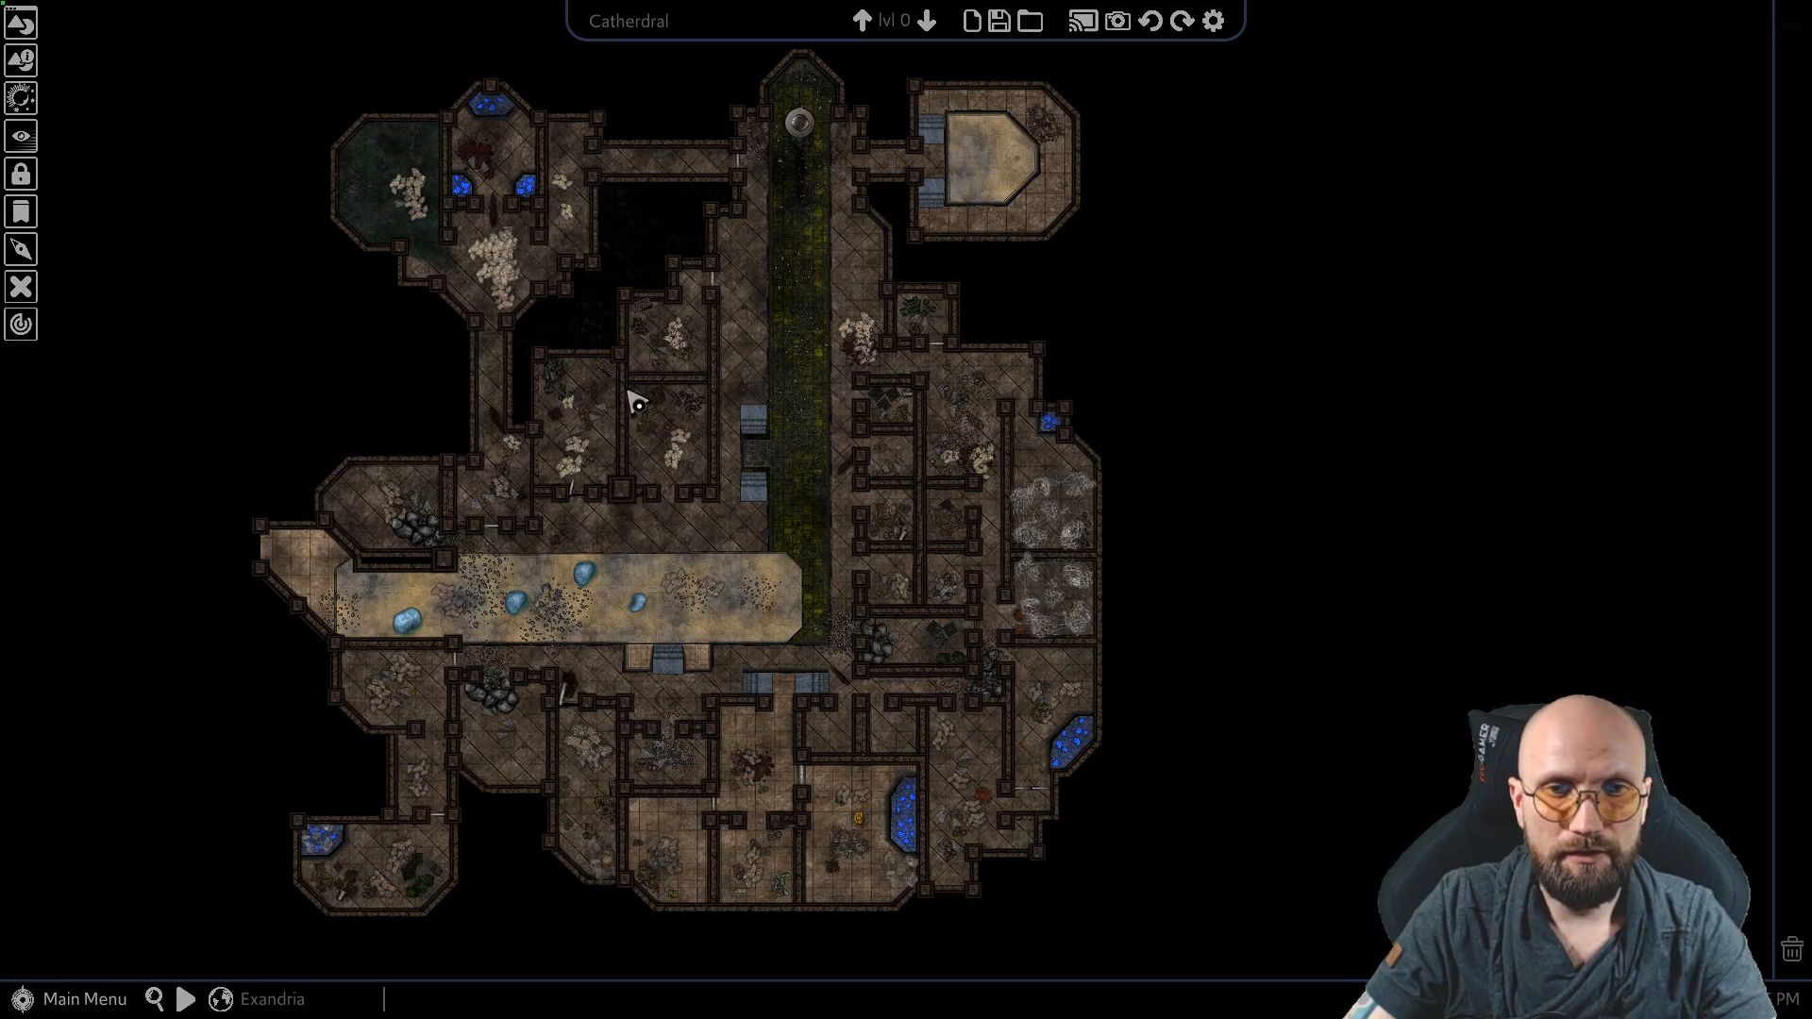
left_click_drag(627, 395, 840, 492)
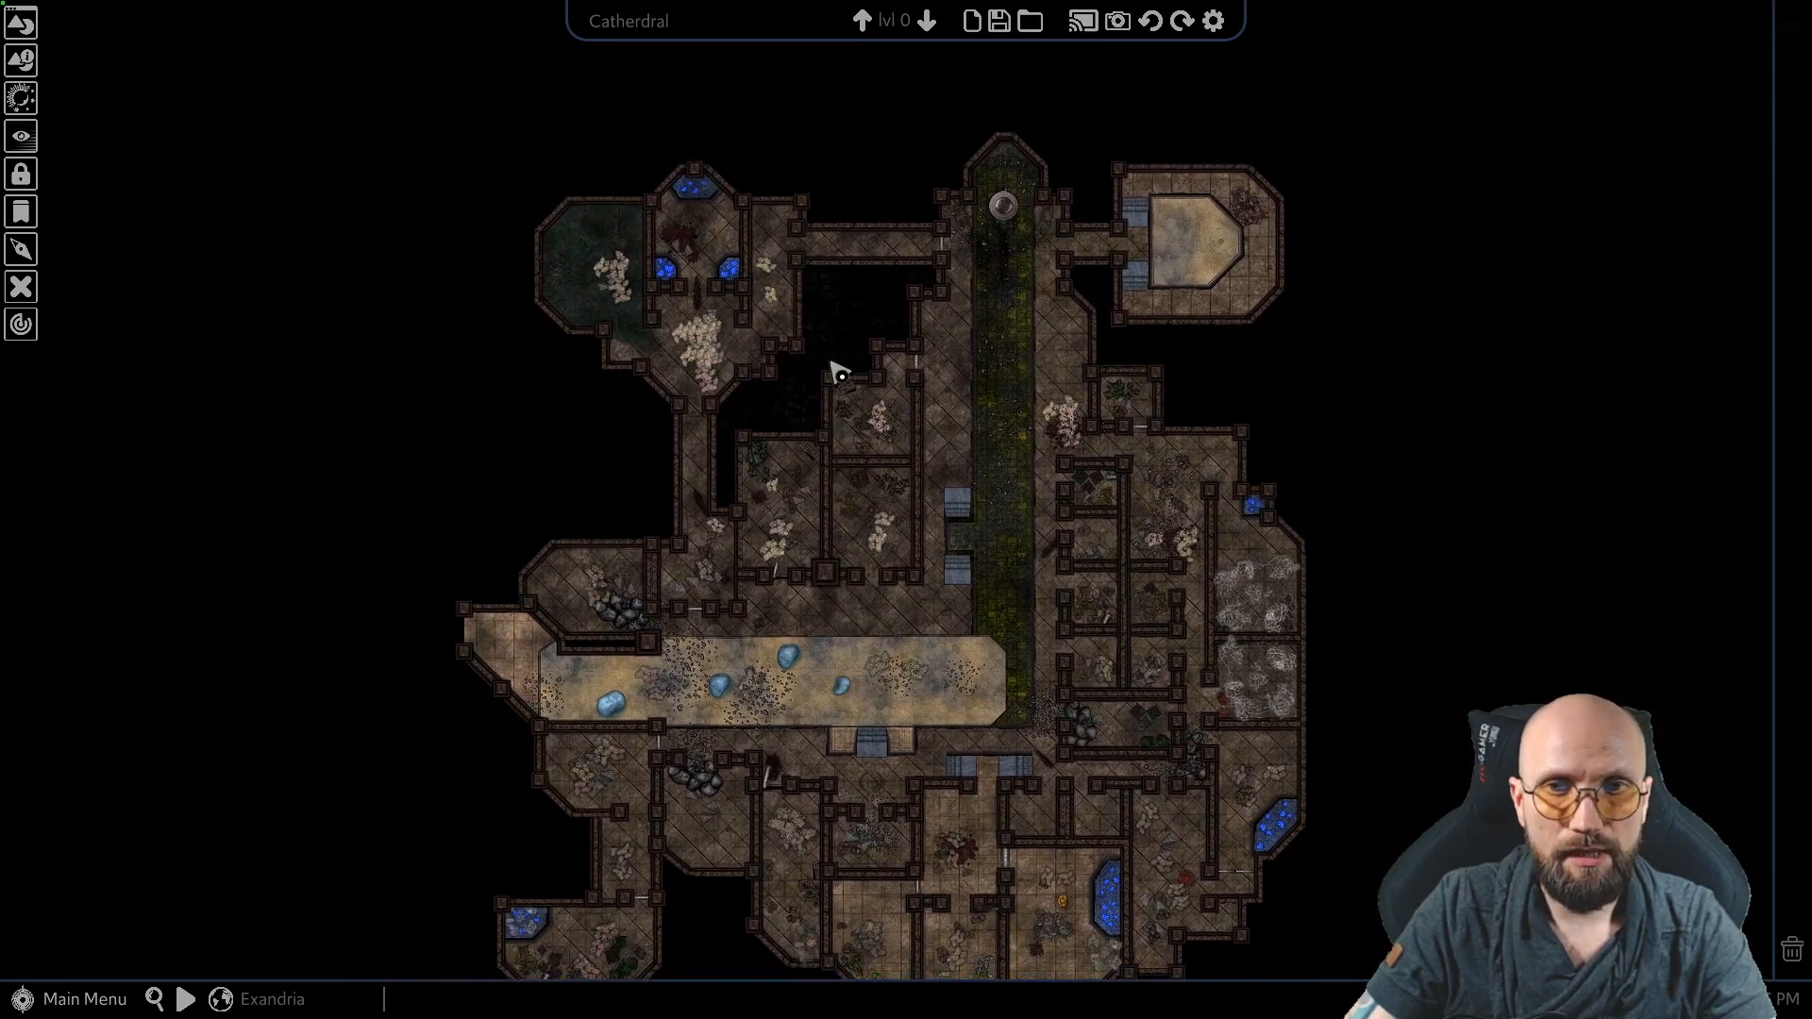
left_click_drag(804, 330, 804, 469)
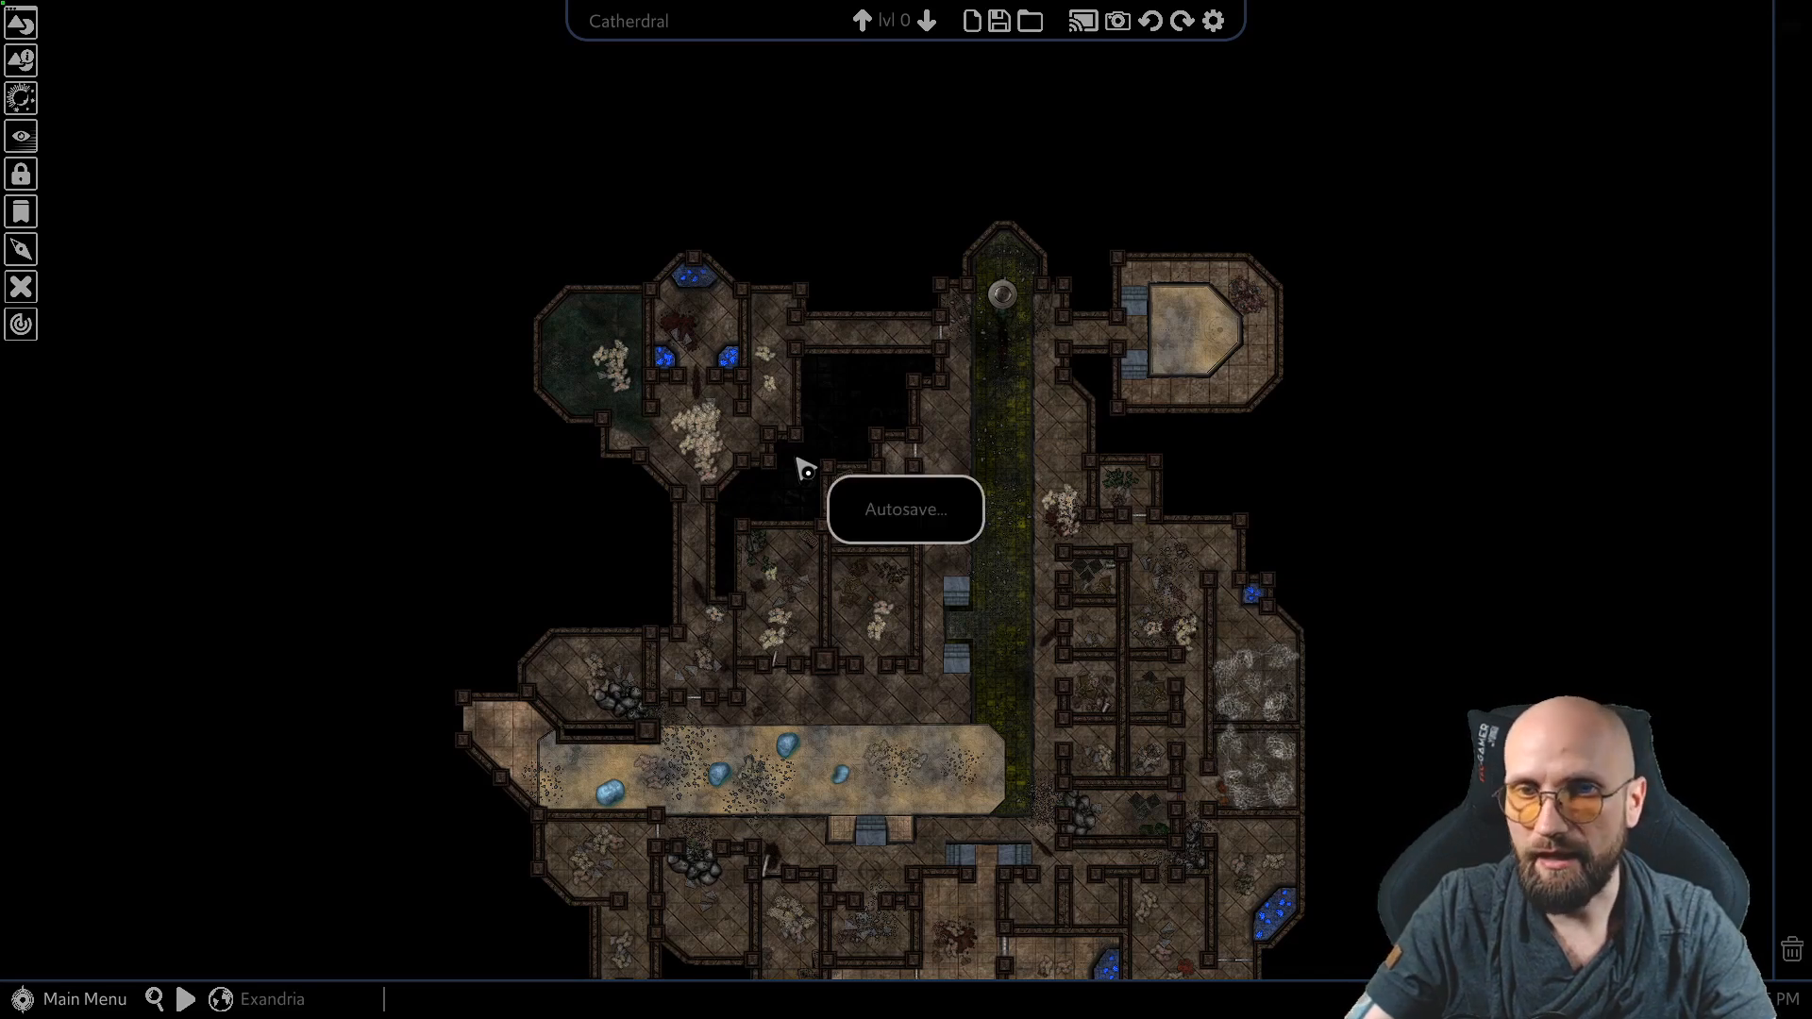
left_click_drag(804, 469, 611, 285)
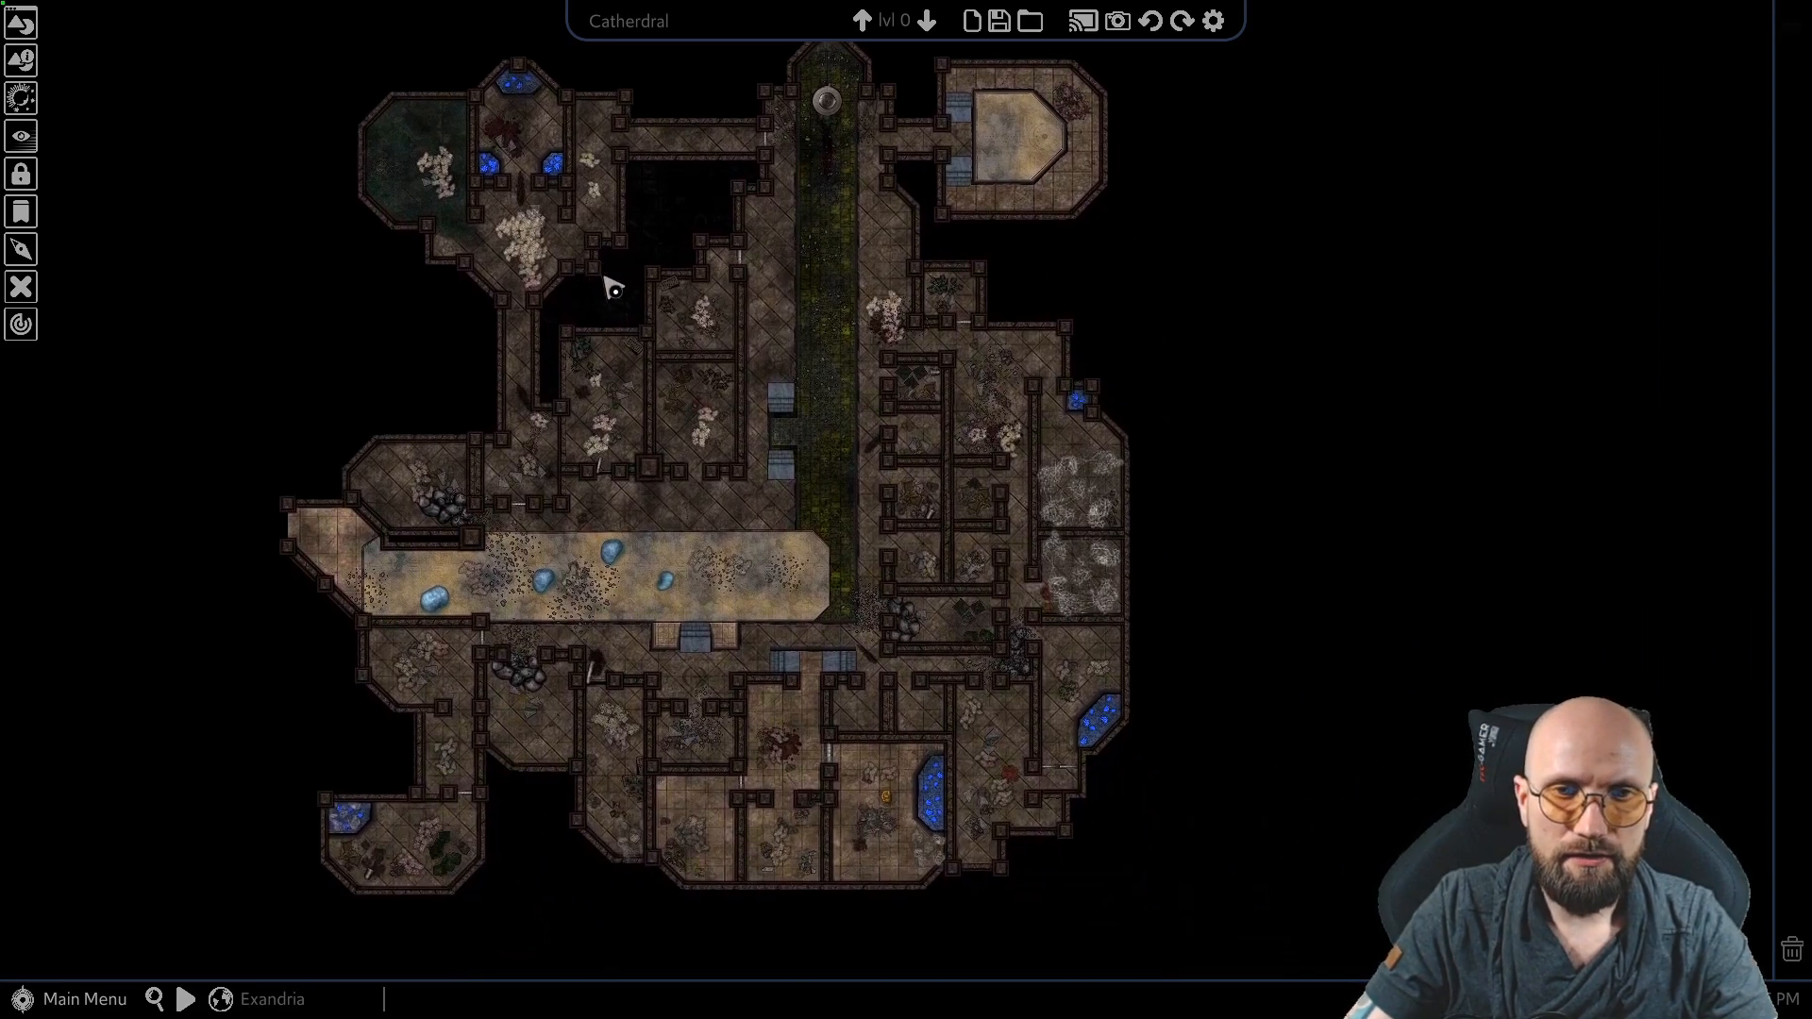
scroll(503, 356, "down", 2)
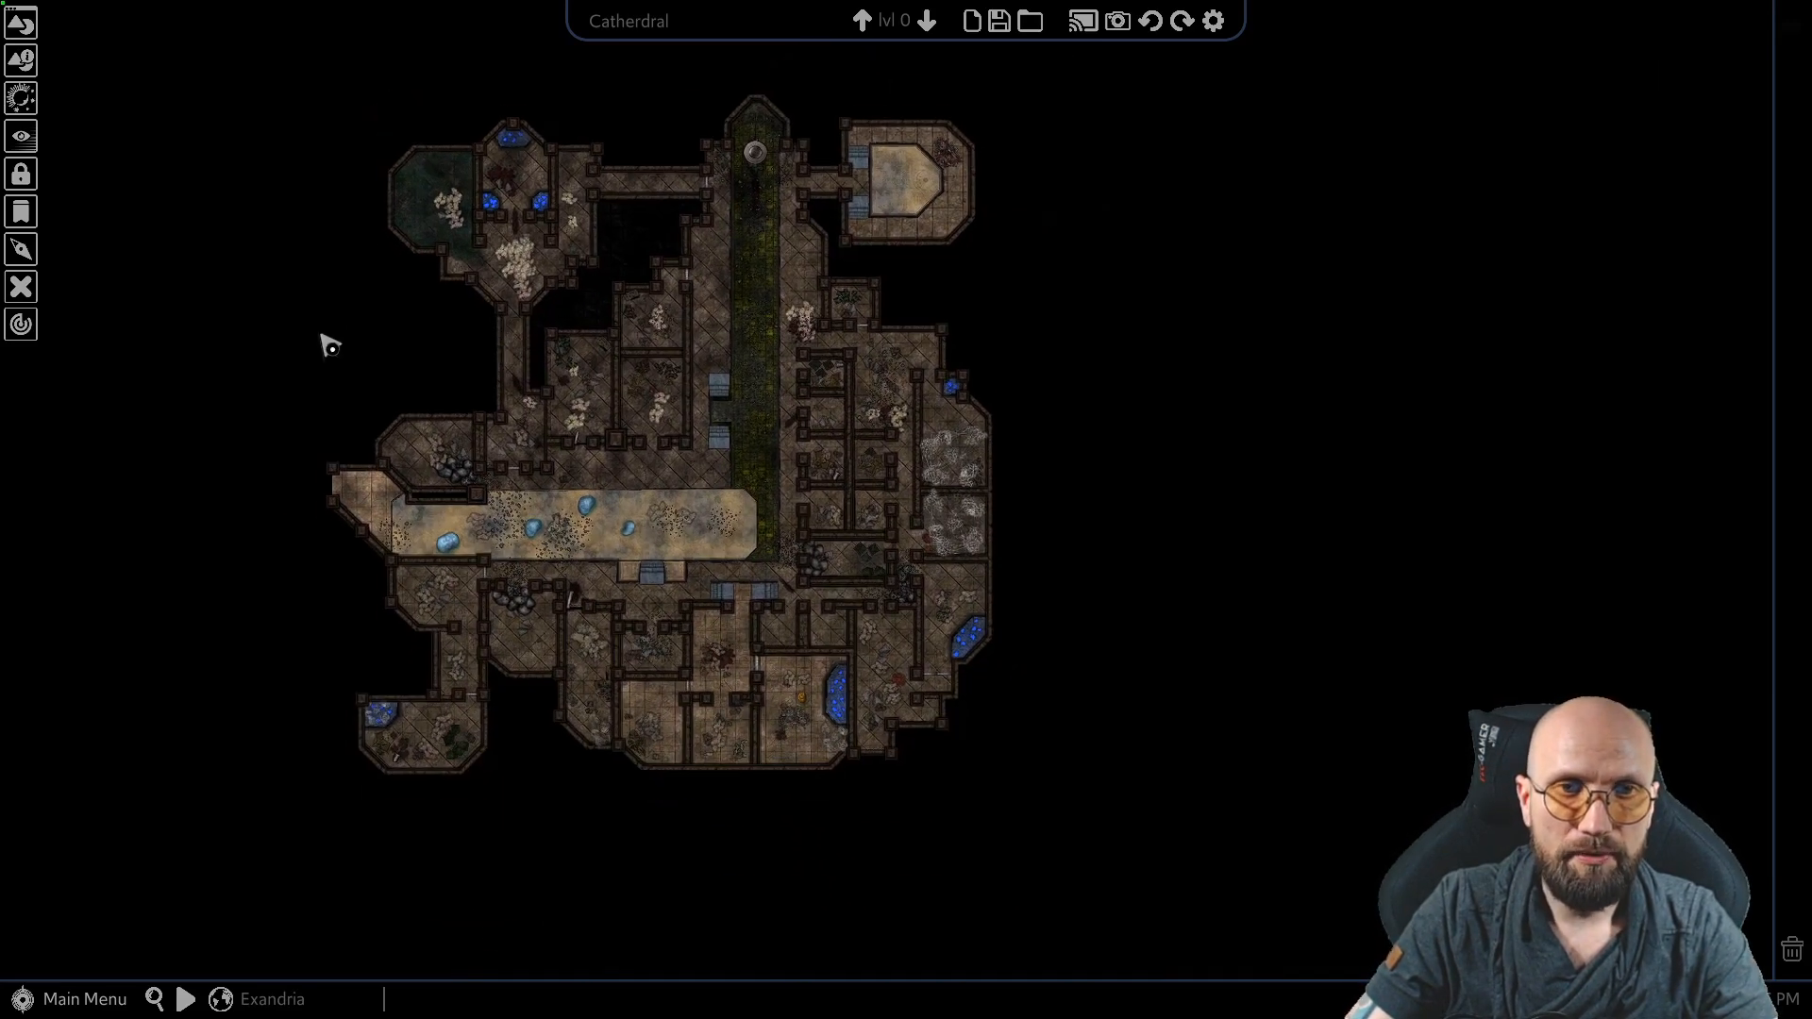
scroll(439, 349, "up", 2)
left_click_drag(272, 92, 522, 286)
left_click_drag(340, 97, 1112, 646)
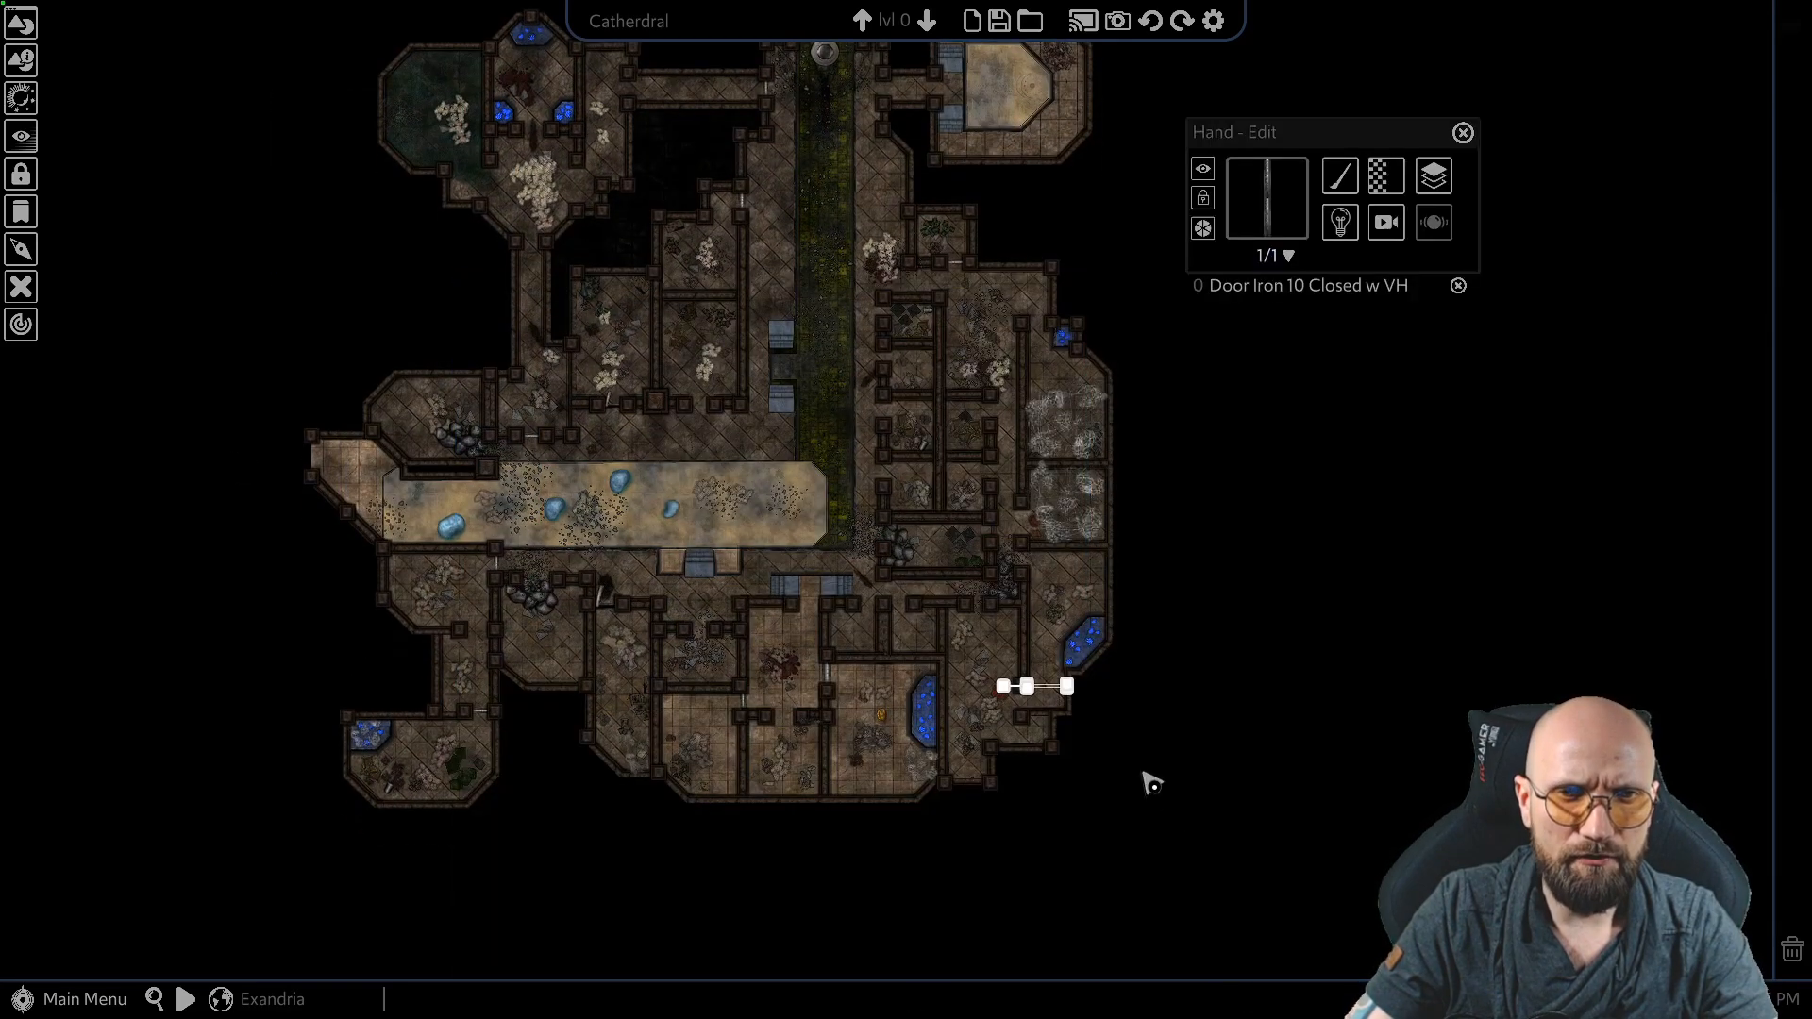
left_click(1237, 517)
middle_click_drag(1237, 517, 1379, 662)
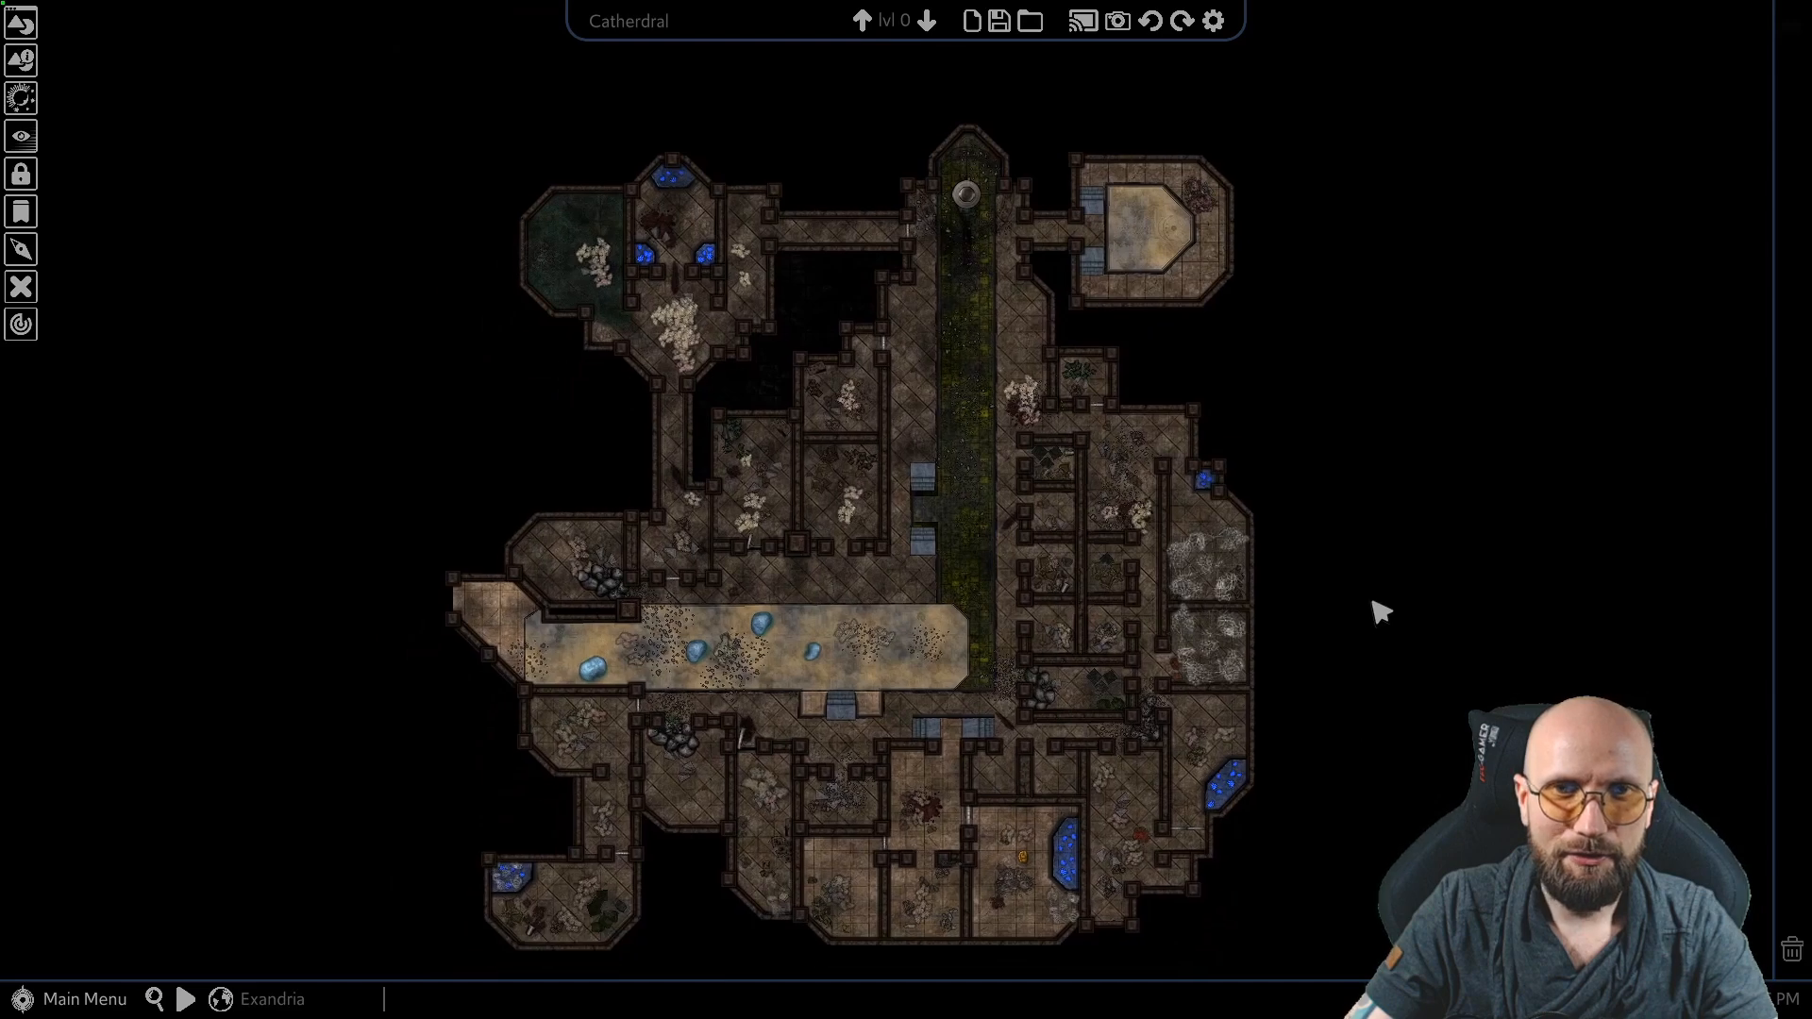
middle_click_drag(1369, 570, 1305, 534)
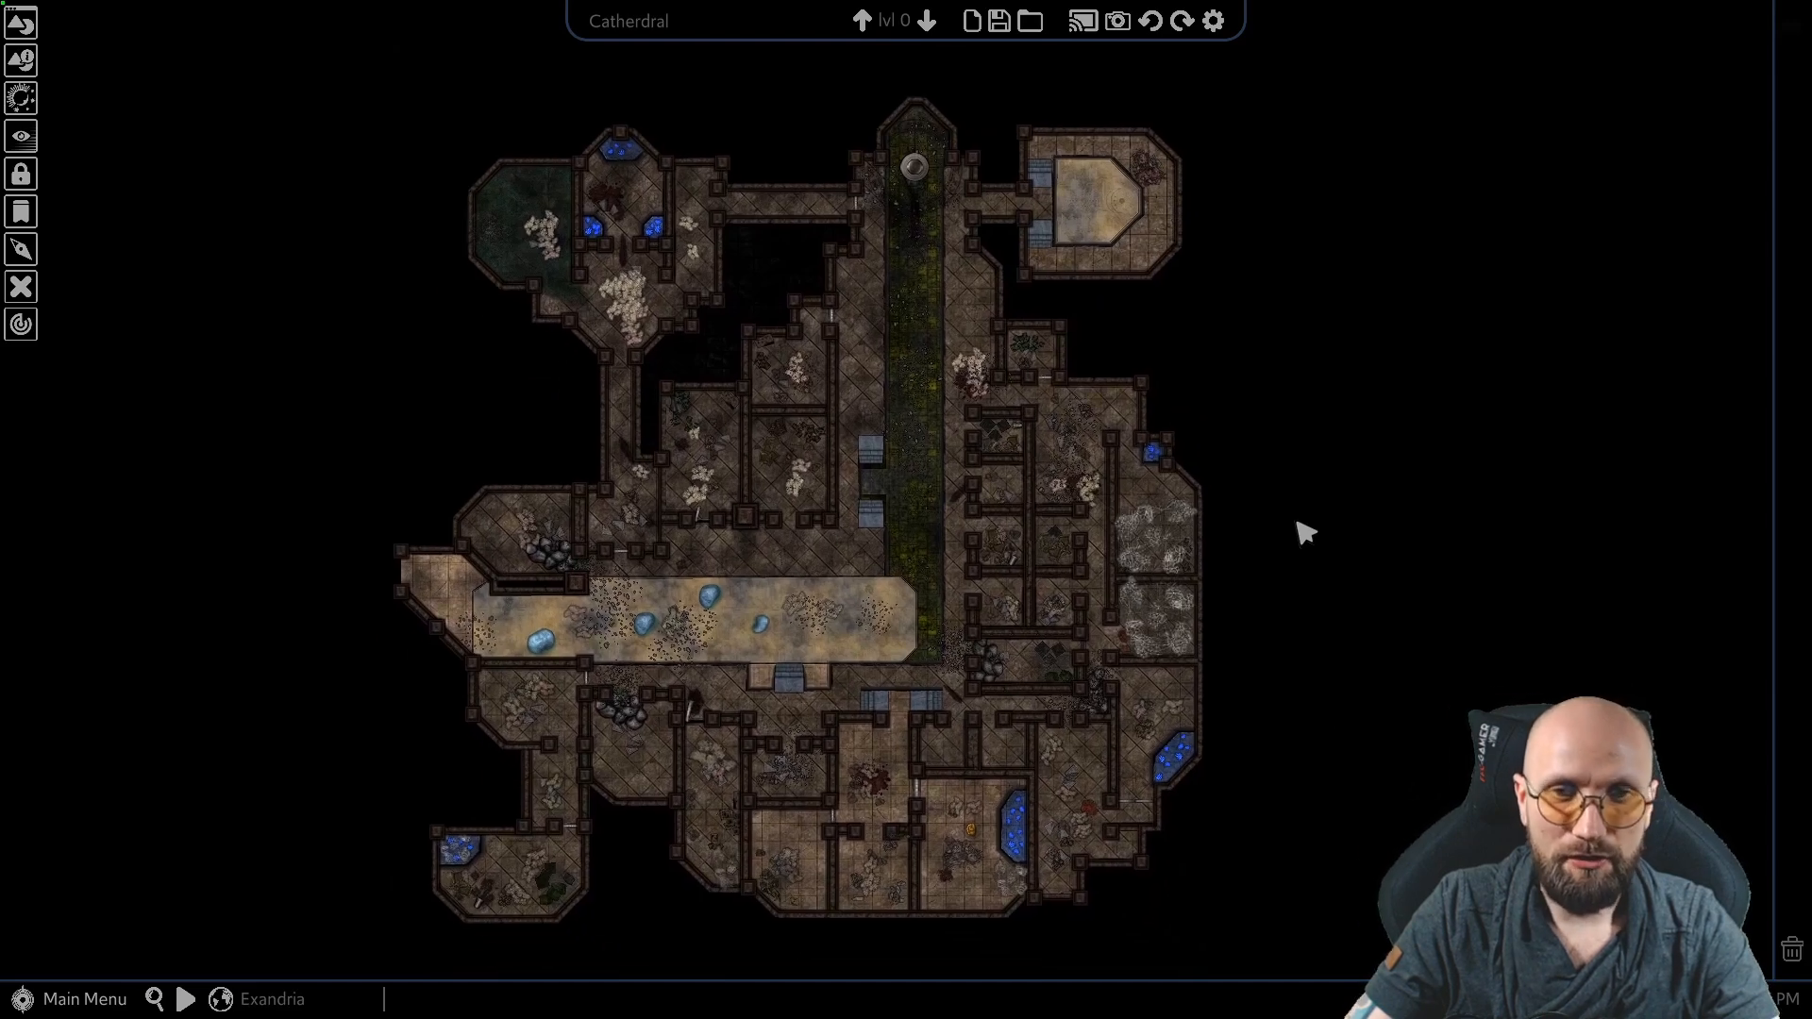
Step: Reveal the locked-object and light markers across the cathedral map and inspect the names and sources of individual assets
key("alt")
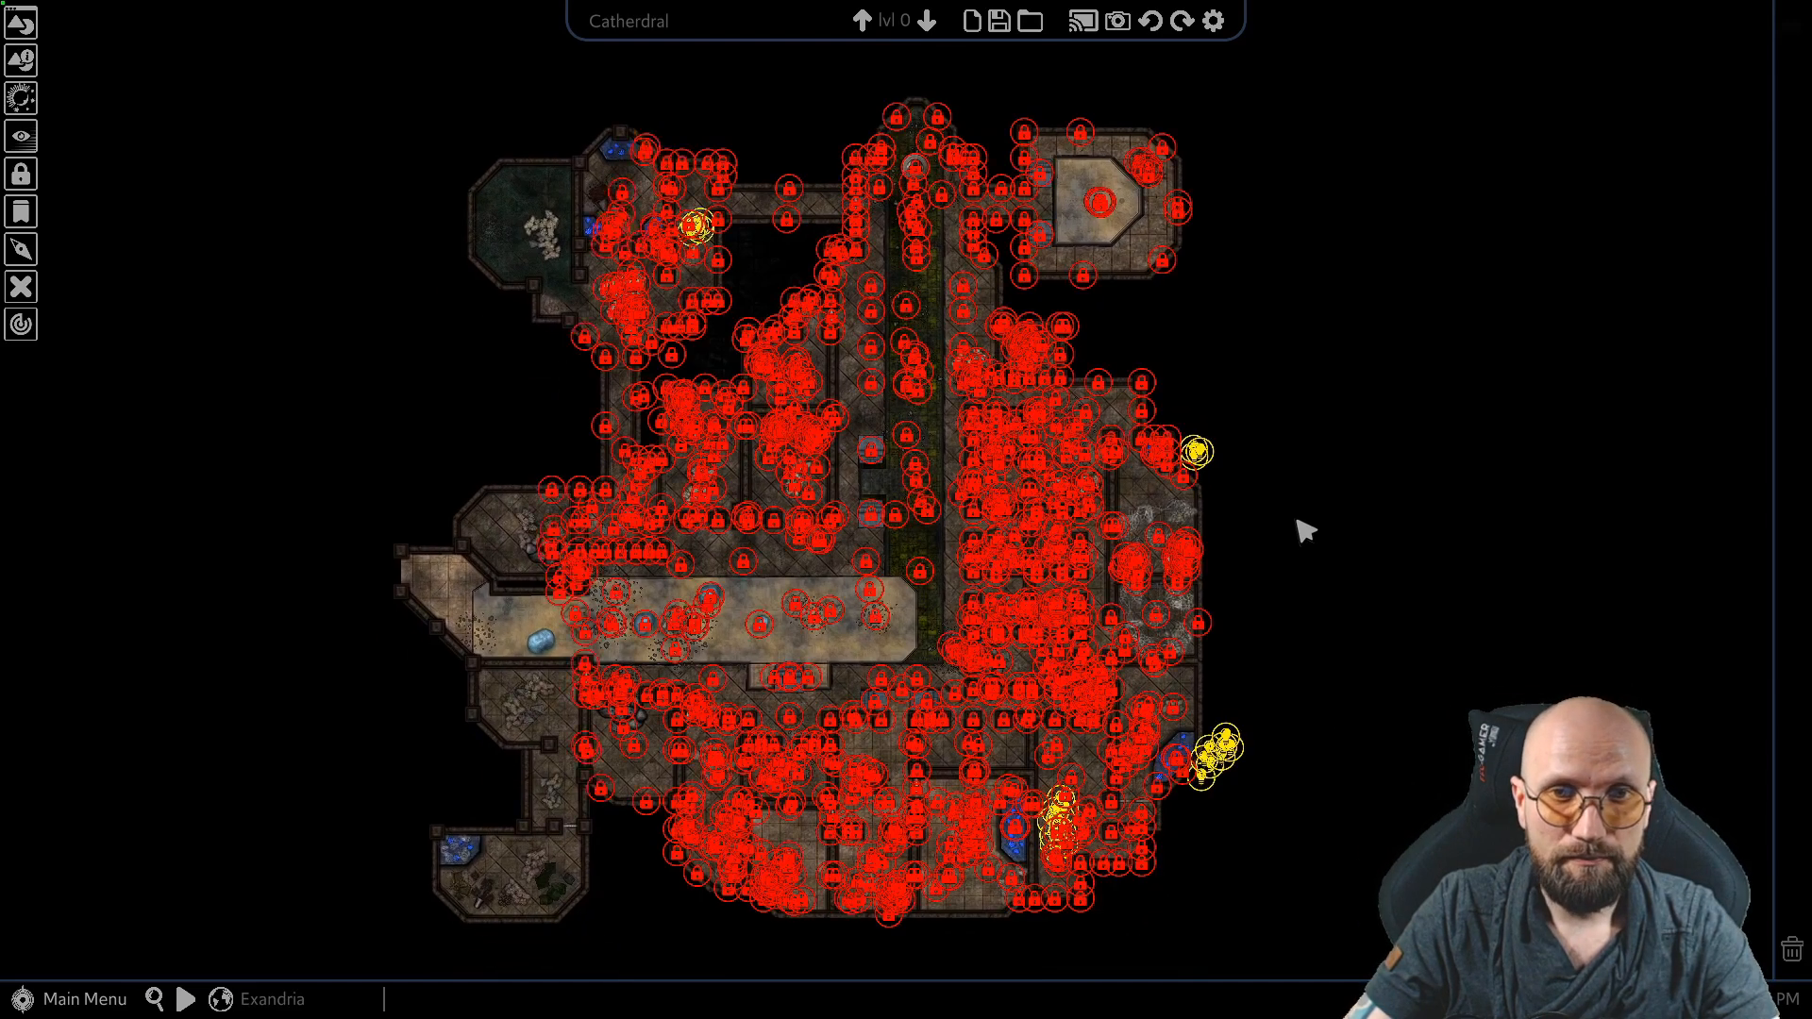
key("alt")
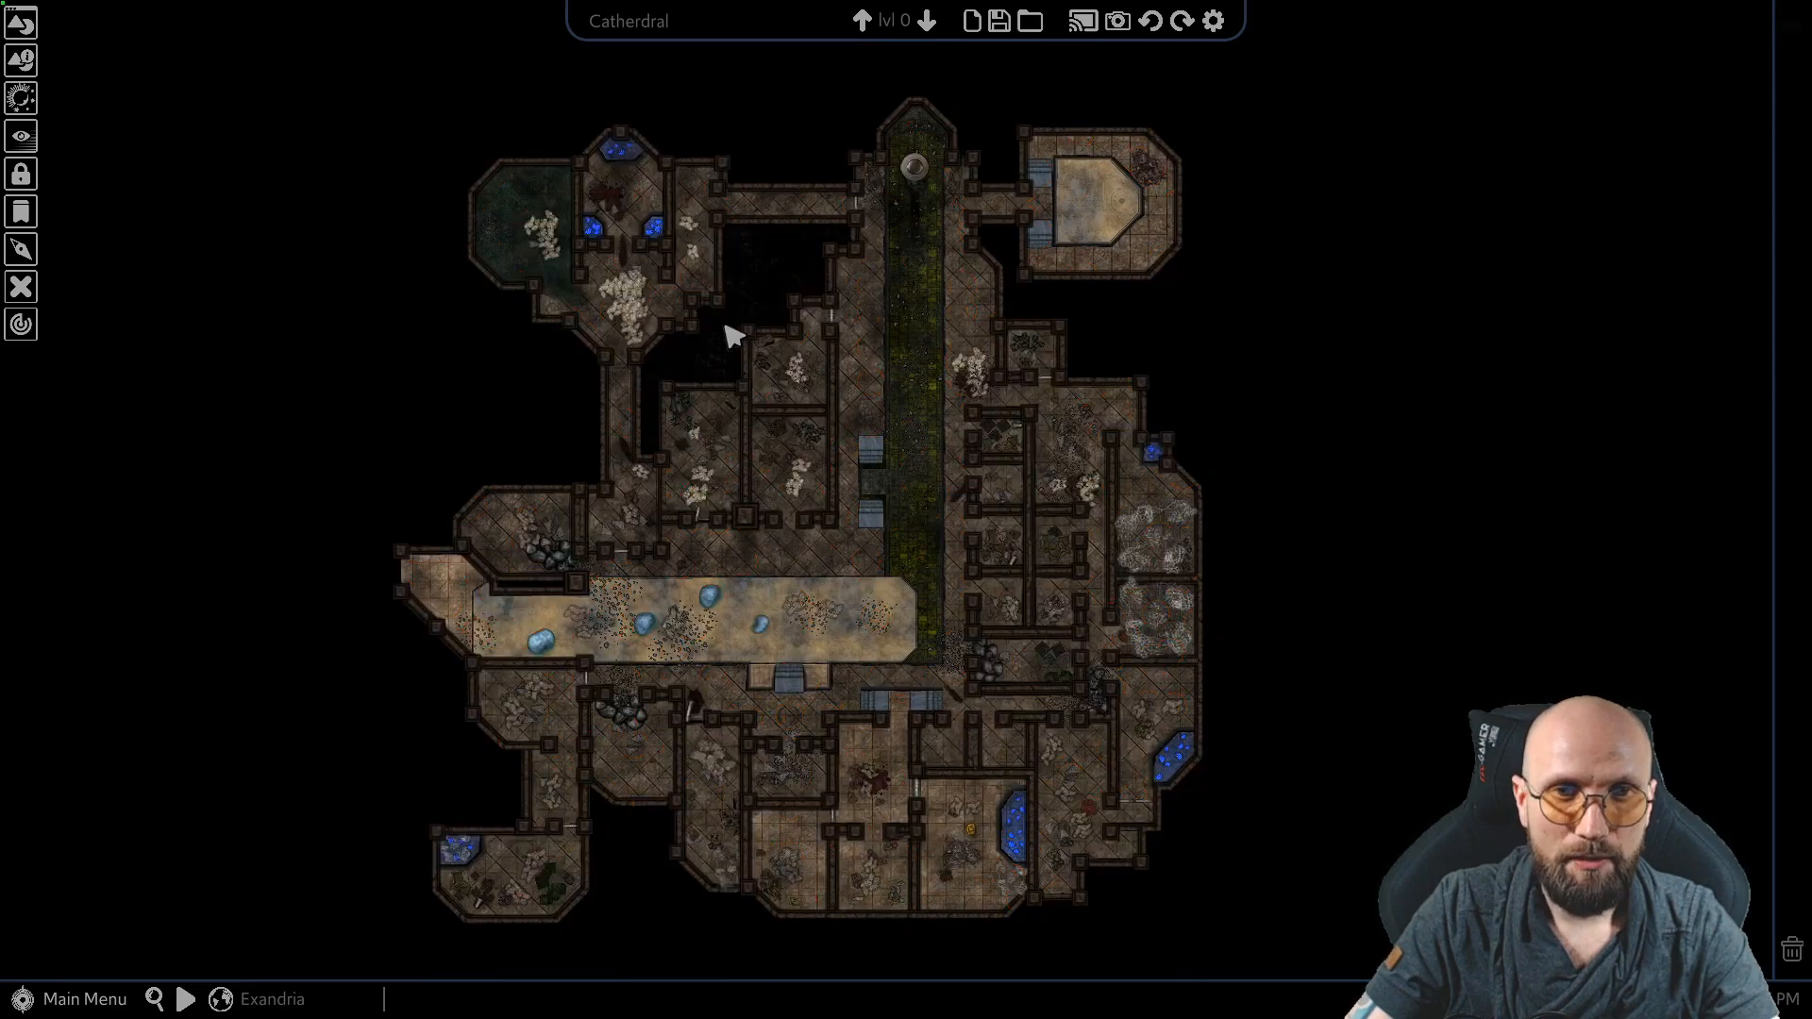
key("alt")
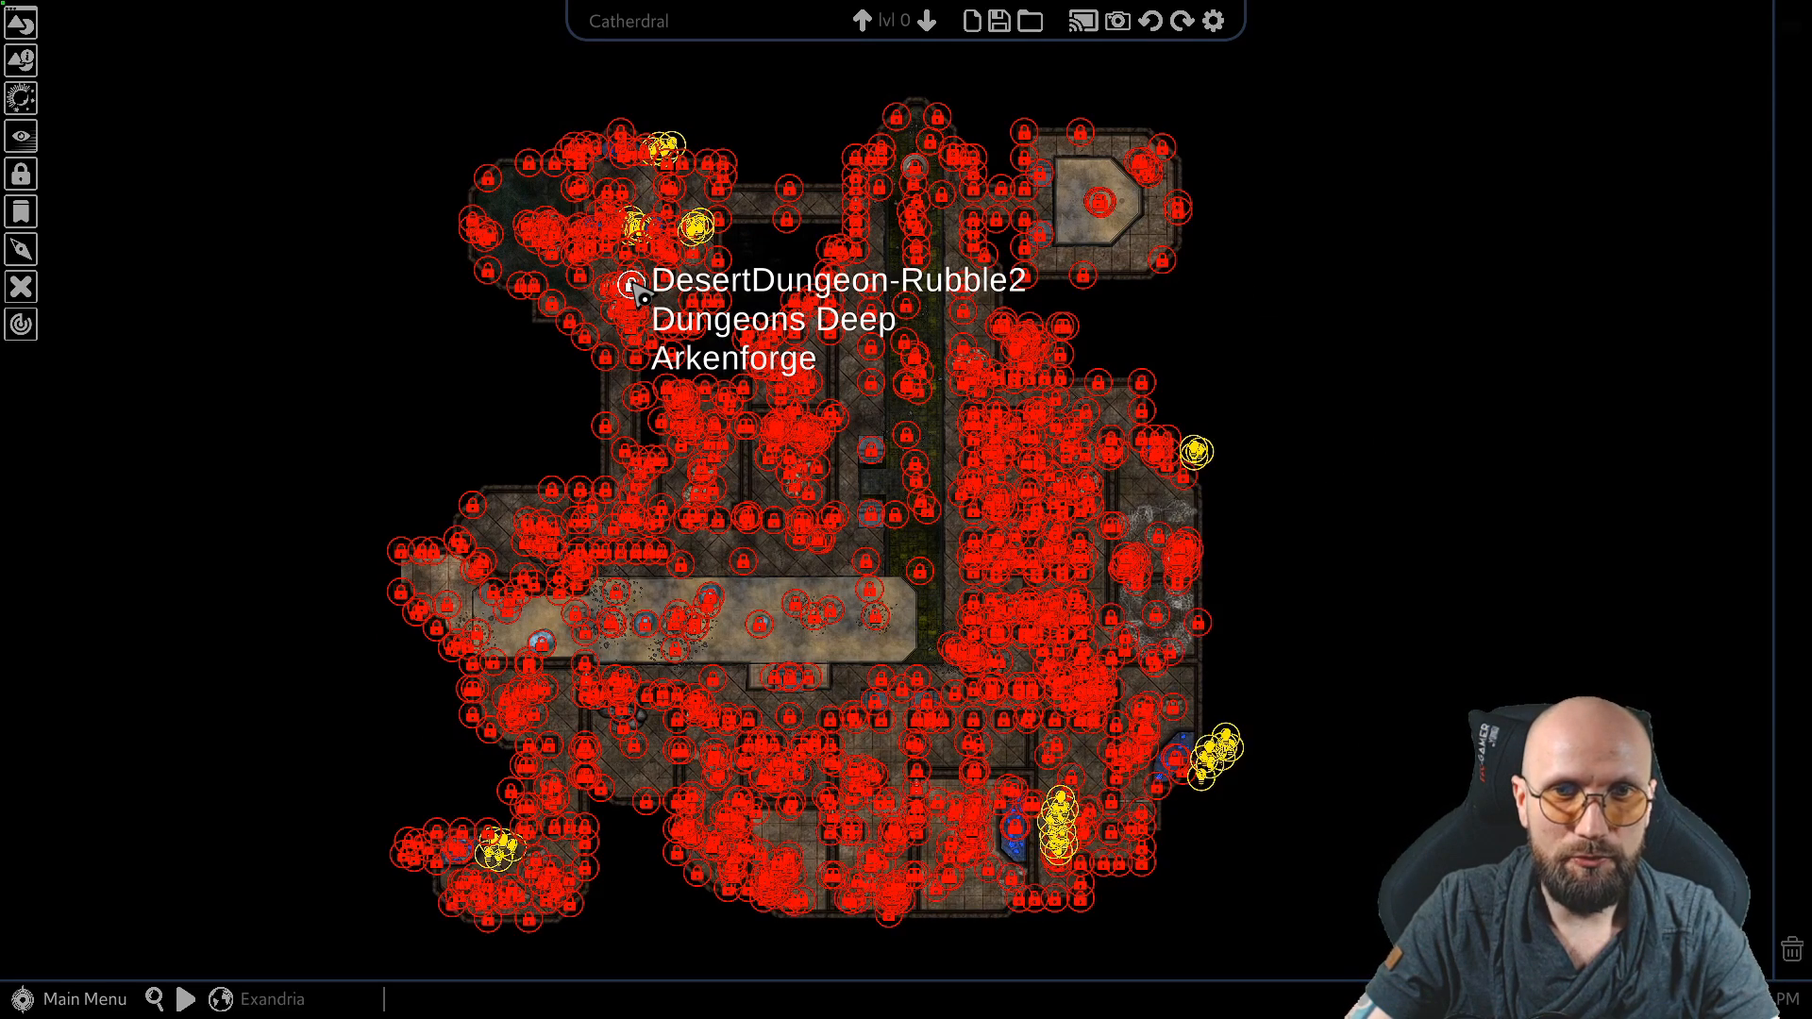
key("alt")
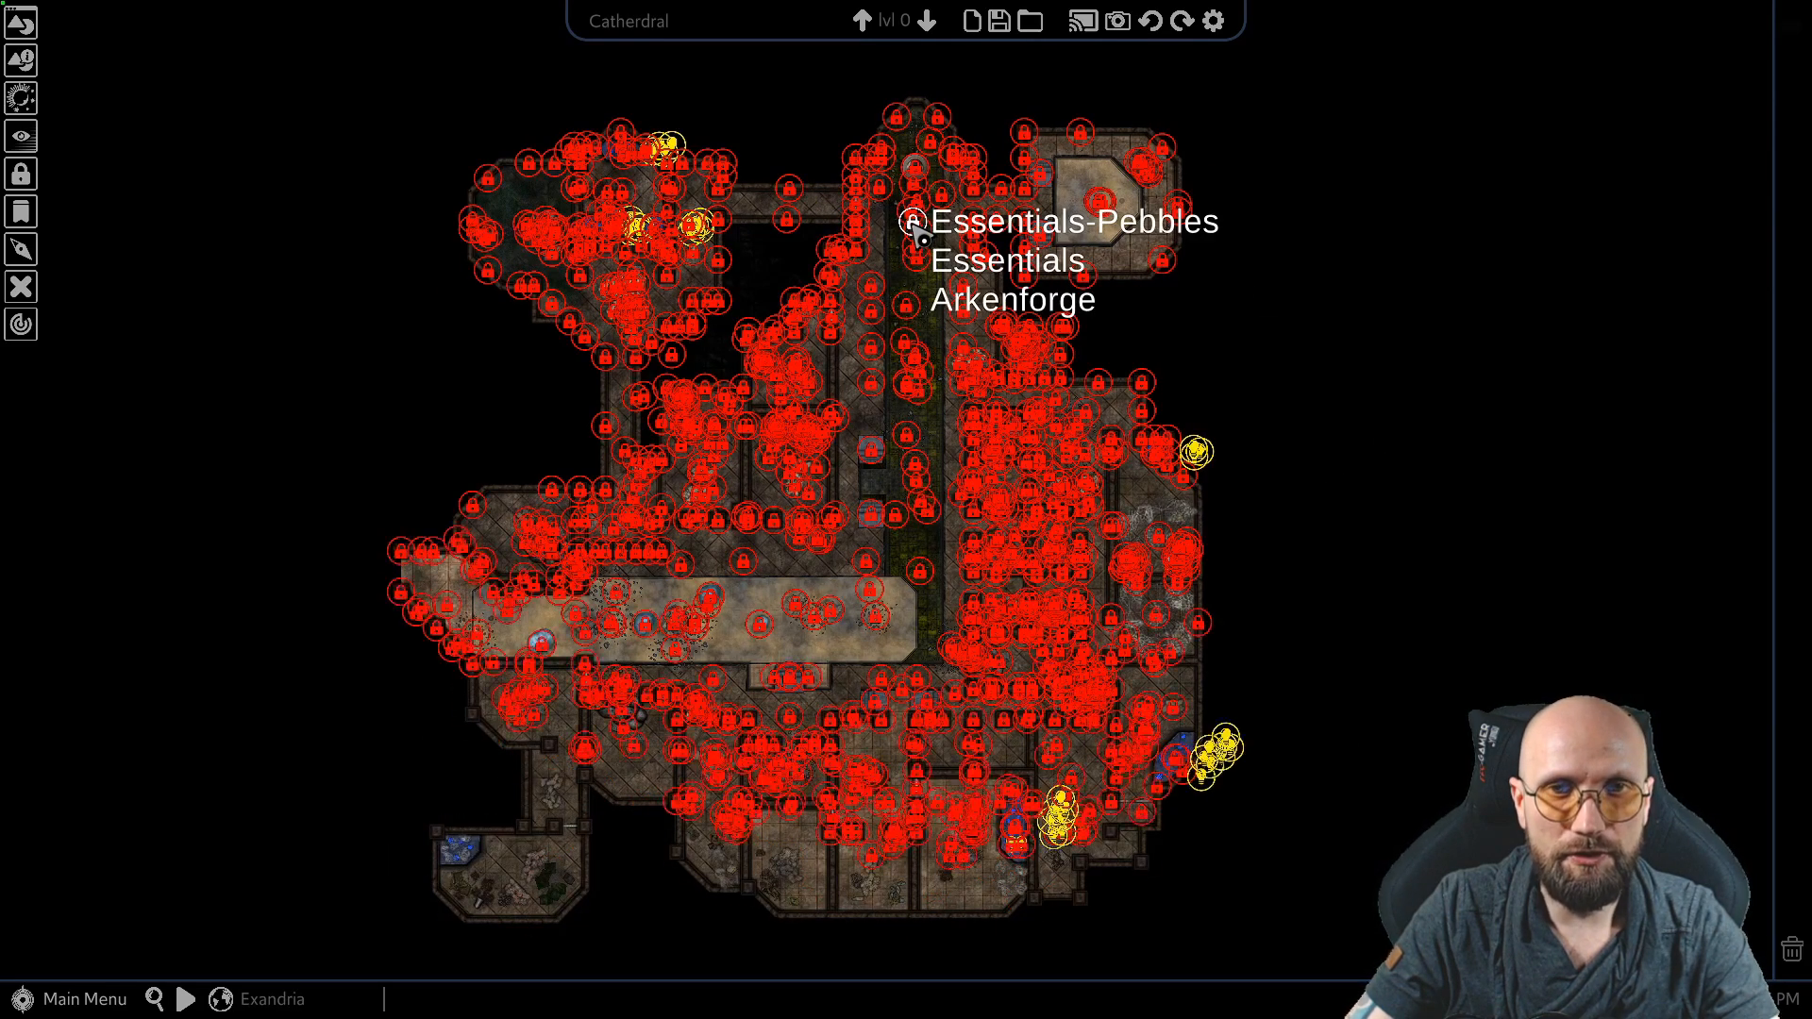
key("alt")
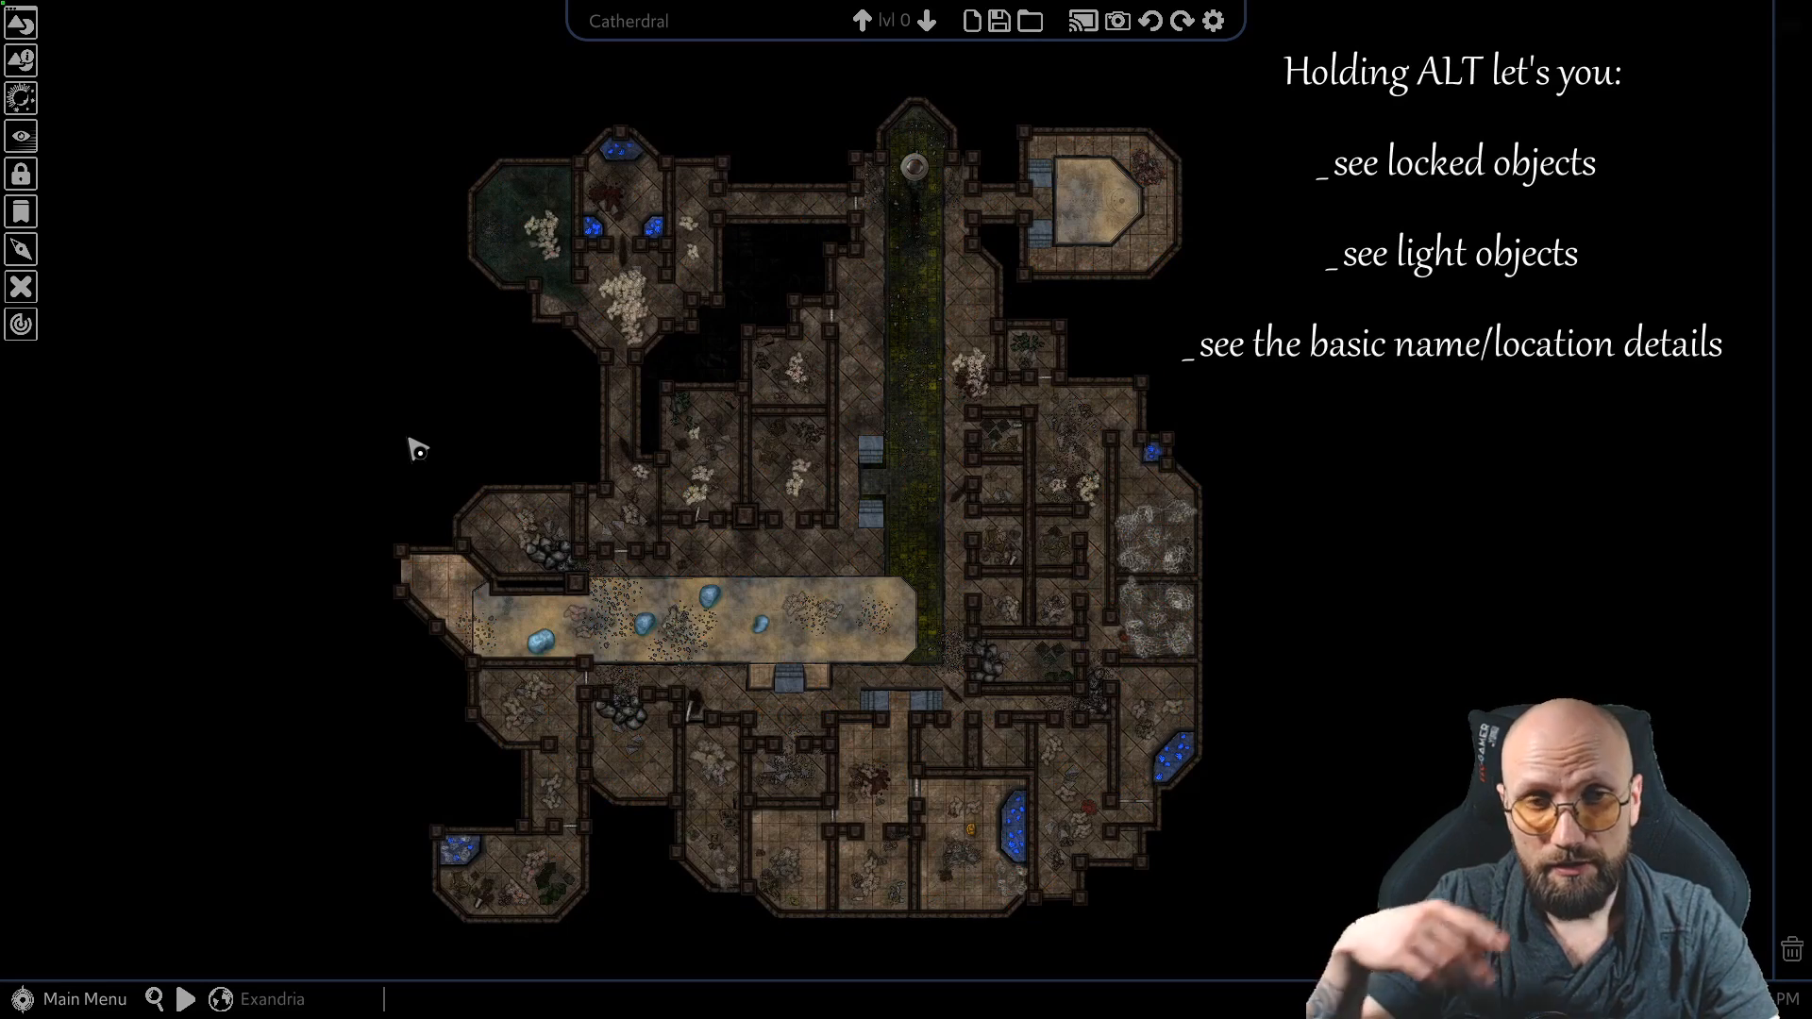
key("alt")
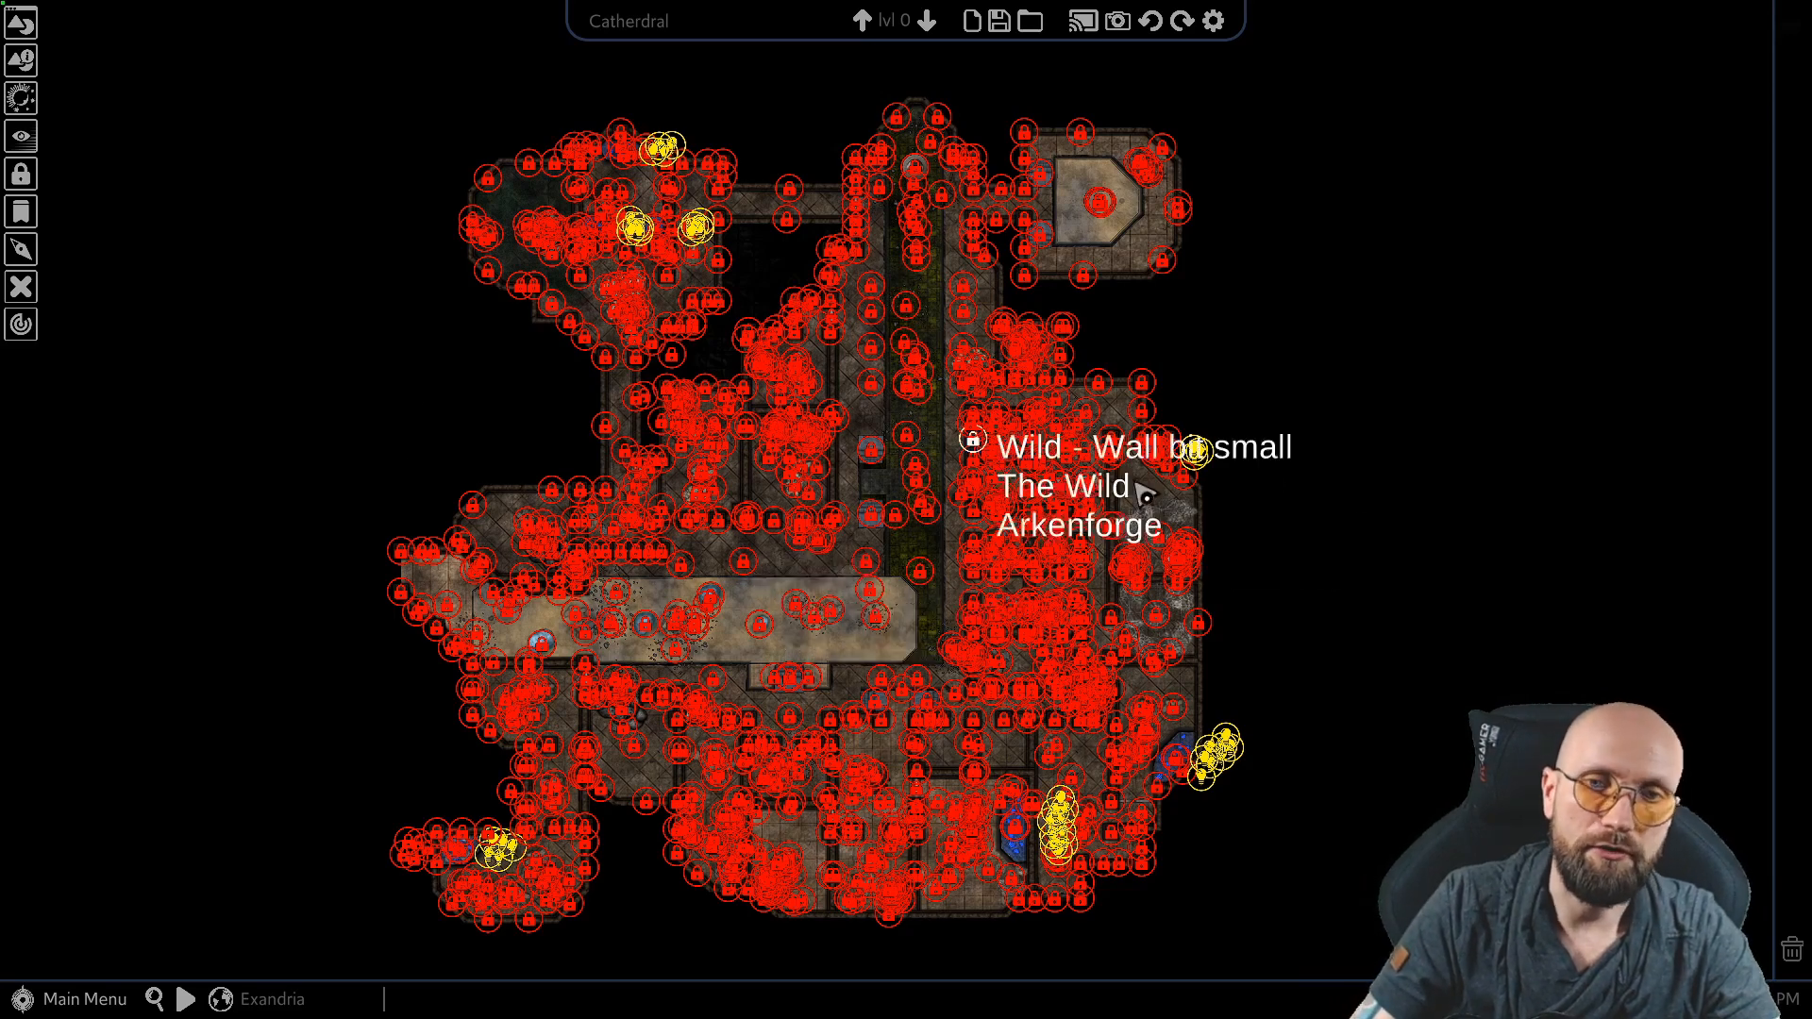
key("alt")
Step: Locate the spiderweb-covered alcove in the map's southwest room, reveal its object markers, and select its easternmost blue crystal
scroll(1038, 812, "up", 3)
middle_click_drag(646, 386, 768, 182)
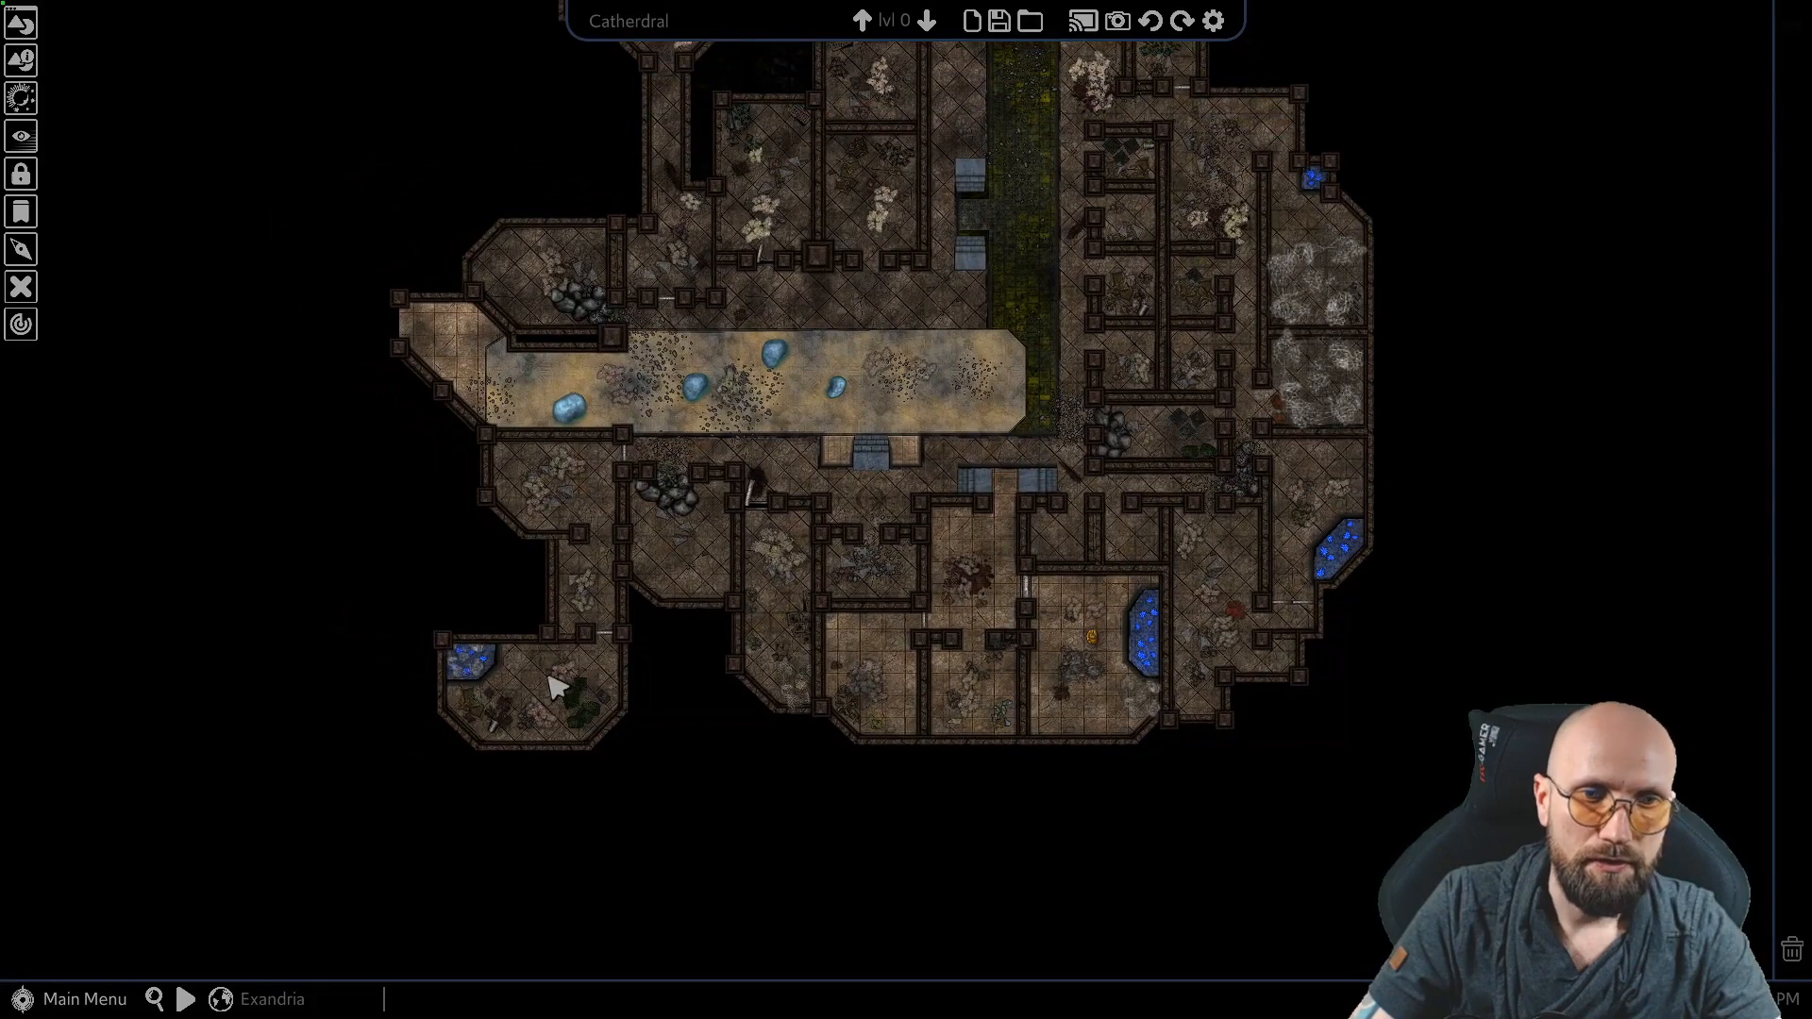
middle_click_drag(554, 688, 847, 634)
scroll(847, 634, "up", 5)
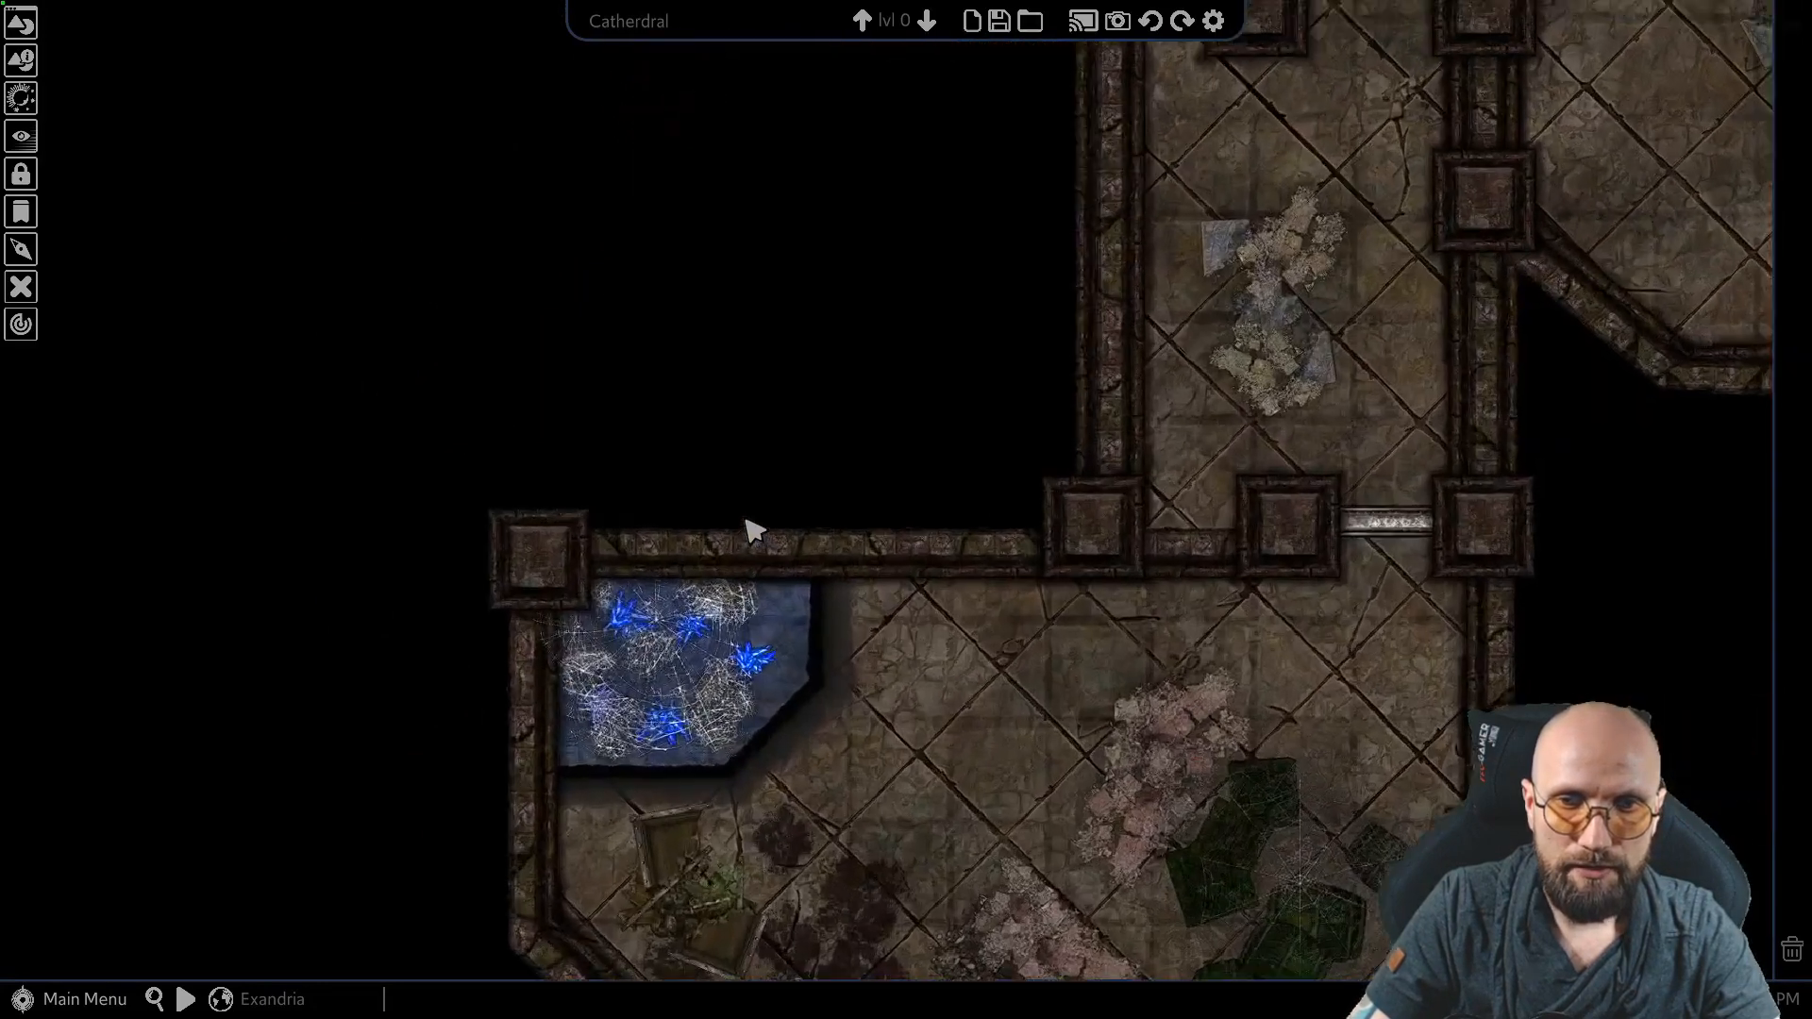
middle_click_drag(755, 532, 837, 393)
scroll(837, 393, "up", 2)
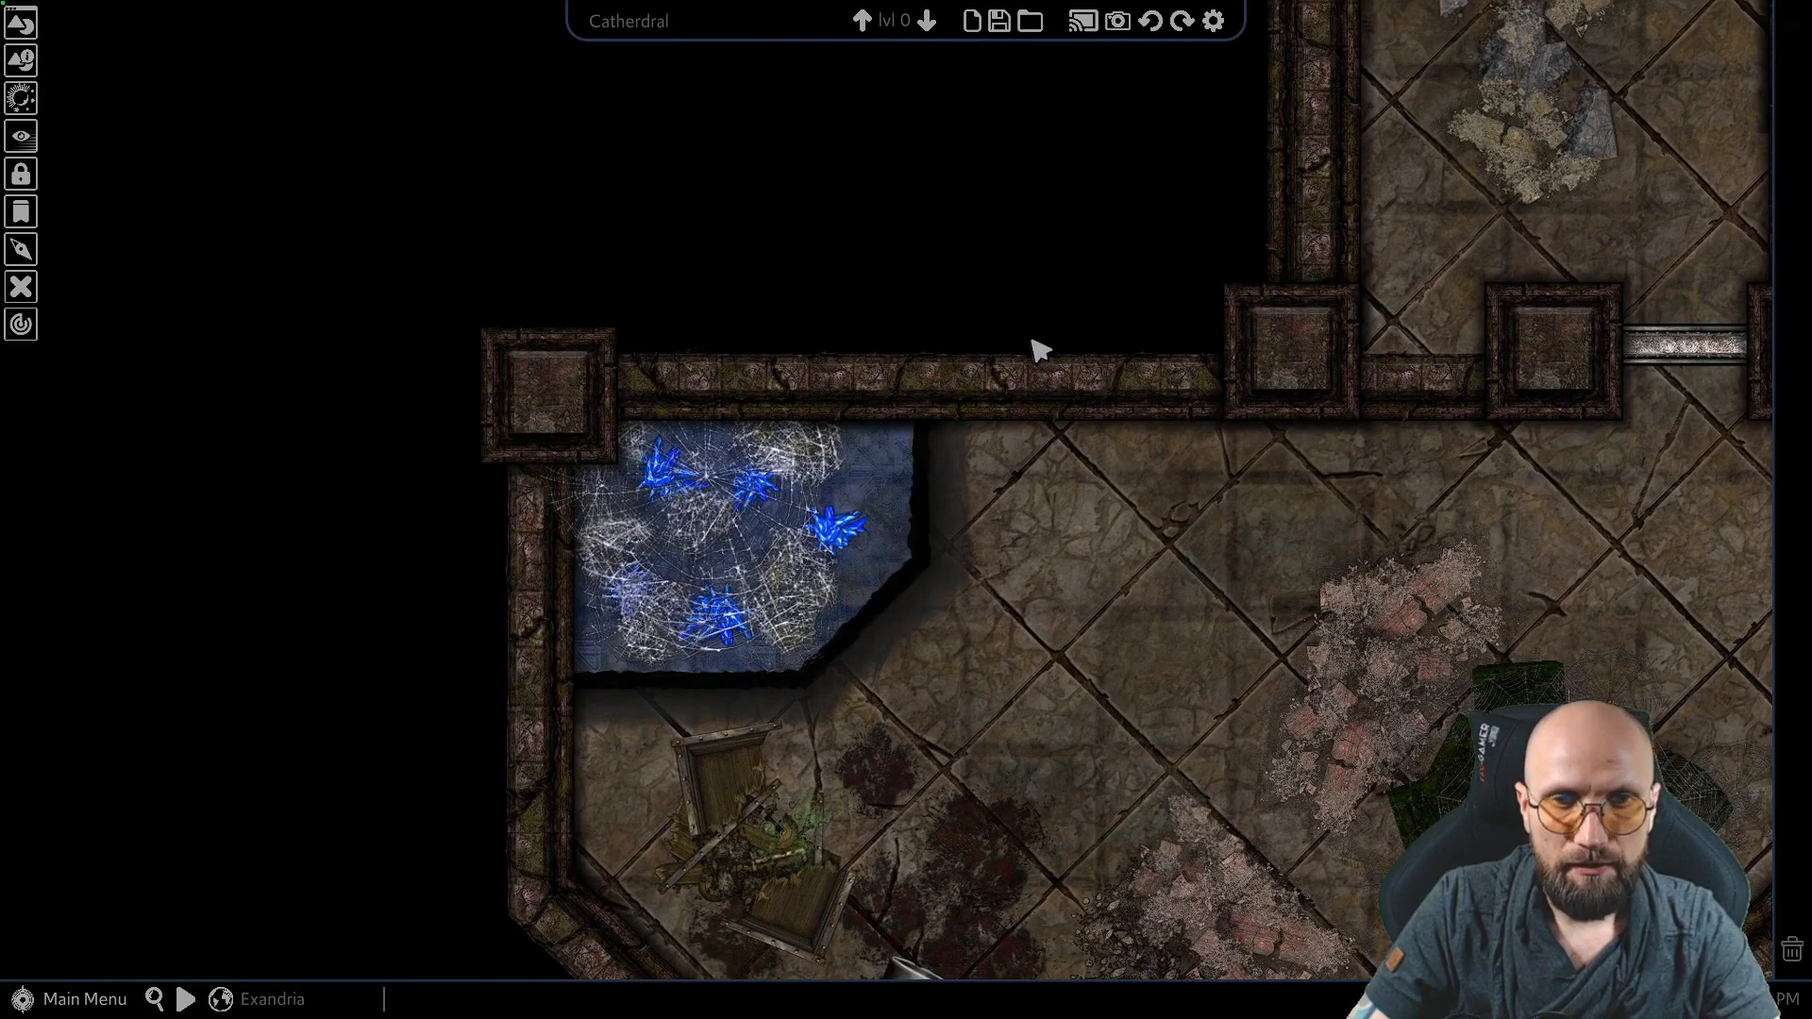
key("ctrl")
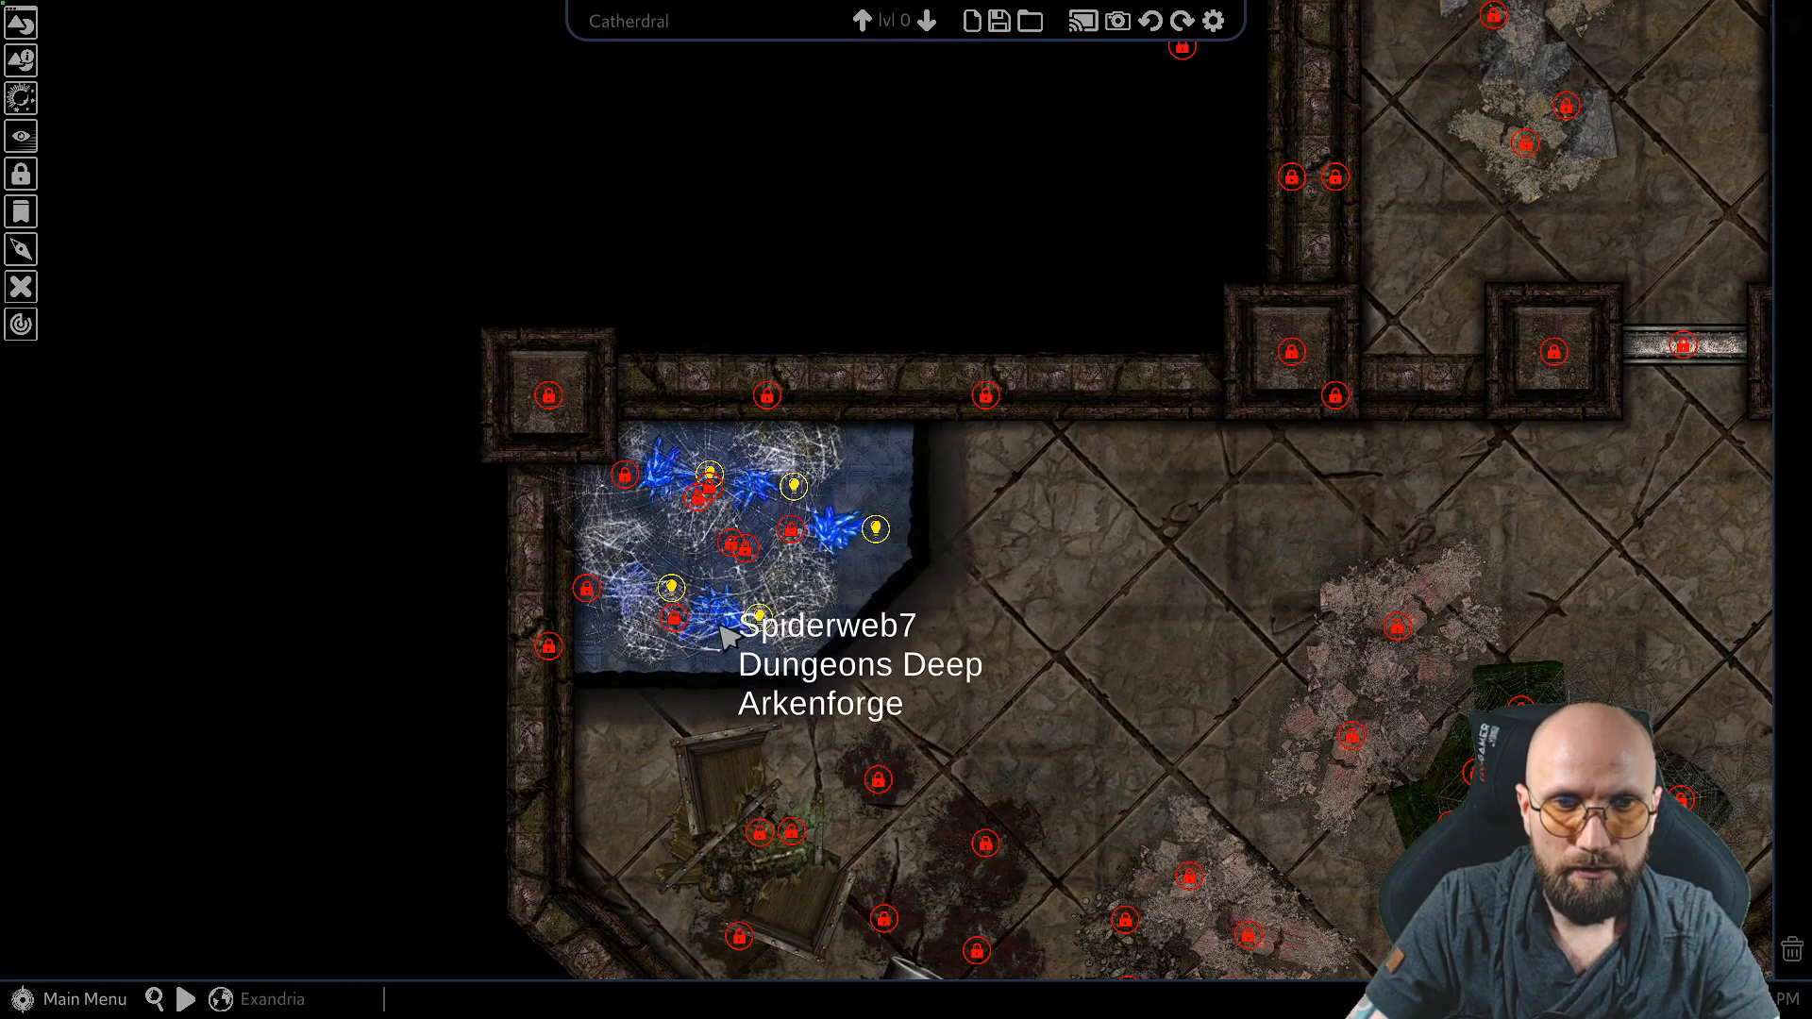
left_click(835, 531)
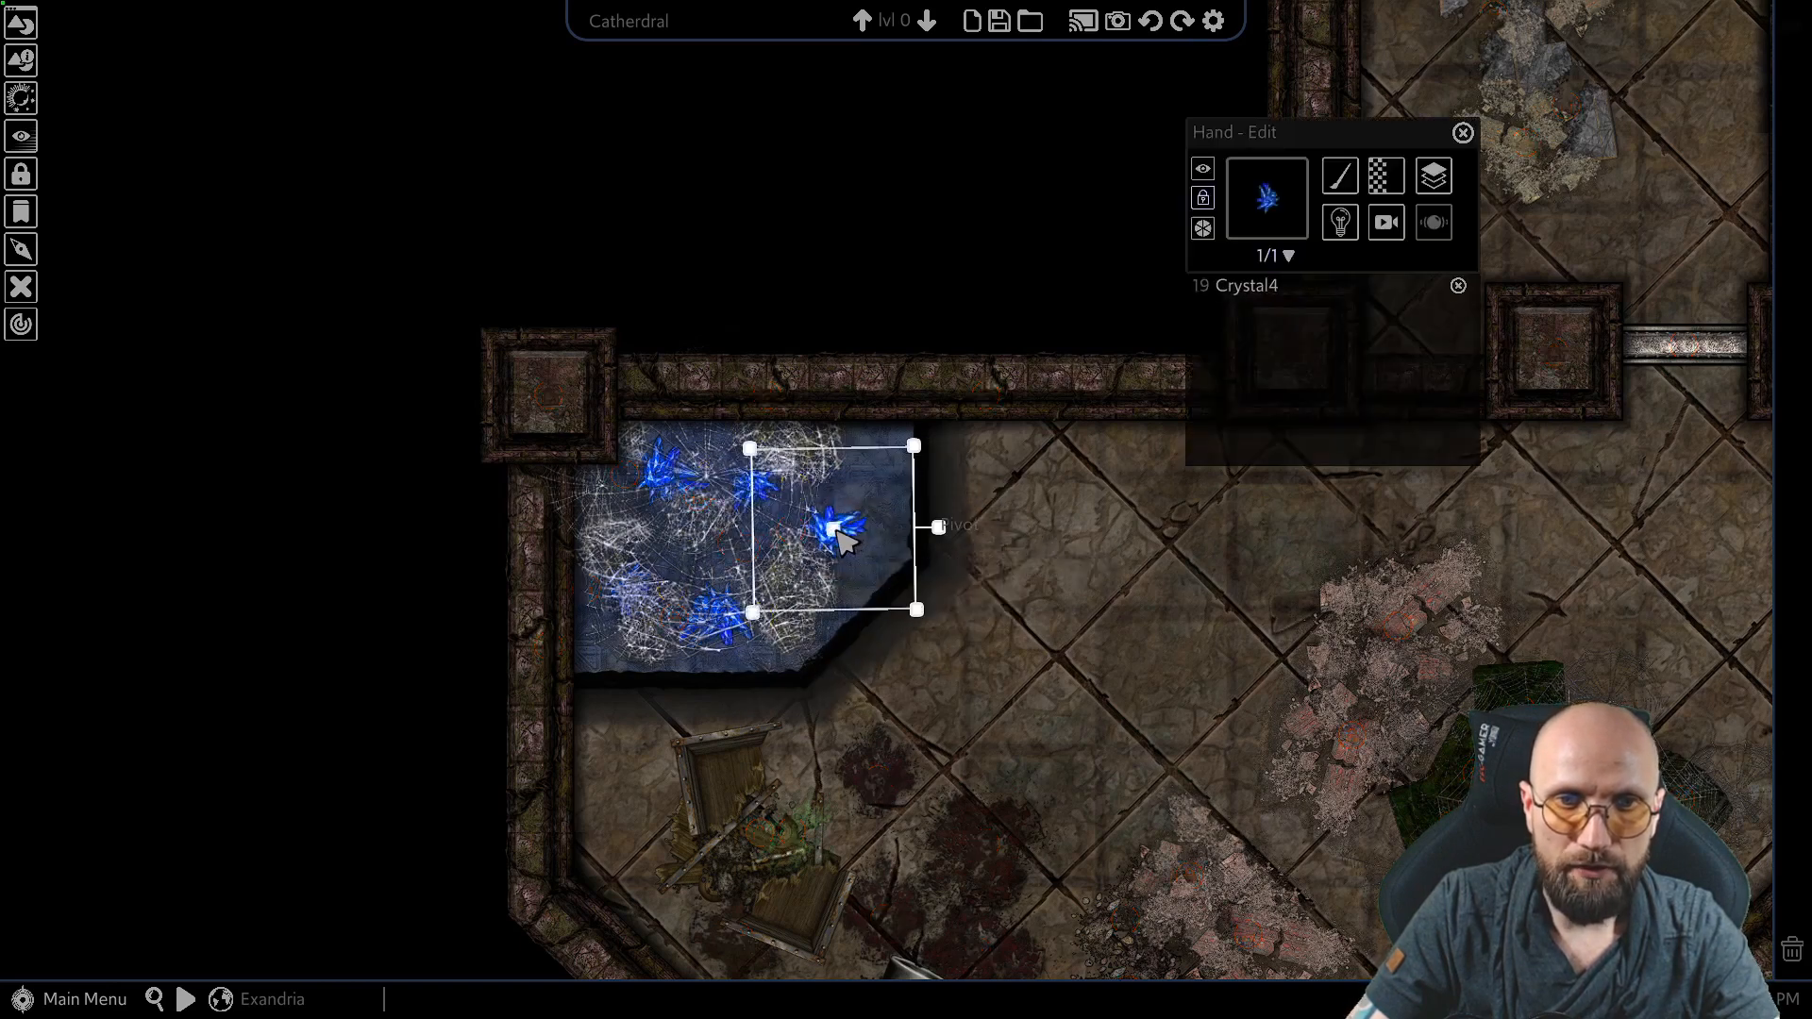
Step: Move the selected Crystal4 out of the alcove onto the open floor south of the boulders, and deselect it
left_click_drag(883, 540, 1605, 205)
right_click_drag(1570, 246, 904, 919)
left_click_drag(905, 919, 1529, 416)
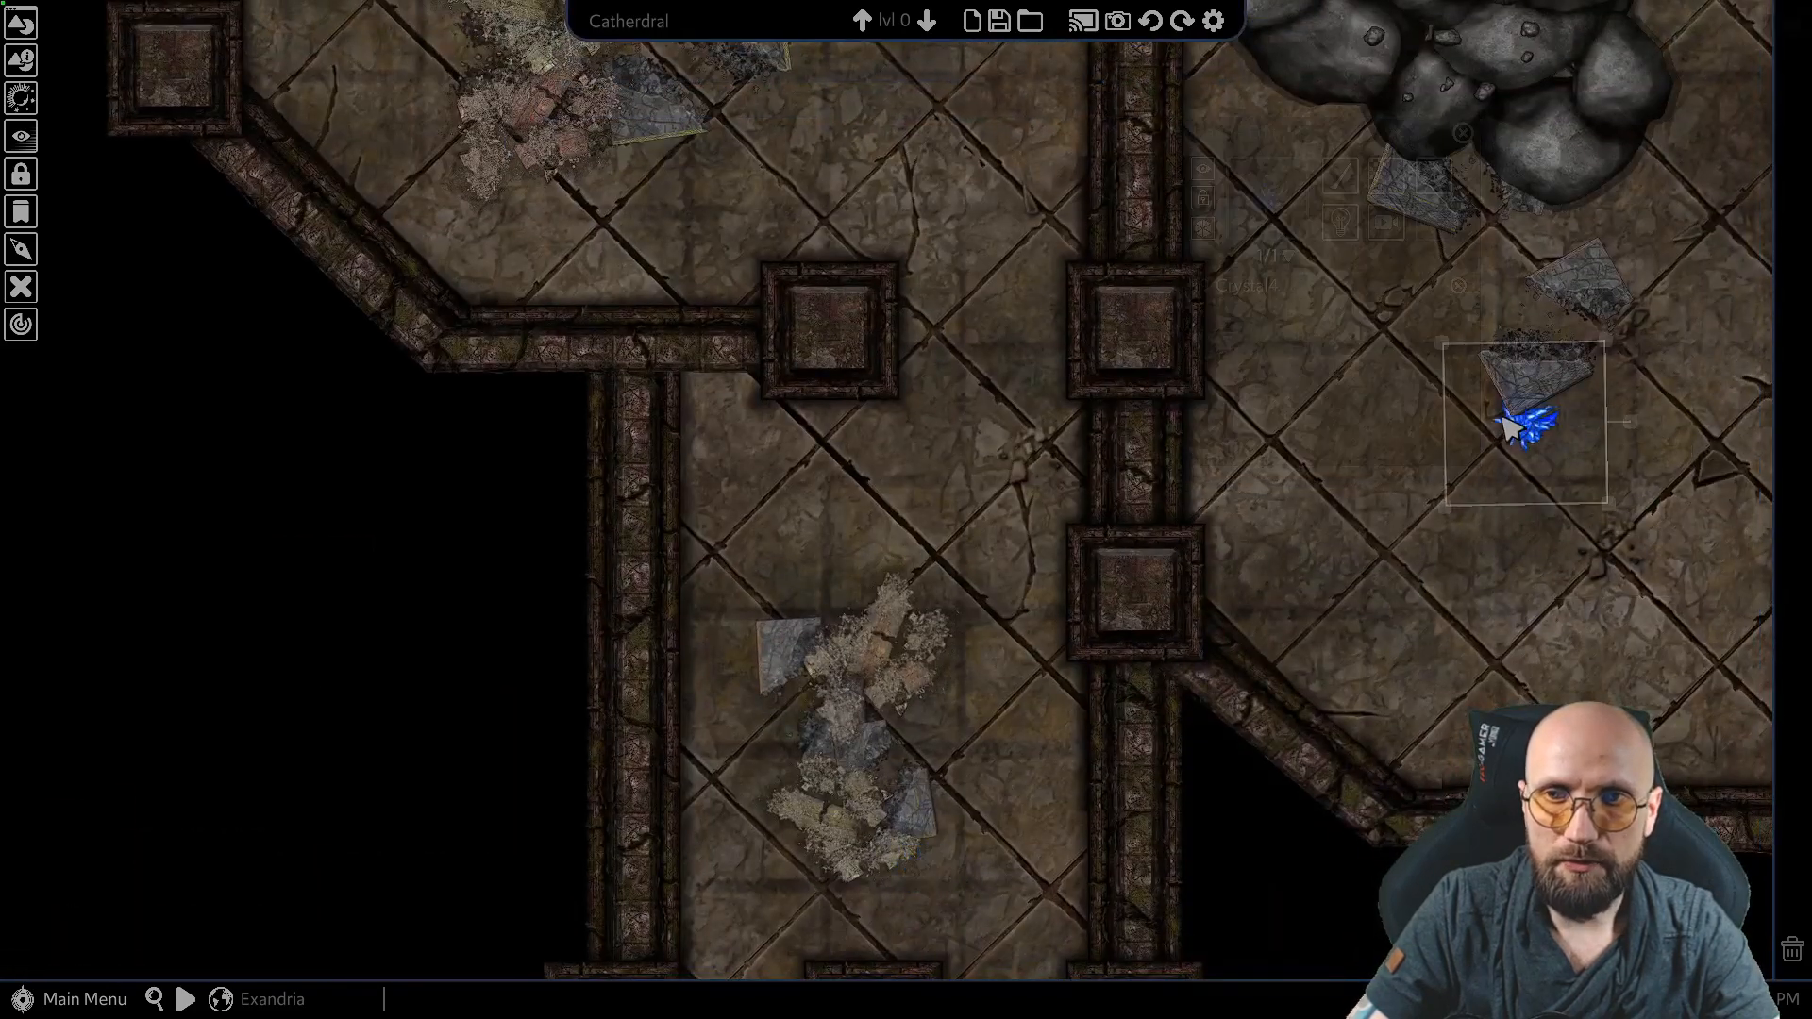
right_click_drag(1529, 415, 901, 698)
left_click_drag(913, 743, 1018, 770)
right_click_drag(1015, 769, 861, 607)
scroll(1090, 543, "up", 2)
scroll(885, 637, "up", 3)
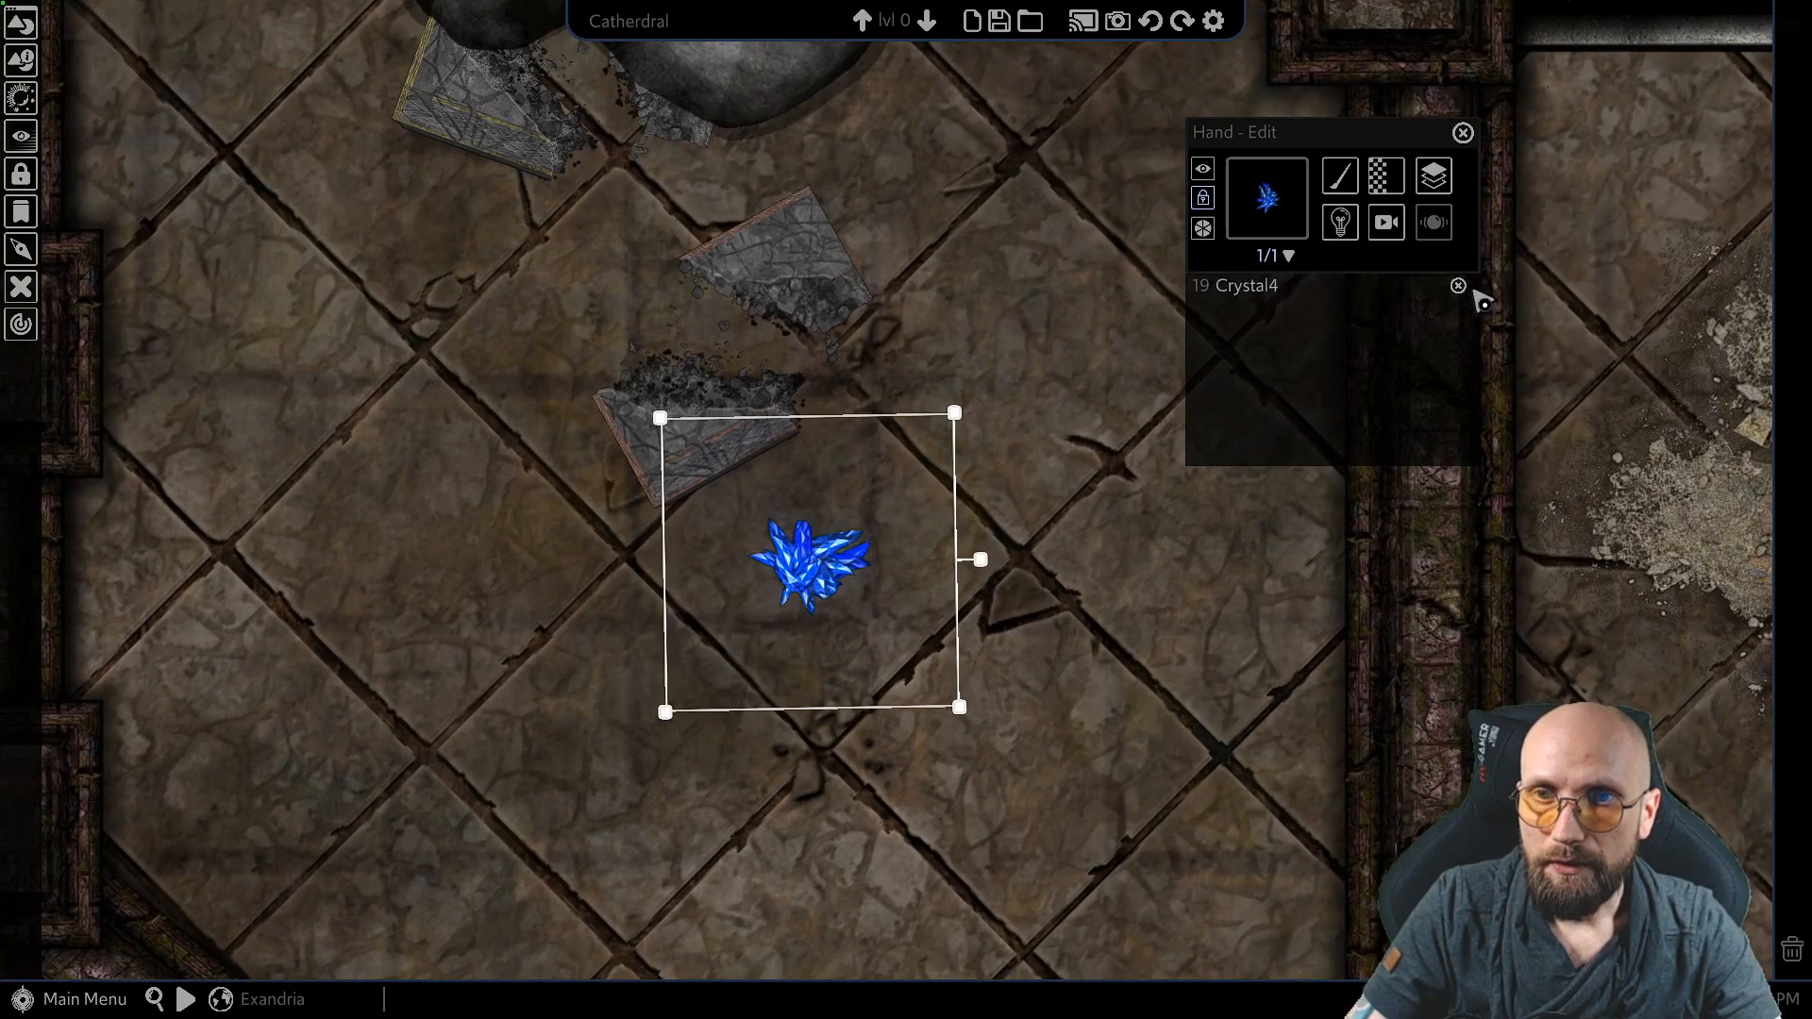
left_click(1458, 285)
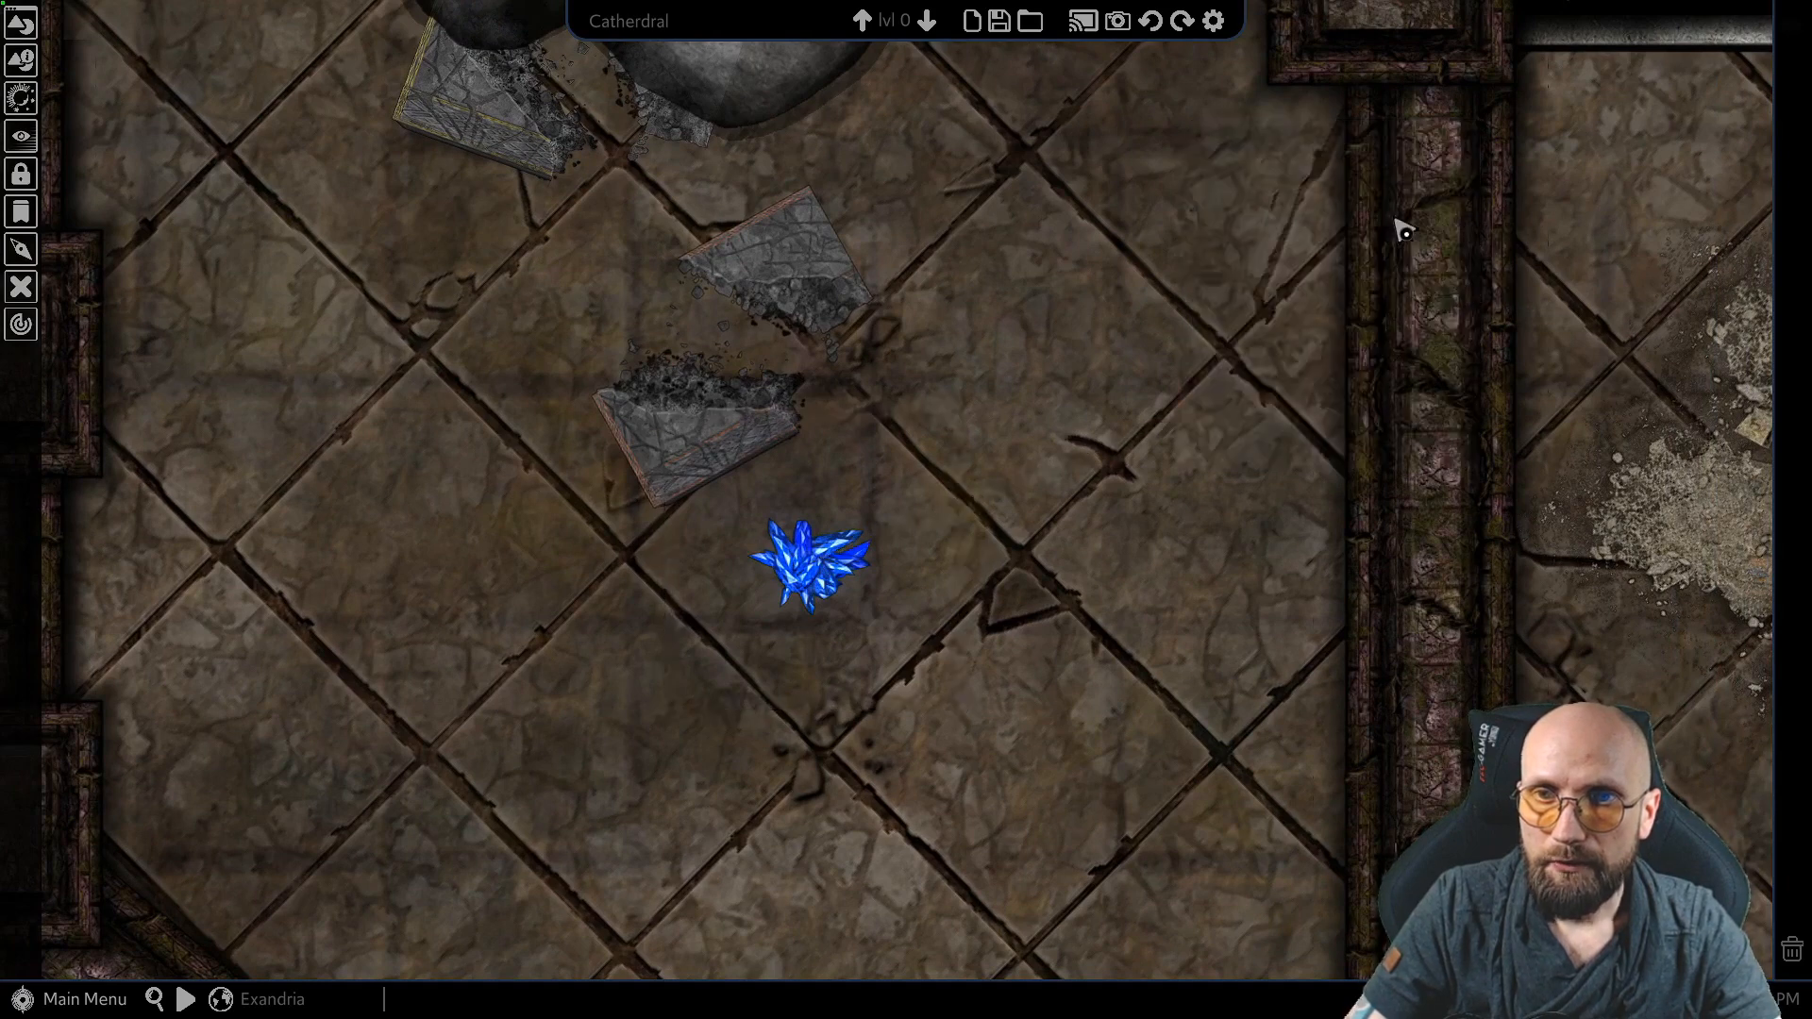
Step: Set the light radius of the relocated blue crystal to 4
left_click(838, 580)
left_click(1343, 223)
mouse_move(1385, 247)
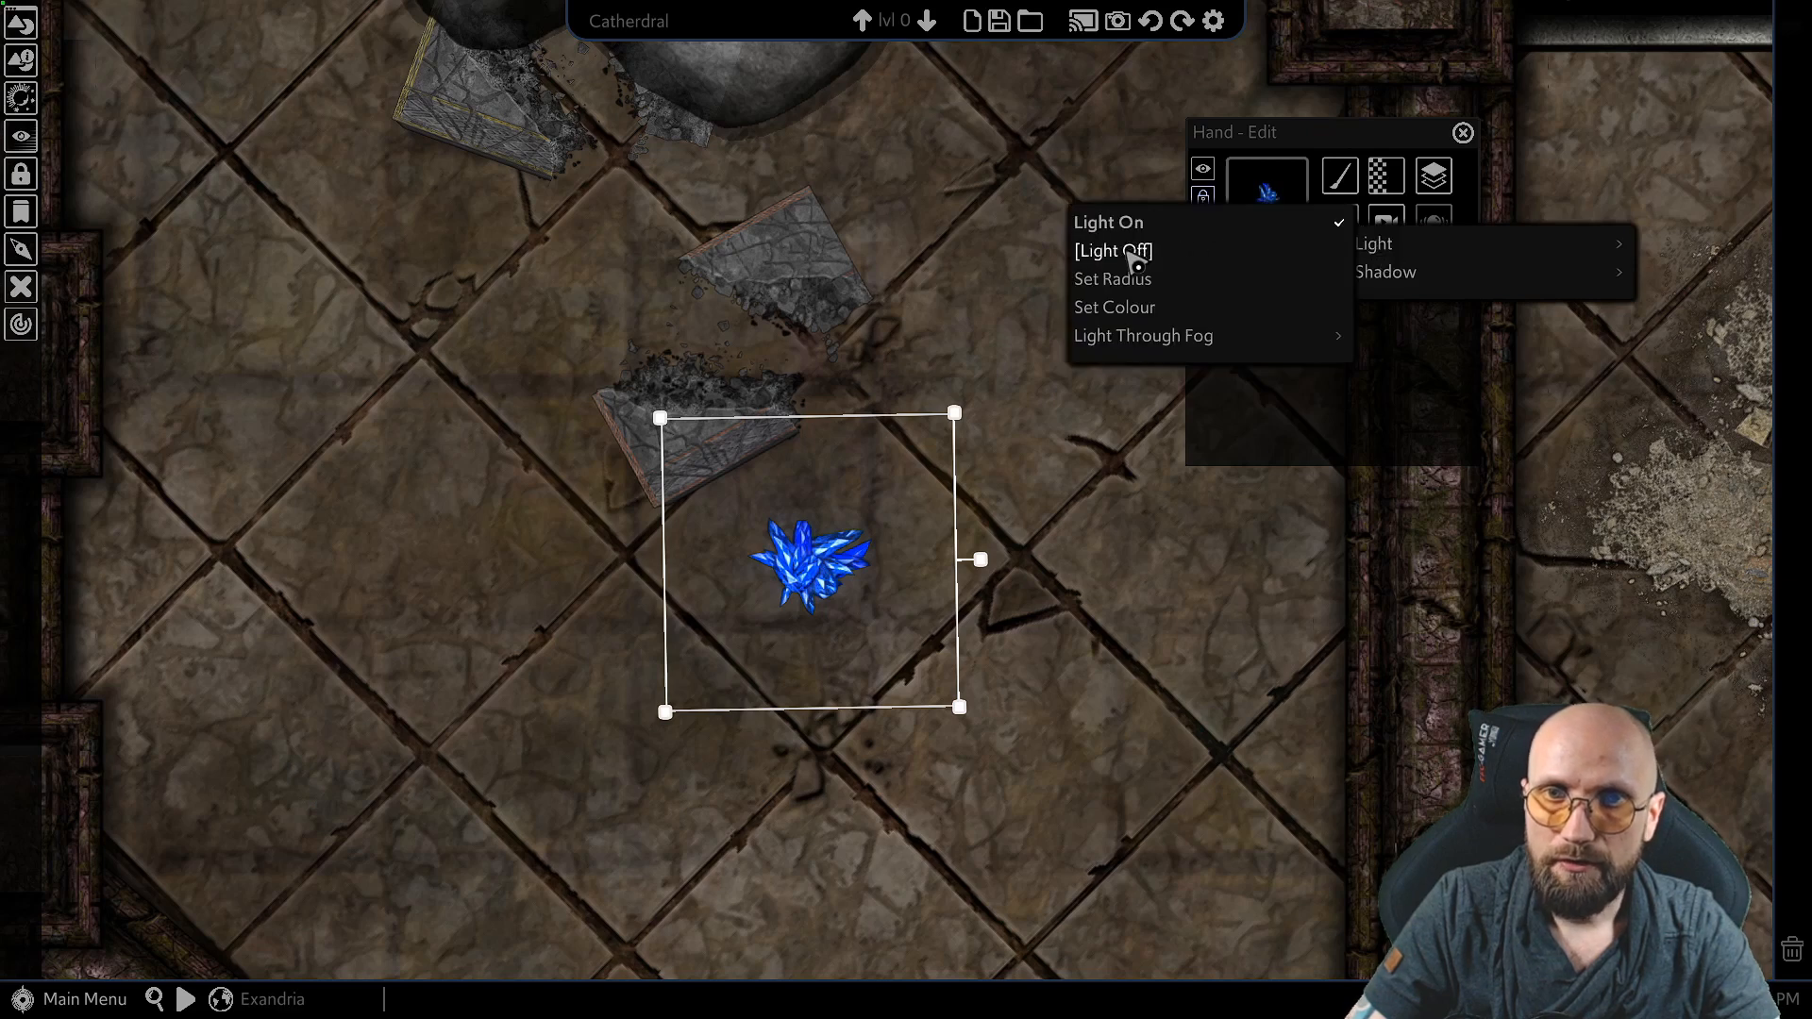
left_click(1130, 283)
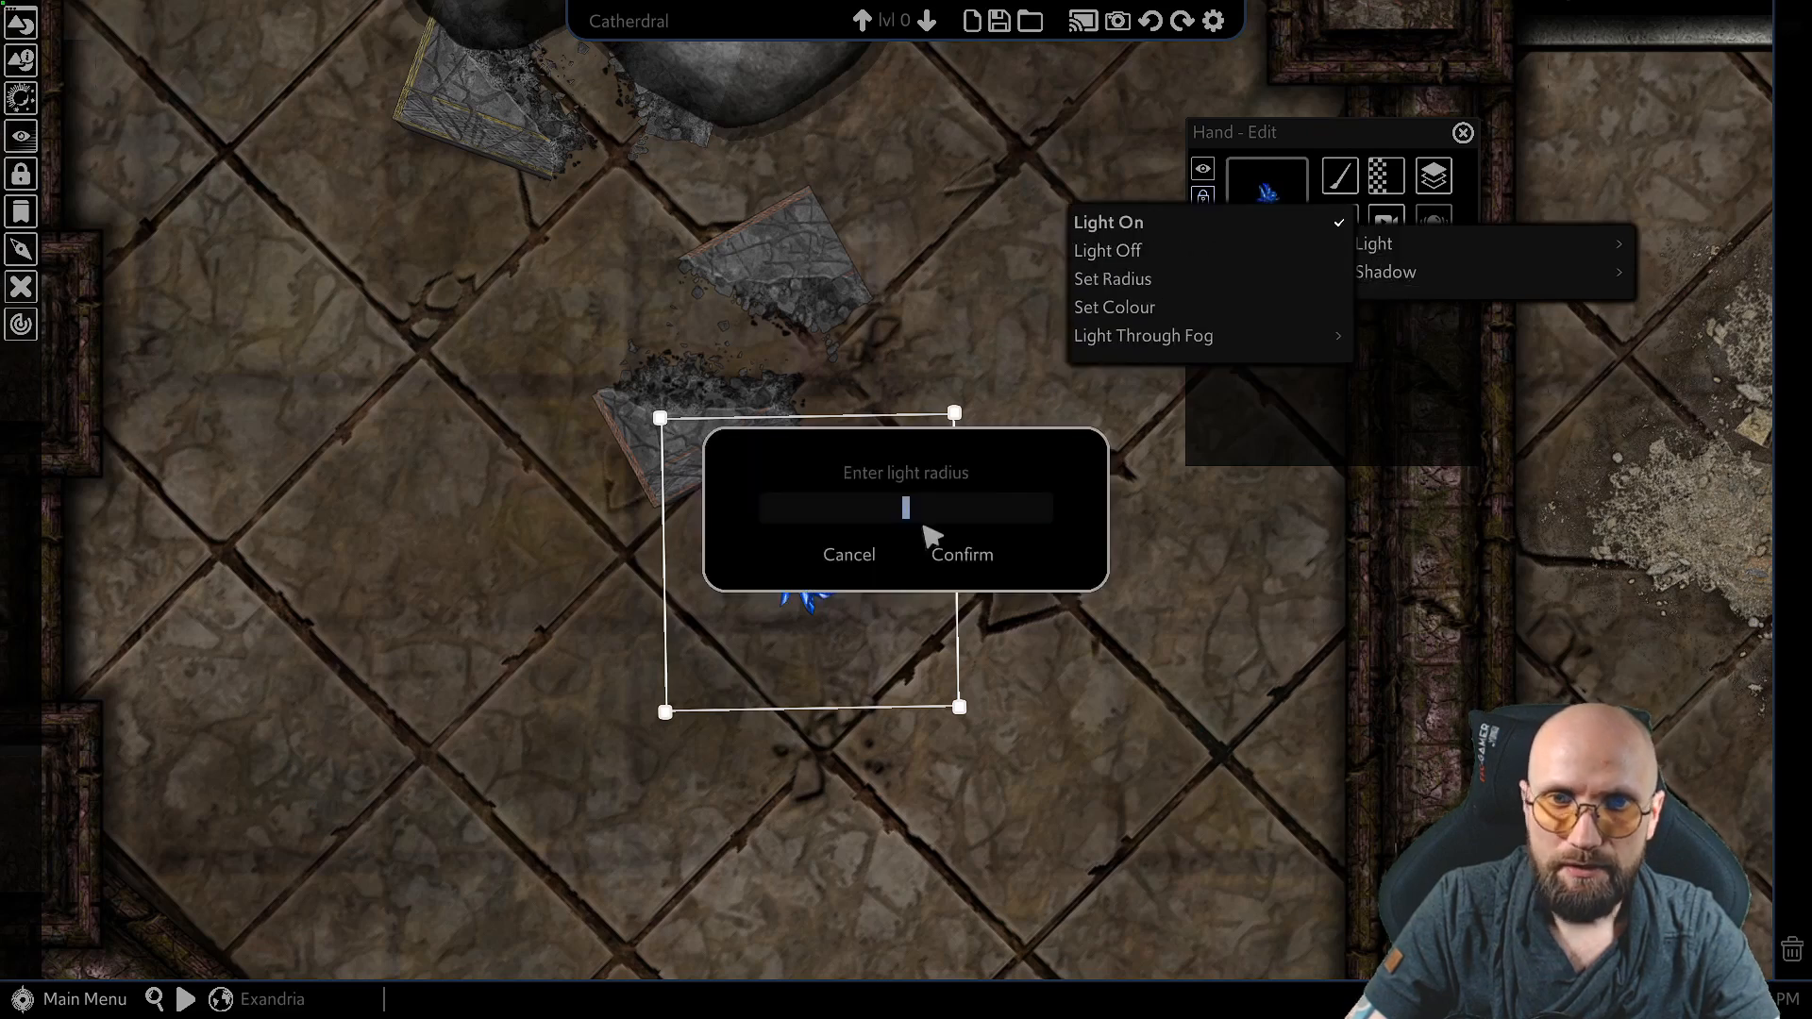
left_click_drag(950, 449, 613, 124)
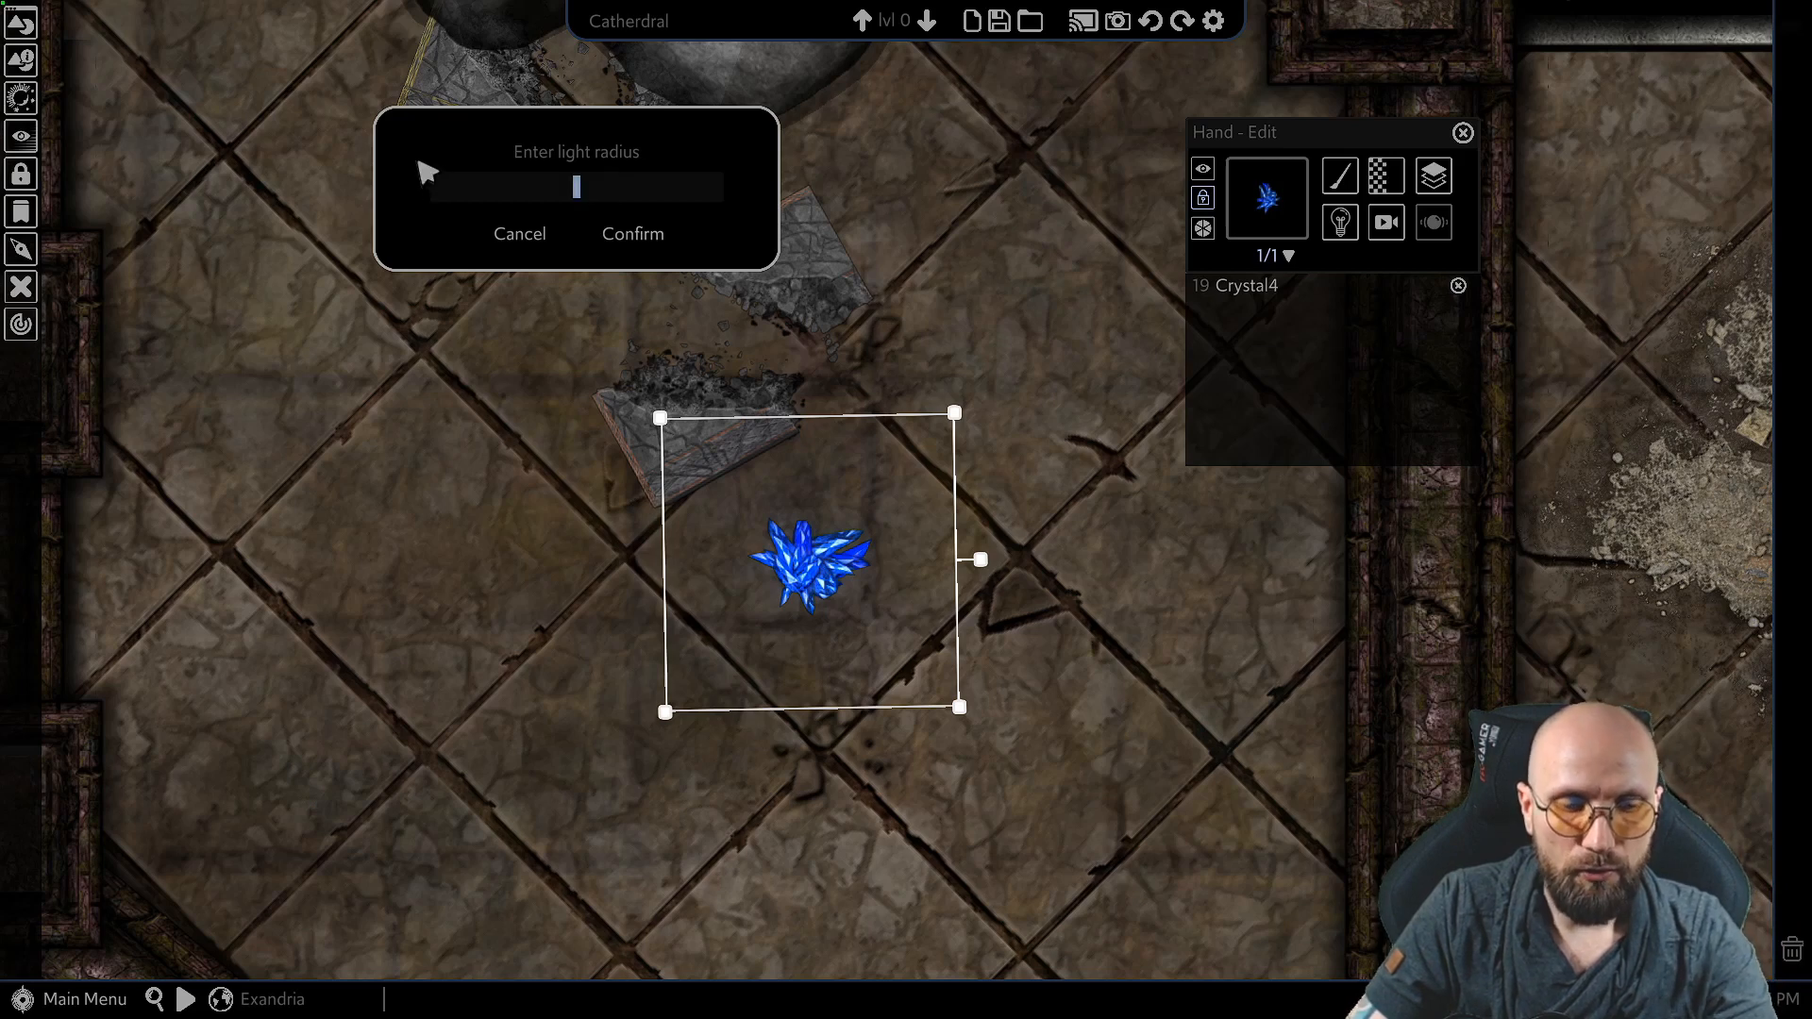
type("4")
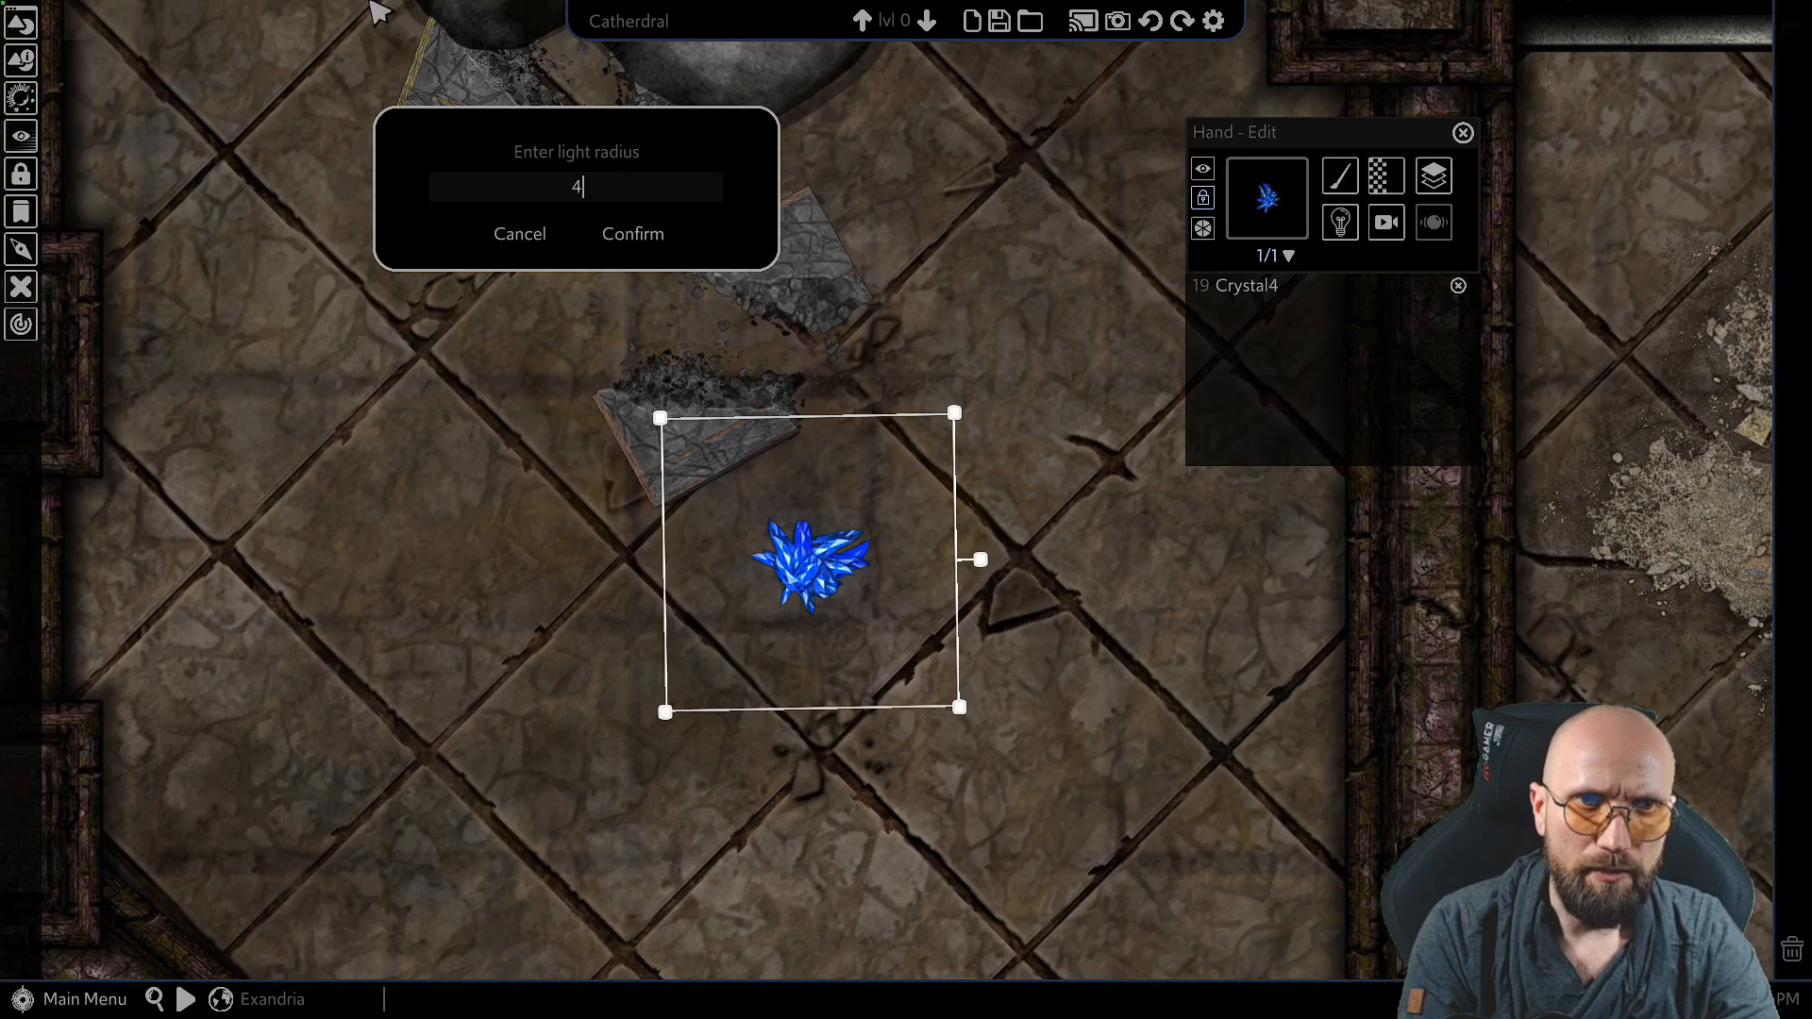
key("Return")
Step: Set the map's time of day to 0.00 so the ambient light is fully dark
scroll(1057, 634, "down", 2)
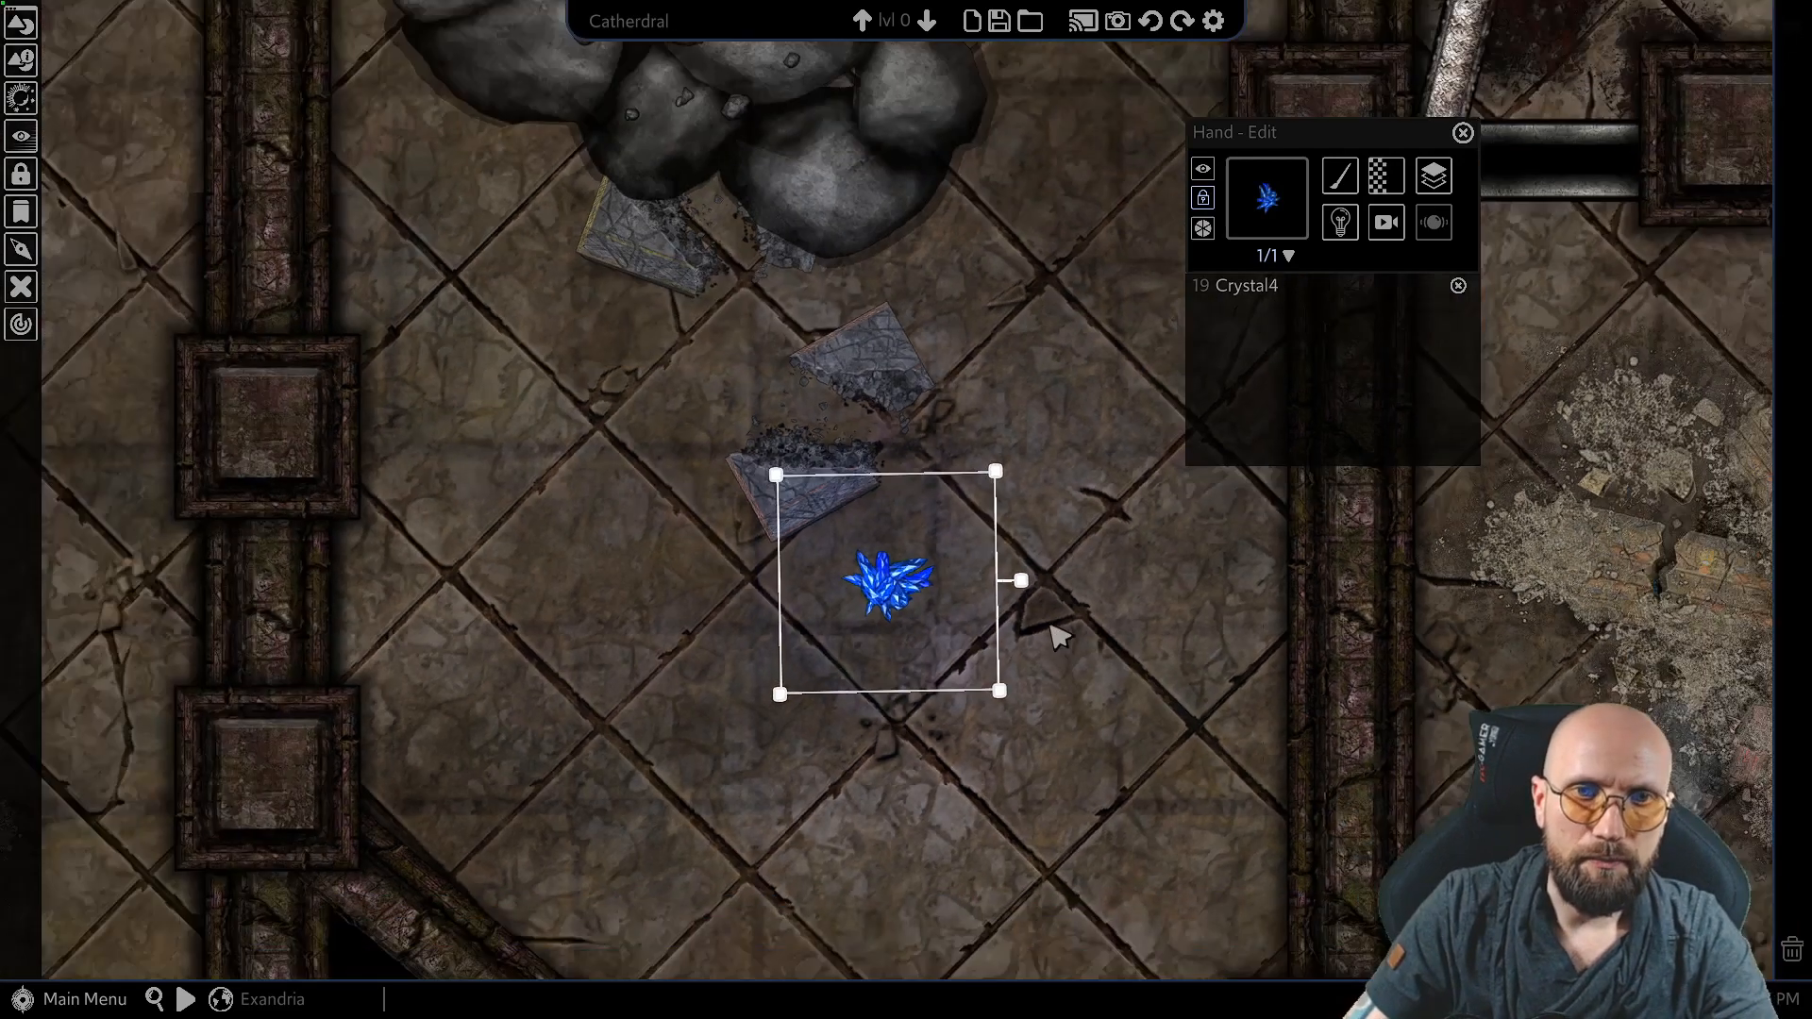
scroll(1057, 634, "down", 1)
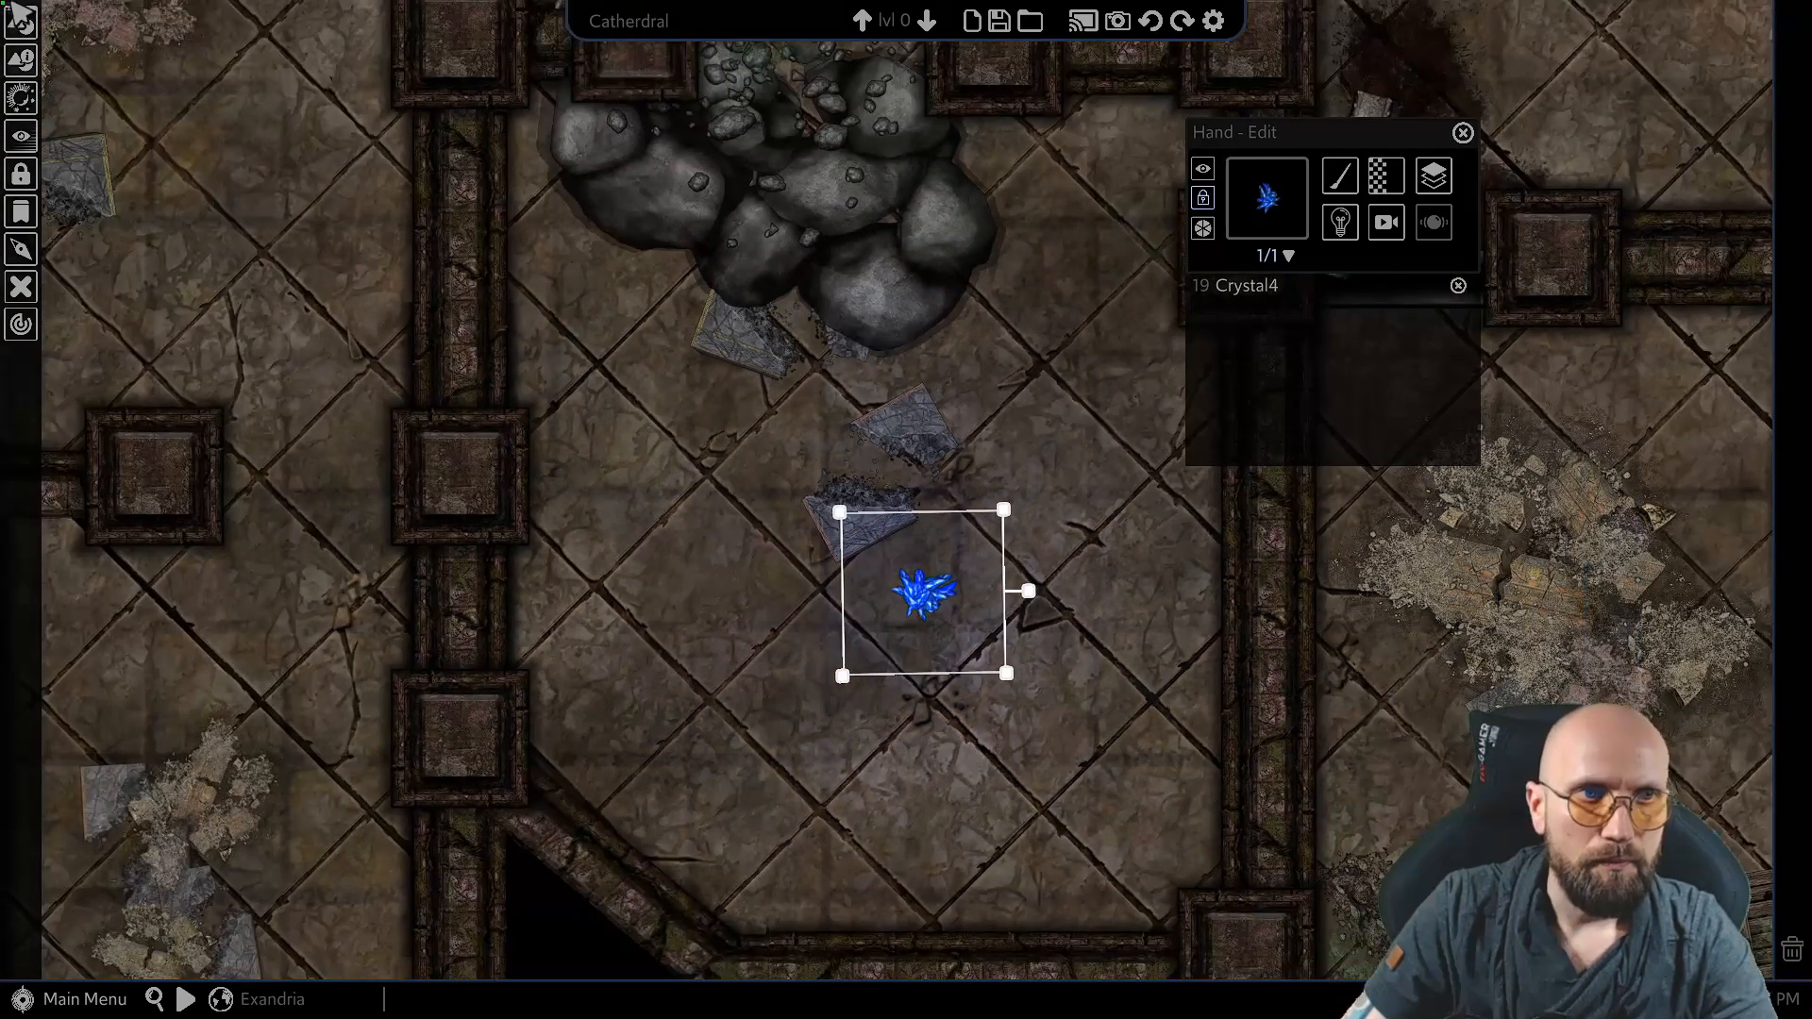
left_click(22, 100)
left_click_drag(635, 122, 578, 124)
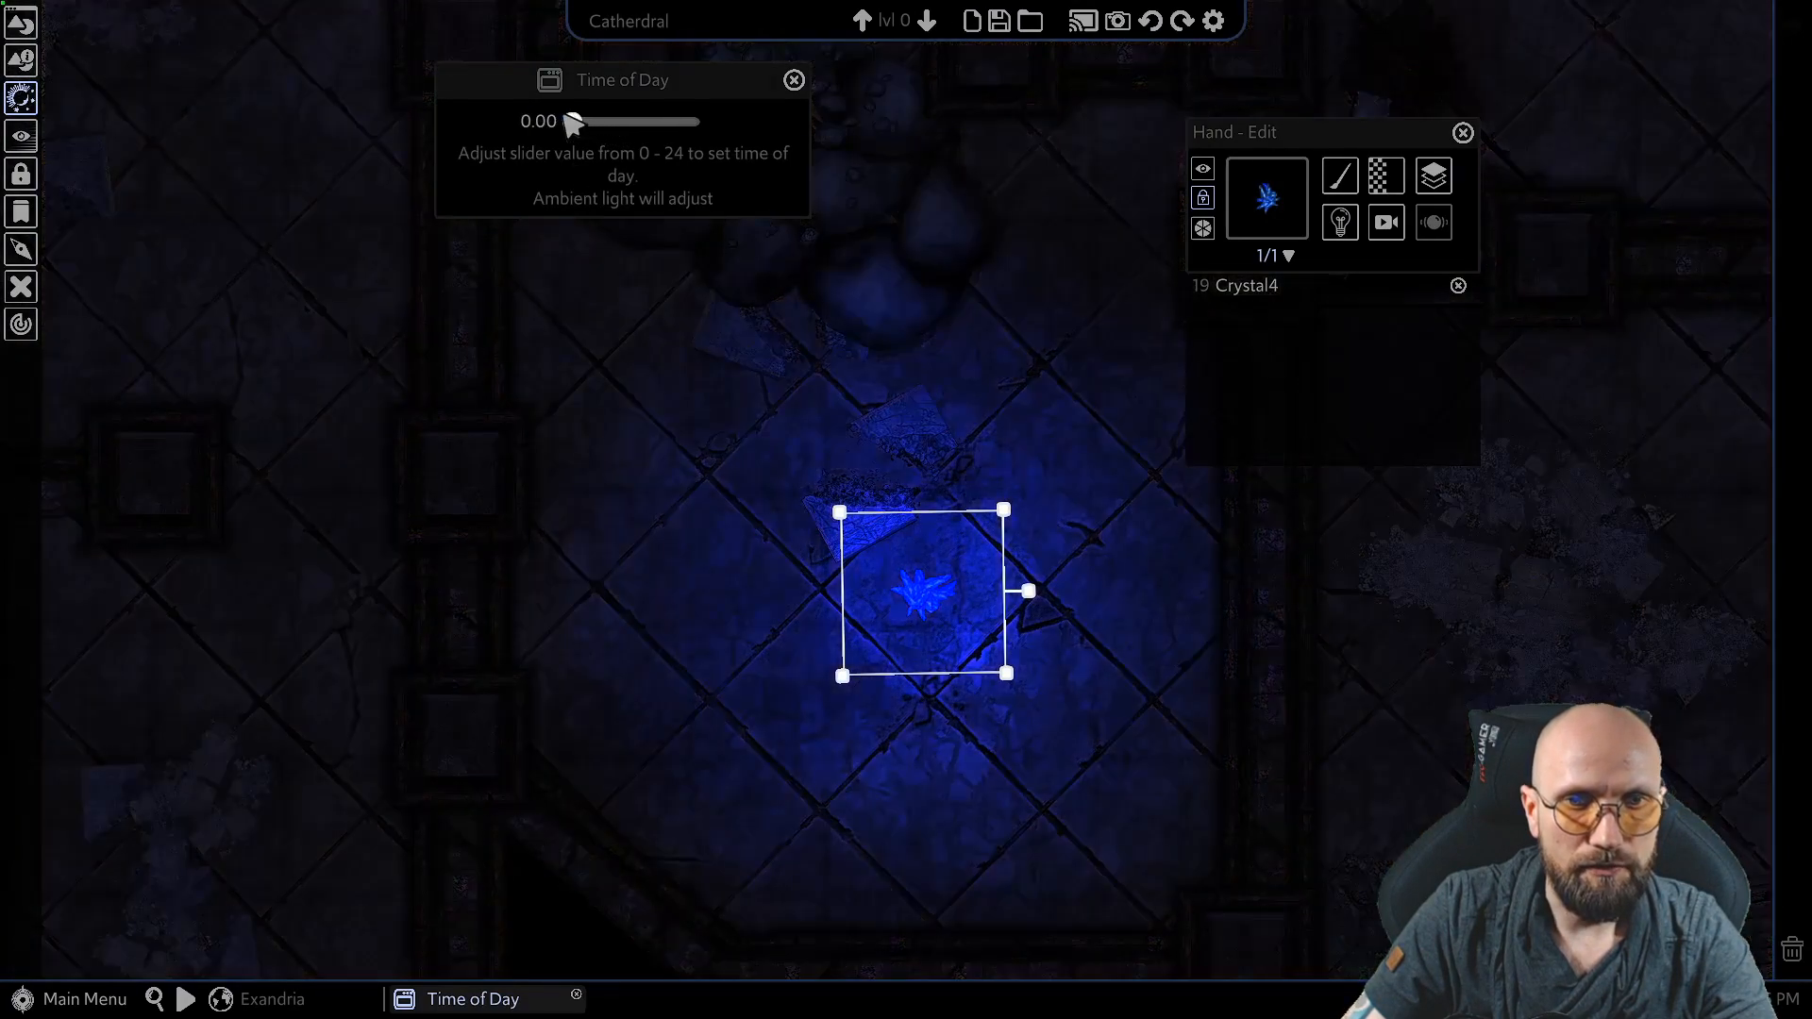
Step: Compare the relocated crystal's glow with the light from the crystals still in the webbed alcove
scroll(518, 574, "down", 5)
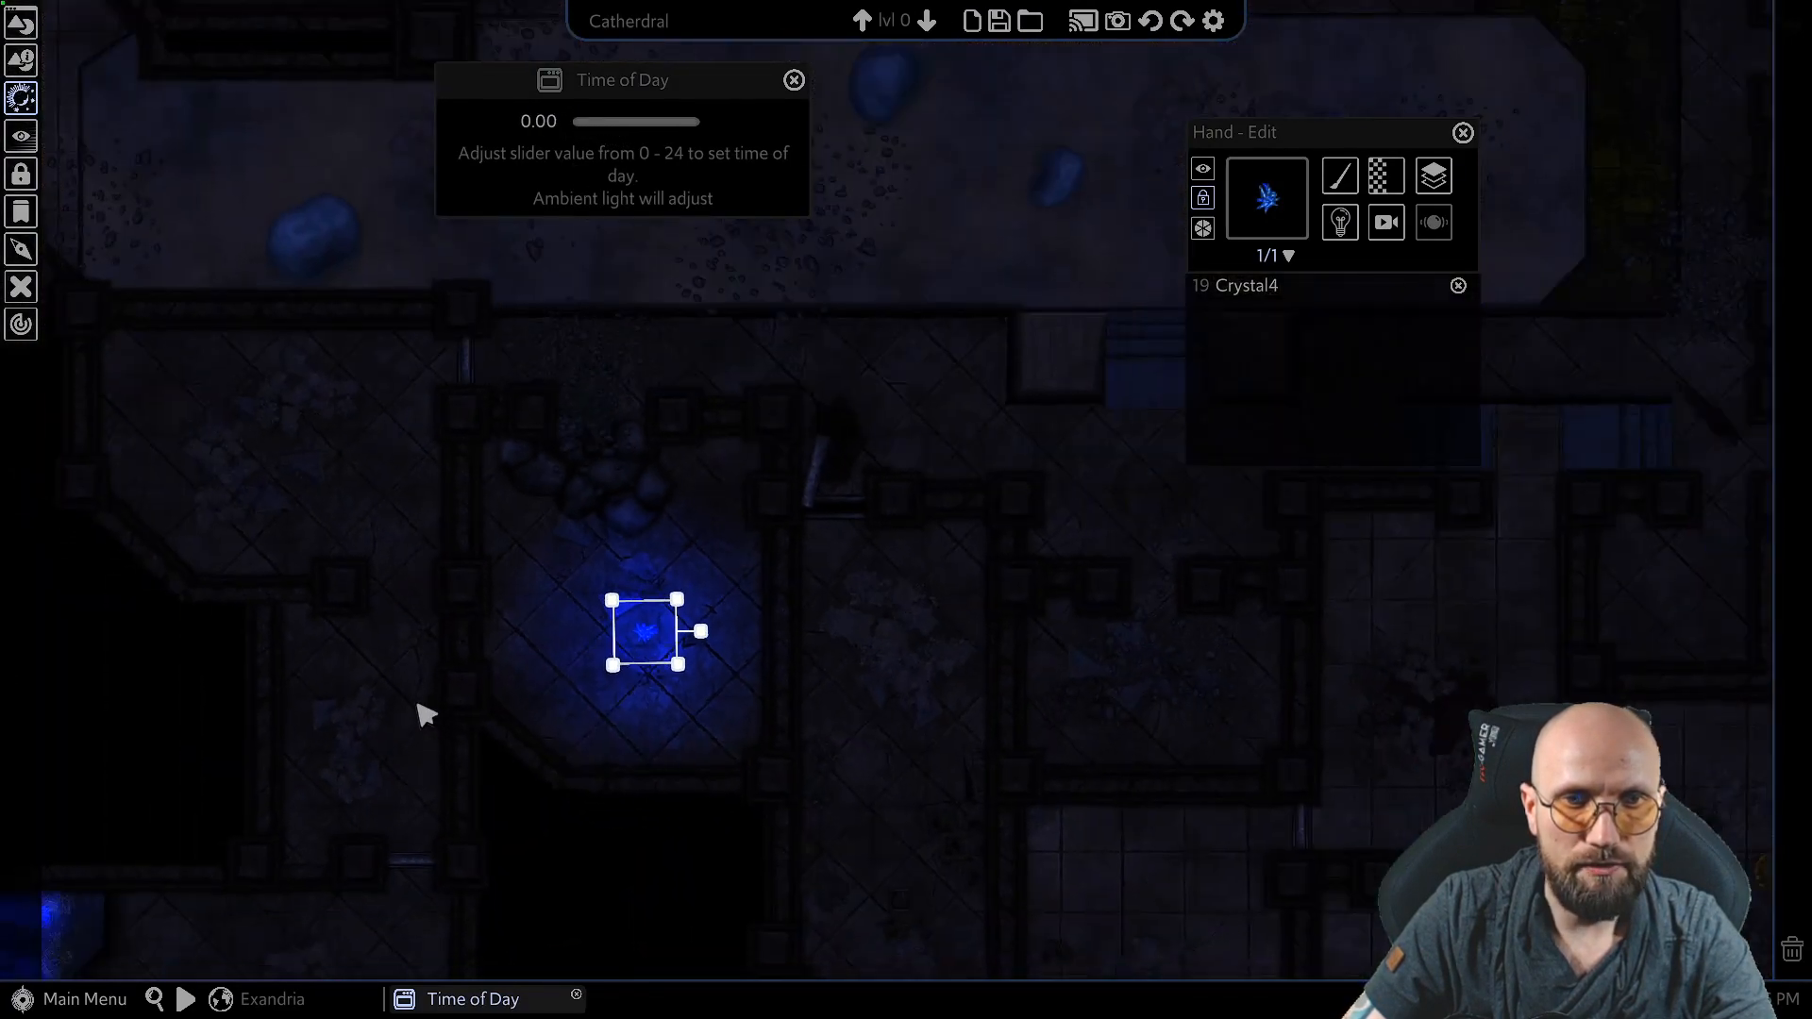
middle_click_drag(330, 668, 849, 453)
scroll(736, 524, "up", 8)
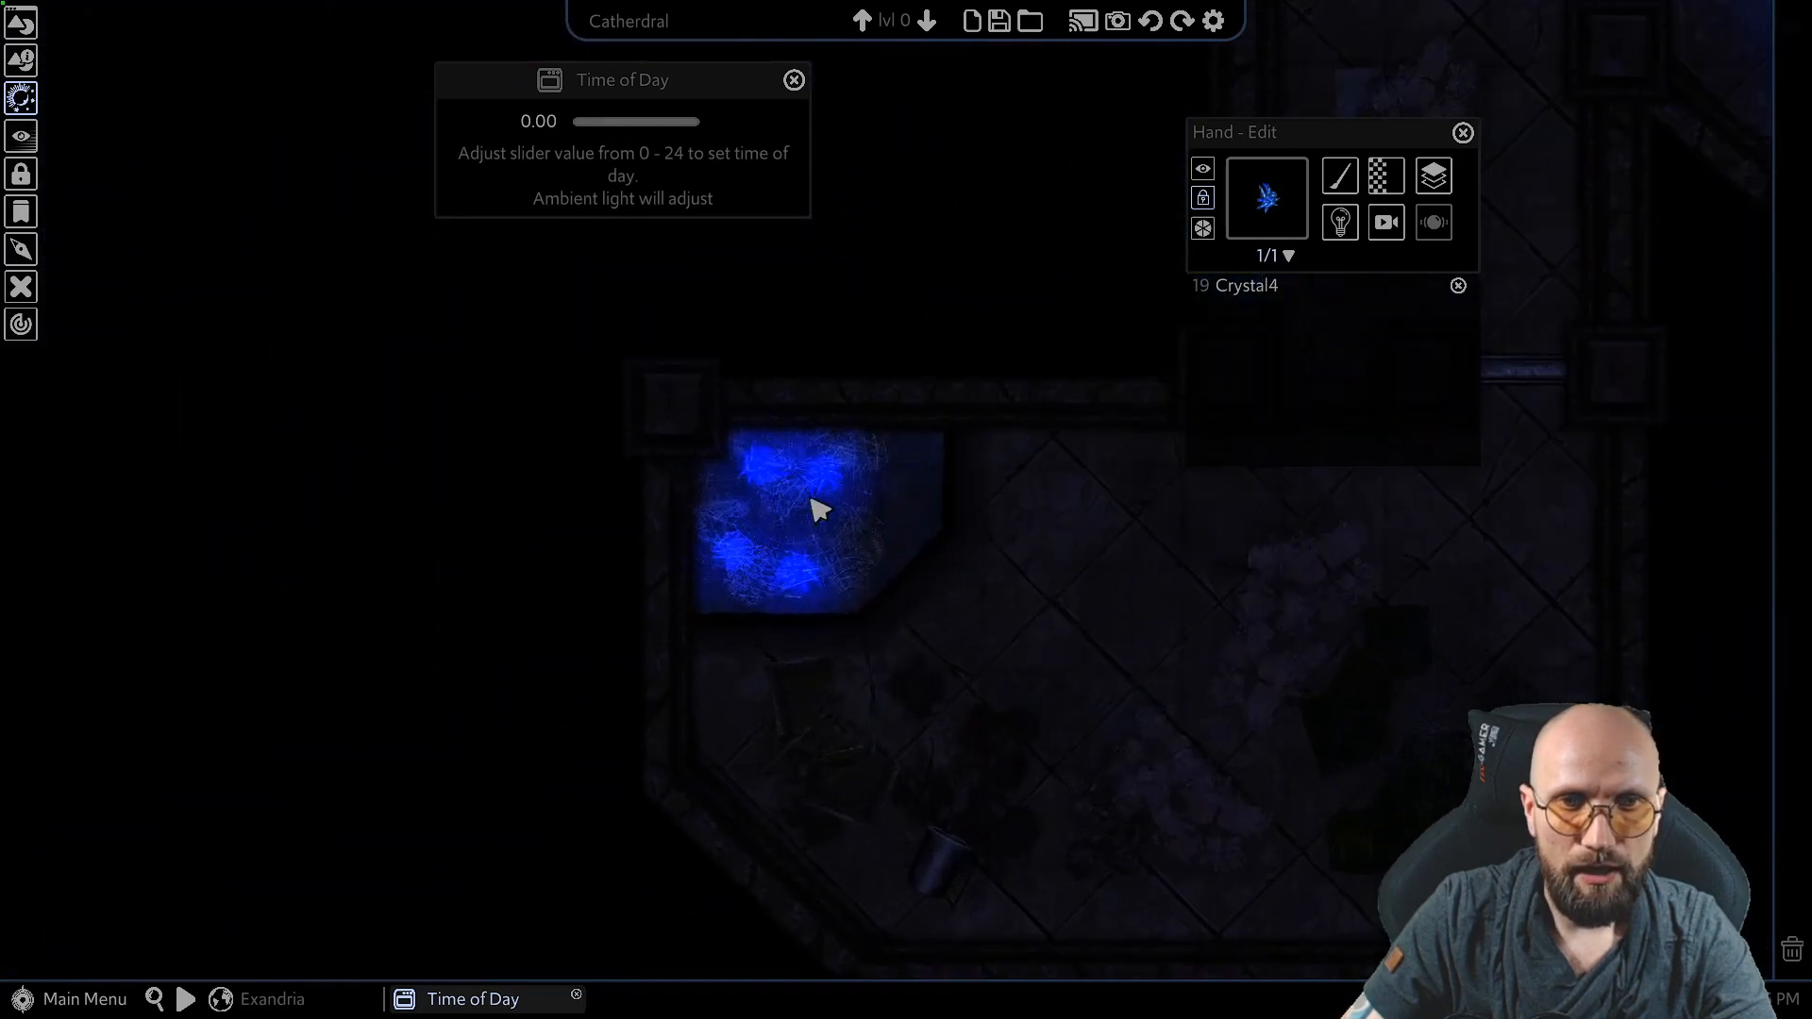
scroll(737, 500, "up", 2)
left_click(741, 677)
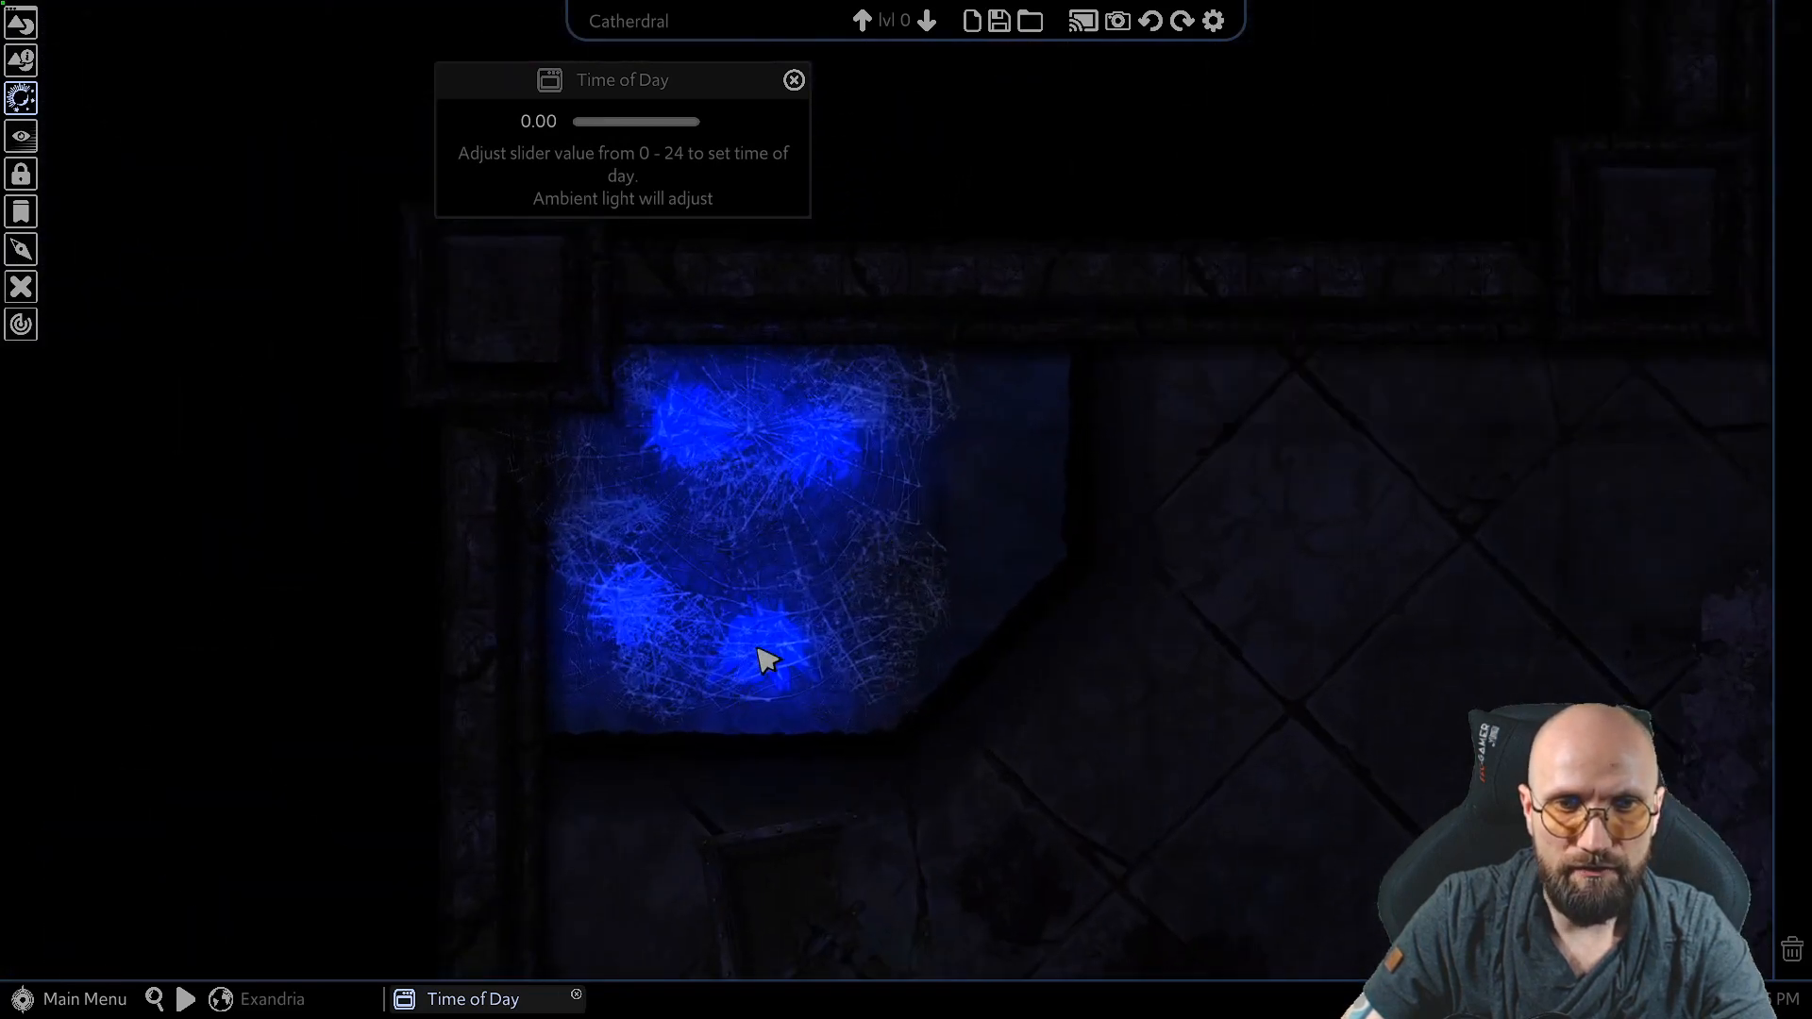
left_click(760, 649)
middle_click_drag(987, 308, 642, 892)
right_click(1256, 642)
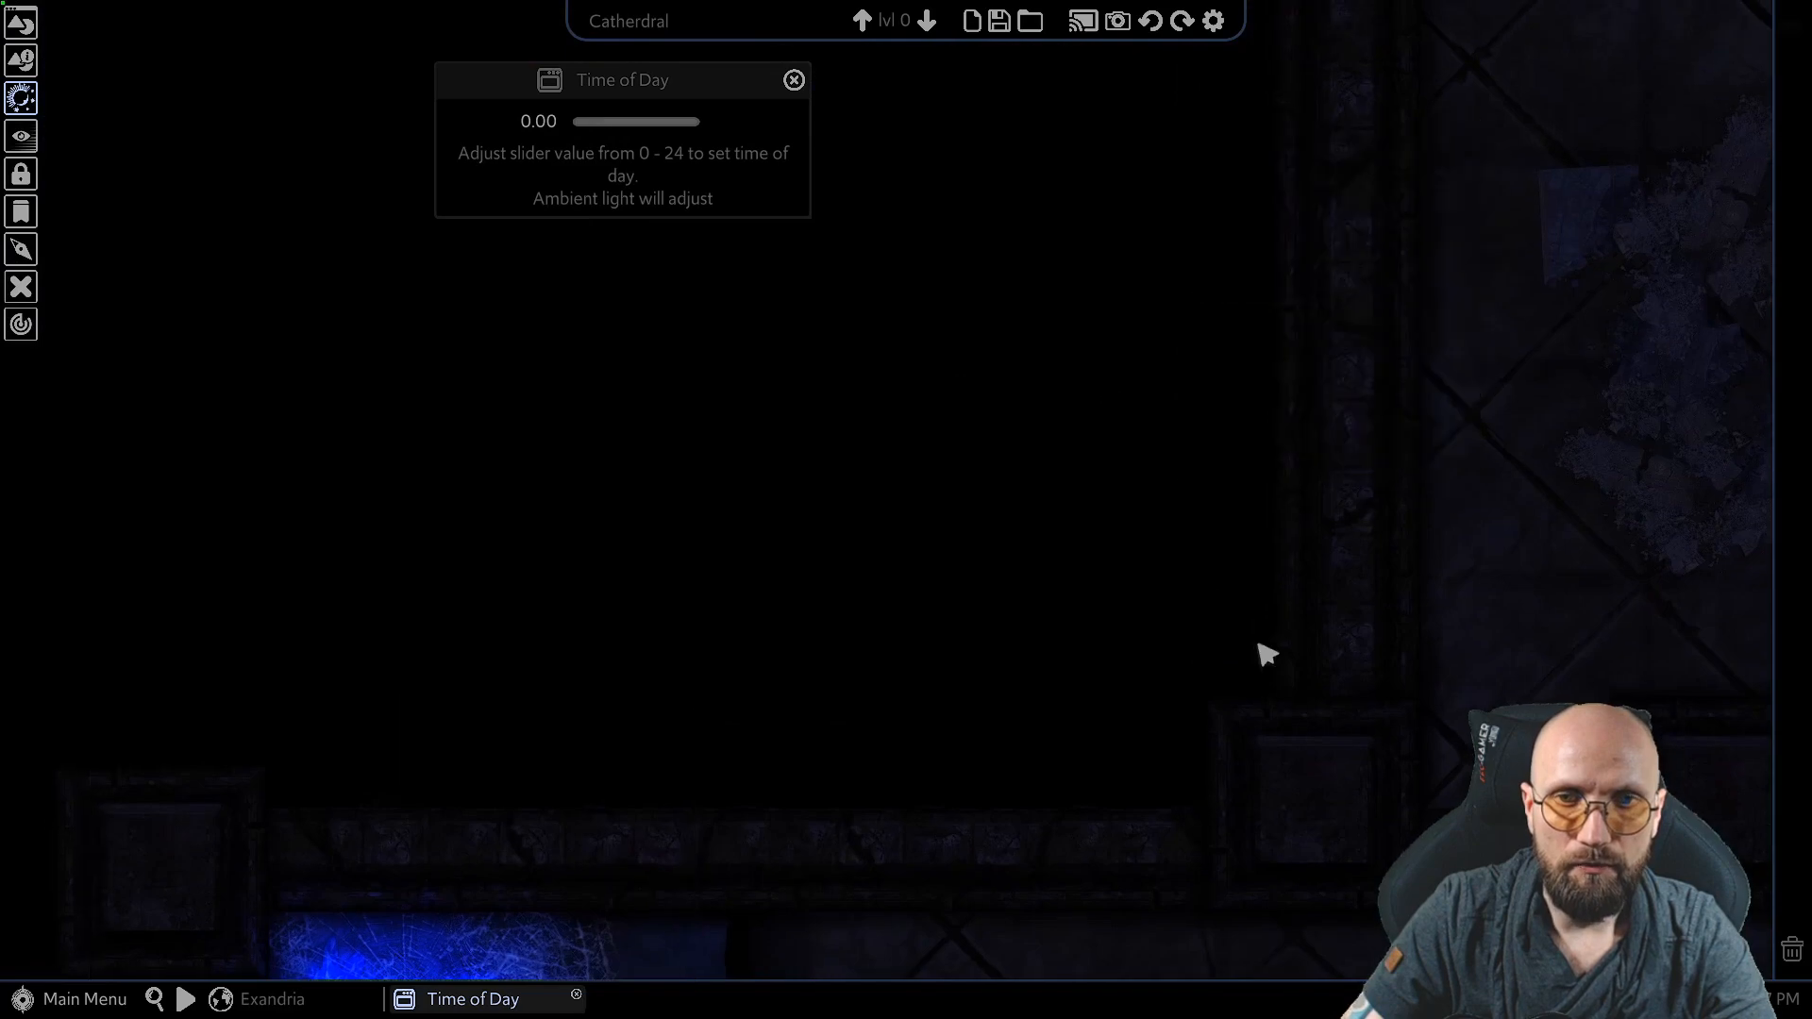
middle_click_drag(1255, 642, 95, 401)
scroll(1144, 689, "down", 6)
scroll(1121, 446, "down", 2)
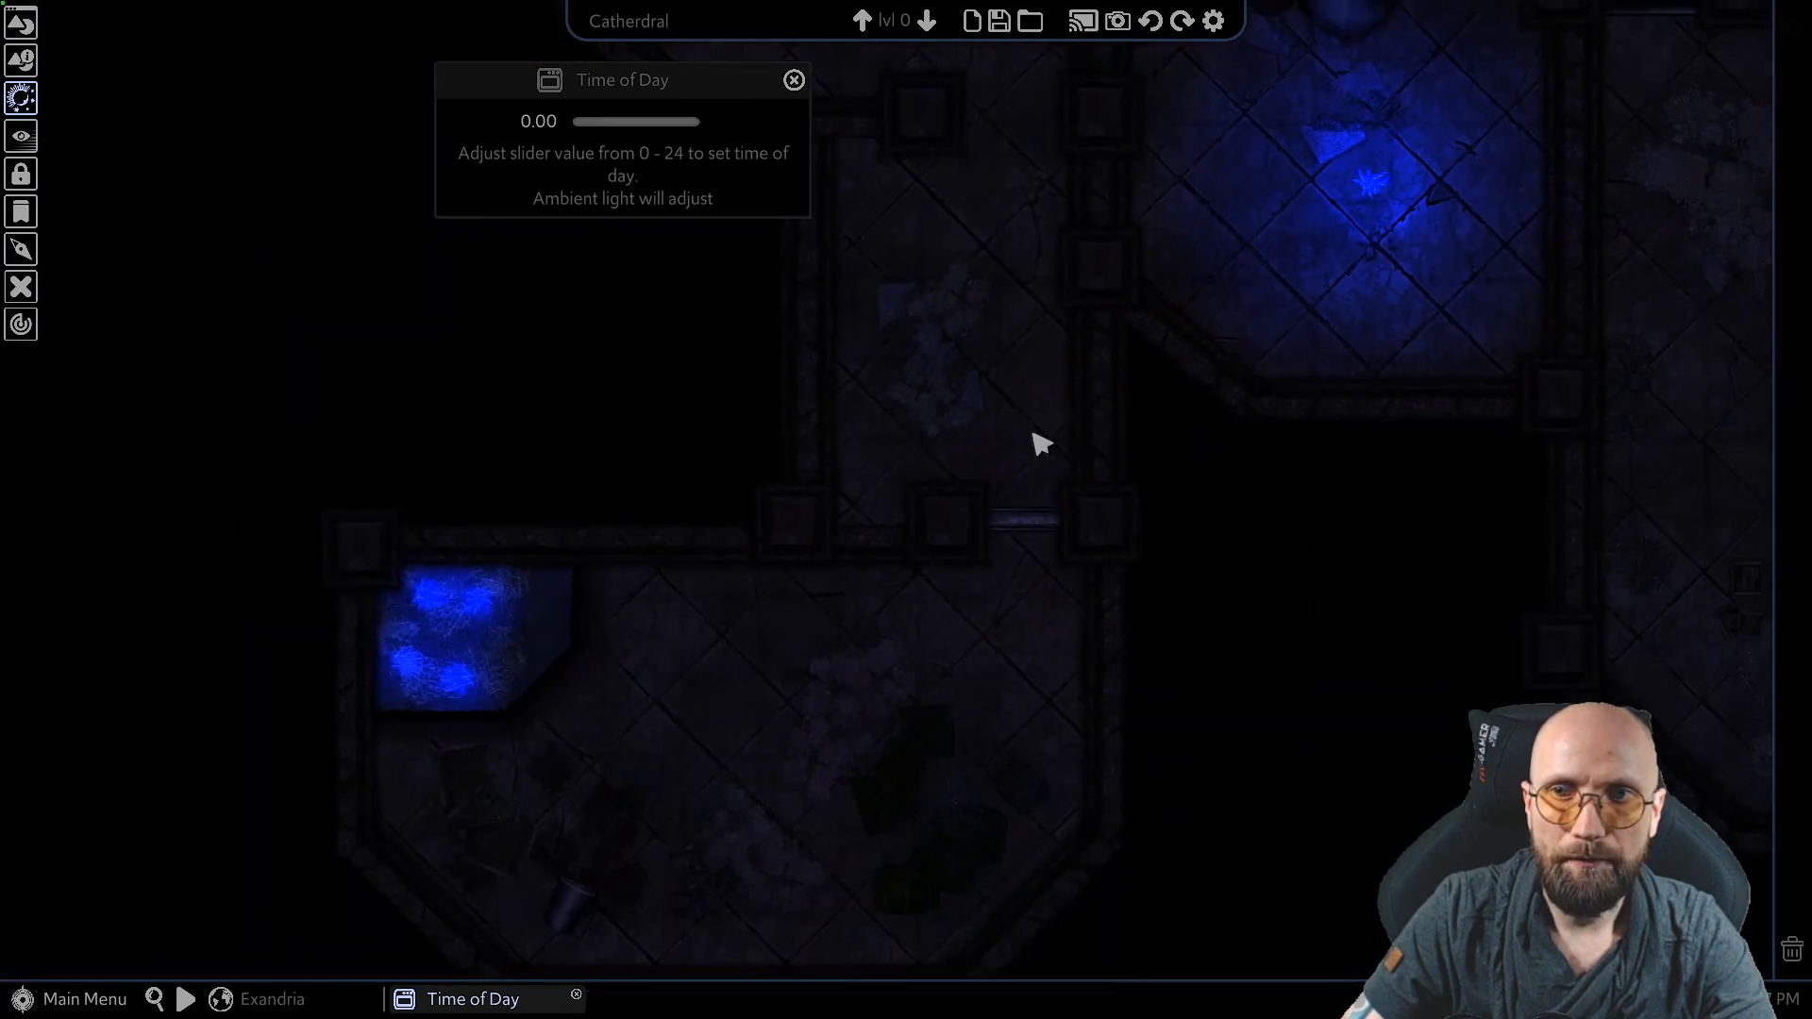
middle_click_drag(1039, 444, 38, 368)
middle_click_drag(1456, 534, 462, 639)
middle_click_drag(71, 362, 1363, 652)
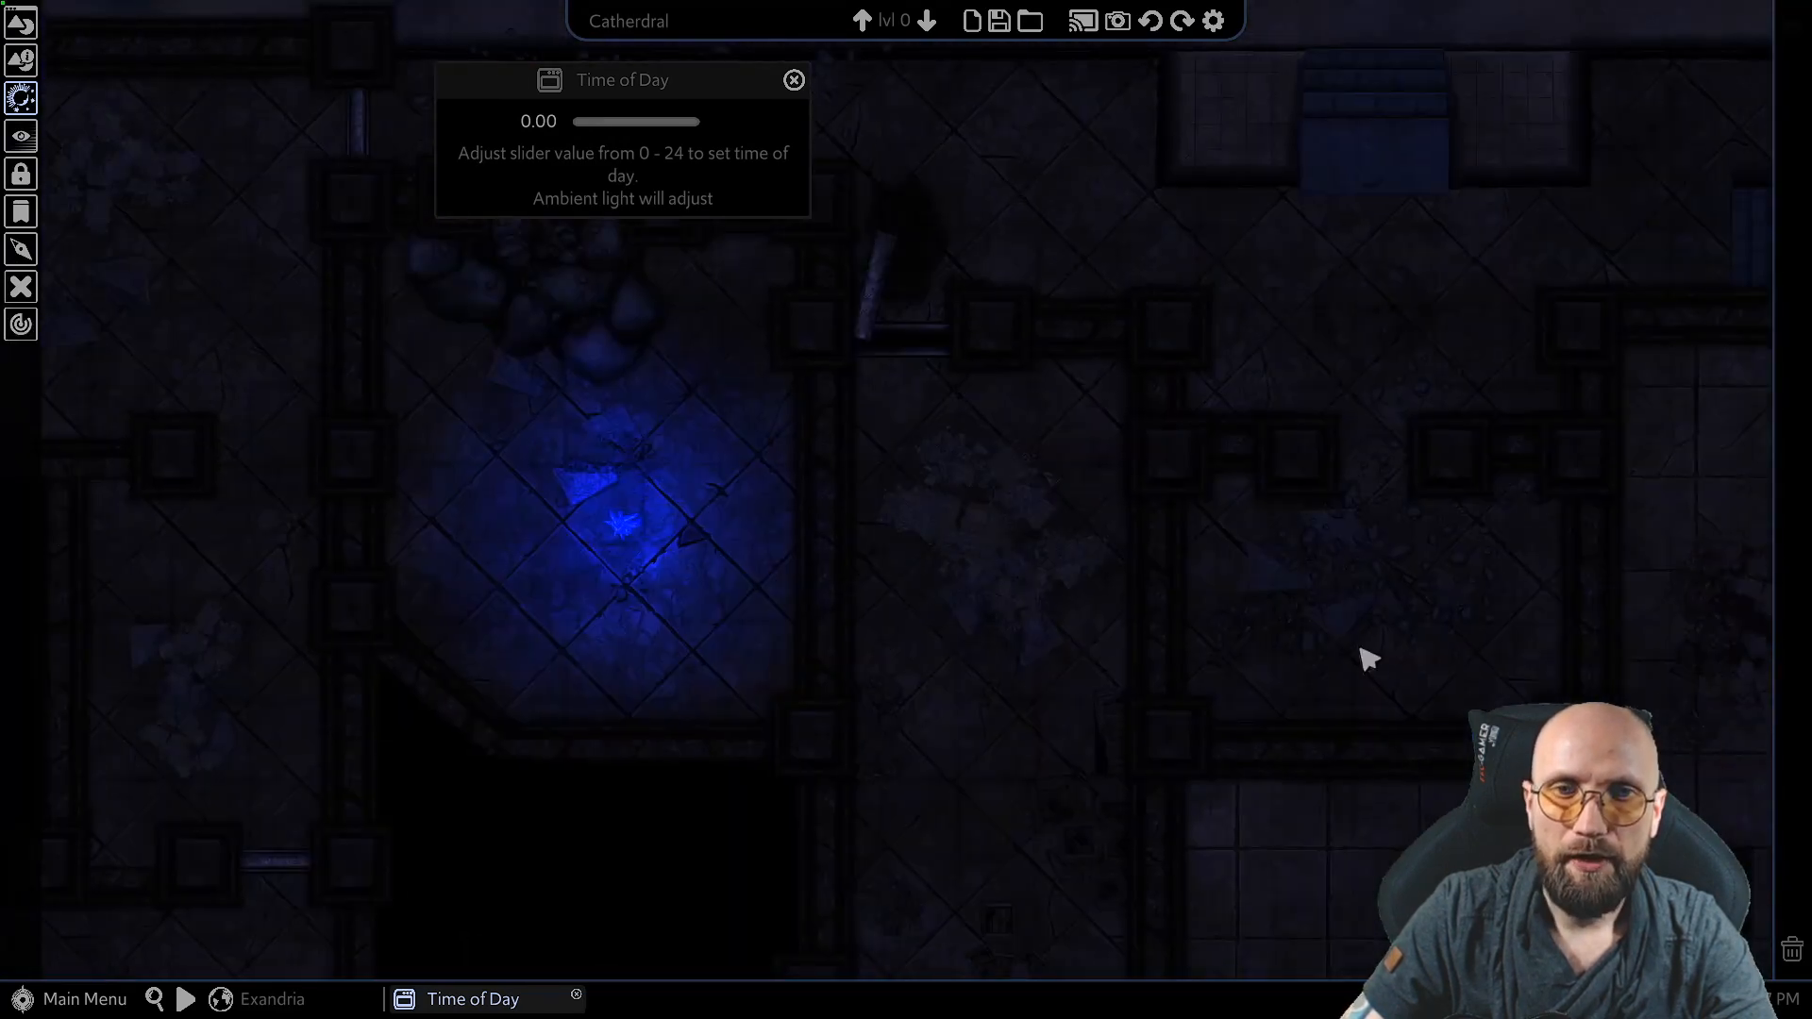
middle_click_drag(518, 503, 804, 434)
Step: Set the map's time of day to 4.09 and check the relocated crystal's light up close
left_click_drag(578, 123, 593, 123)
middle_click_drag(706, 266, 741, 474)
scroll(861, 635, "up", 5)
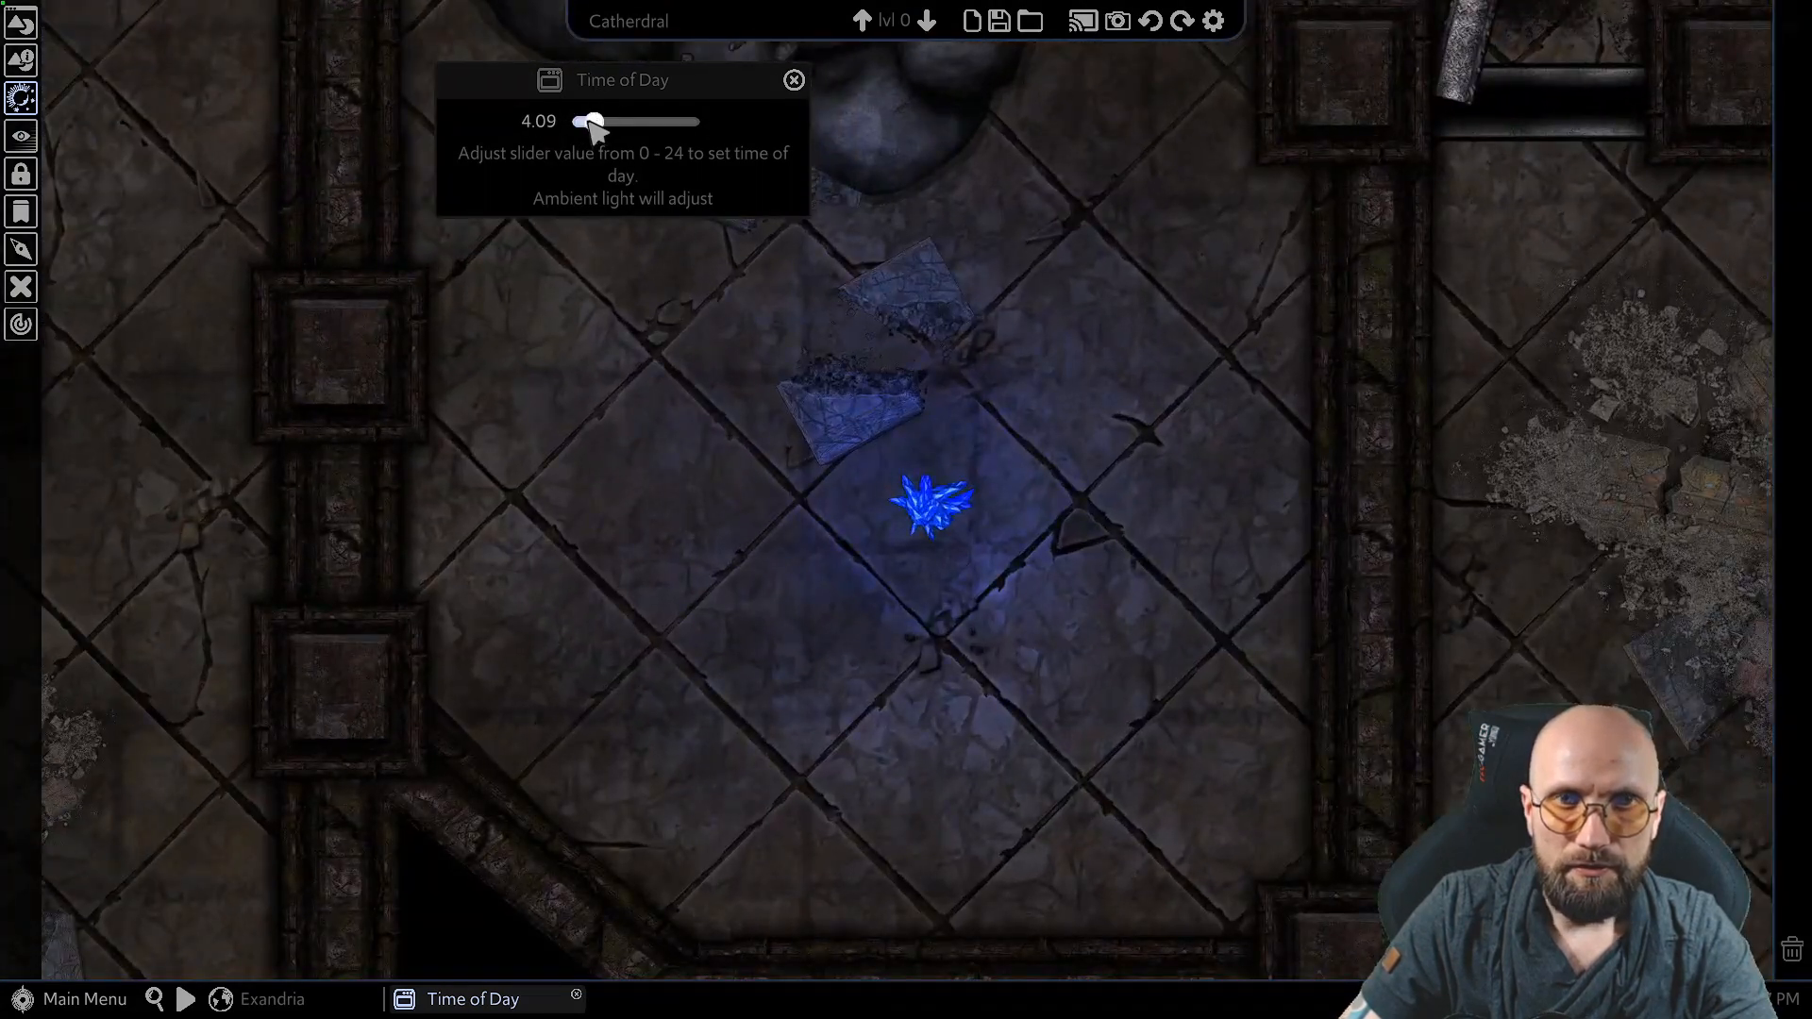
Step: Set the map's time of day to 1.60 and close the time settings
left_click_drag(592, 123, 582, 122)
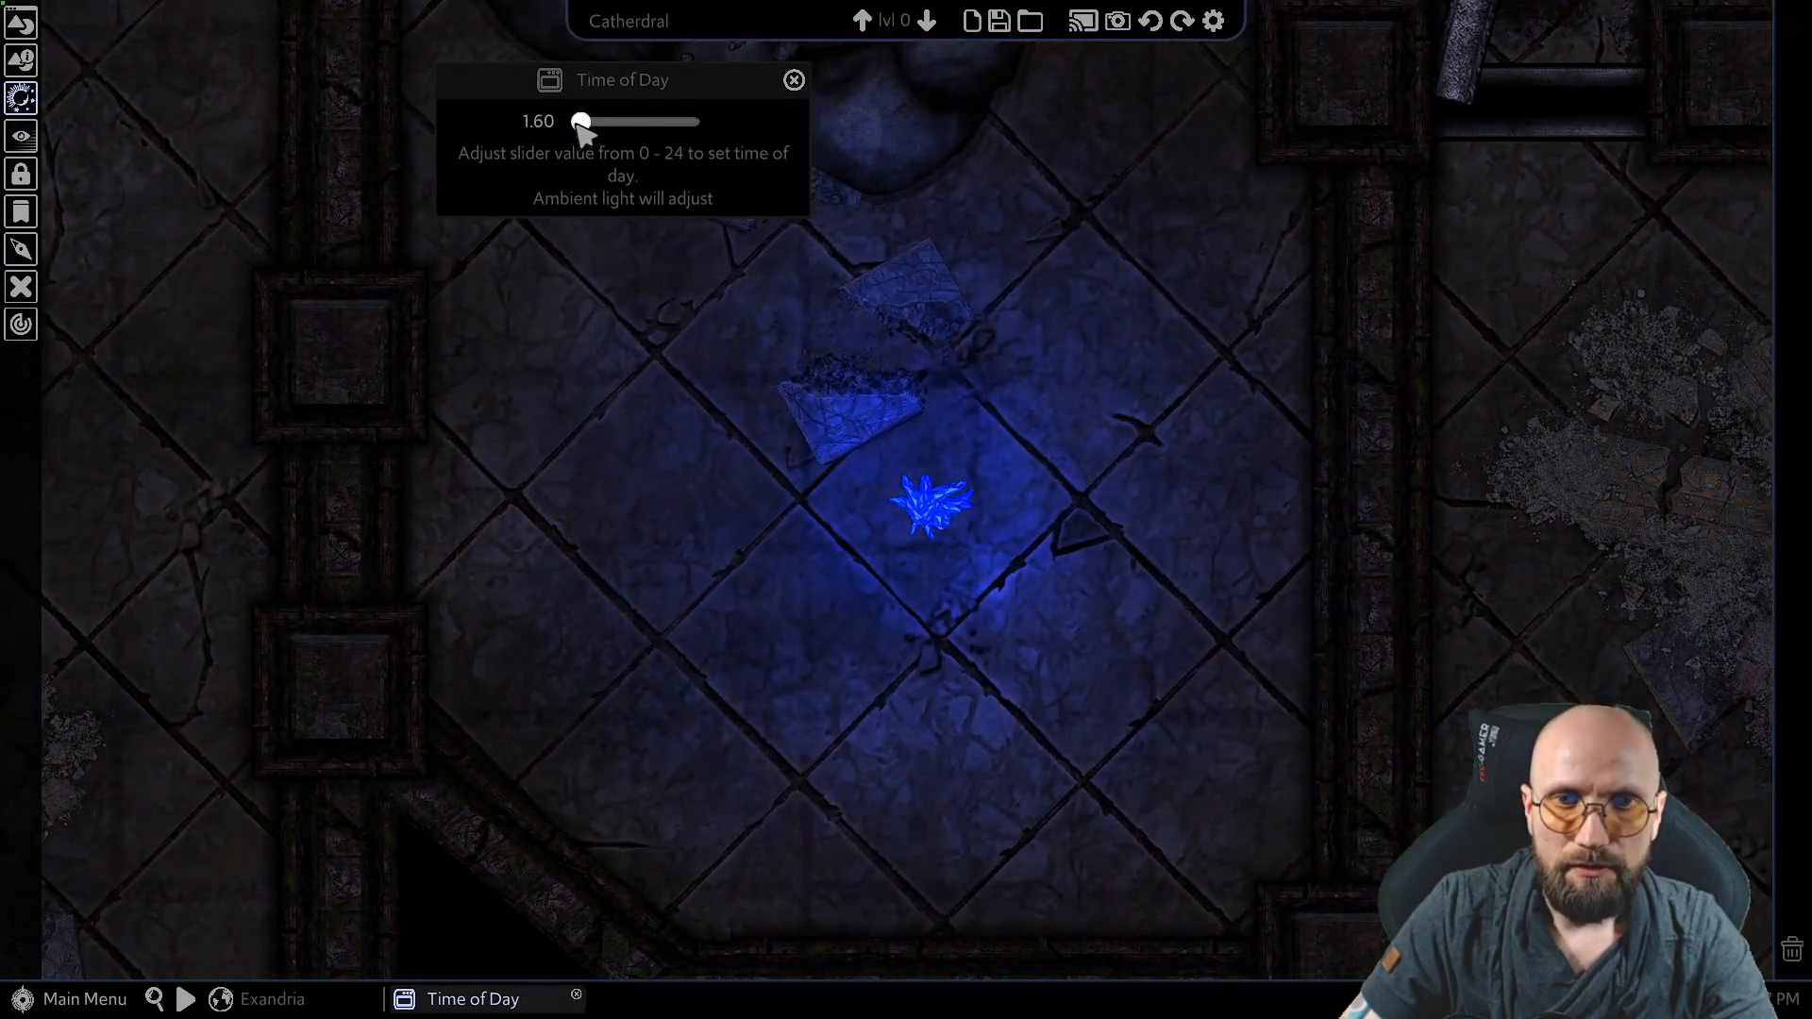
middle_click_drag(676, 577, 661, 521)
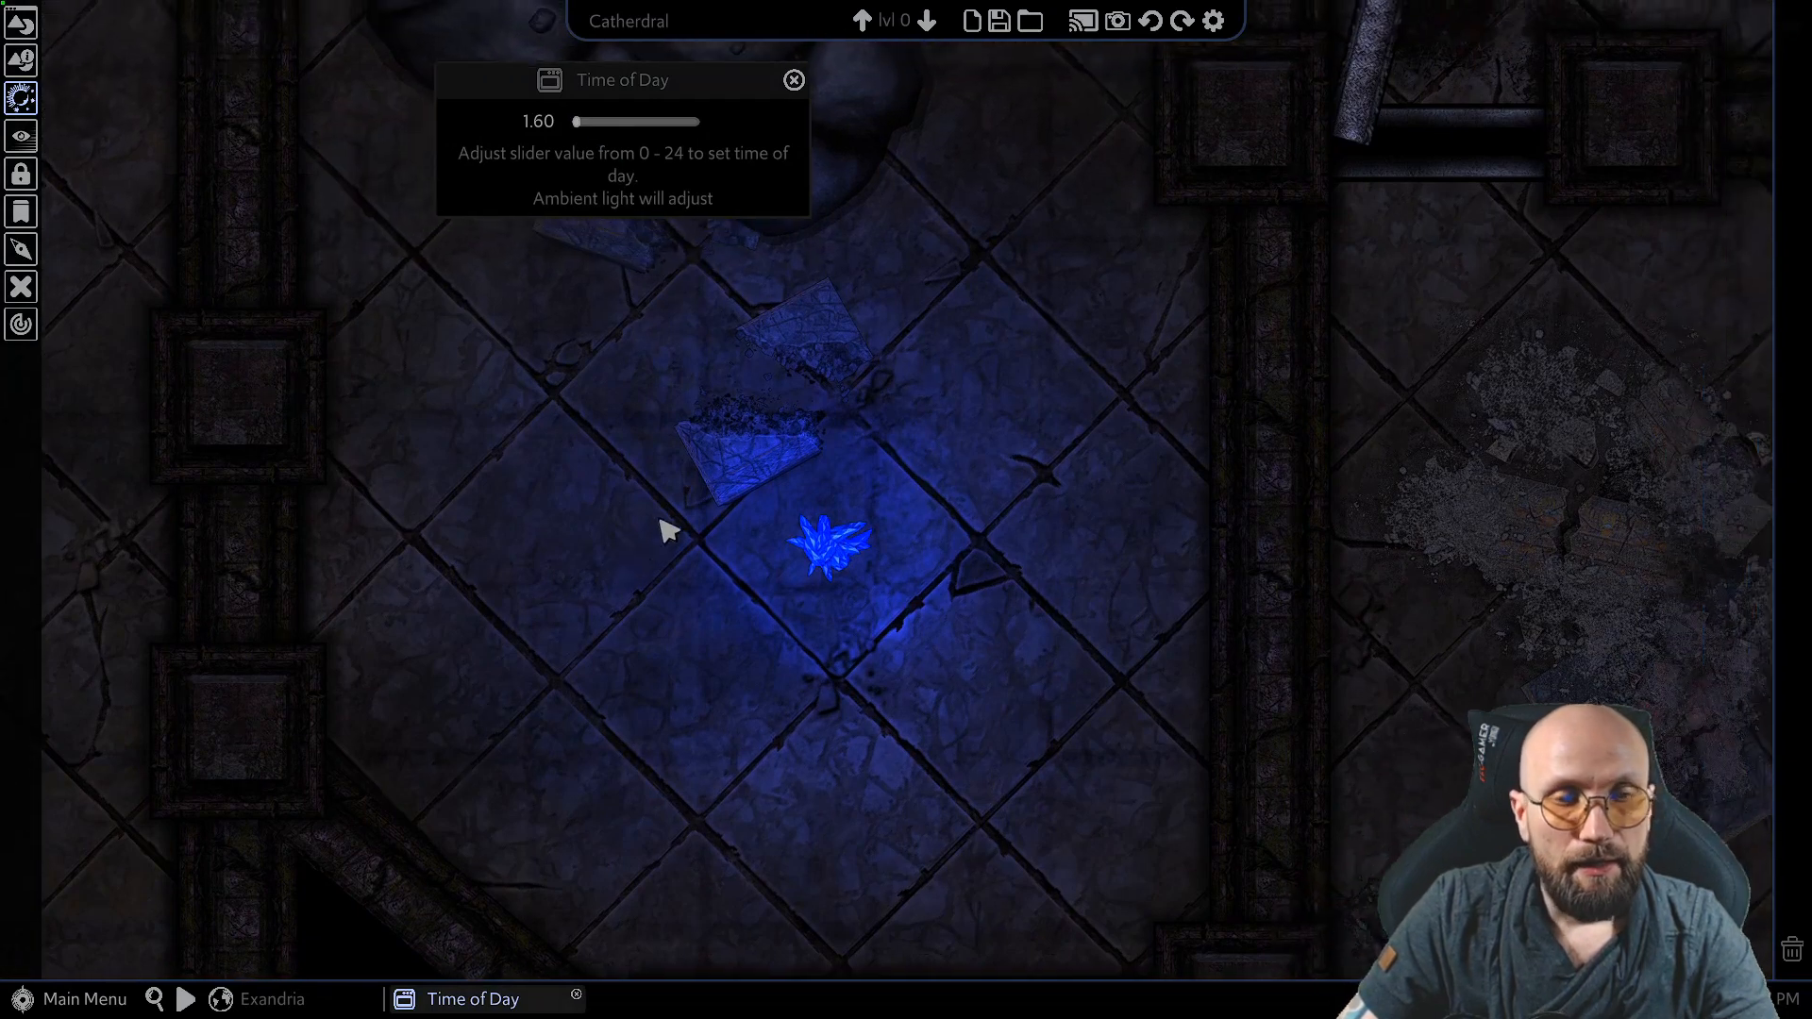
left_click(794, 79)
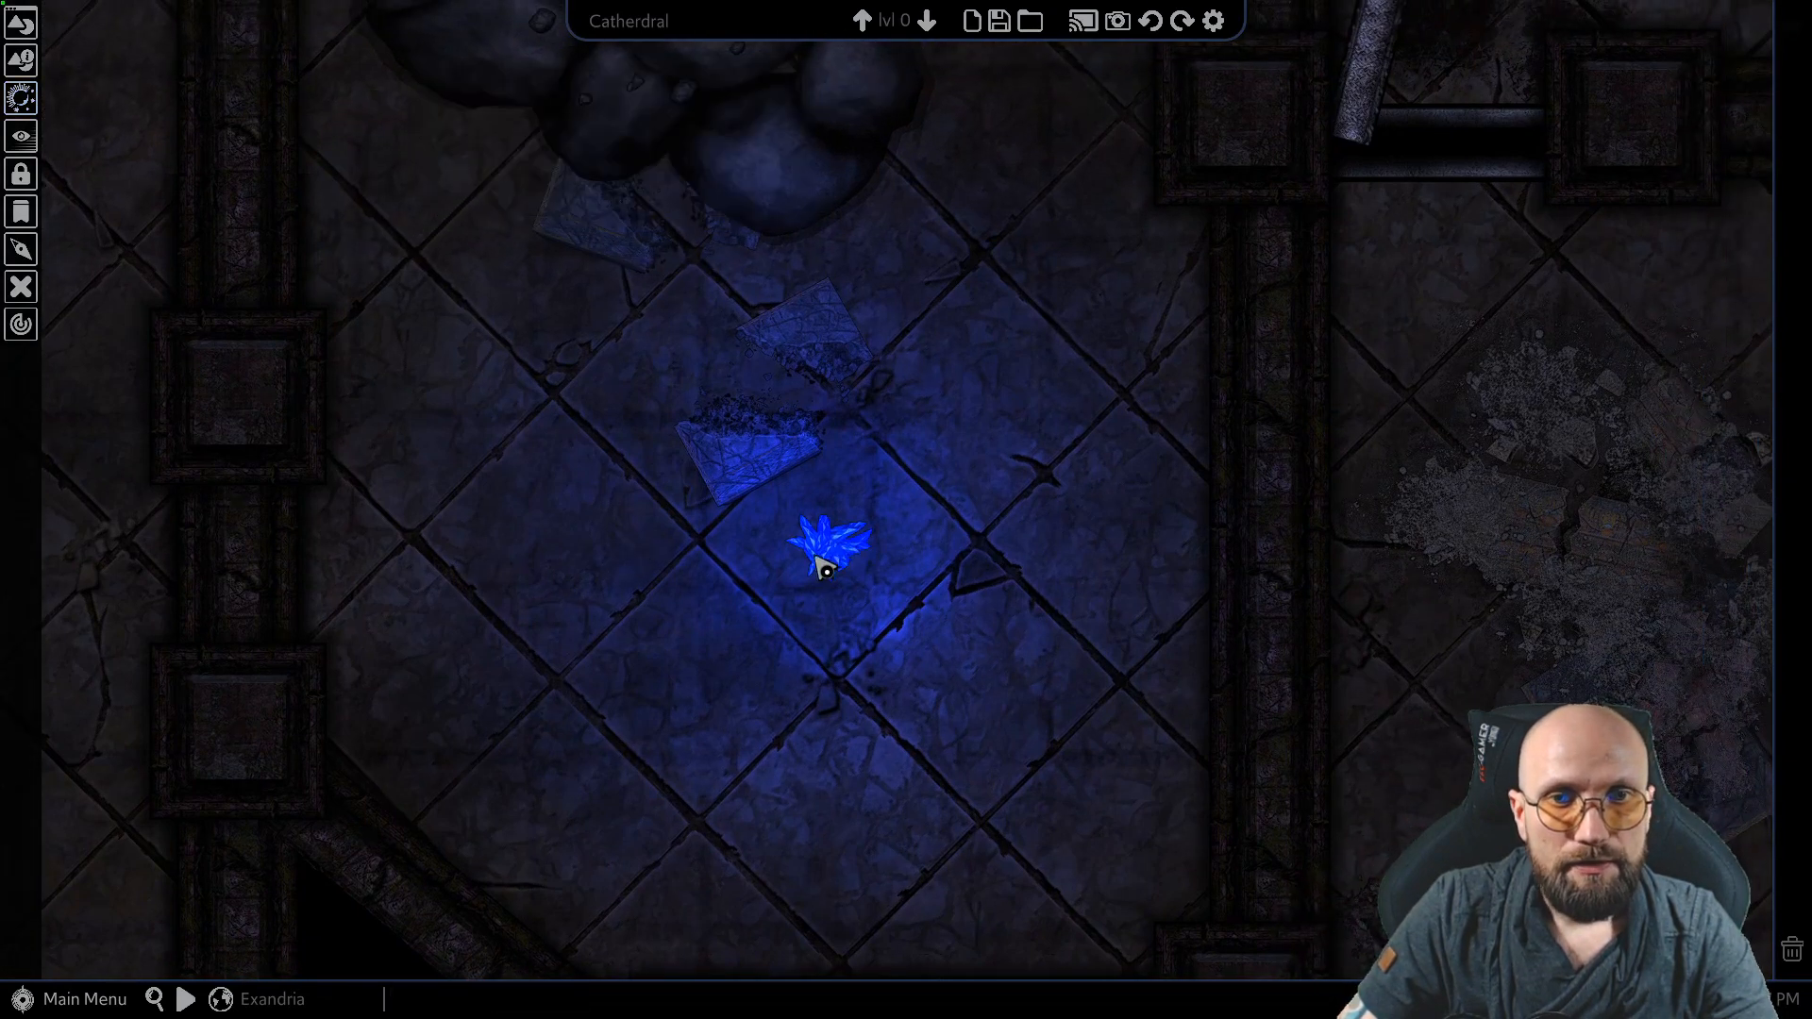
Step: Open the light colour settings of the relocated blue crystal and try a green light, 188c00
left_click(818, 567)
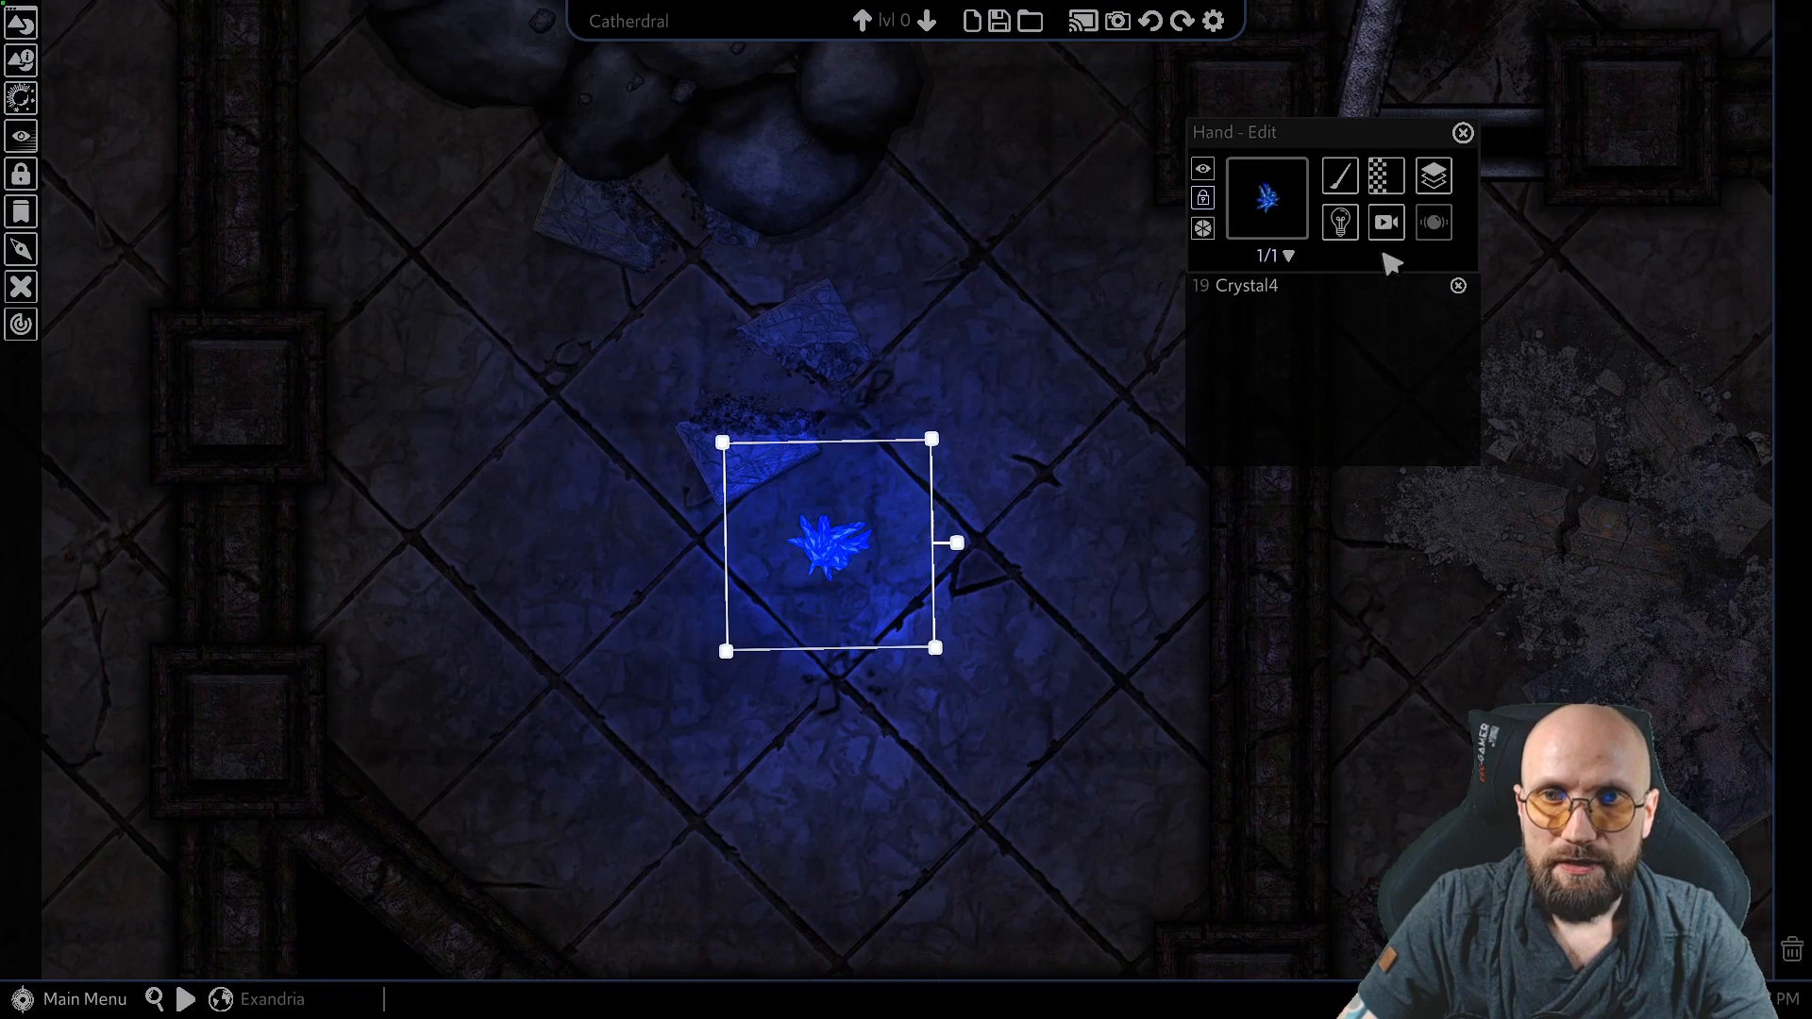
left_click(1354, 231)
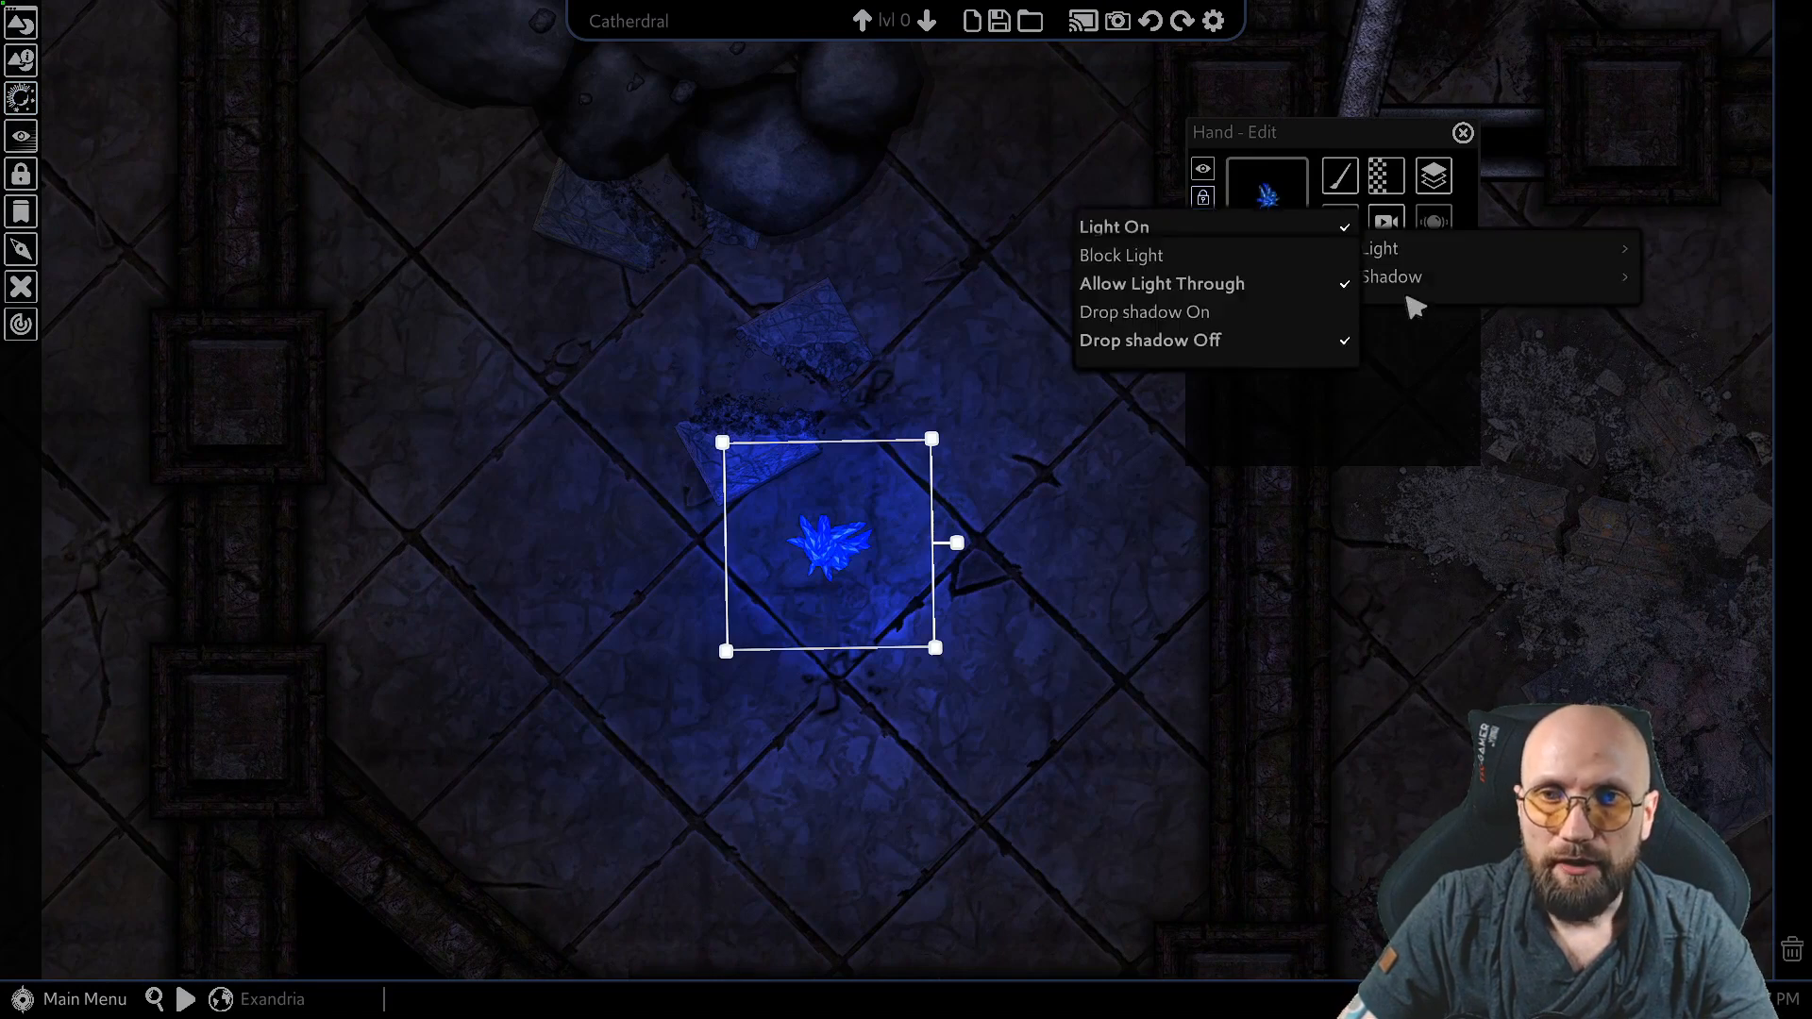
mouse_move(1383, 250)
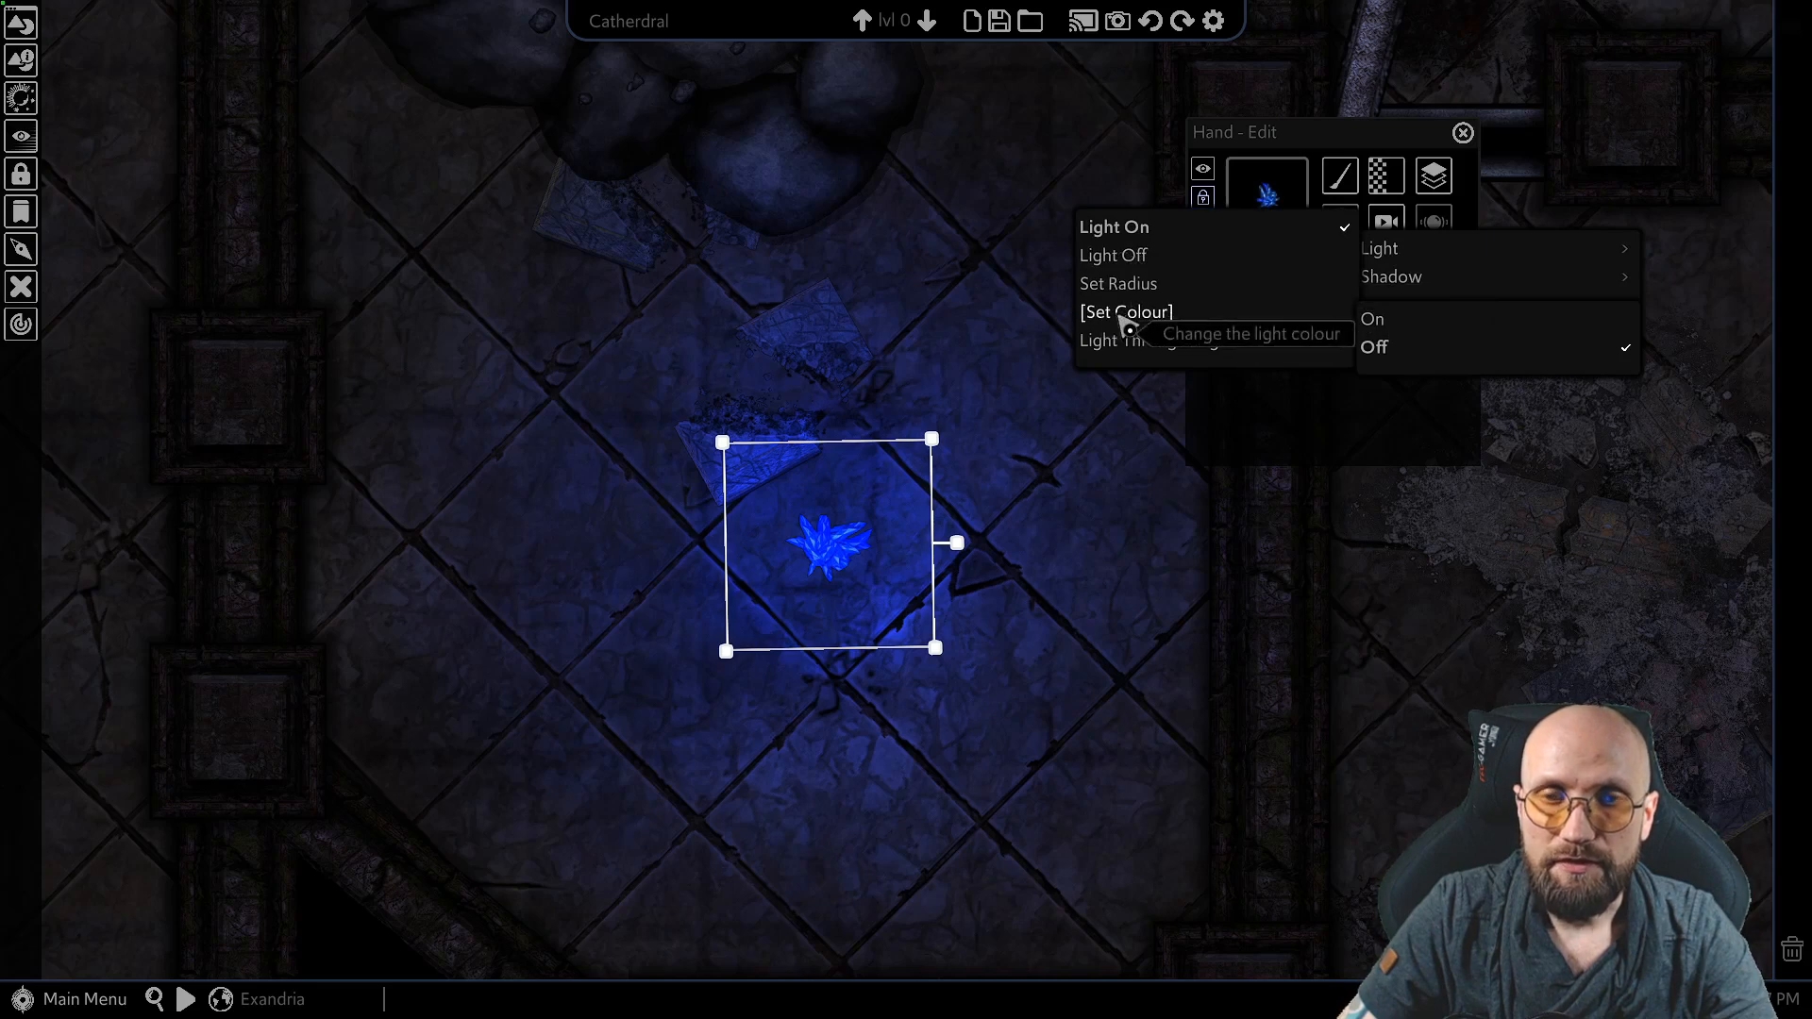
left_click(1128, 317)
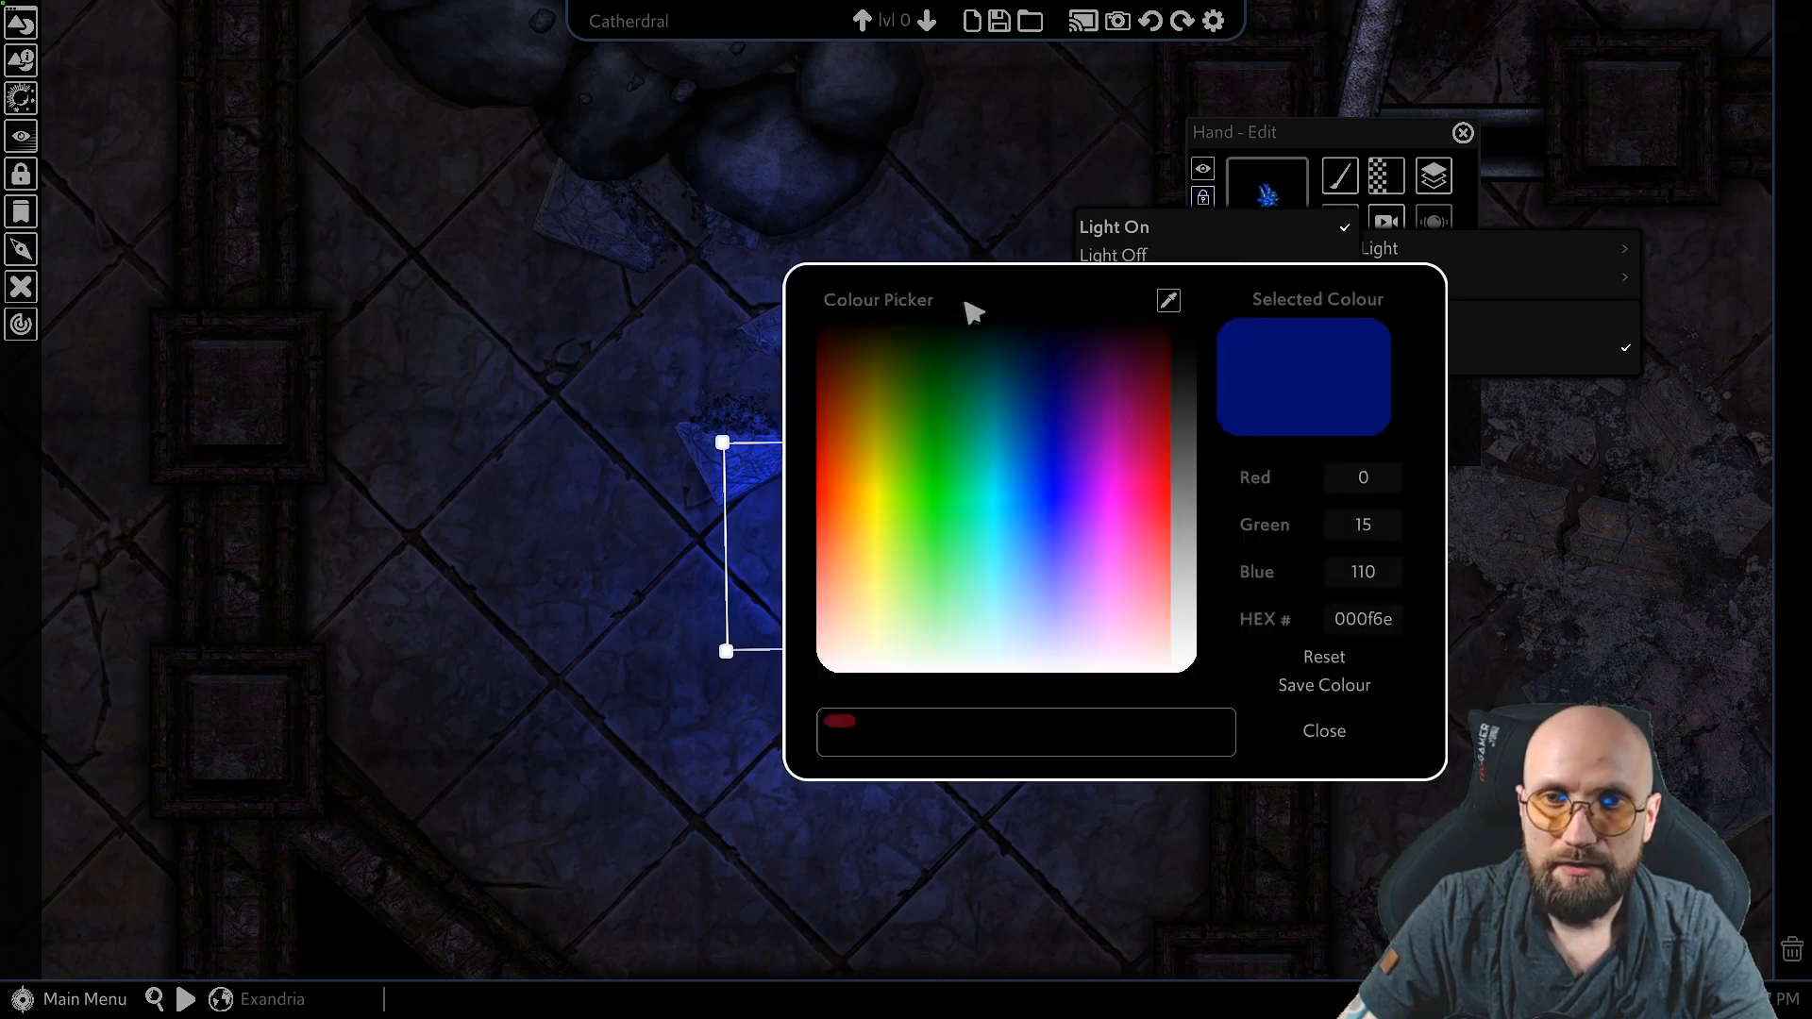
left_click_drag(1035, 291, 412, 176)
left_click_drag(416, 344, 250, 302)
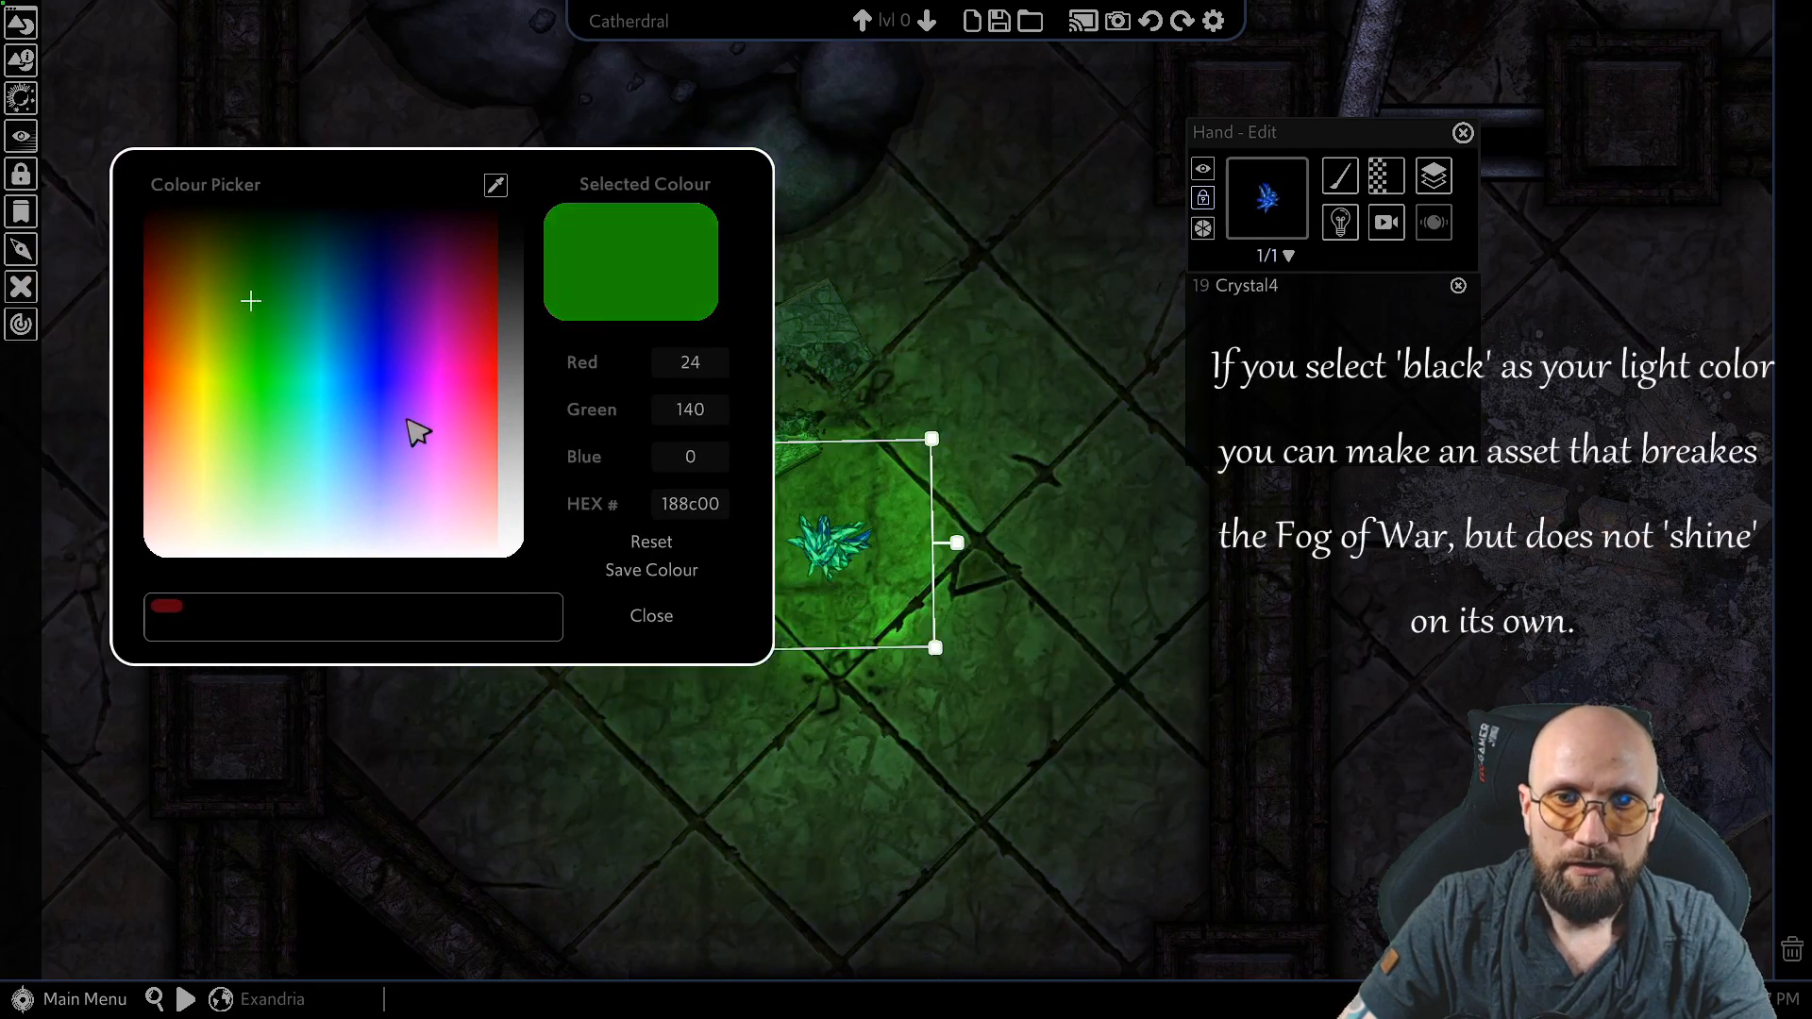
Step: Try a magenta light, settle on blue 0010a6 for the crystal's light colour, and close the colour picker
left_click_drag(320, 493, 294, 407)
left_click_drag(409, 424, 453, 360)
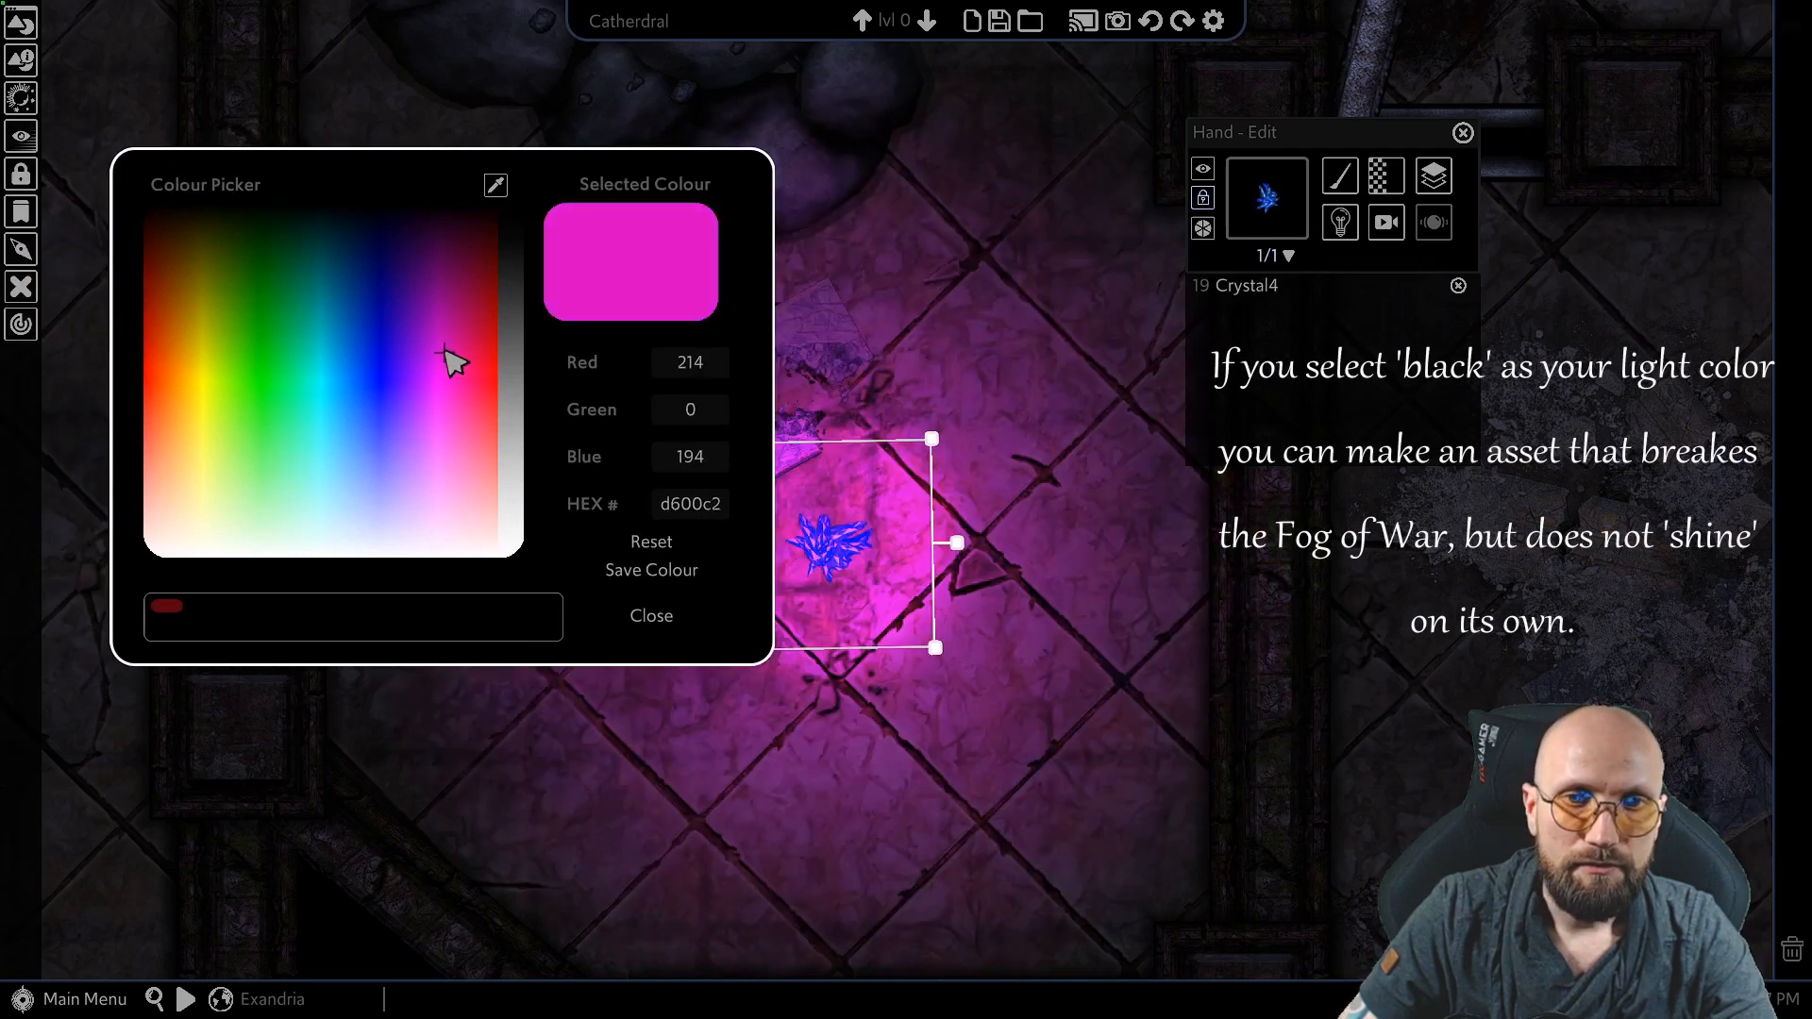
left_click(426, 292)
left_click(407, 254)
mouse_move(368, 294)
left_mouse_down()
mouse_move(381, 274)
mouse_move(374, 318)
left_mouse_up()
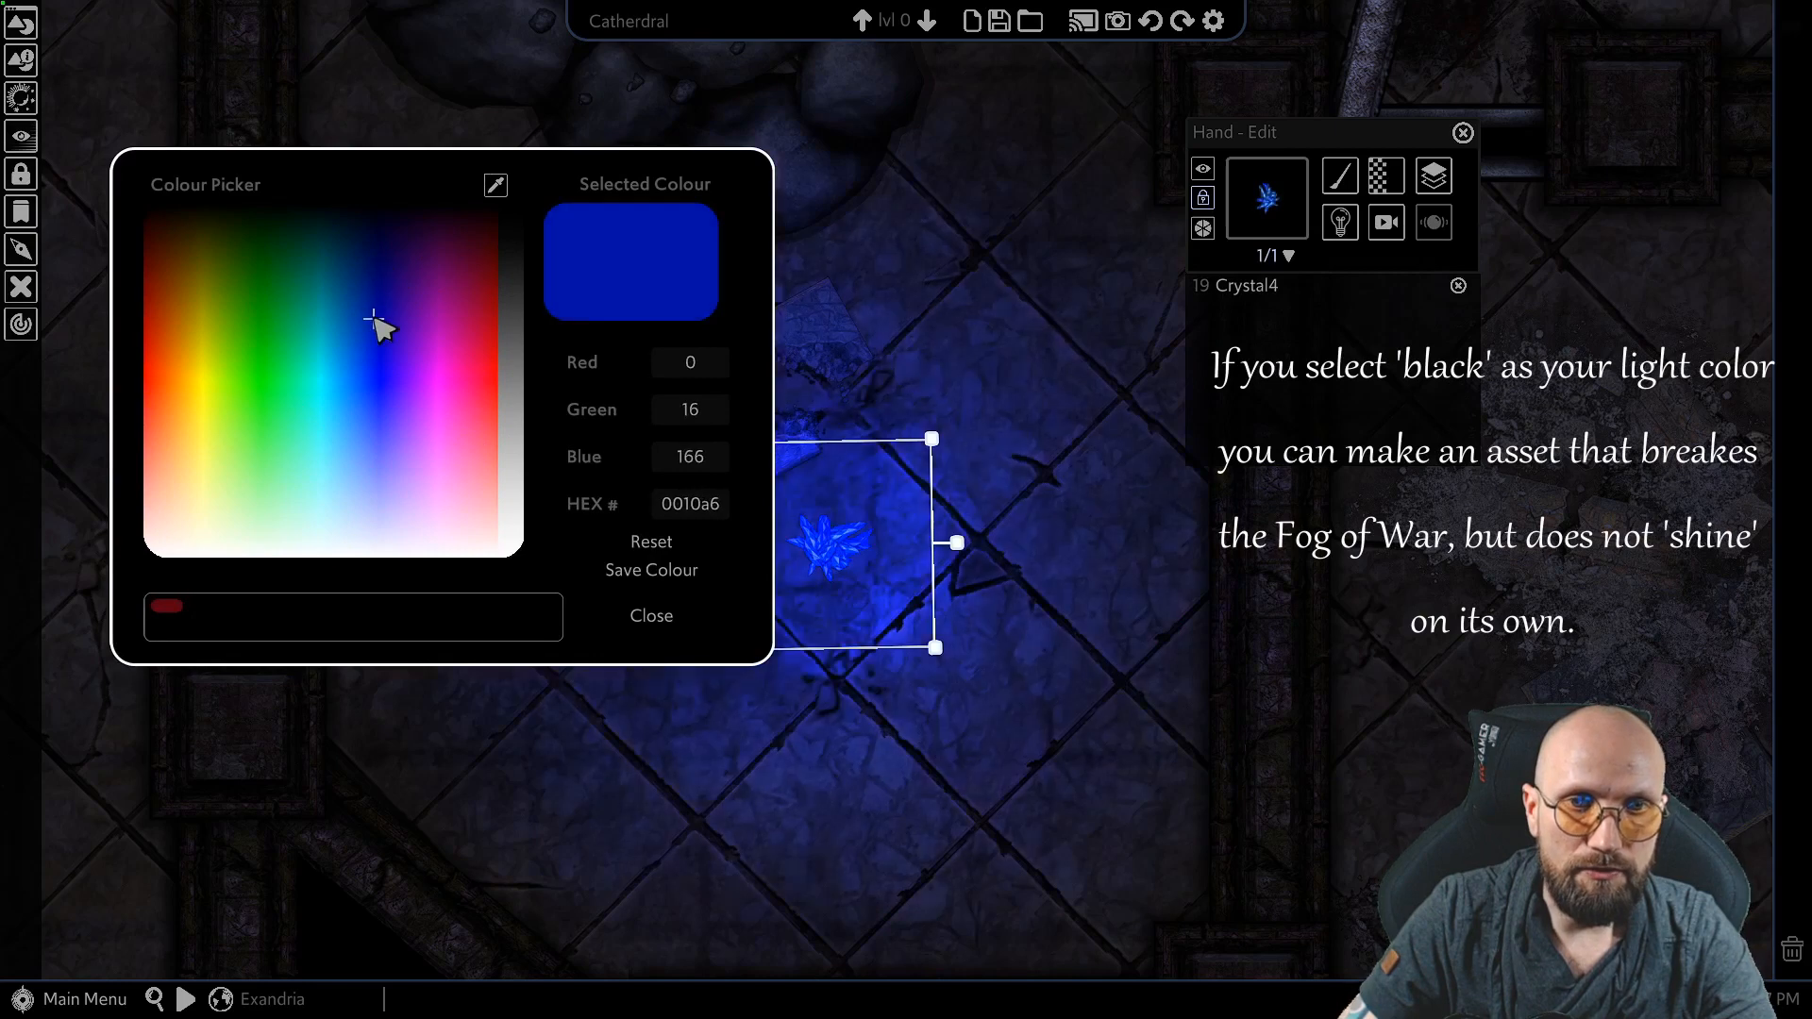
middle_click_drag(789, 898, 1001, 860)
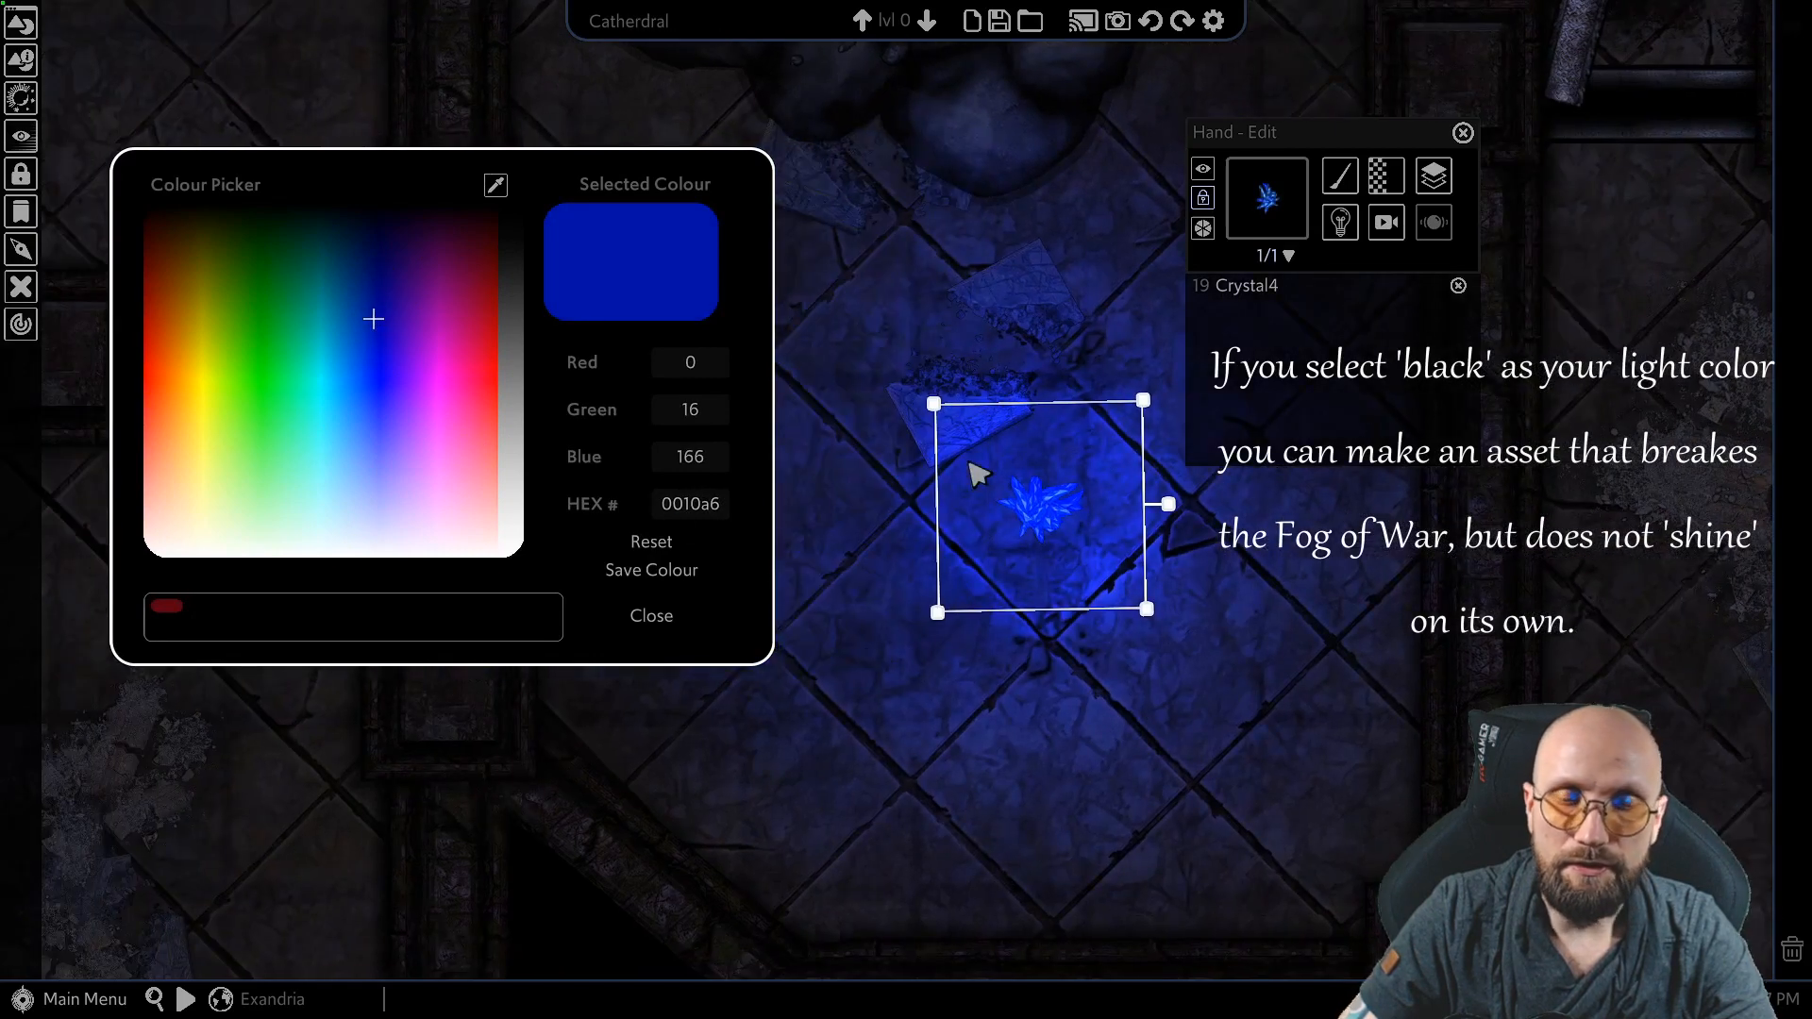
middle_click_drag(941, 350, 896, 427)
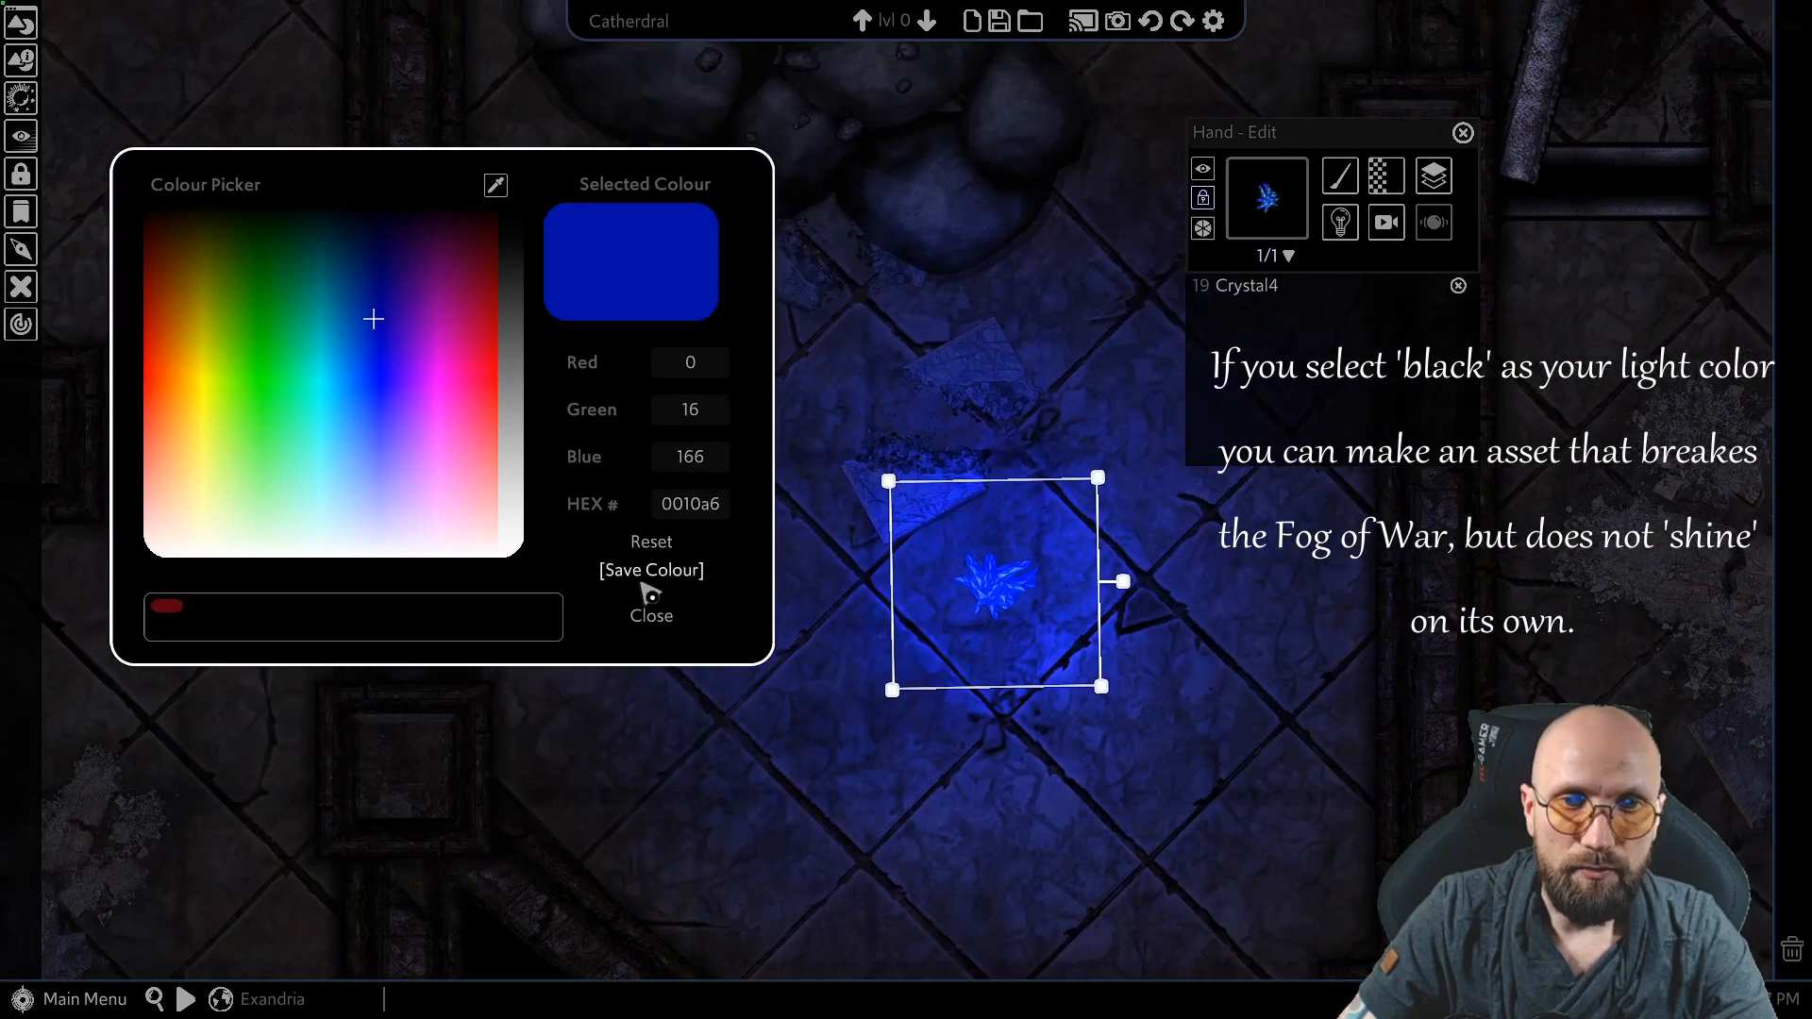
left_click(651, 615)
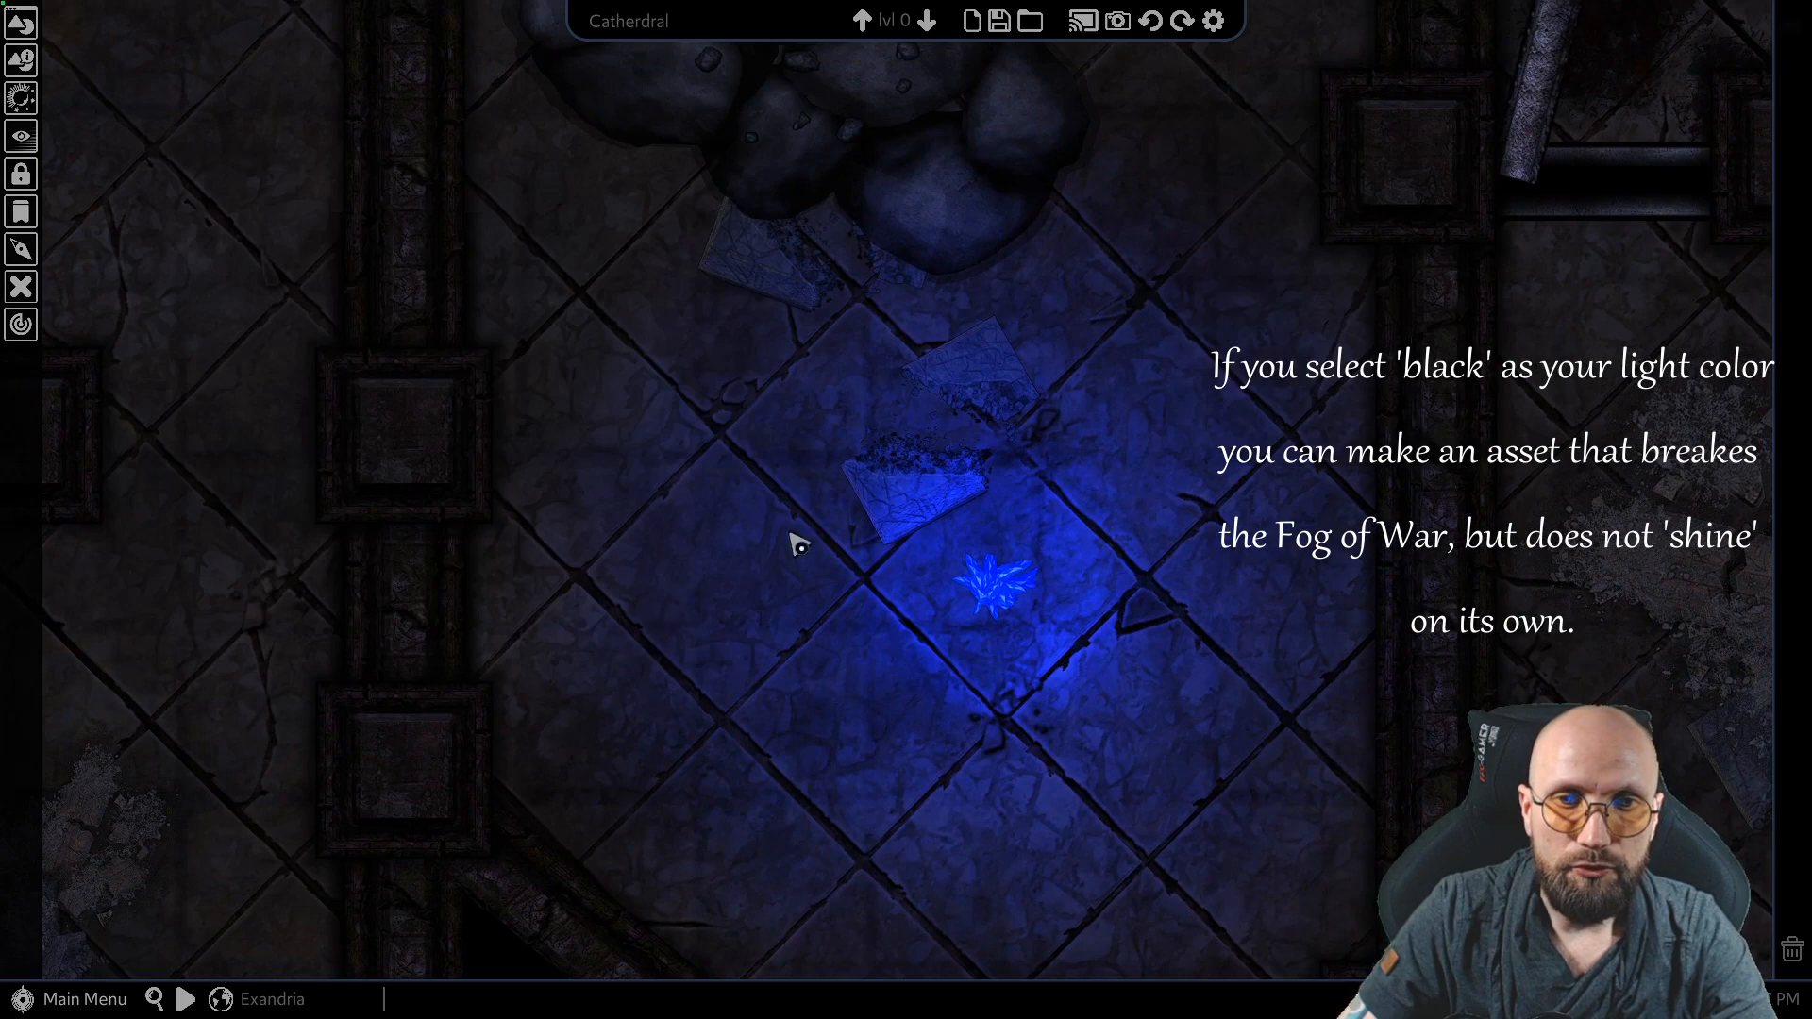
Step: Open the crystal's content properties, check its name, pack, creator and path, and show its transform values instead
left_click(1011, 602)
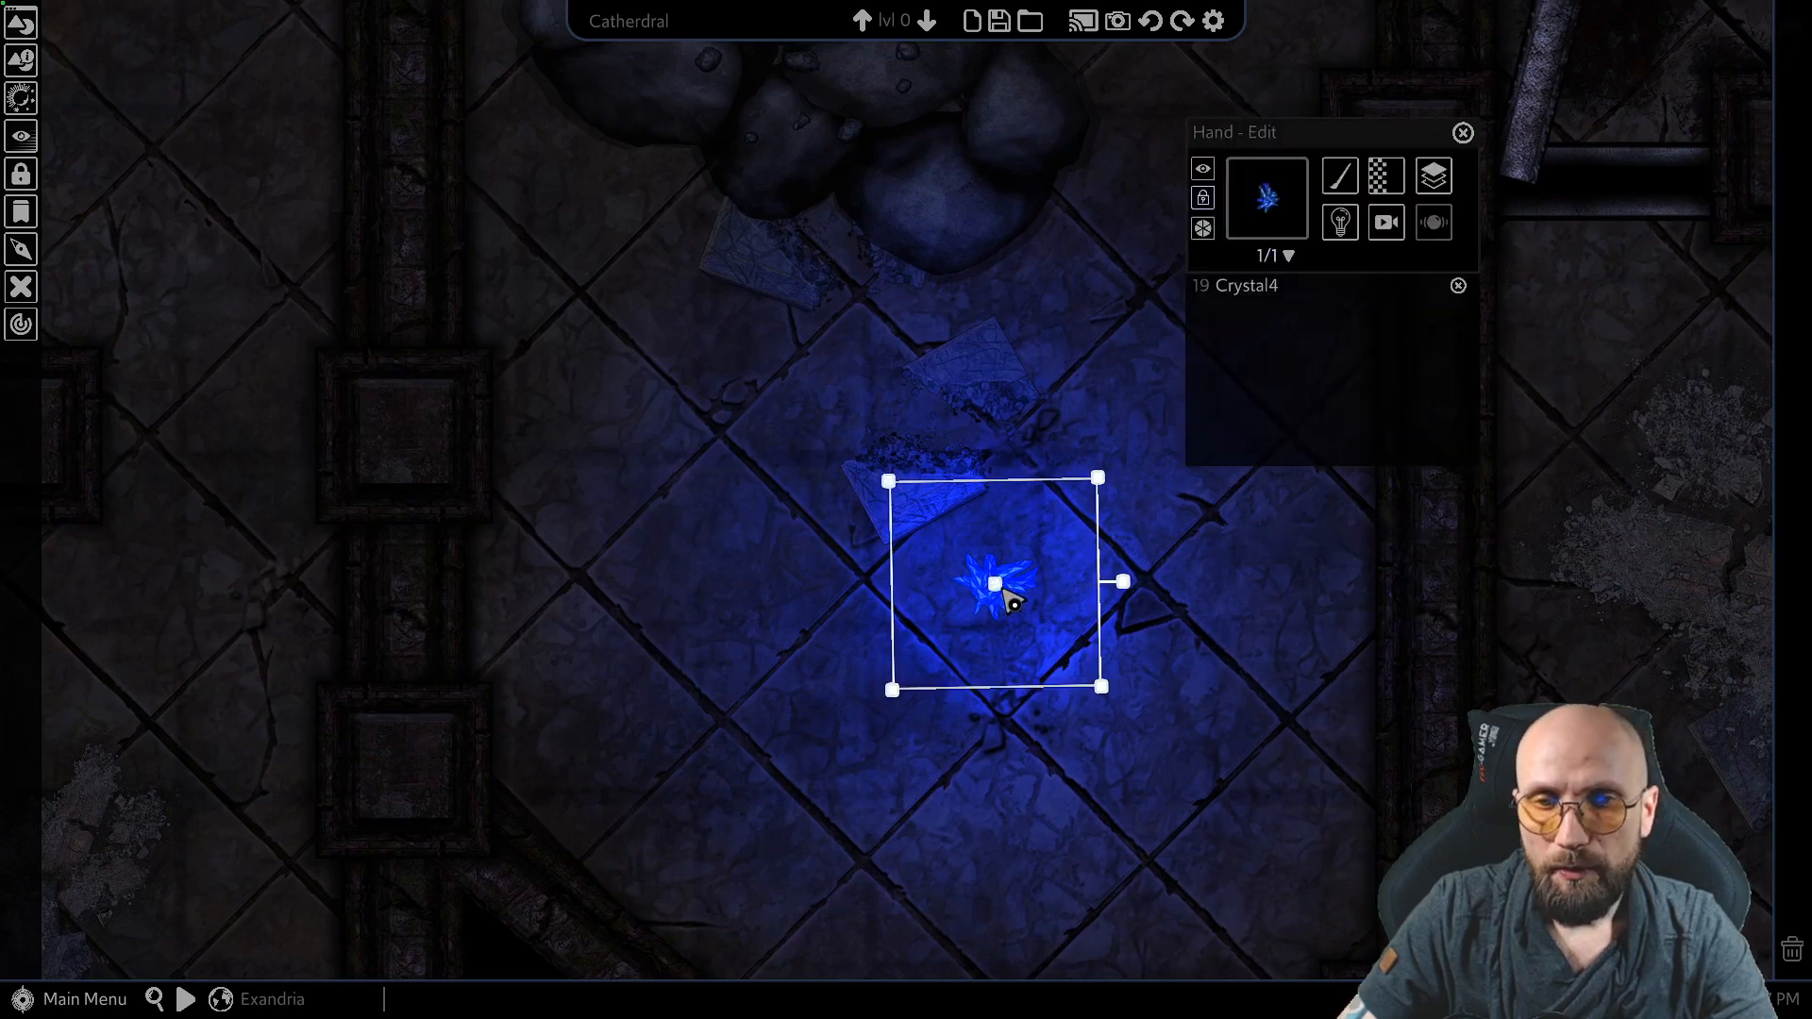
left_click(35, 64)
left_click_drag(198, 145, 271, 135)
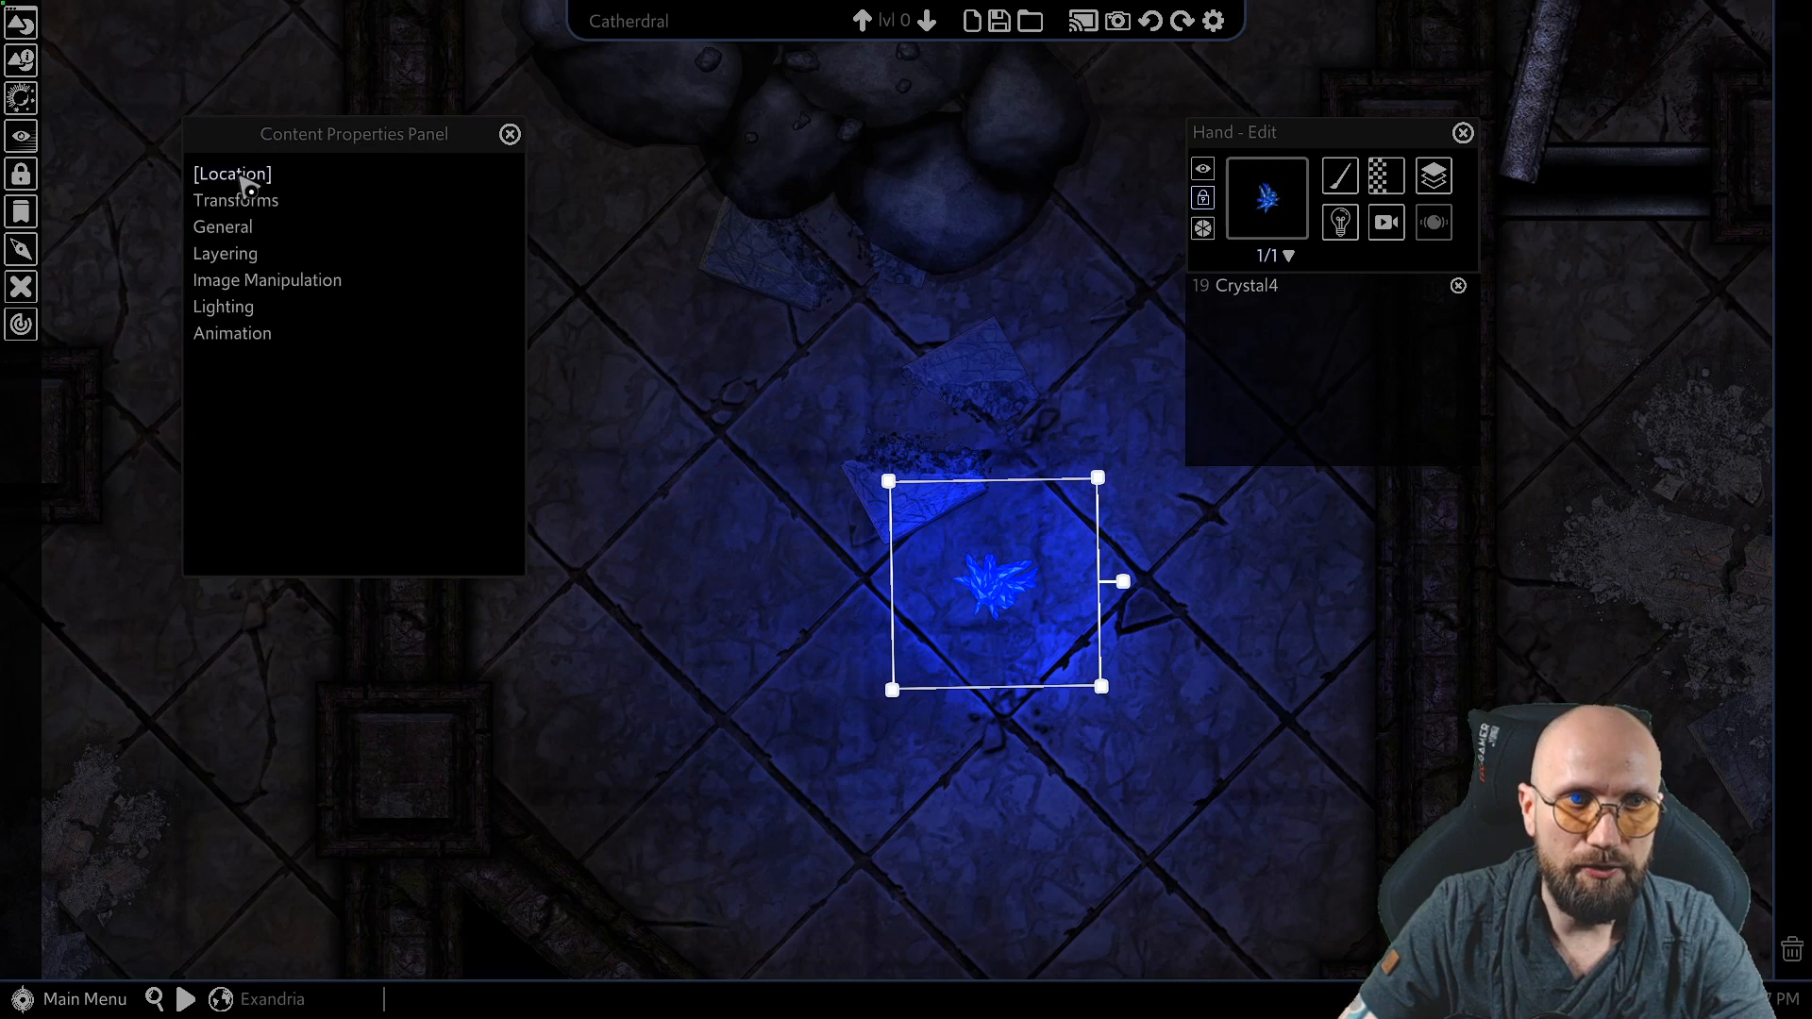
left_click(243, 173)
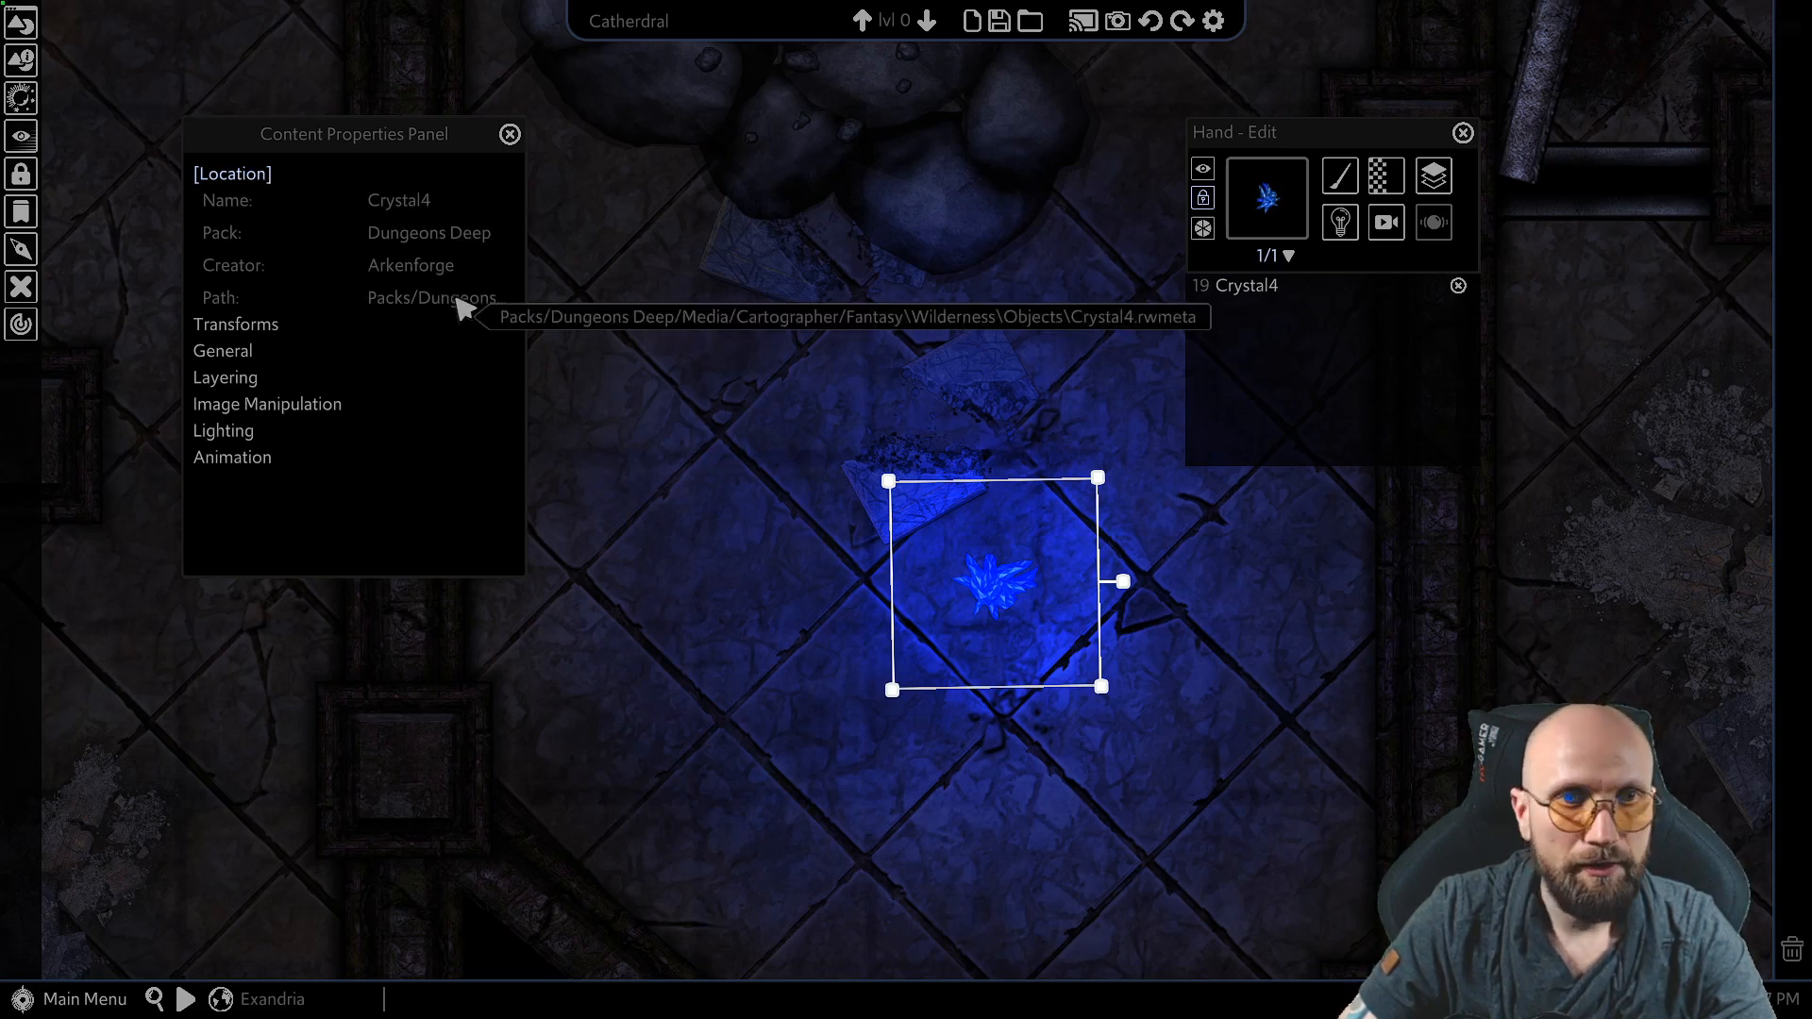
left_click(242, 325)
left_click(255, 174)
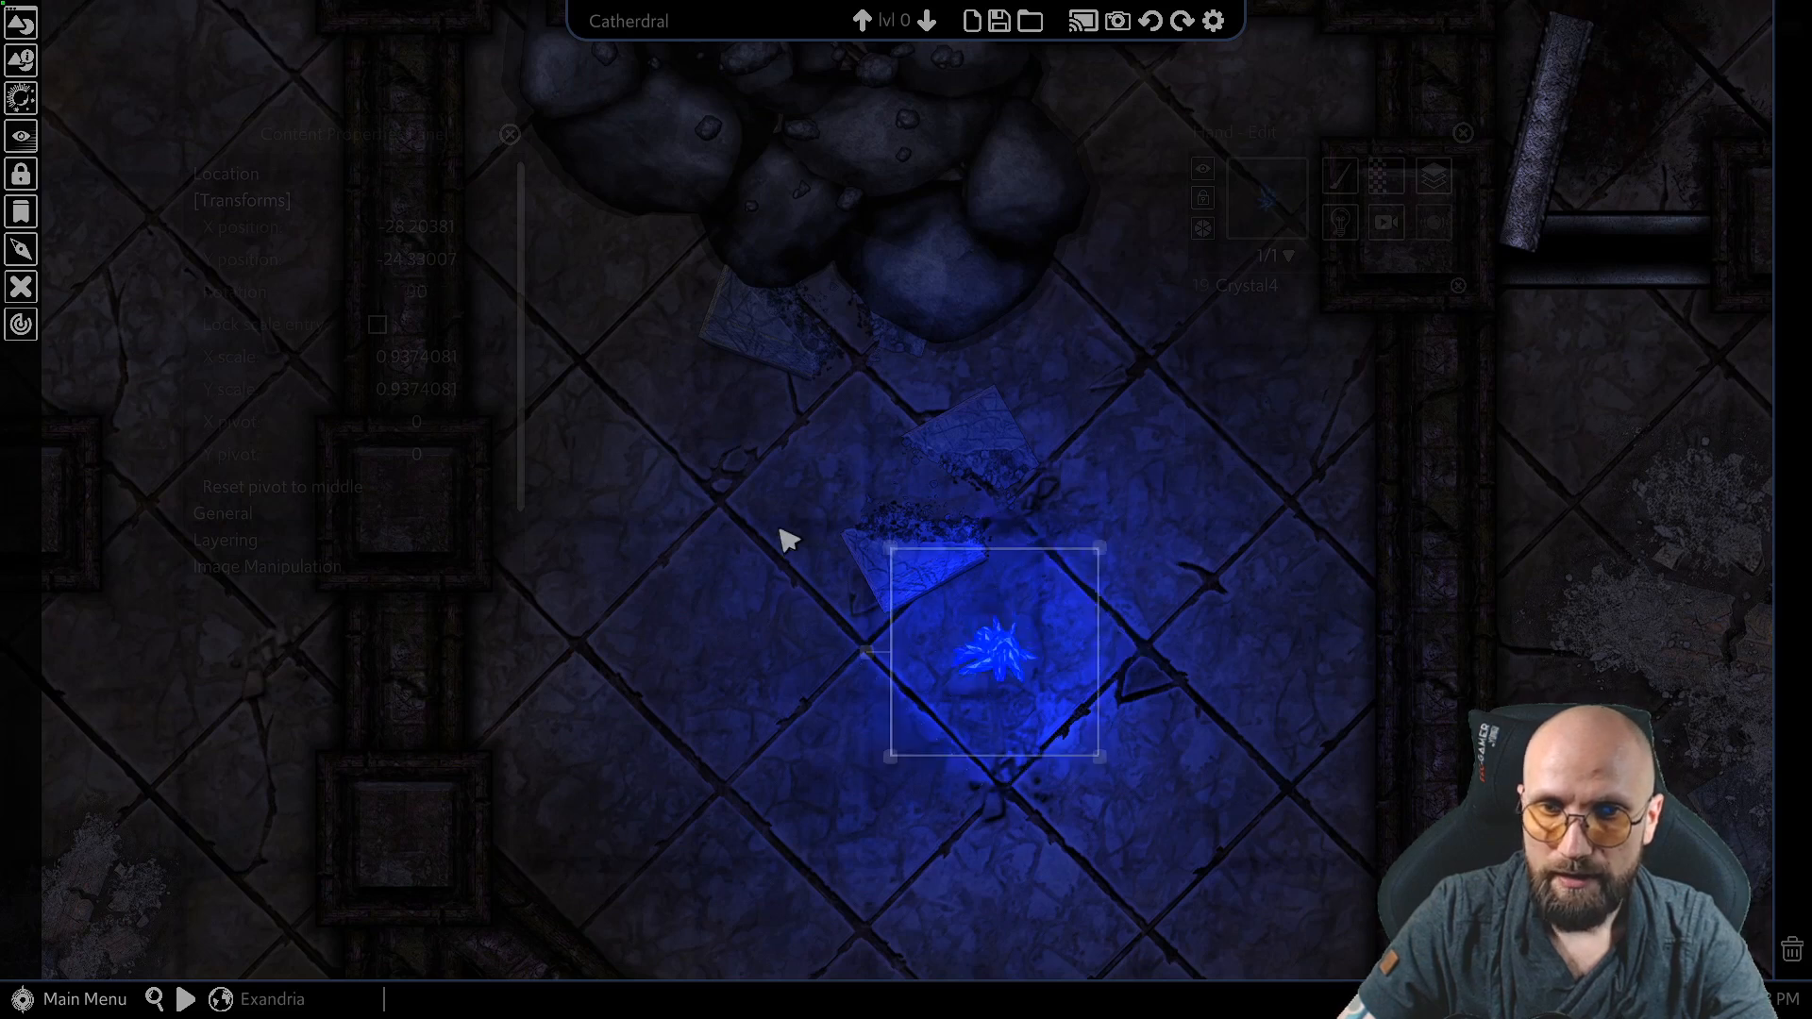
Step: Rotate the crystal on the map to about 315.77 degrees and enlarge it to a scale of about 0.976
left_click_drag(949, 328, 1003, 195)
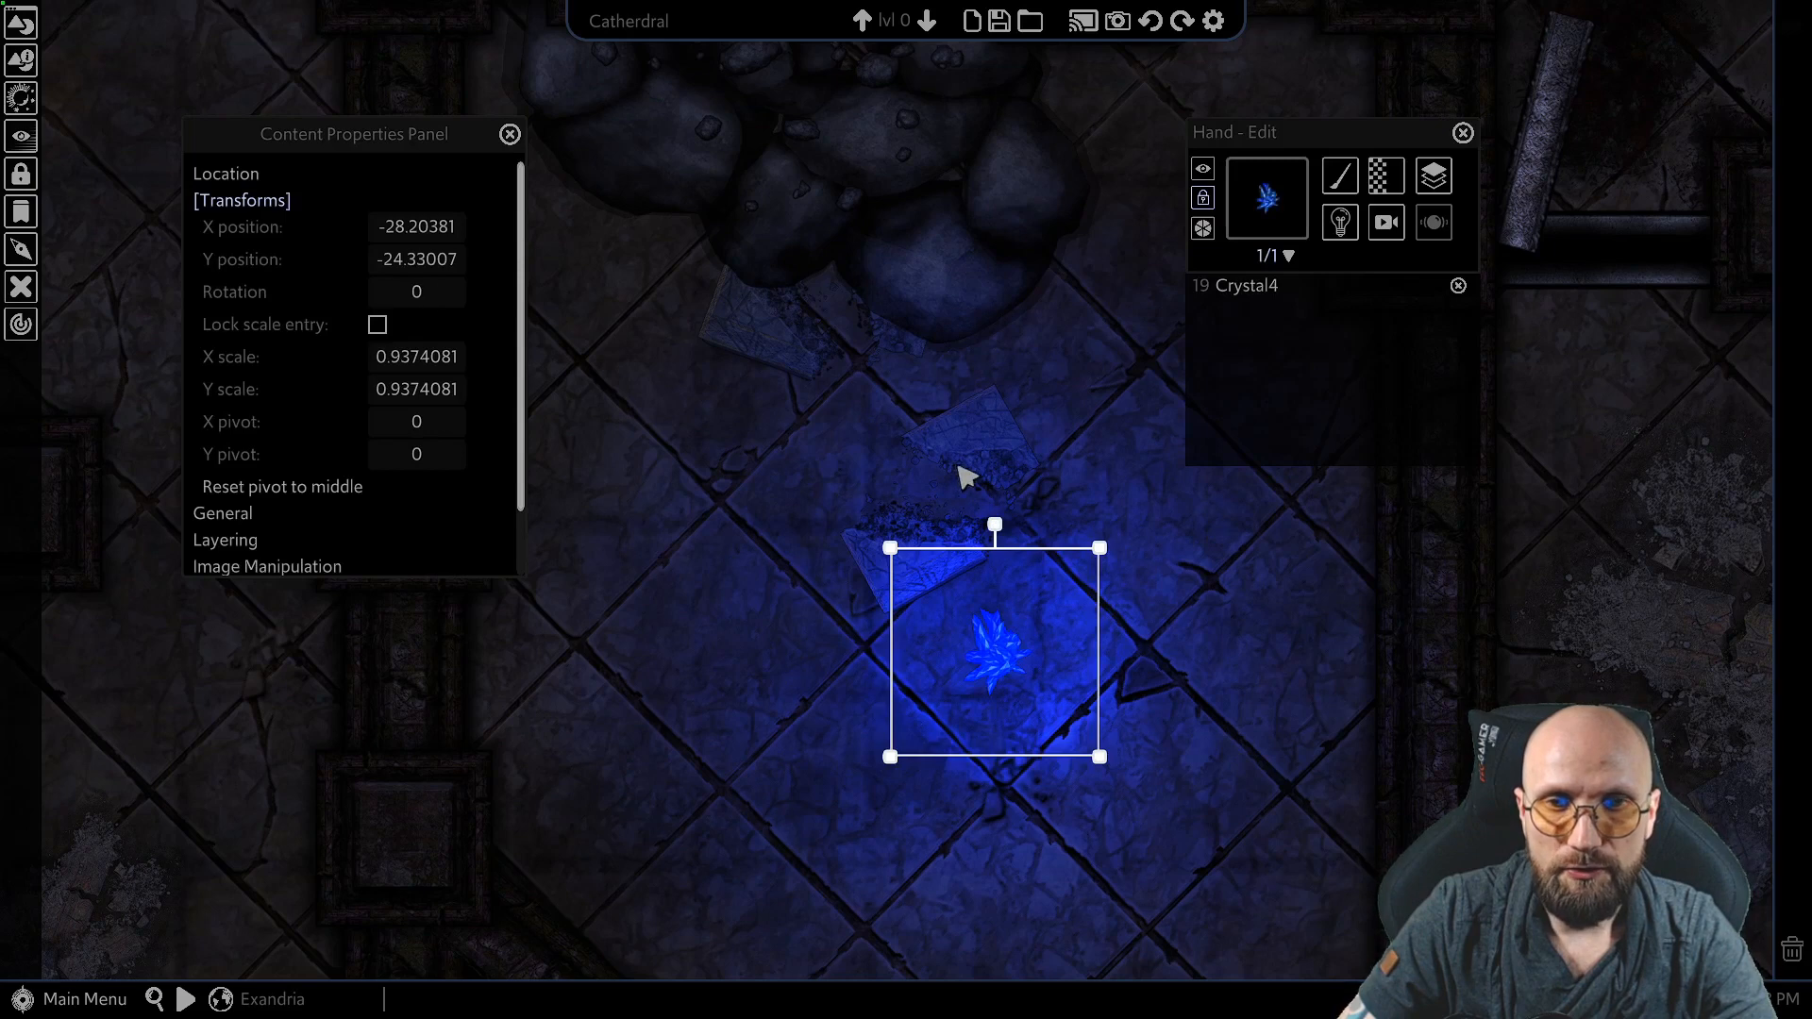
left_click_drag(995, 525, 1170, 493)
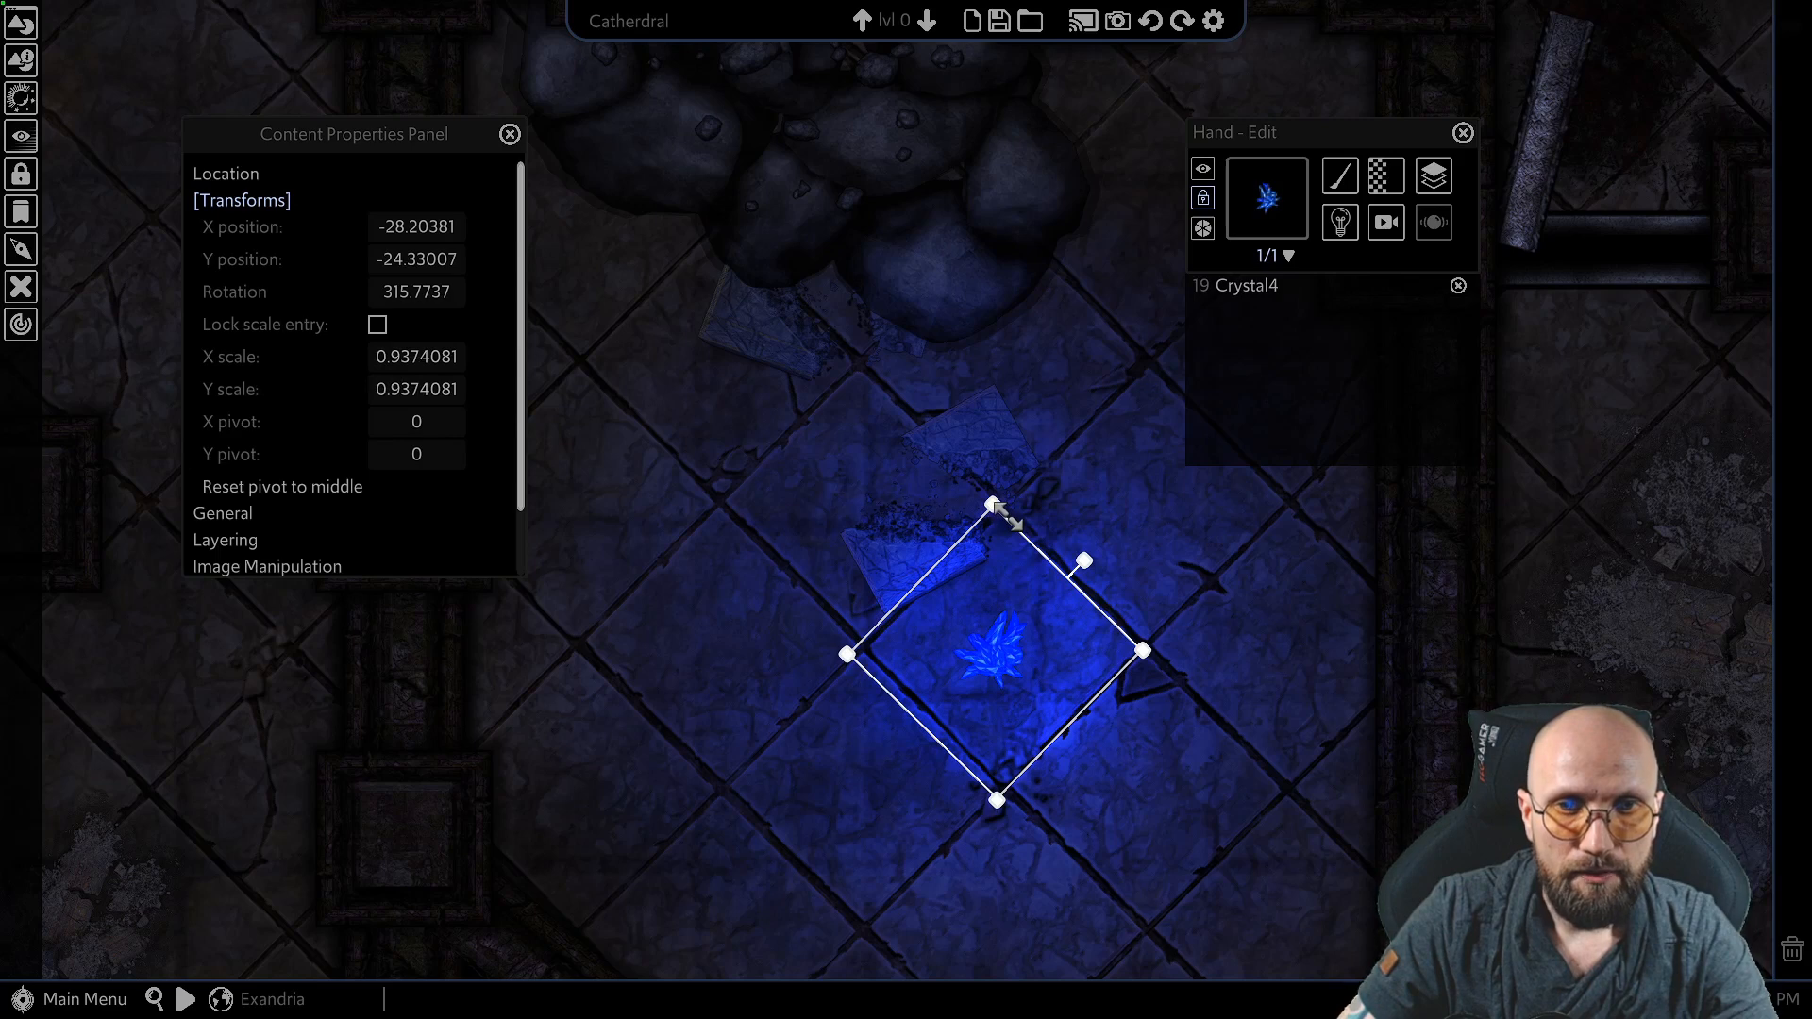
left_click_drag(1005, 517, 933, 502)
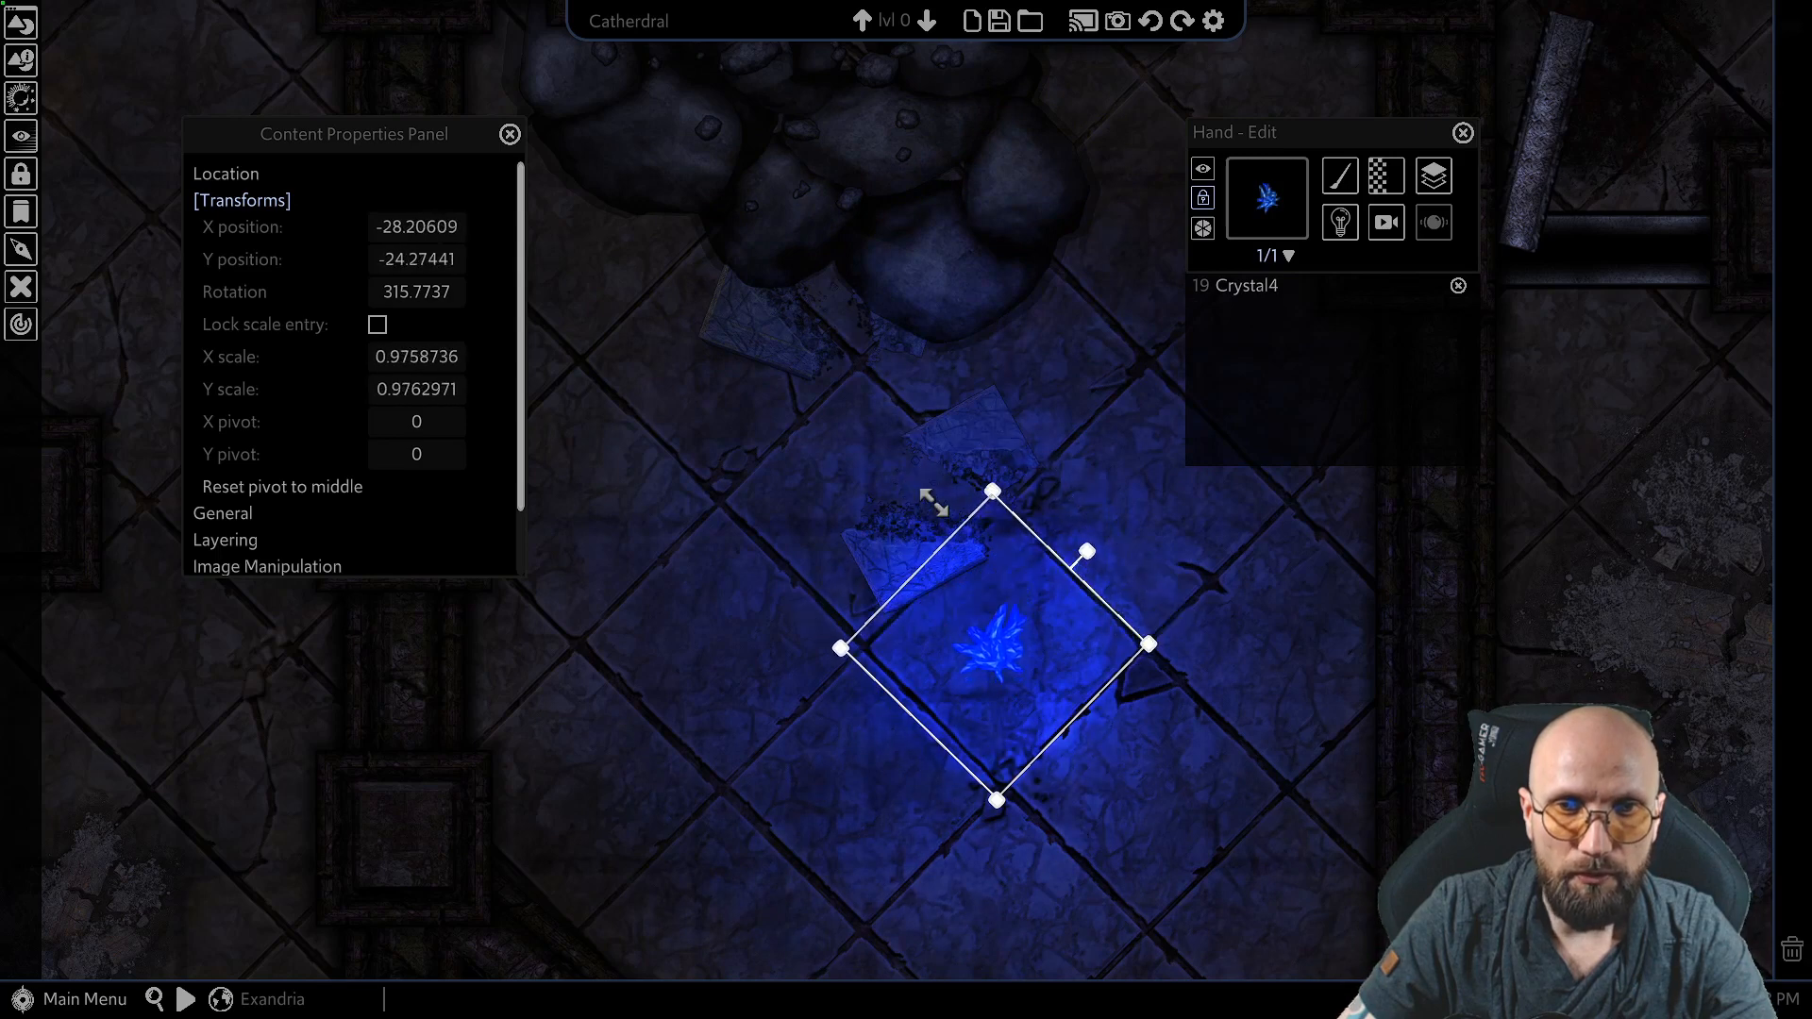
left_click(429, 397)
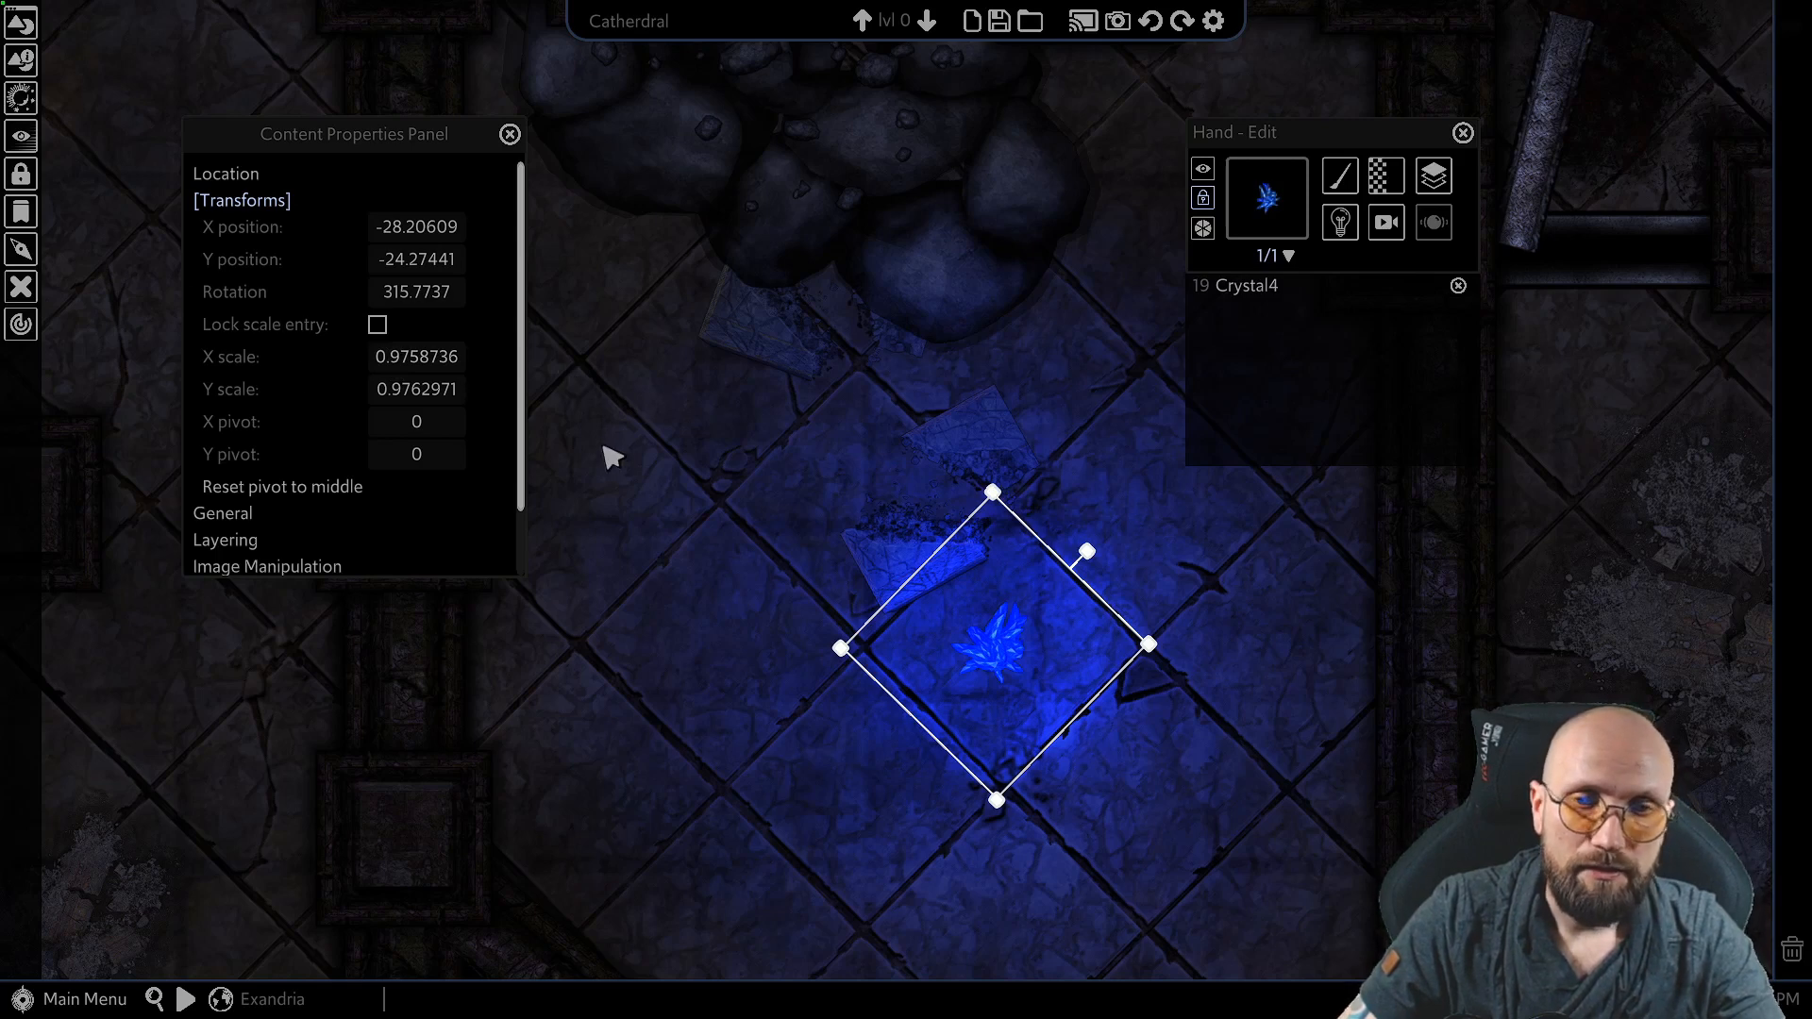
Step: Lock the crystal's scale entry and resize it on the map to an X scale of about 0.956
left_click(378, 325)
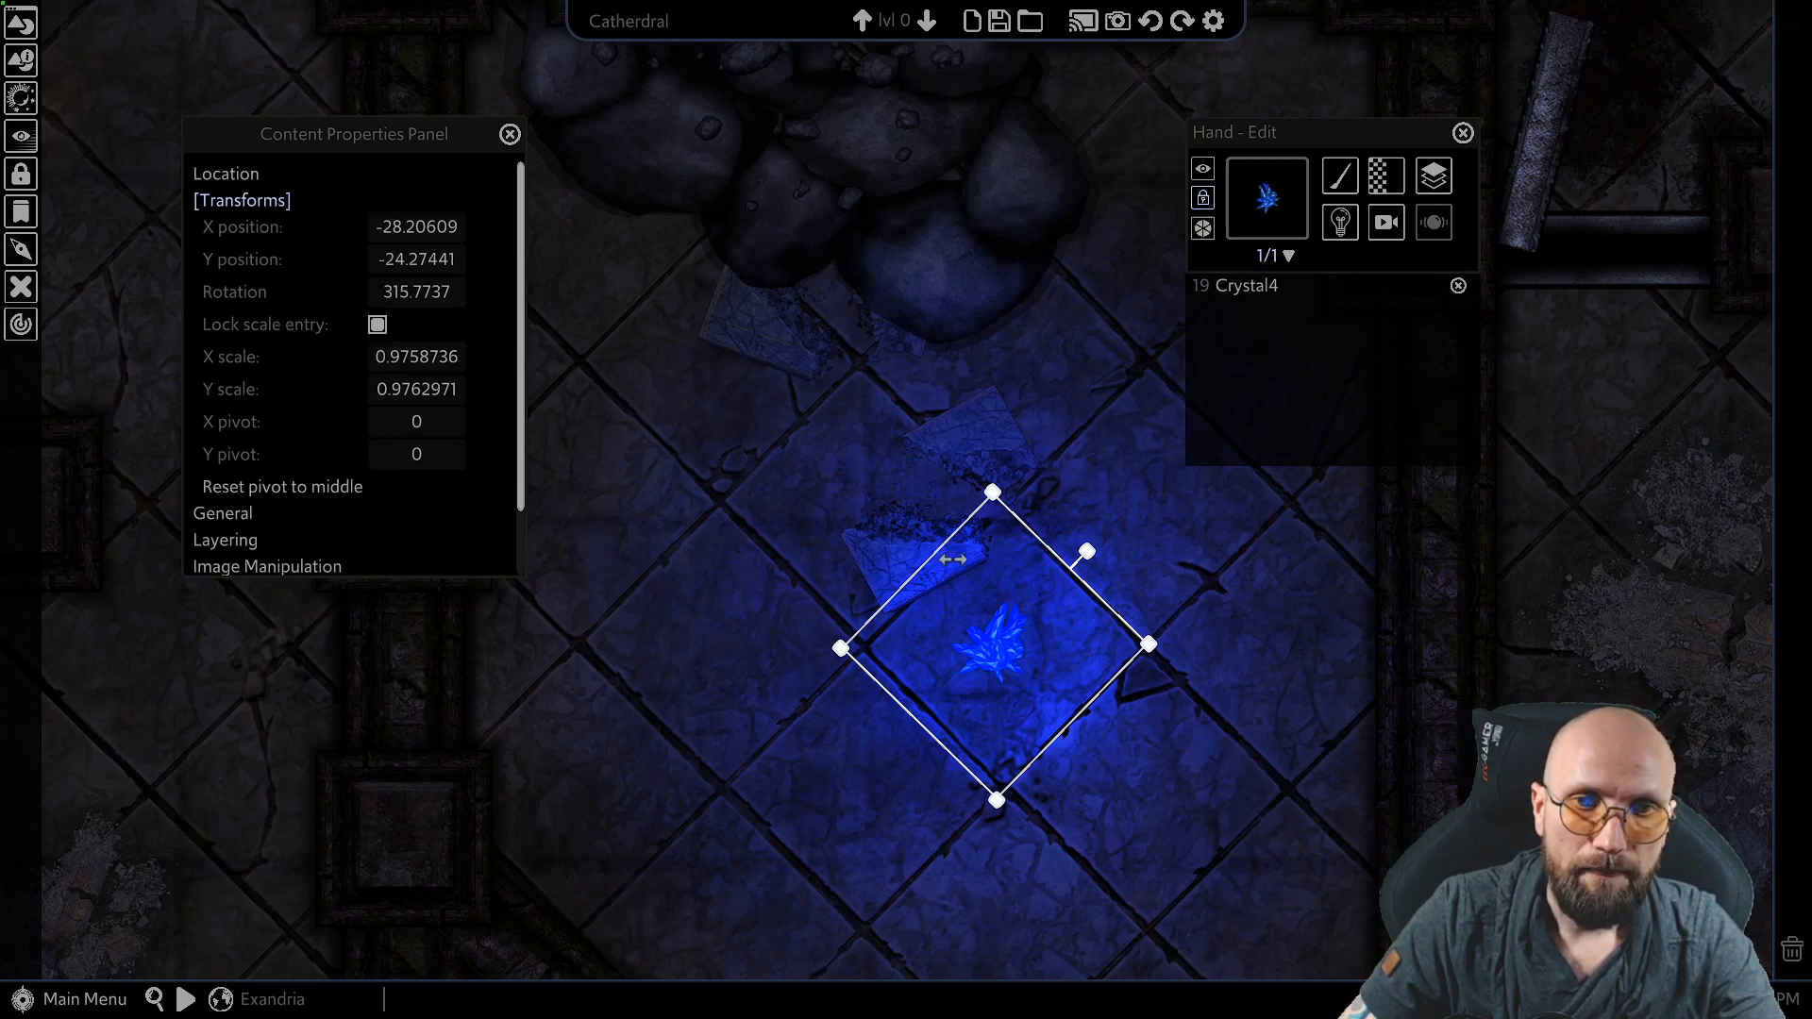
mouse_move(954, 560)
left_mouse_down()
mouse_move(712, 397)
mouse_move(809, 502)
mouse_move(934, 585)
left_mouse_up()
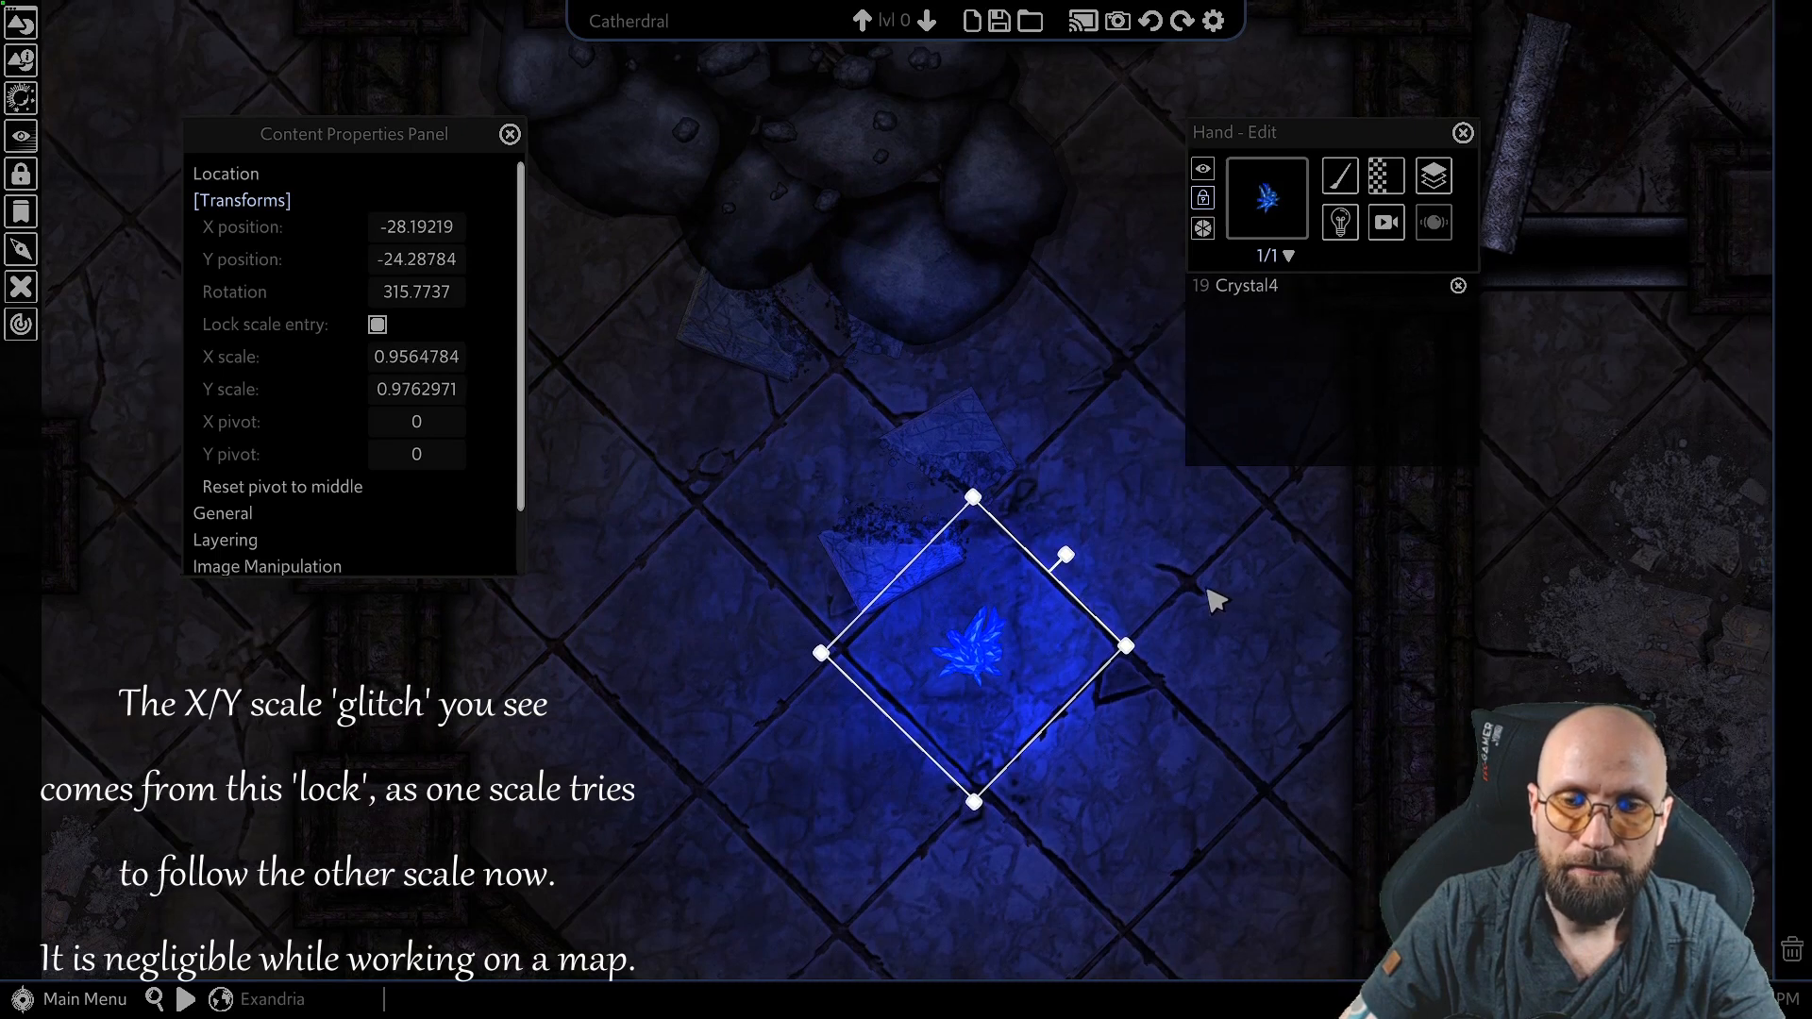
middle_click_drag(1205, 595, 1072, 477)
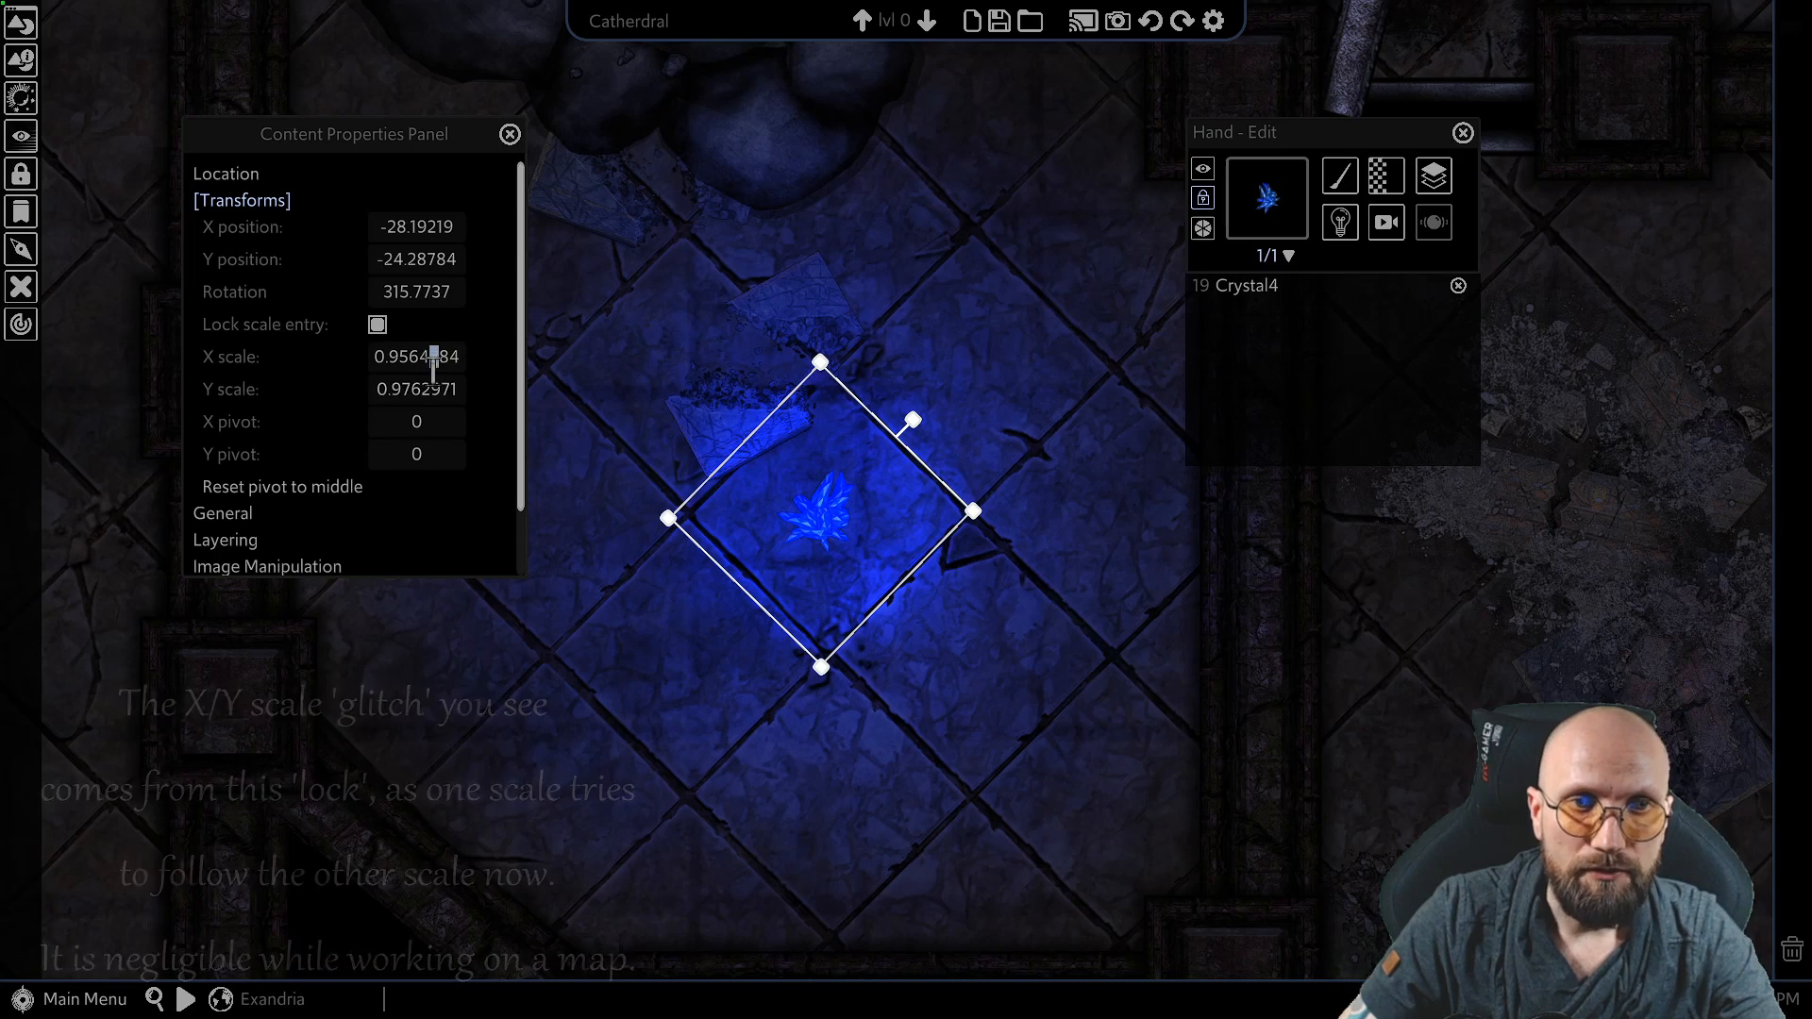
Step: Set the crystal's locked X and Y scale to 4.15 and move it to about X -28.82, Y -24.08
double_click(380, 357)
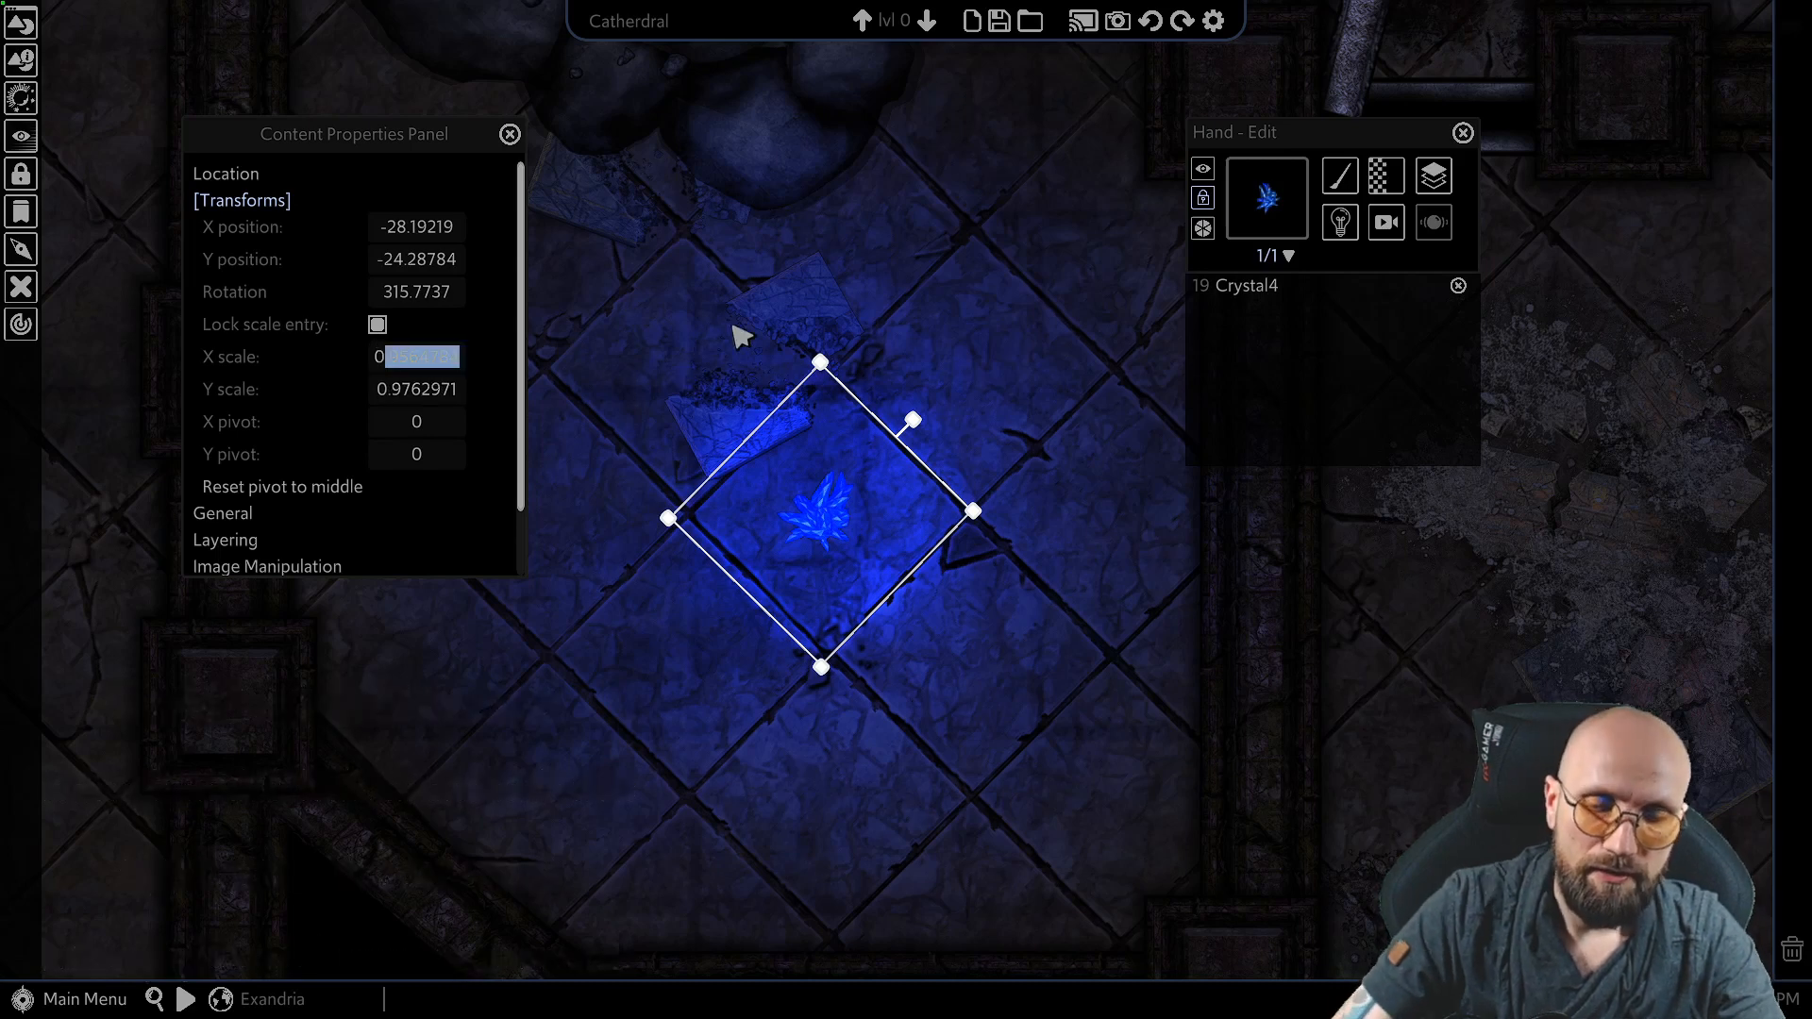
type("0")
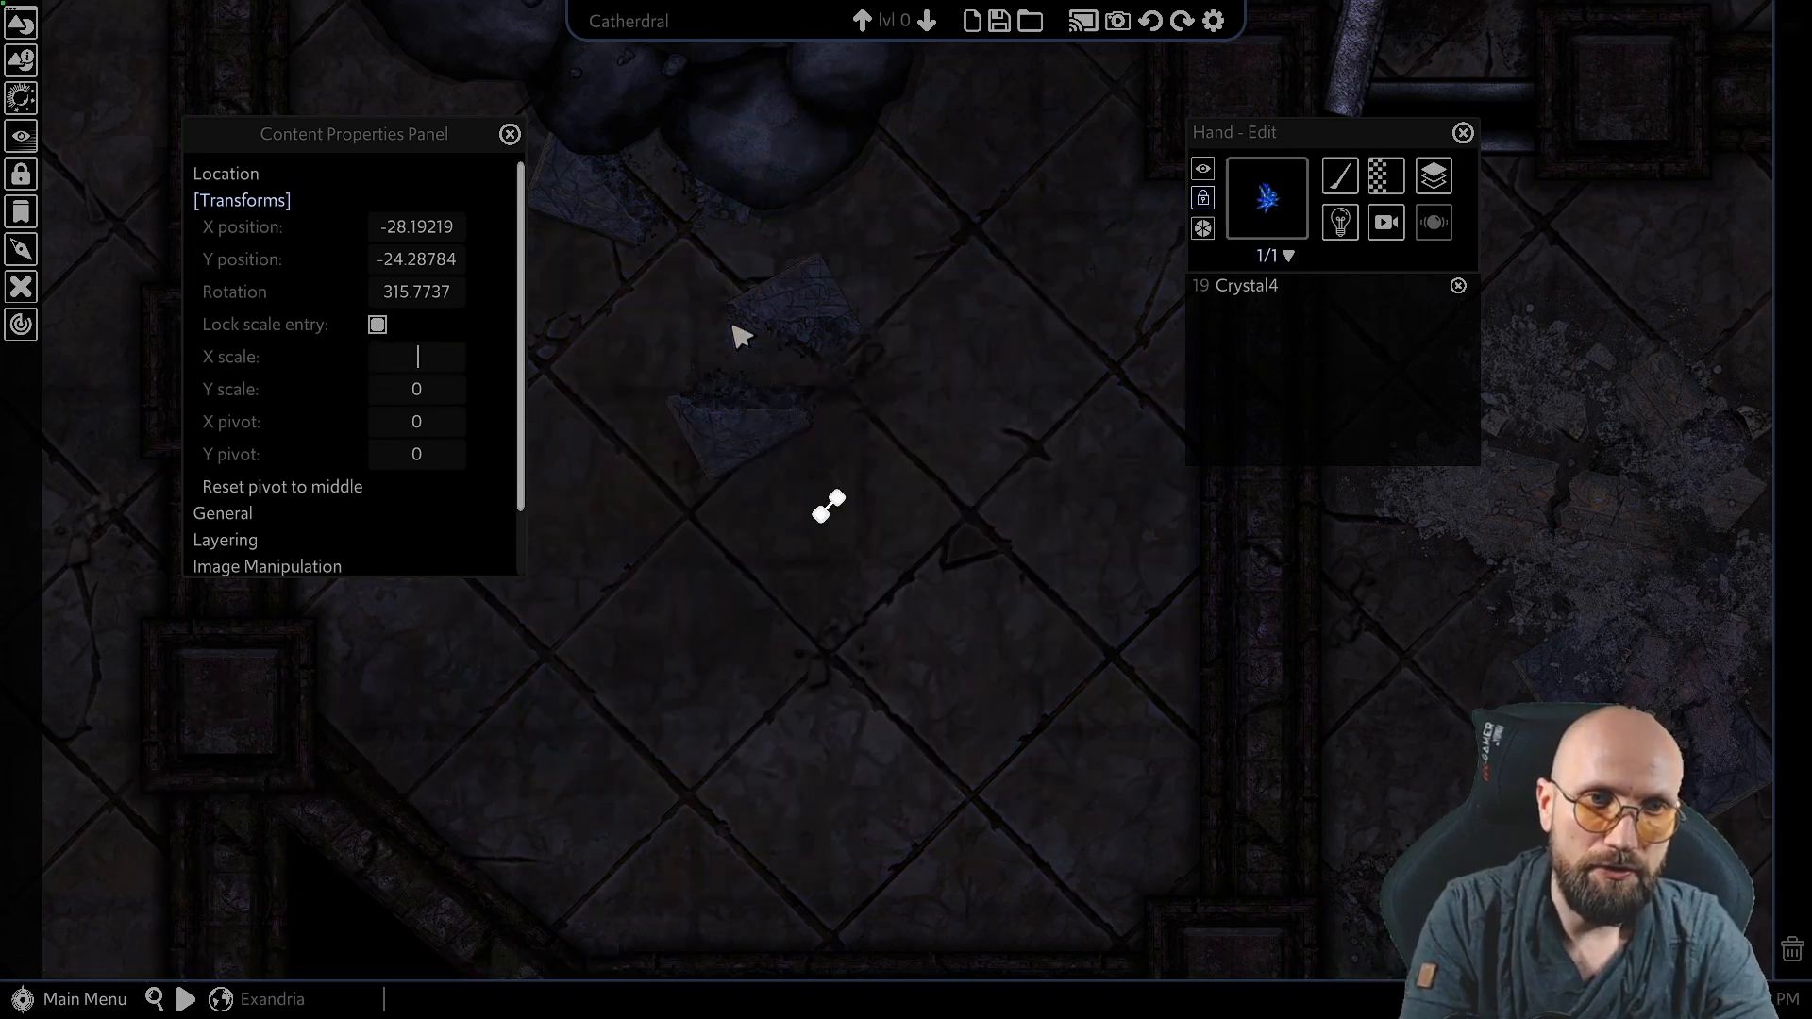
type("4")
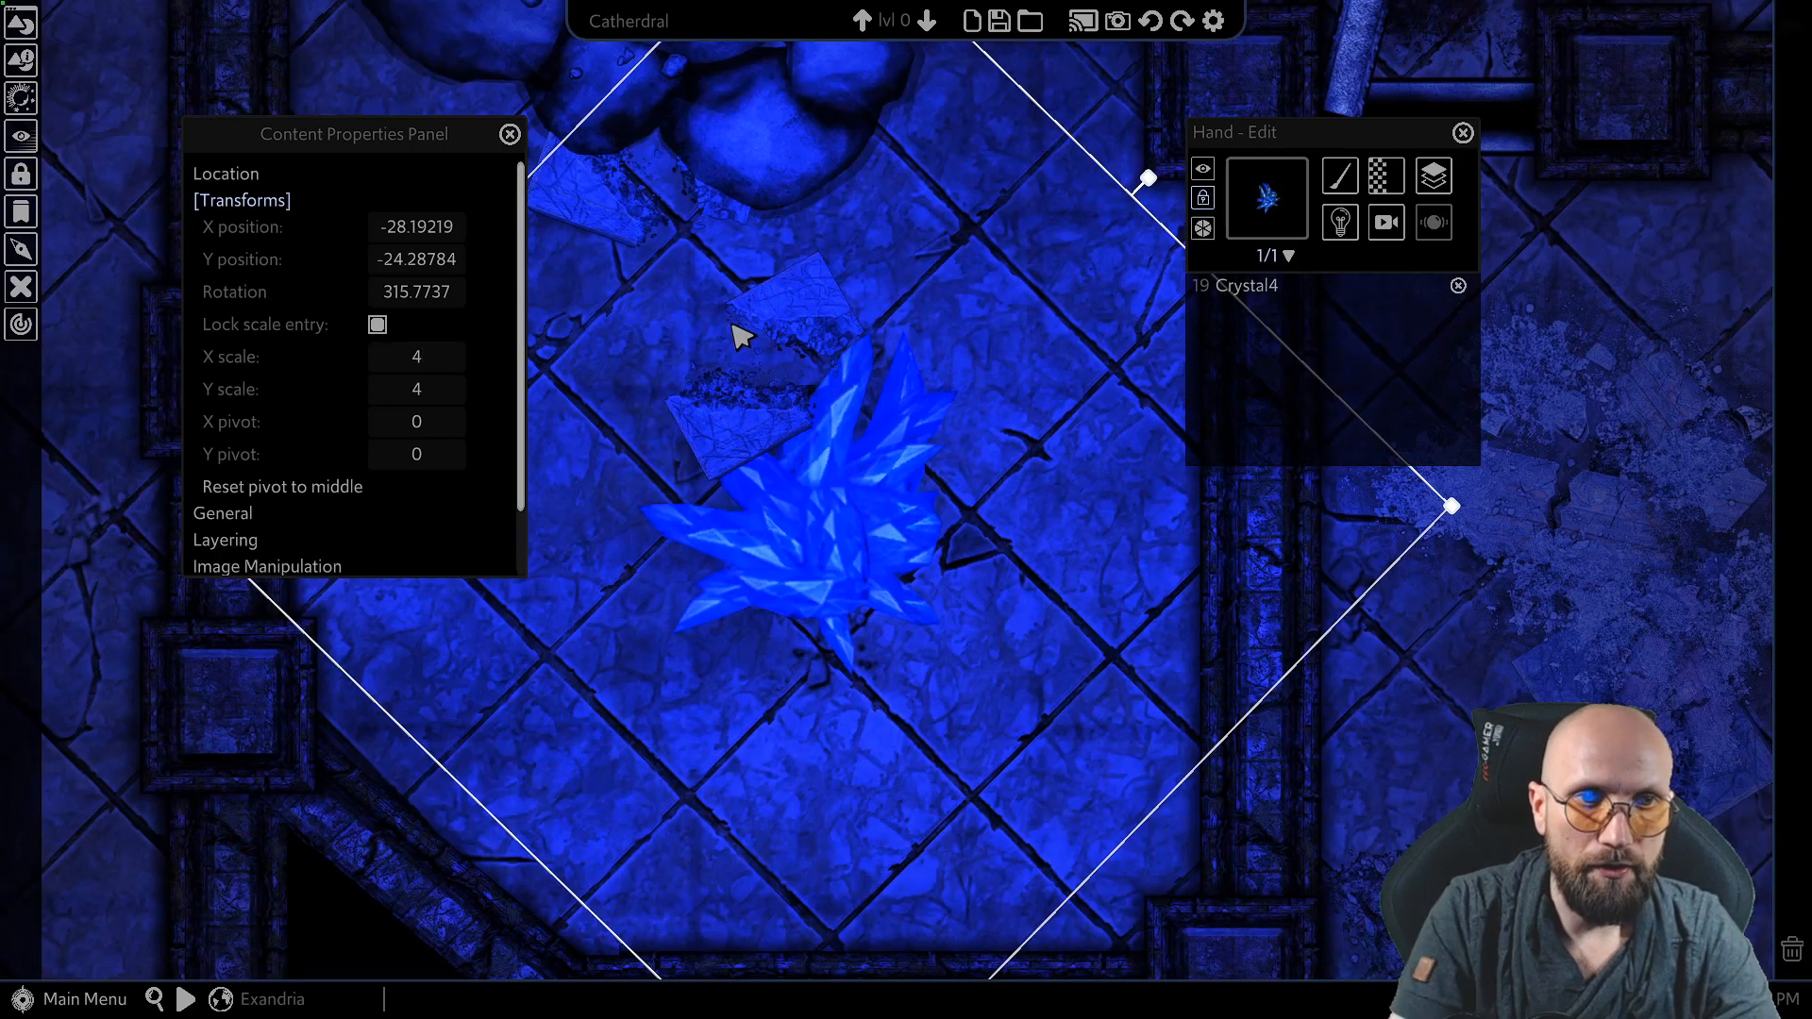
type(".1")
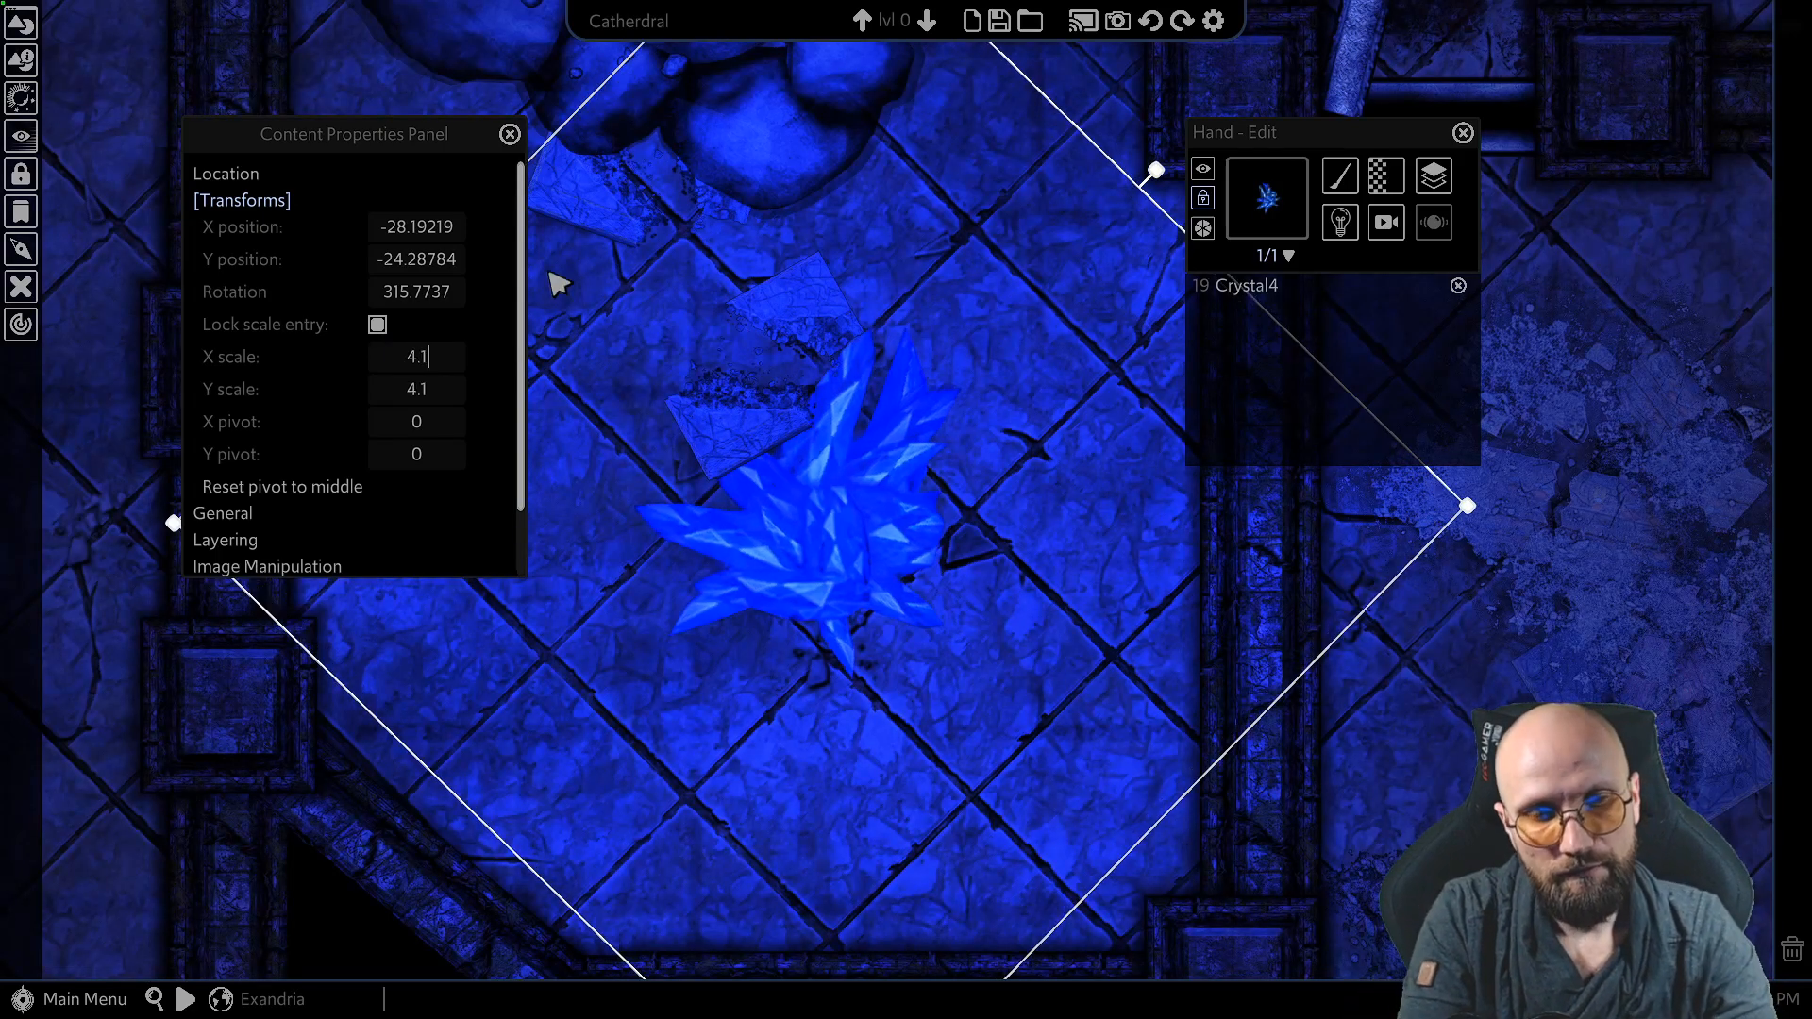
type("5")
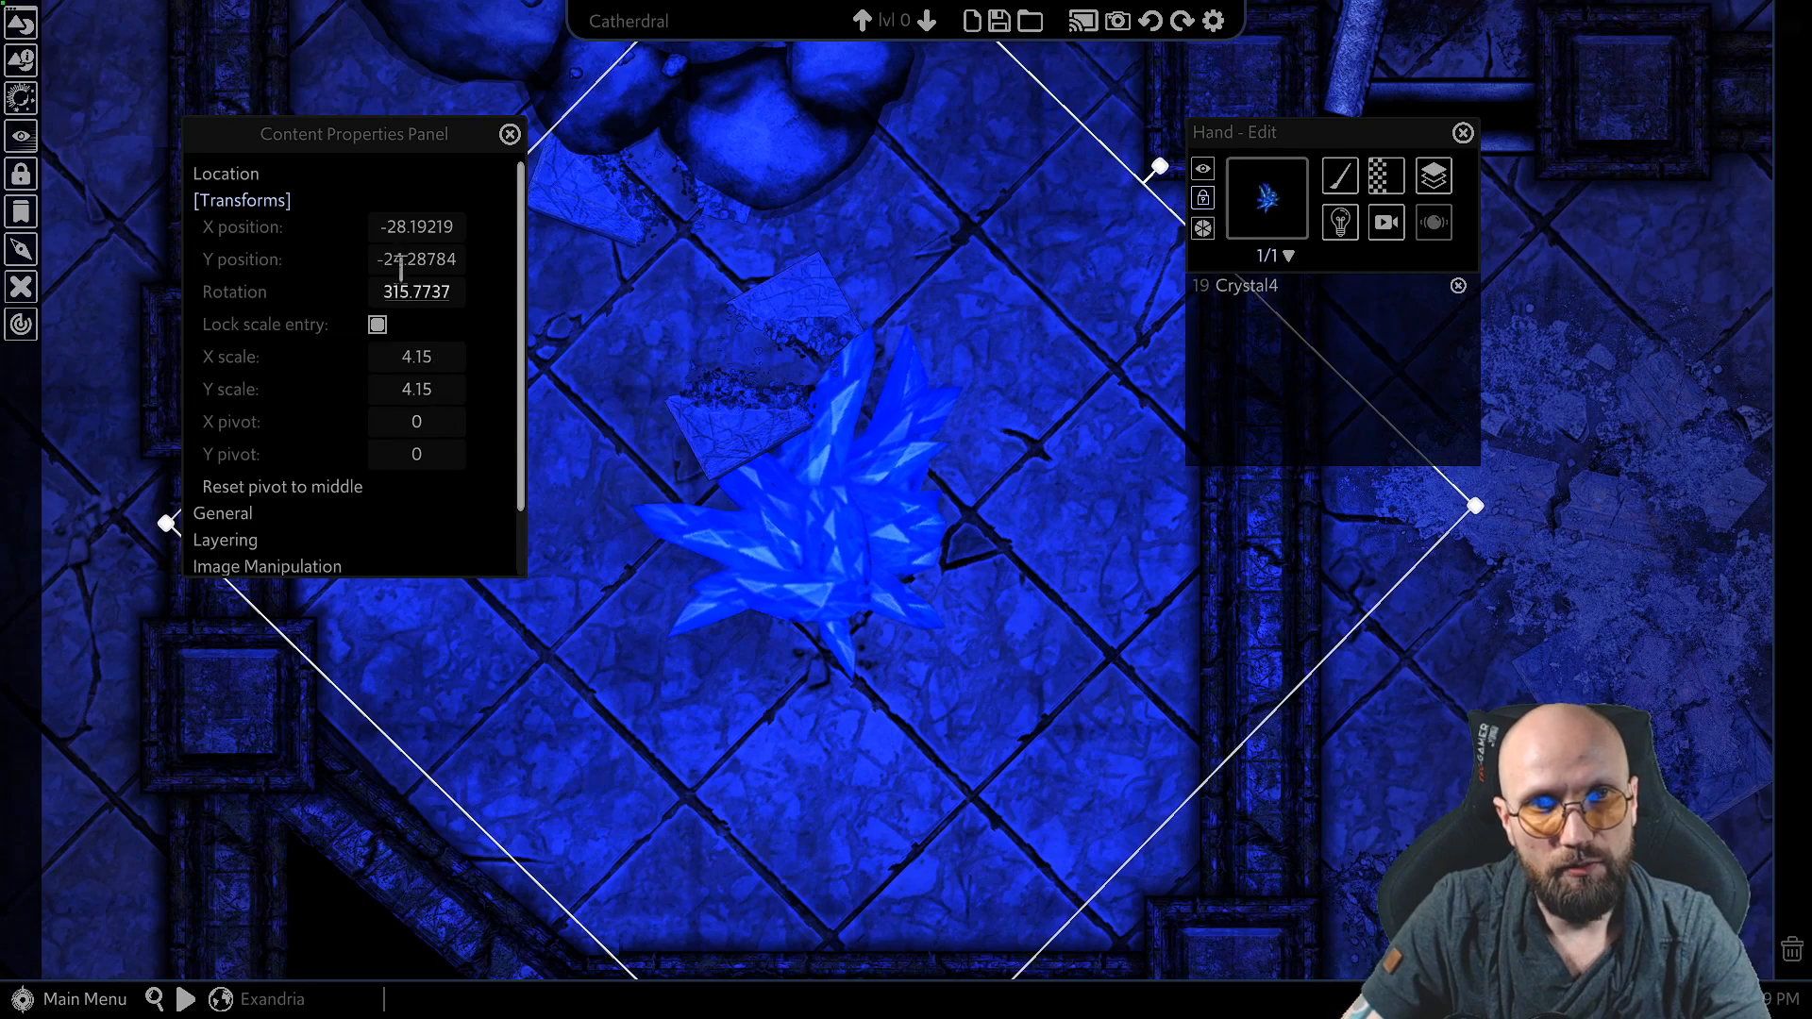
left_click_drag(877, 537, 808, 514)
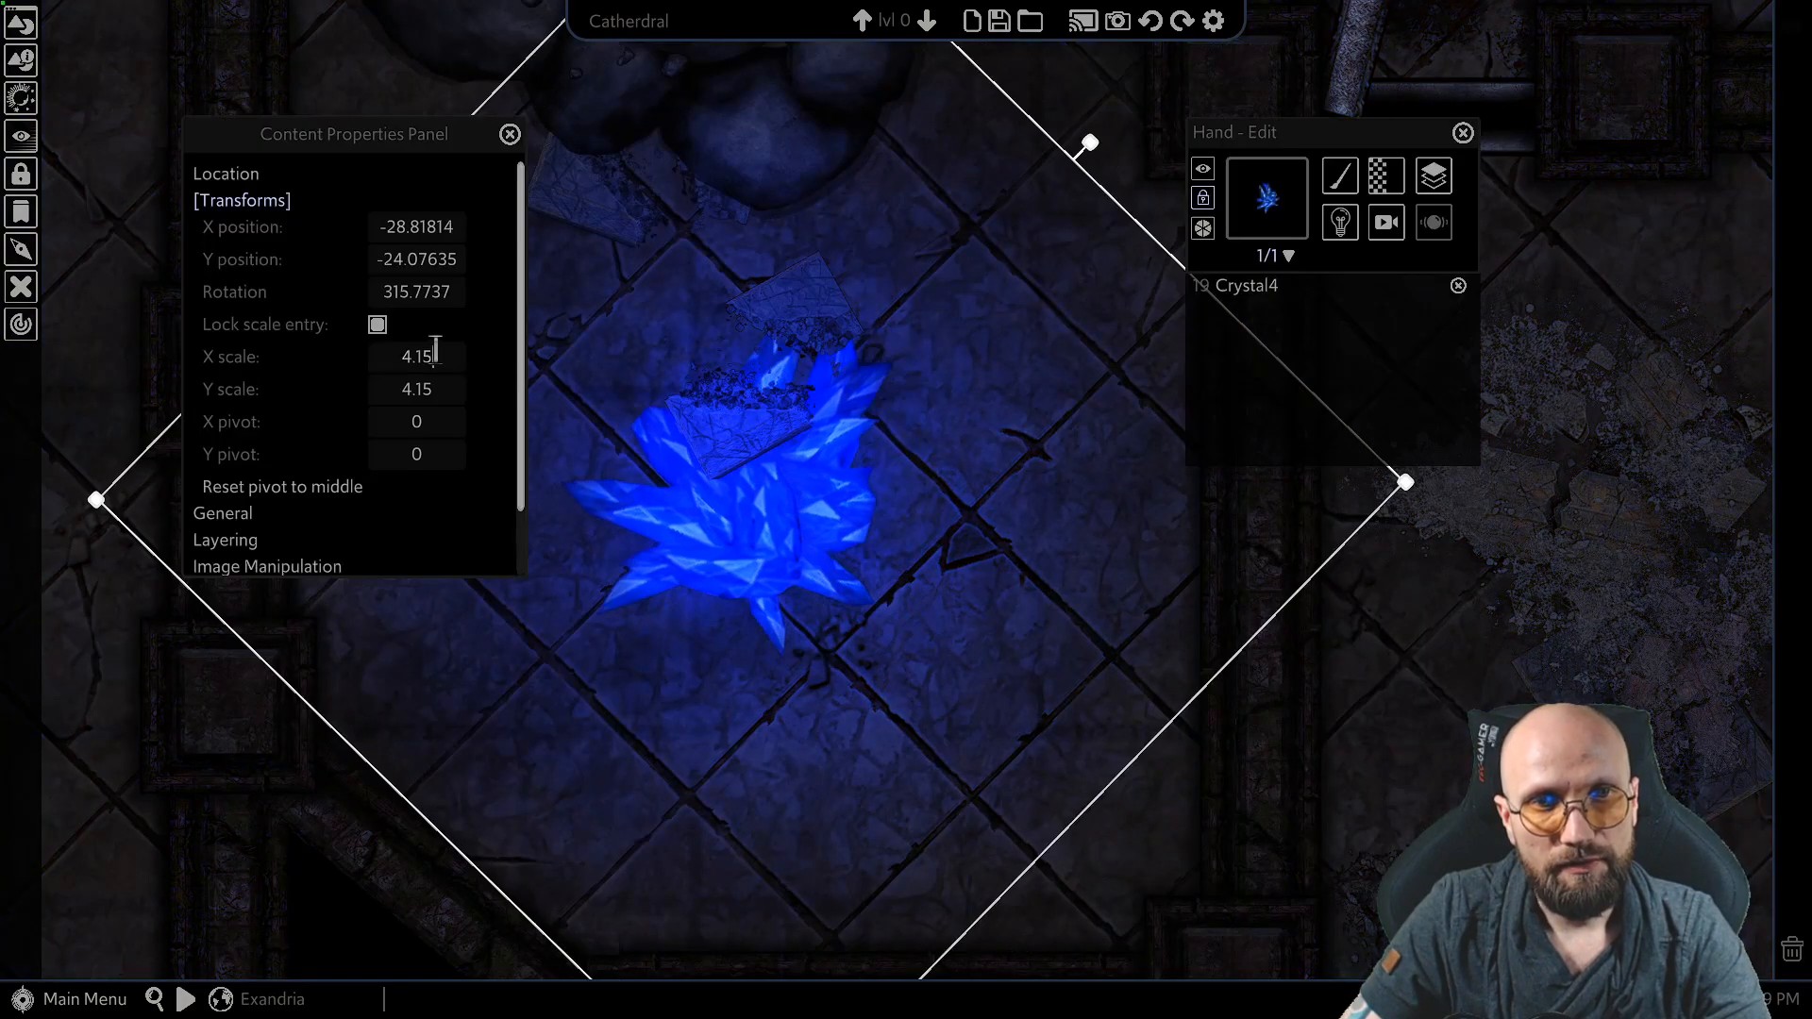
Step: Set the crystal's X and Y scale to 1 and resize it on the map to about 1.045
key("BackSpace")
key("BackSpace")
key("BackSpace")
key("BackSpace")
type("1")
scroll(319, 383, "down", 1)
scroll(319, 369, "up", 1)
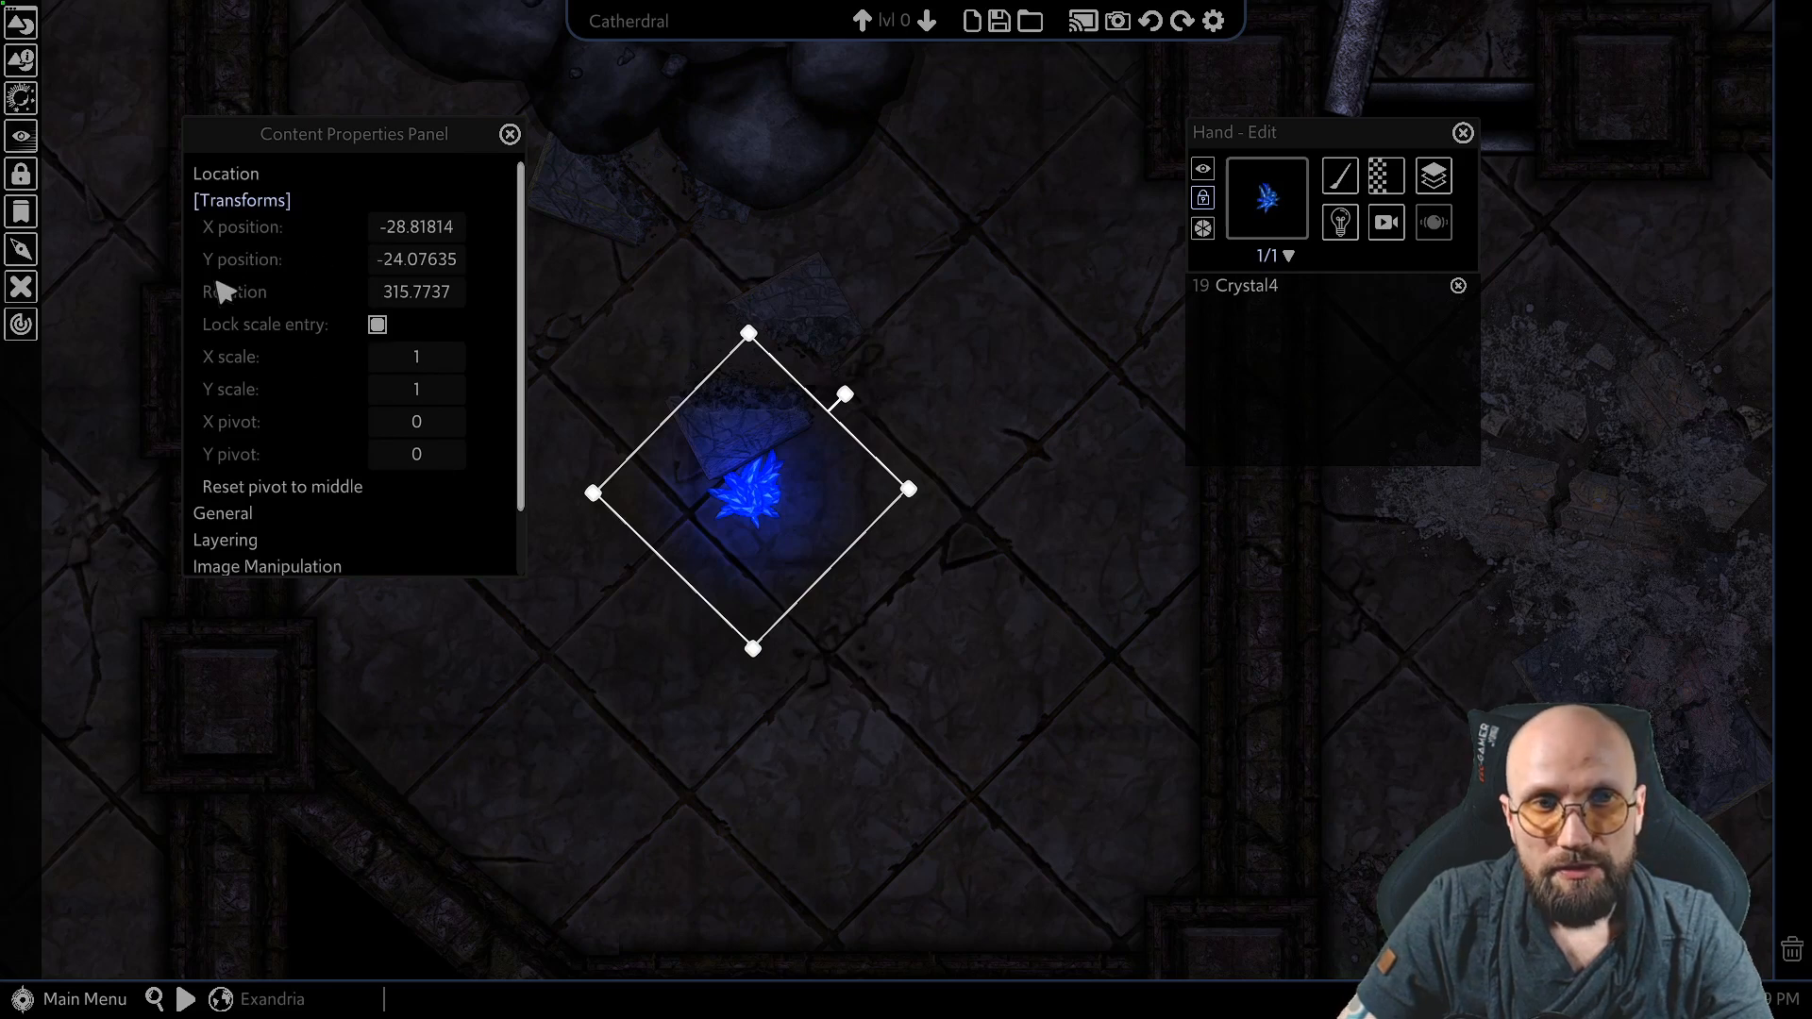
middle_click_drag(703, 603, 655, 748)
scroll(770, 649, "down", 3)
scroll(664, 751, "down", 2)
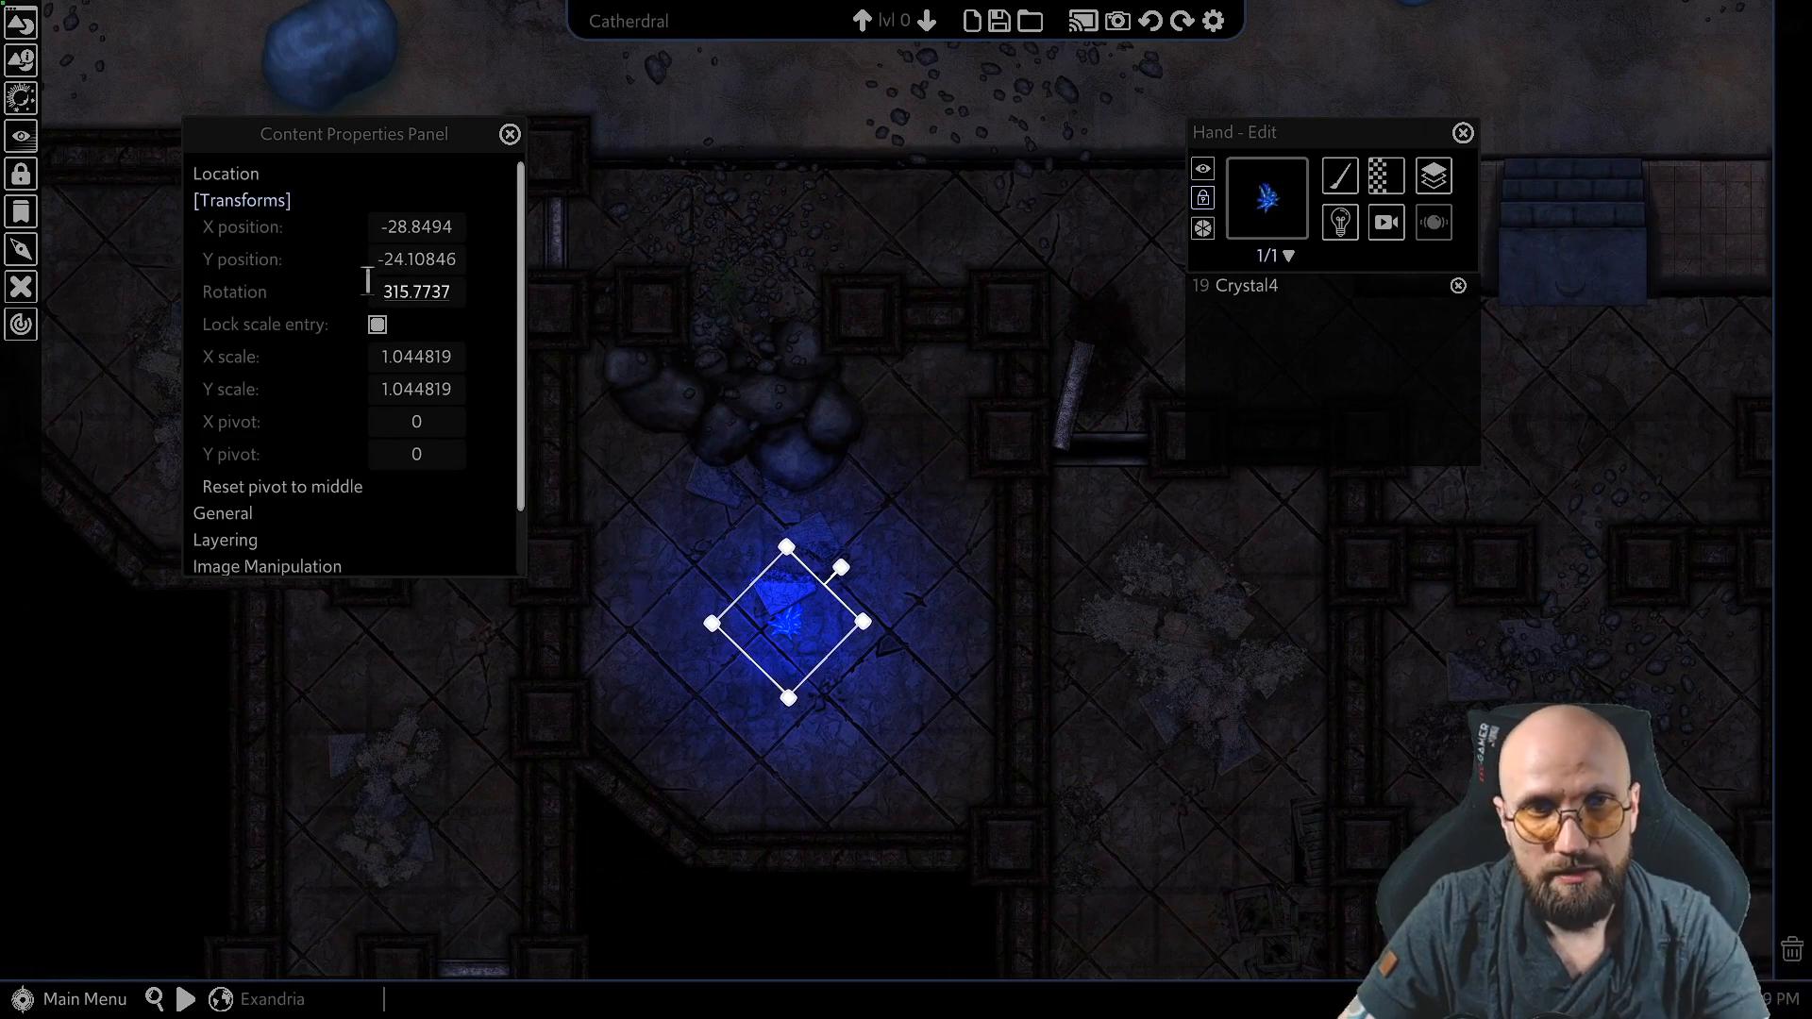
Step: Set the crystal's X position to -30.8494 and change it to -20.8494
left_click(395, 229)
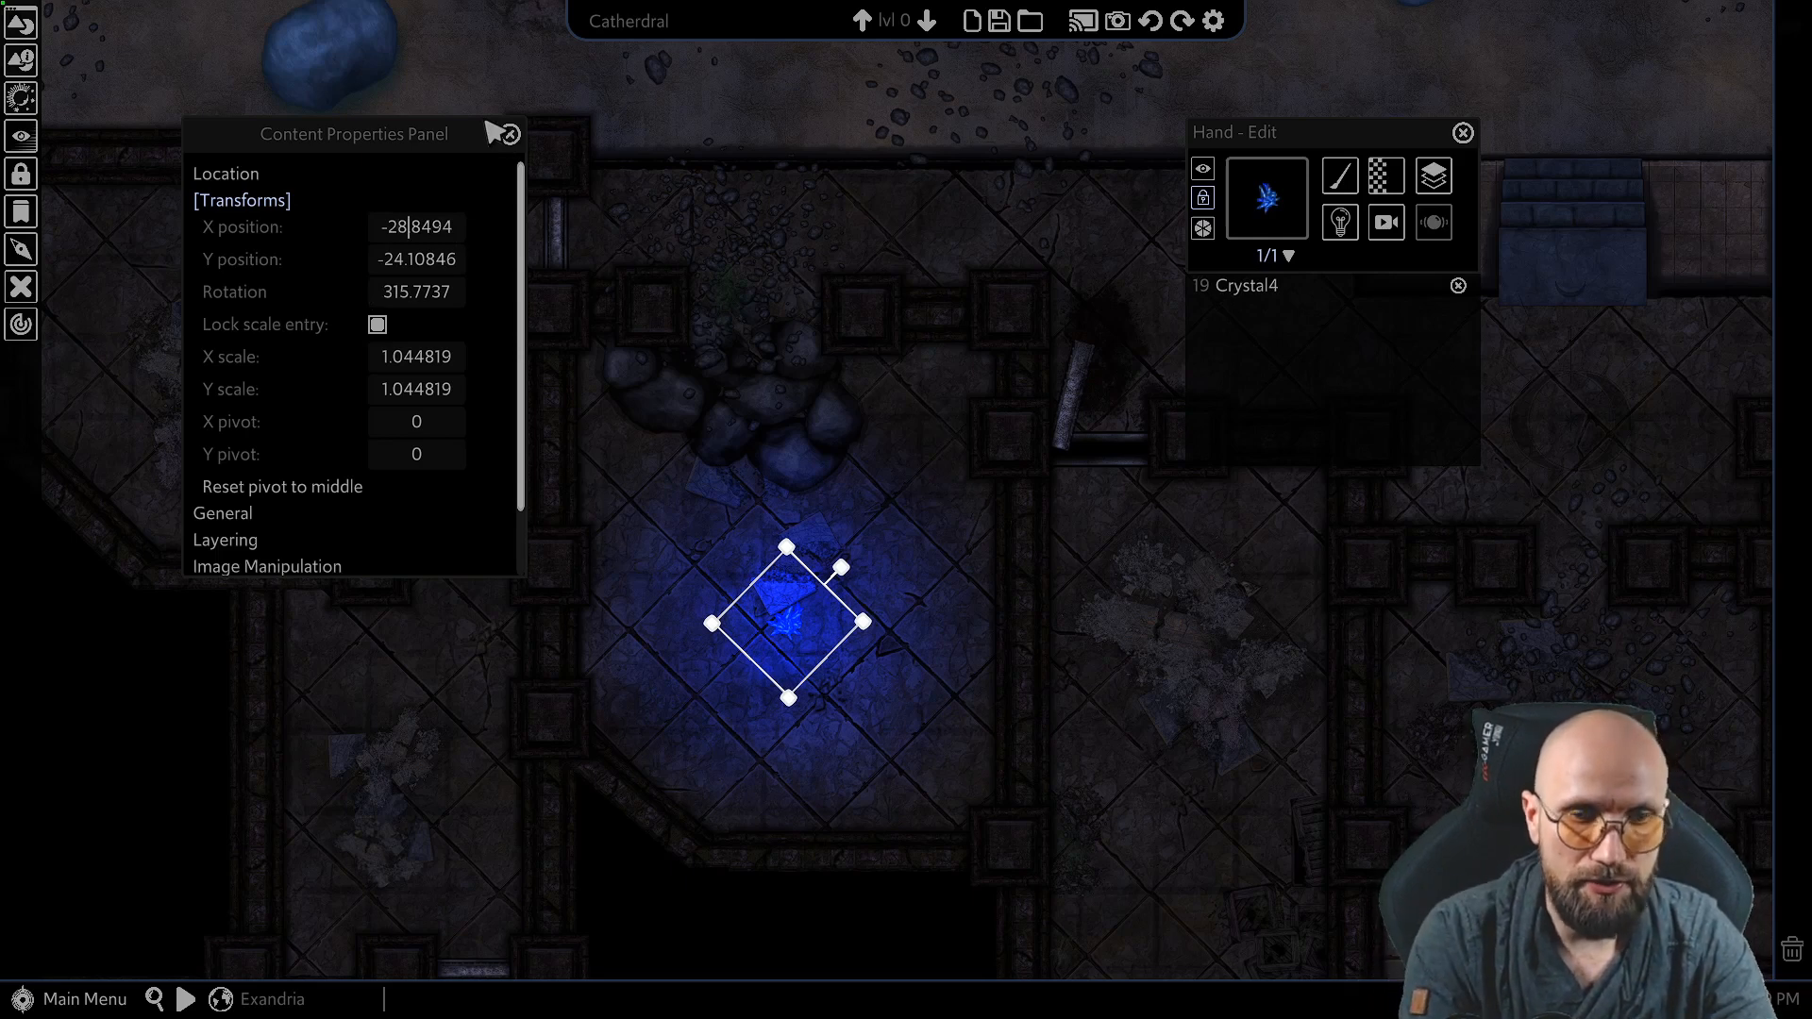
key("BackSpace")
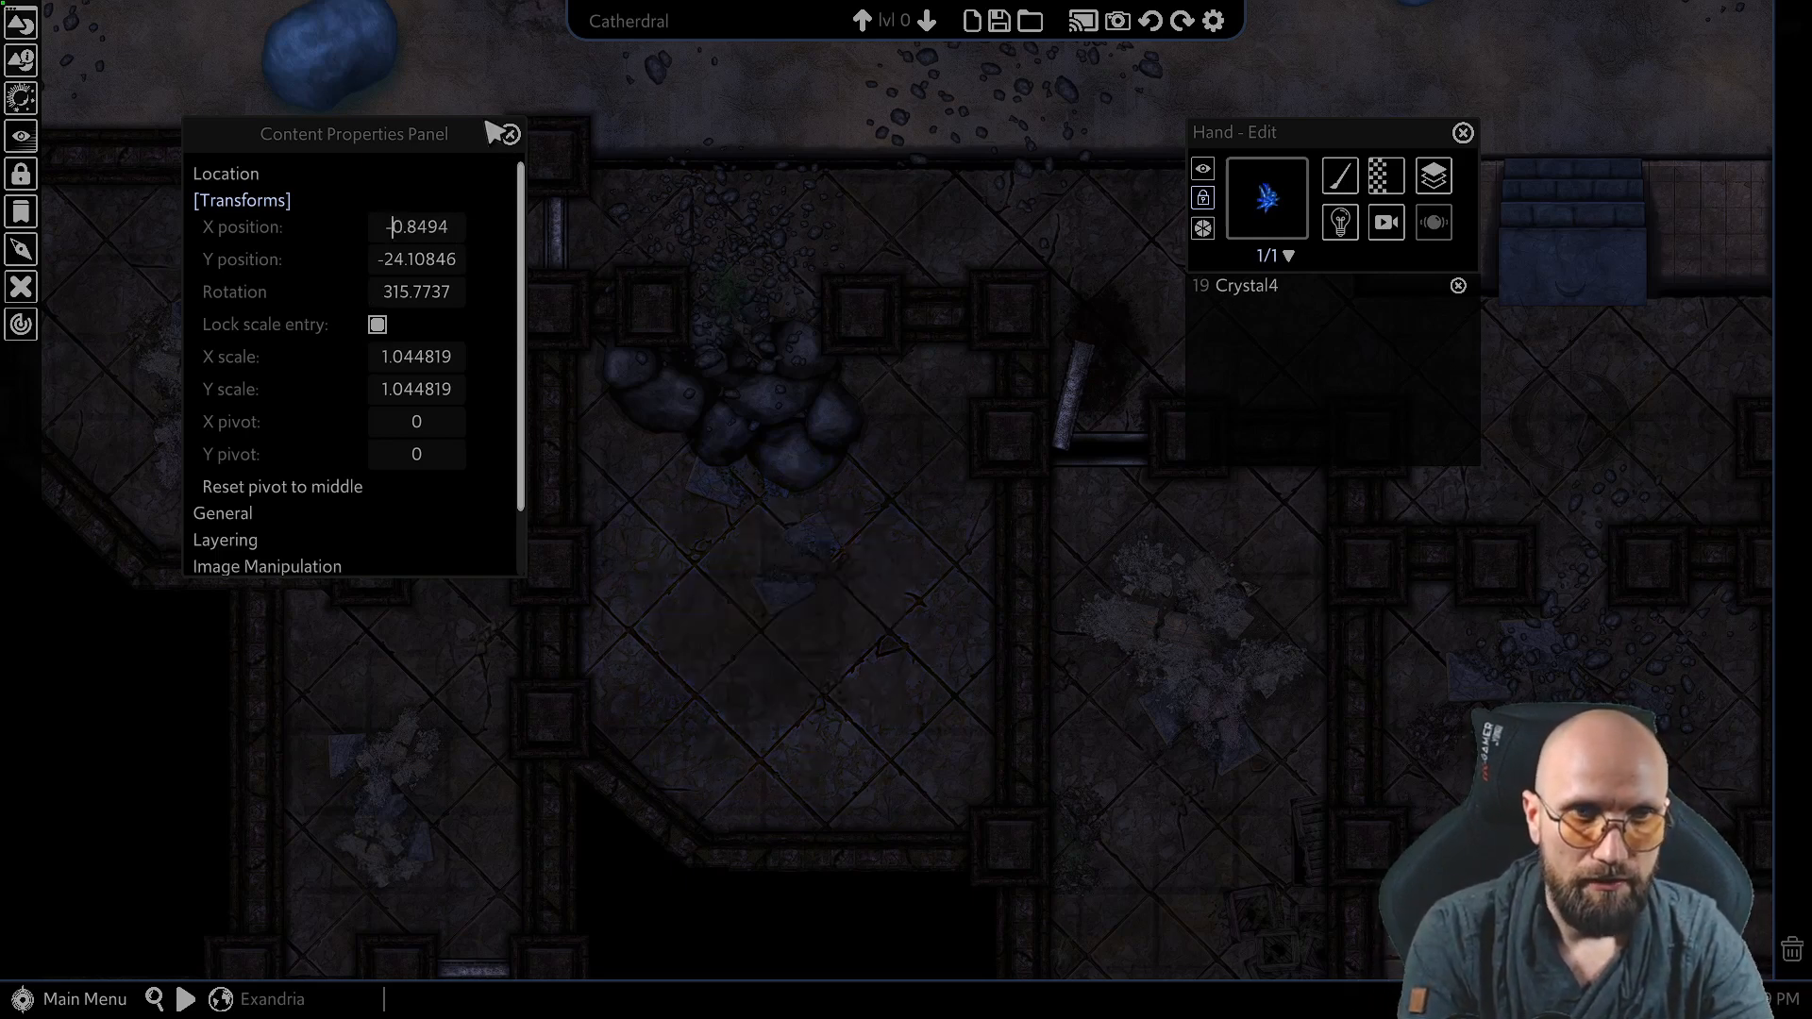
type("30")
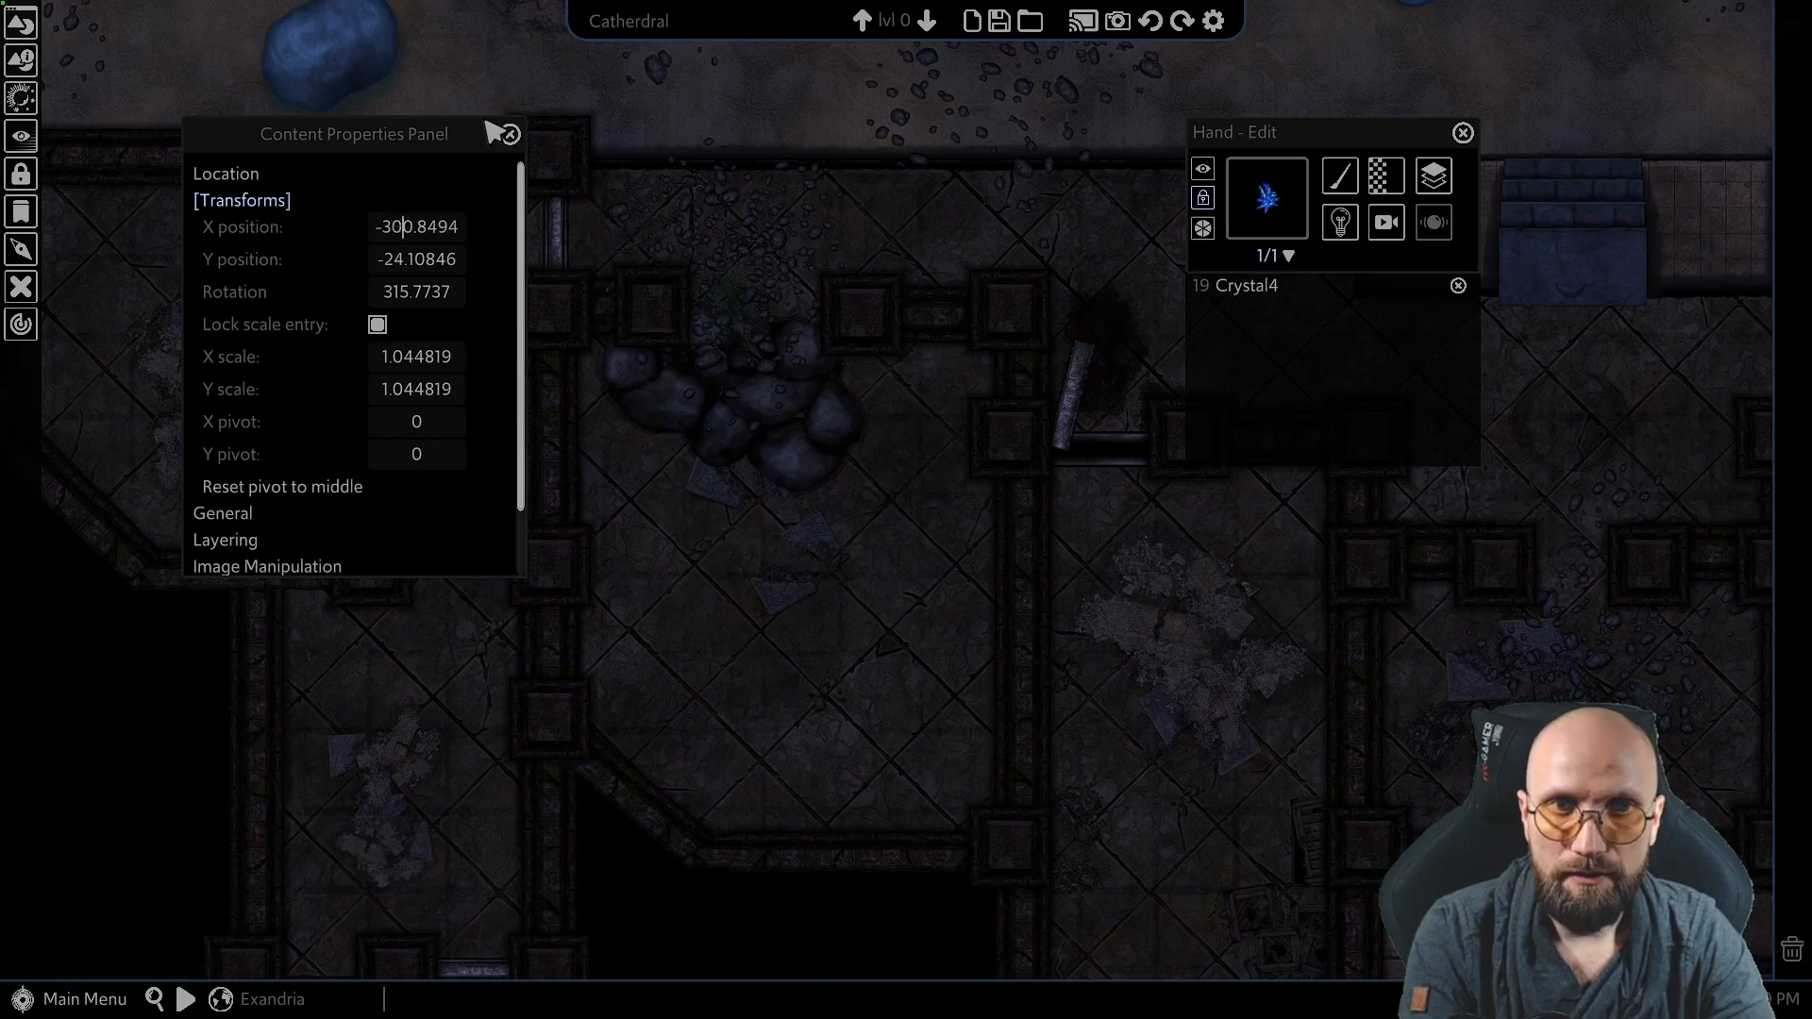
key("Delete")
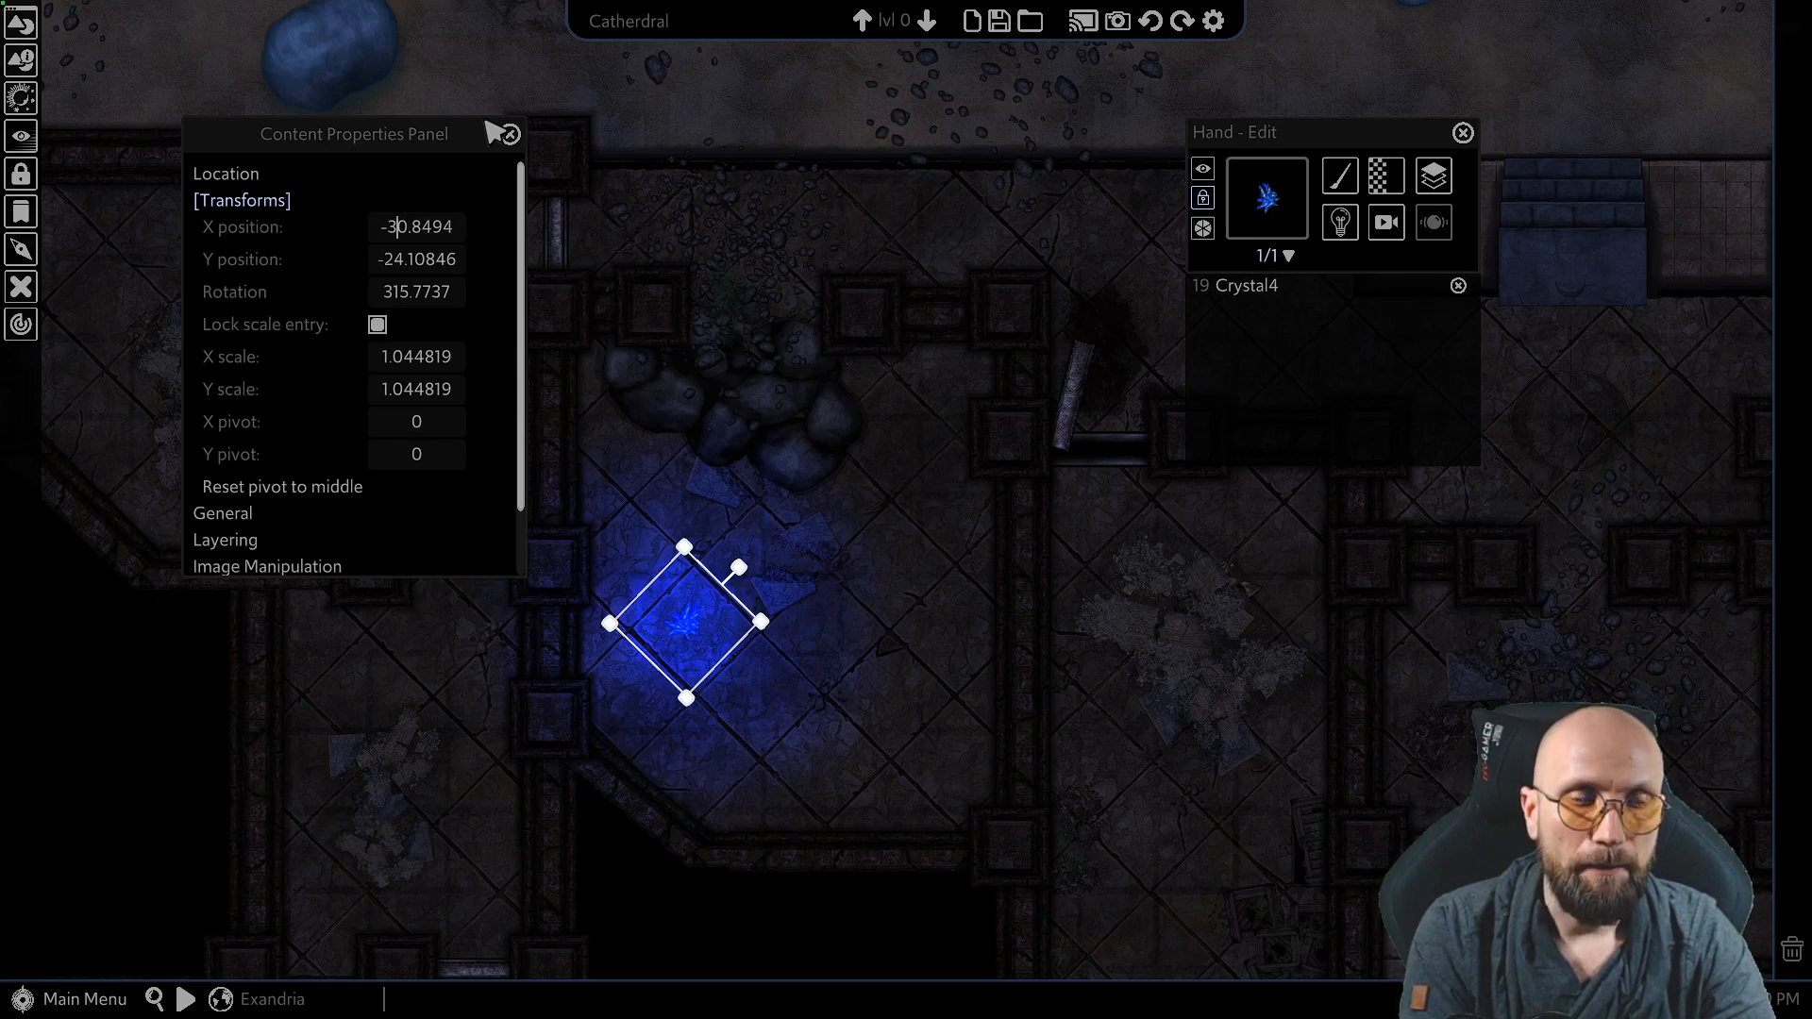
key("BackSpace")
type("2")
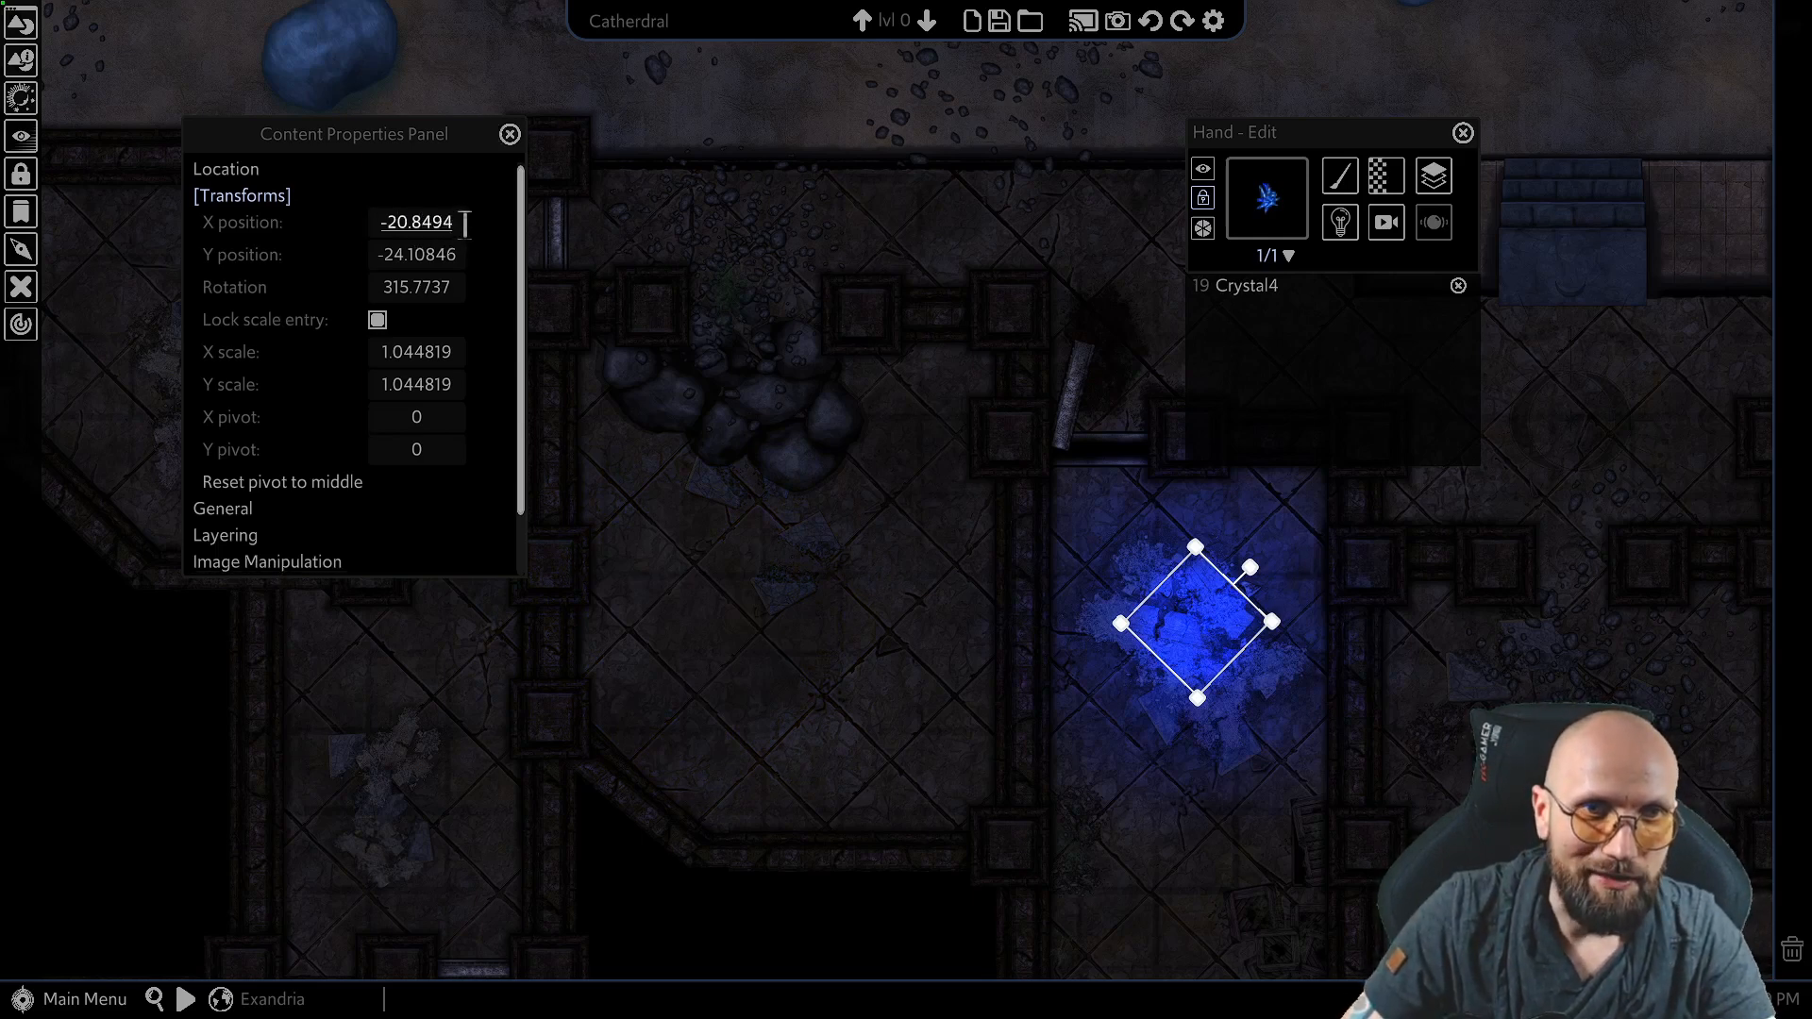
scroll(453, 231, "down", 1)
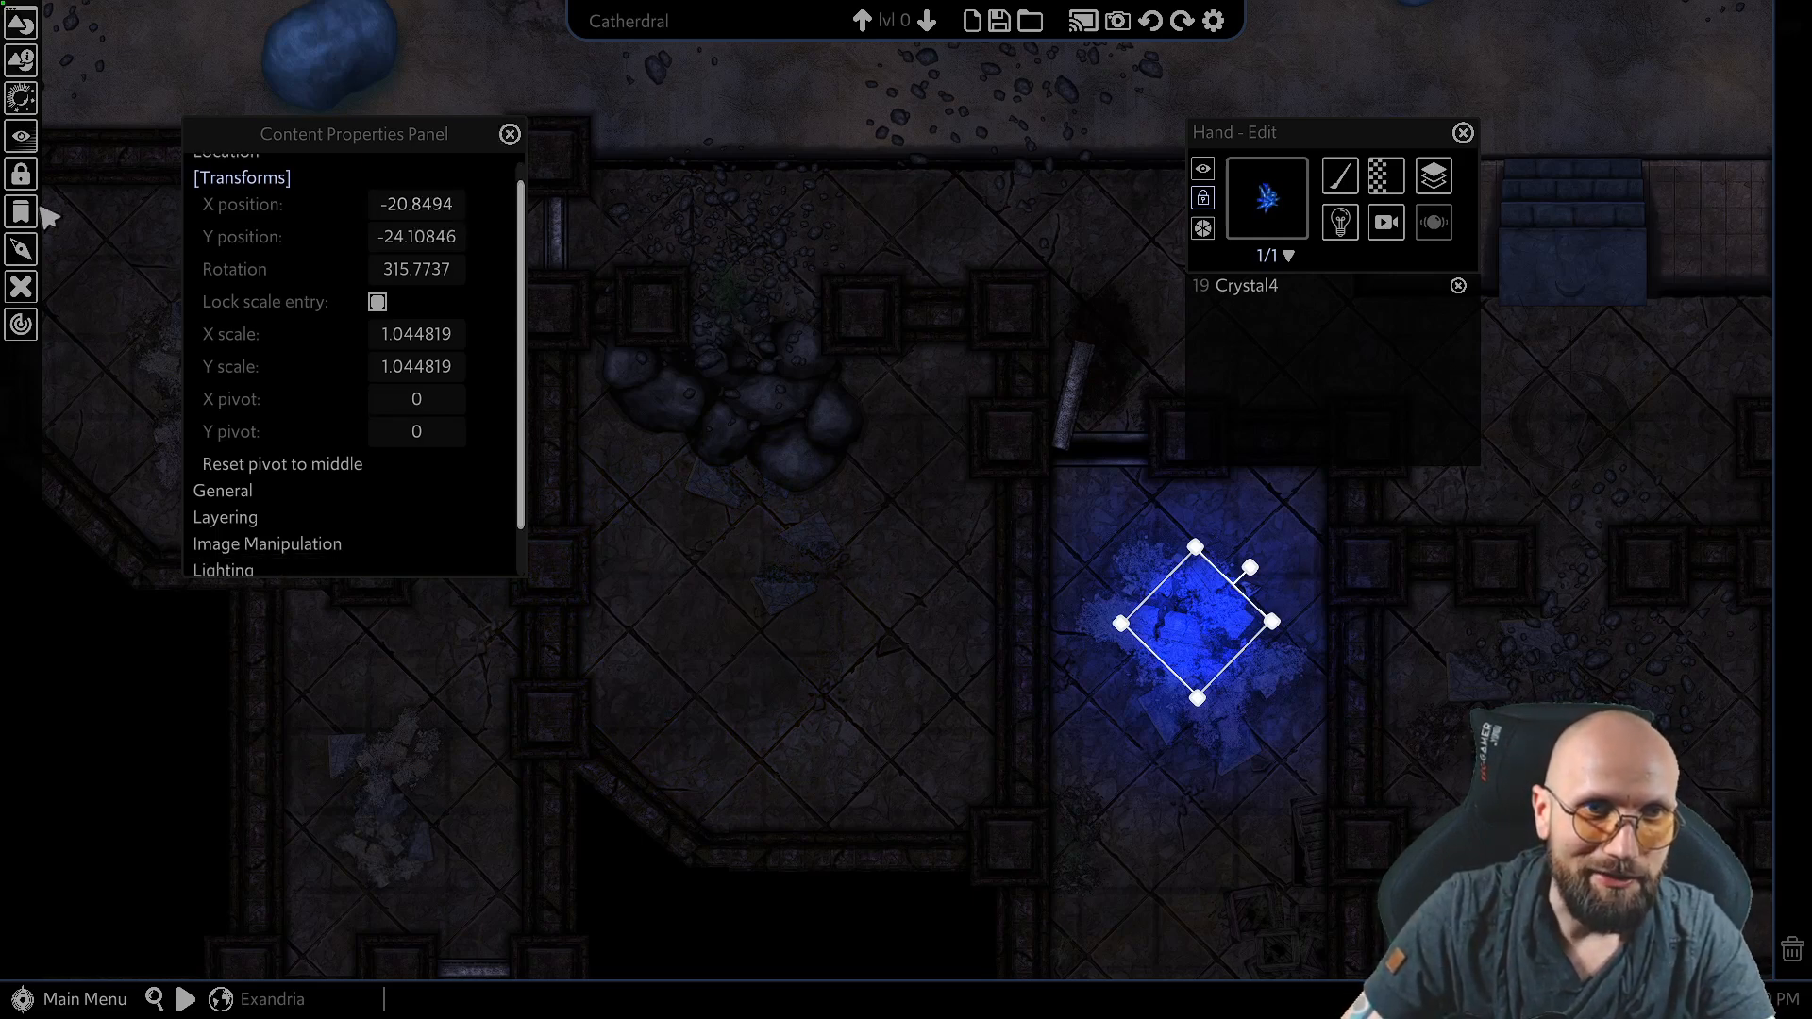
Step: Set the crystal's X position and Y position both to 0
double_click(449, 195)
type("0")
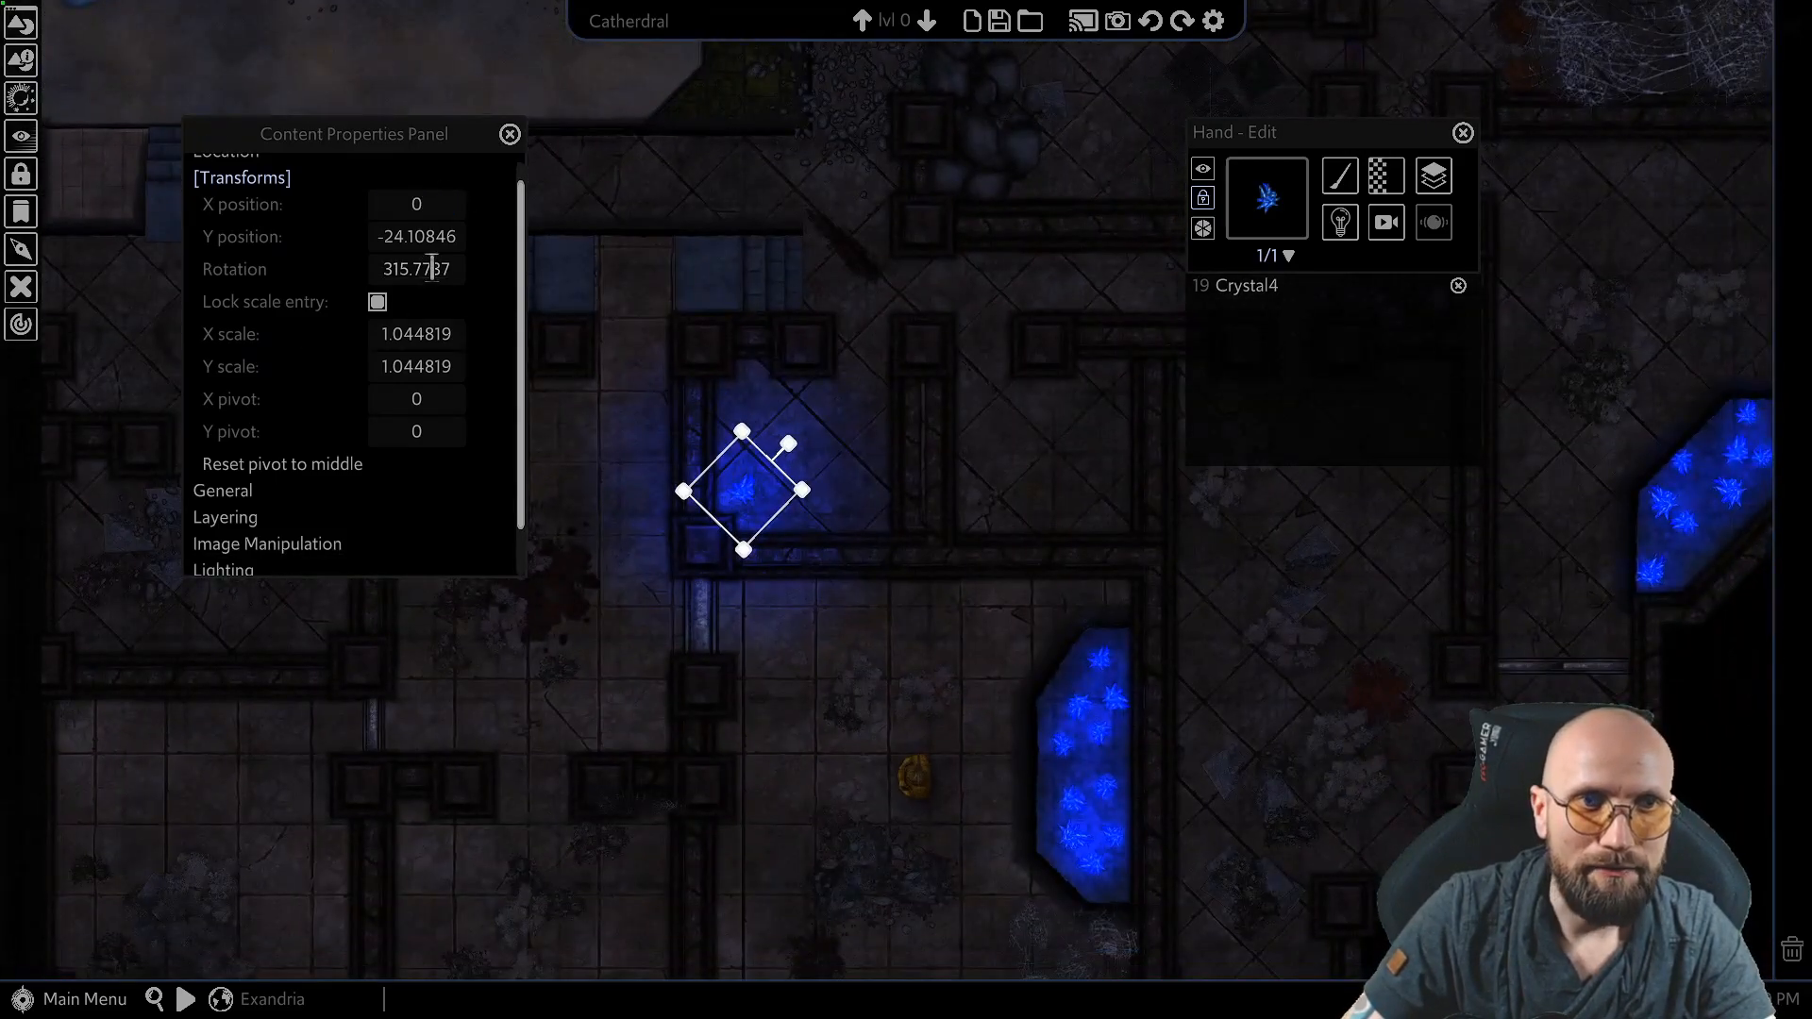
left_click(433, 261)
double_click(437, 239)
left_click(447, 242)
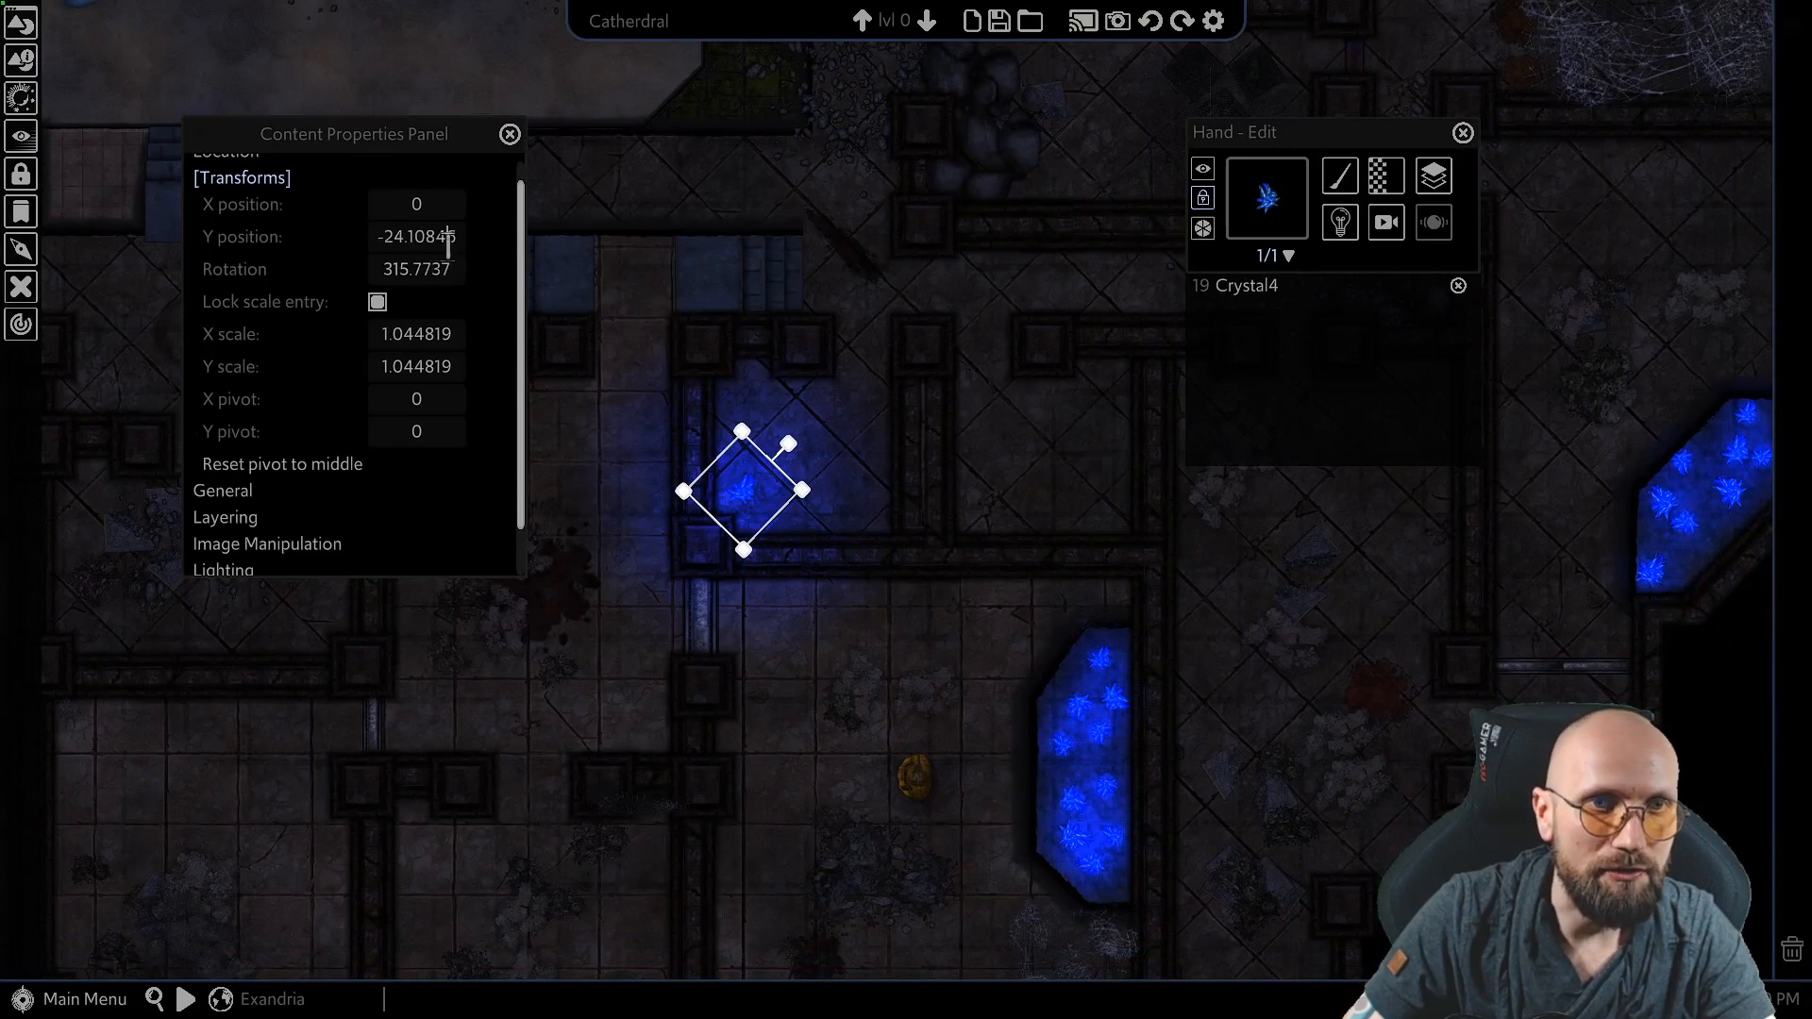
left_click_drag(463, 243, 202, 235)
type("0")
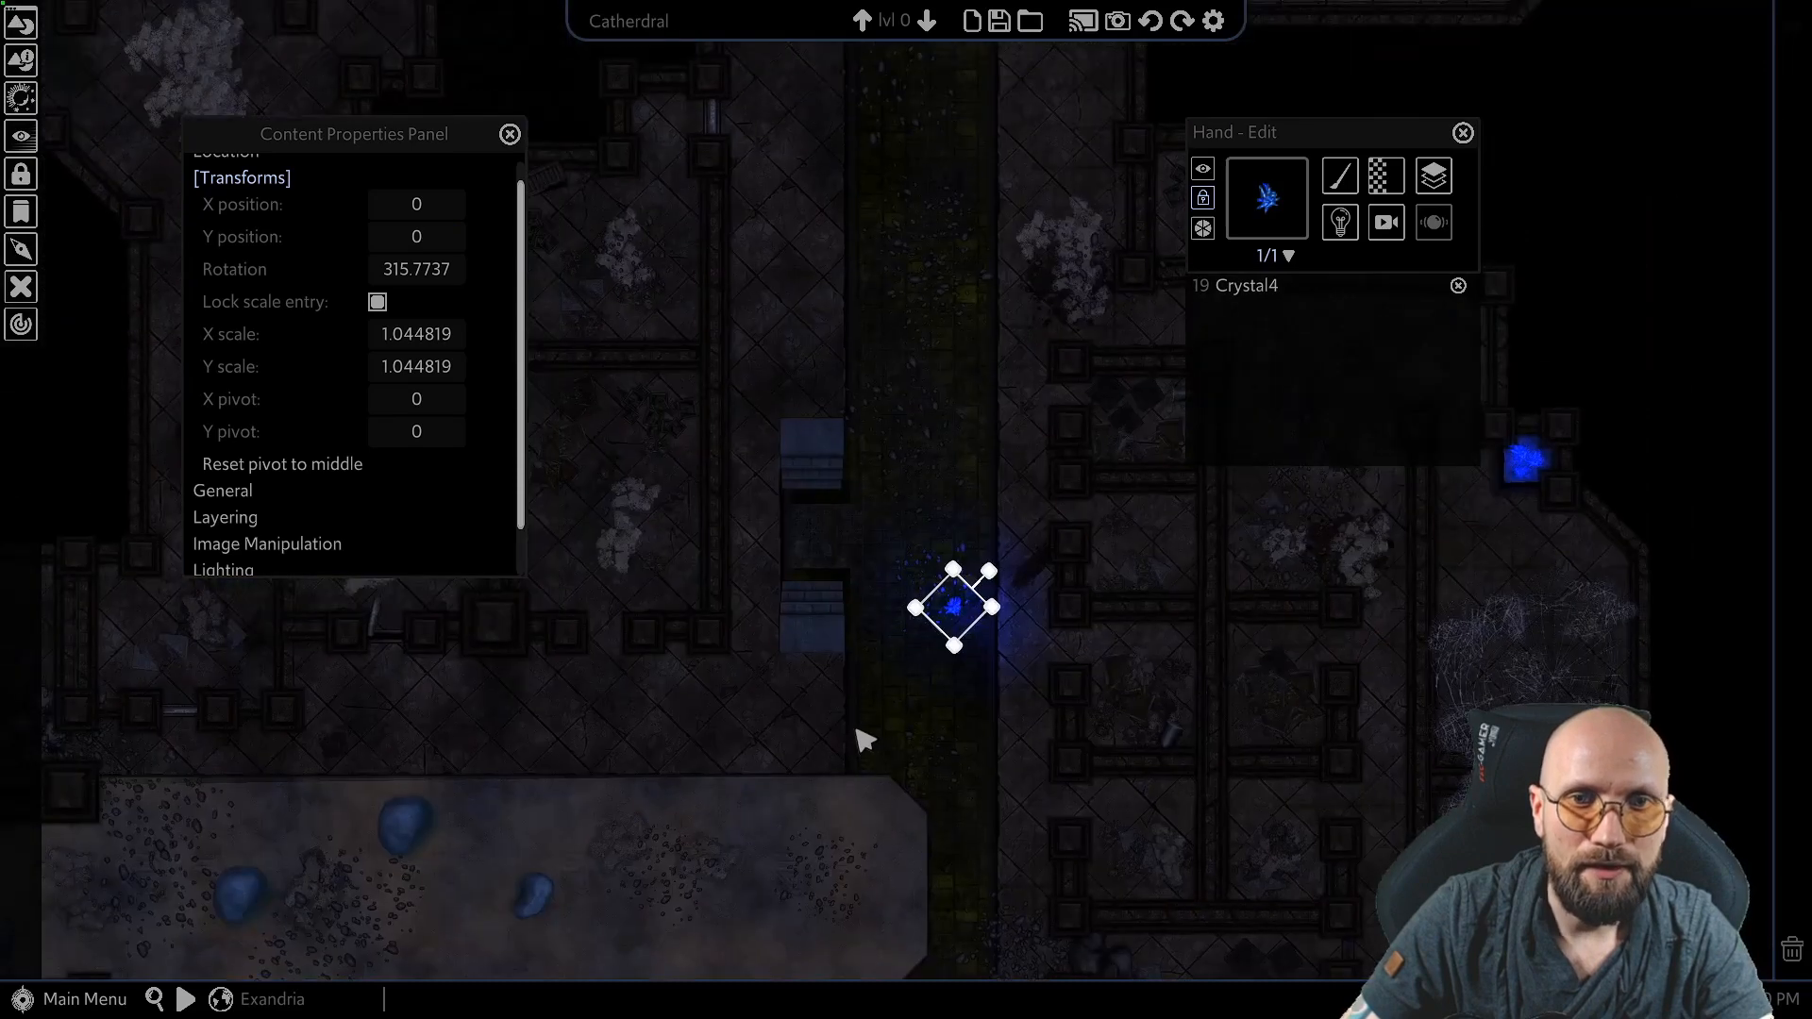
Step: Move the crystal on the map onto the large stone platform, at about X -8.49, Y -12.98
middle_click_drag(775, 765, 801, 502)
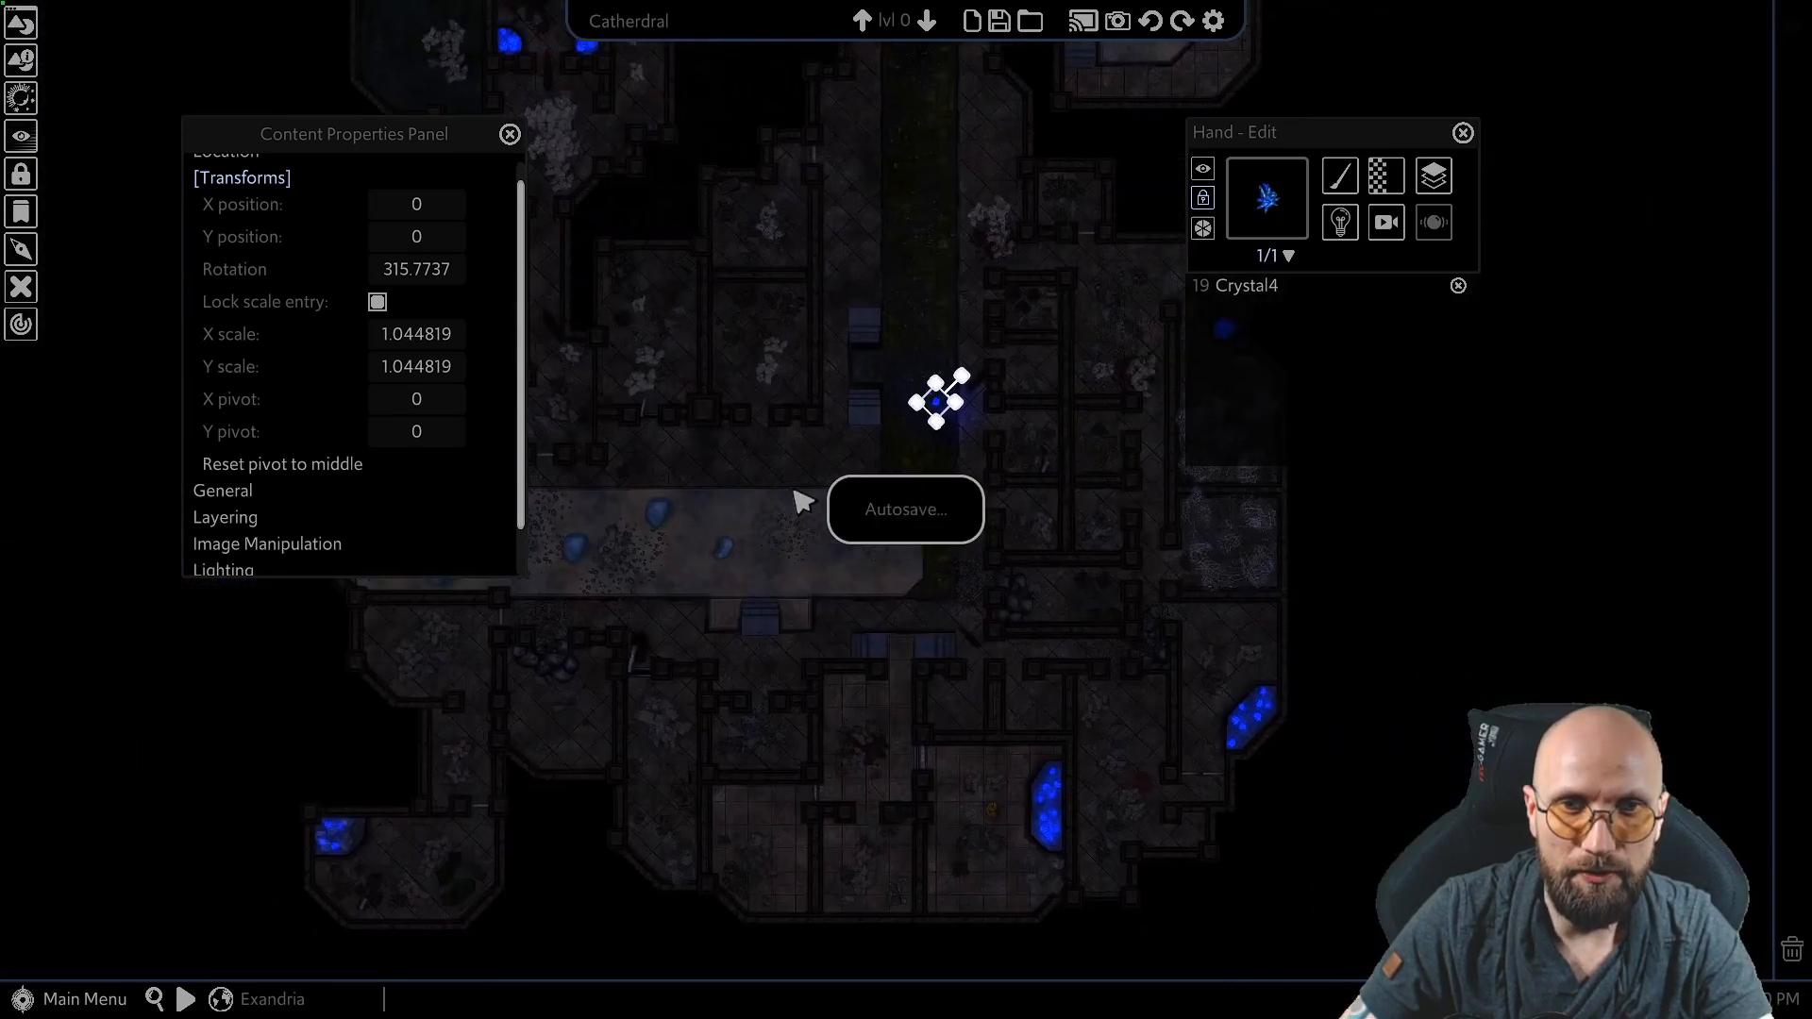
scroll(950, 485, "up", 5)
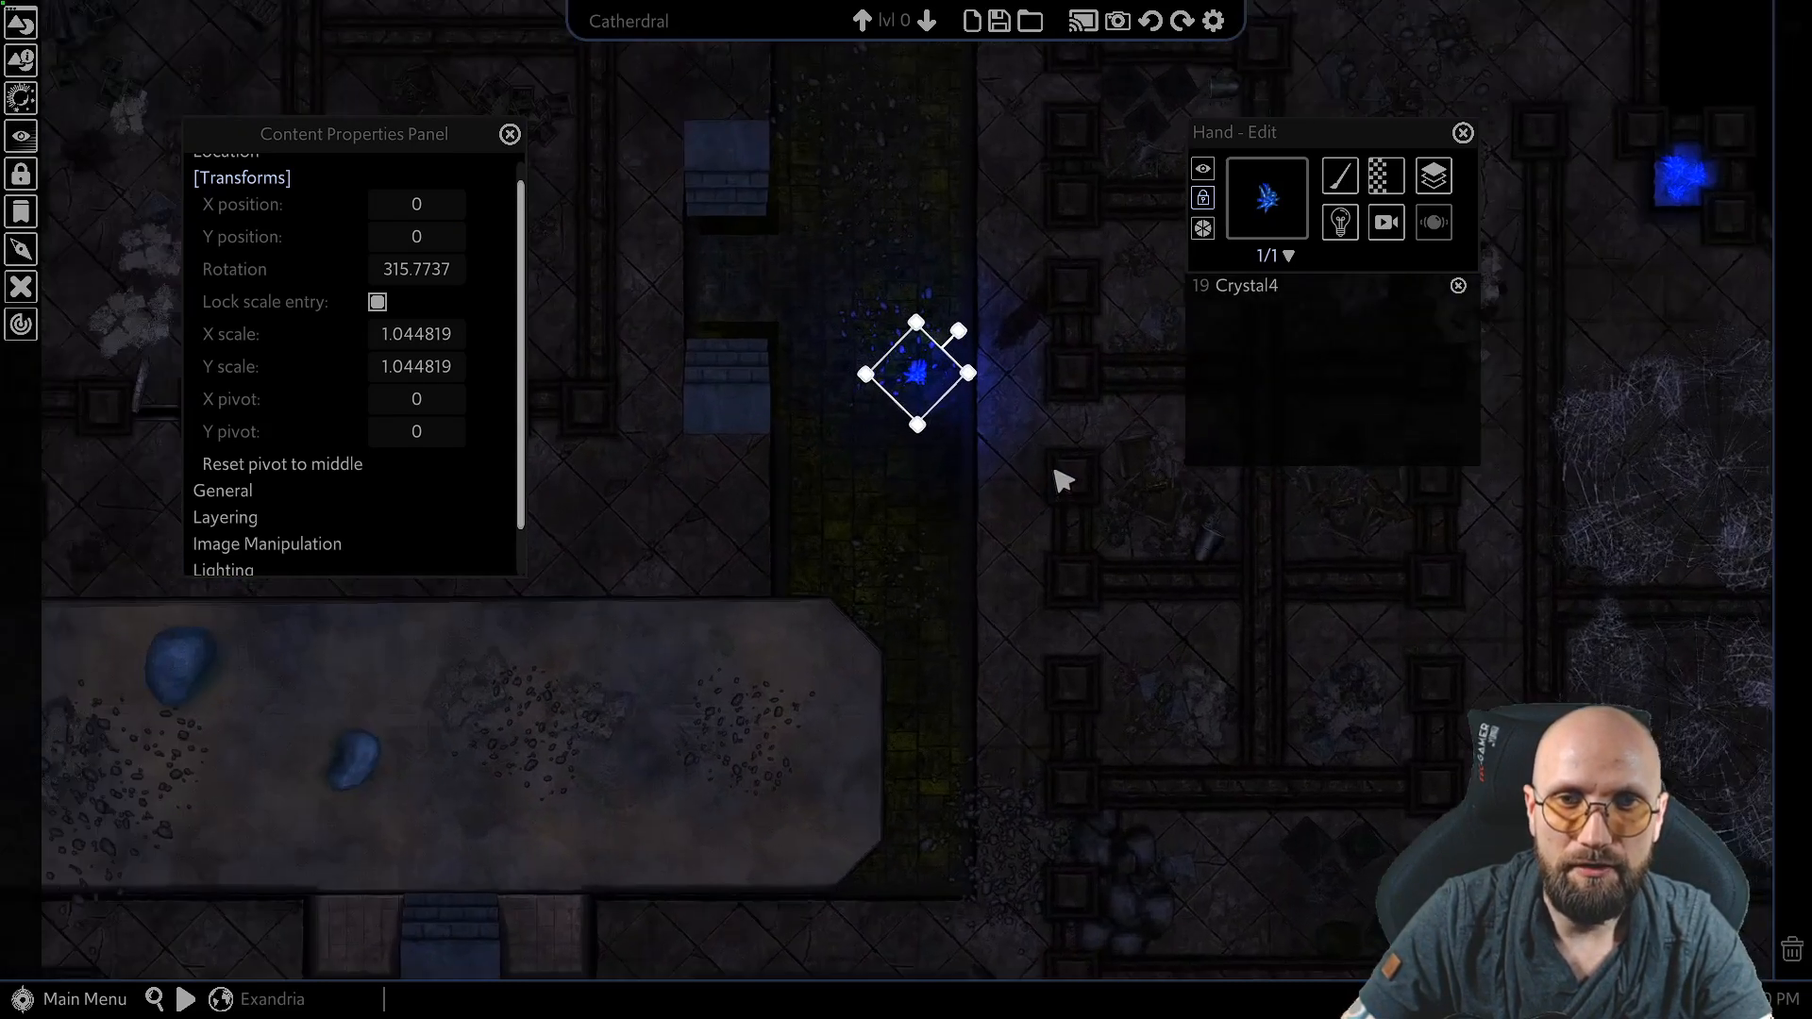
middle_click_drag(972, 510, 925, 432)
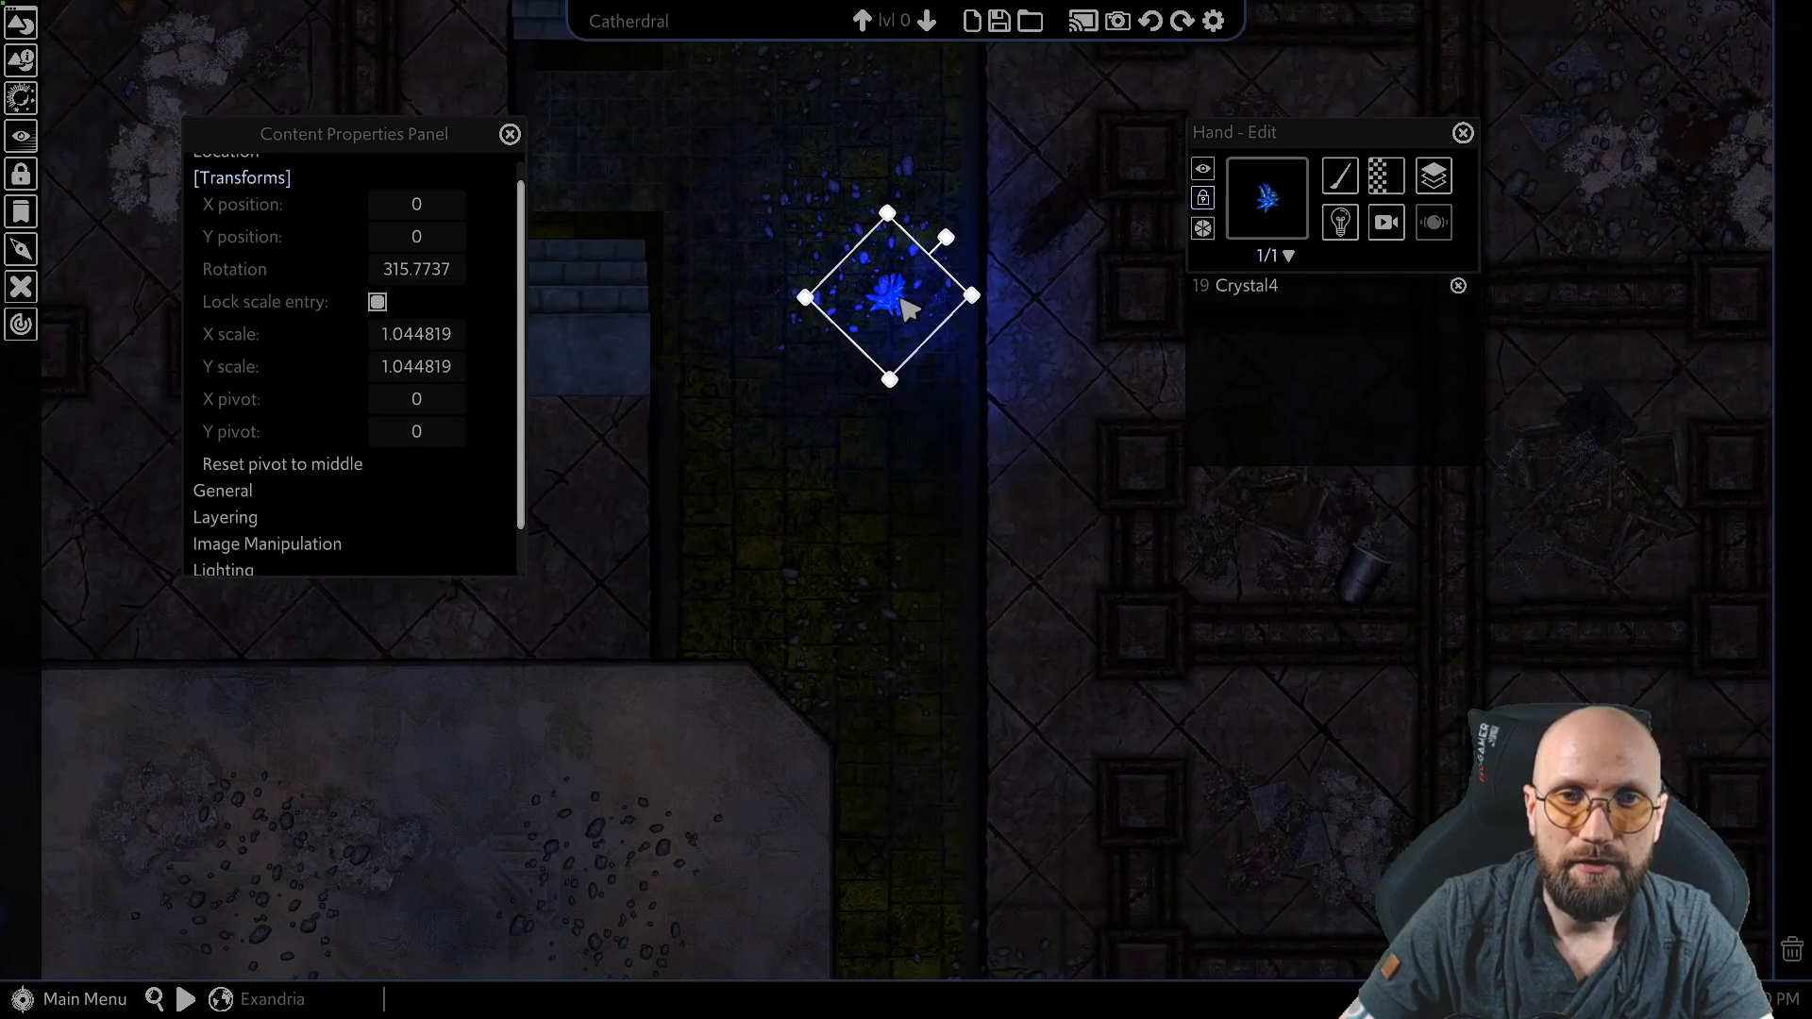
left_click_drag(901, 299, 690, 805)
middle_click_drag(632, 798, 1041, 178)
left_click_drag(1064, 177, 800, 421)
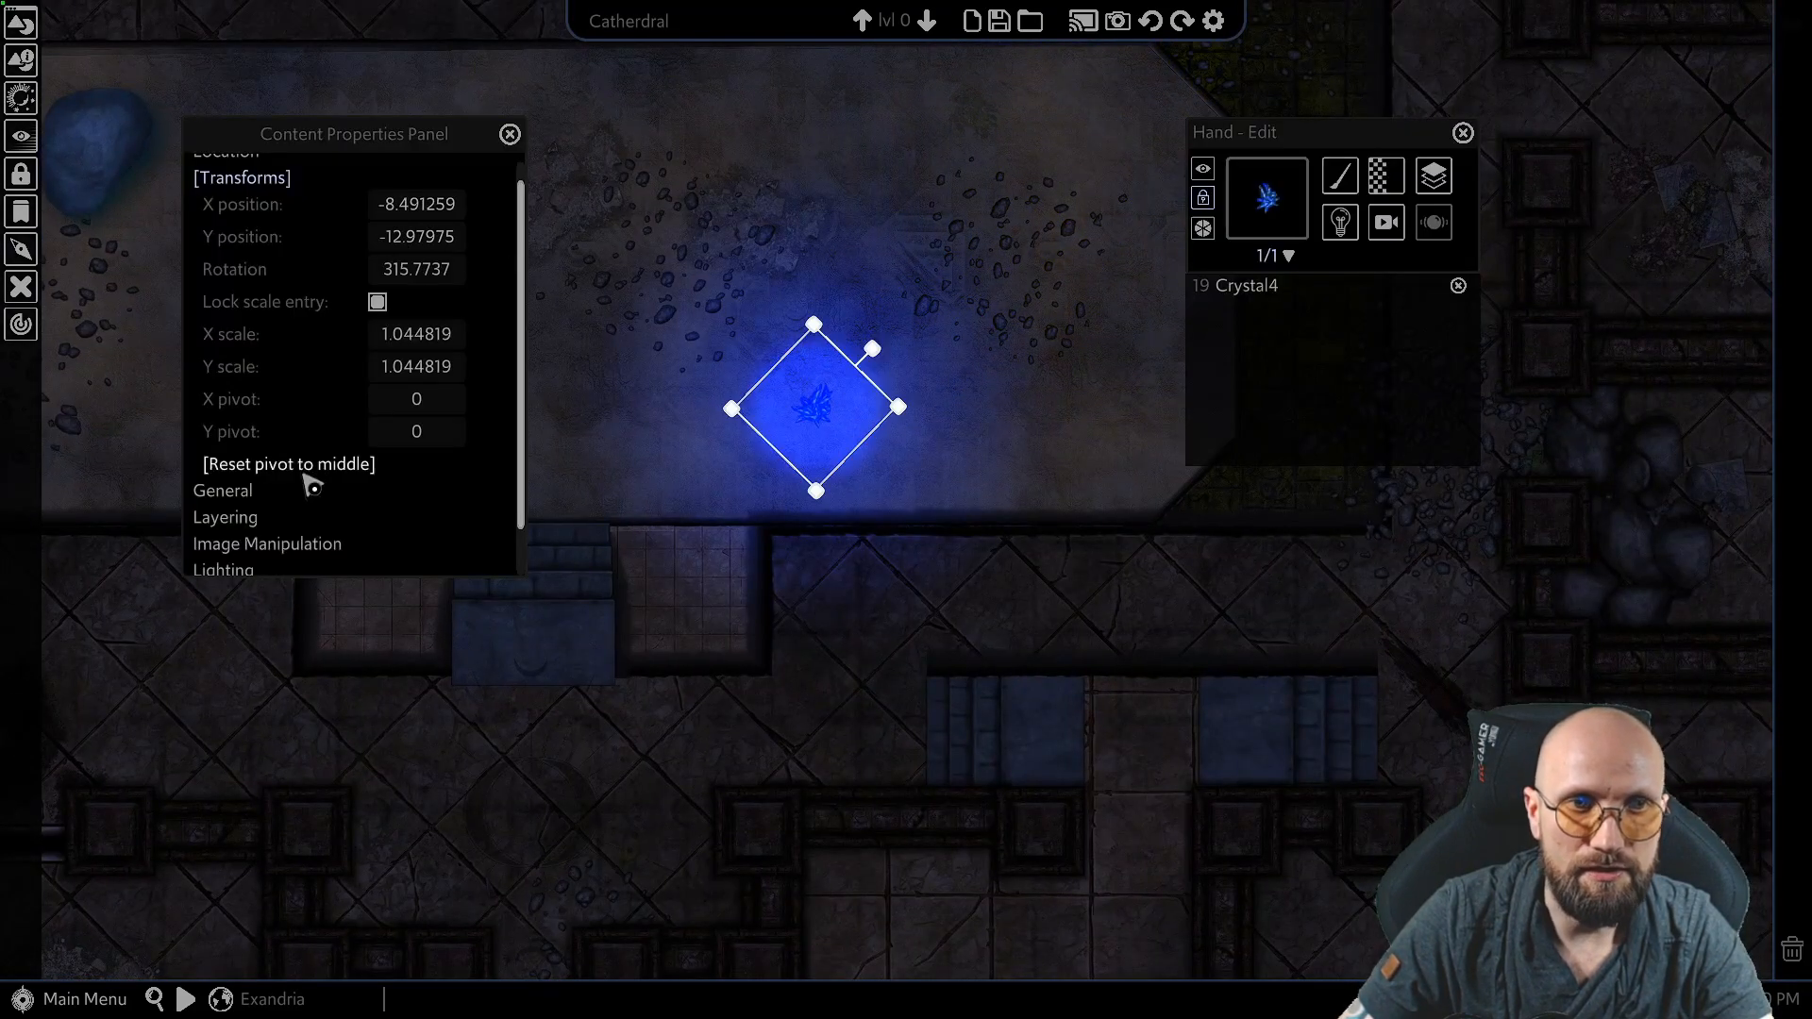
Step: Move the crystal's pivot outside its selection frame, to about X 1.274, Y 0.059
scroll(349, 475, "down", 1)
scroll(290, 435, "up", 1)
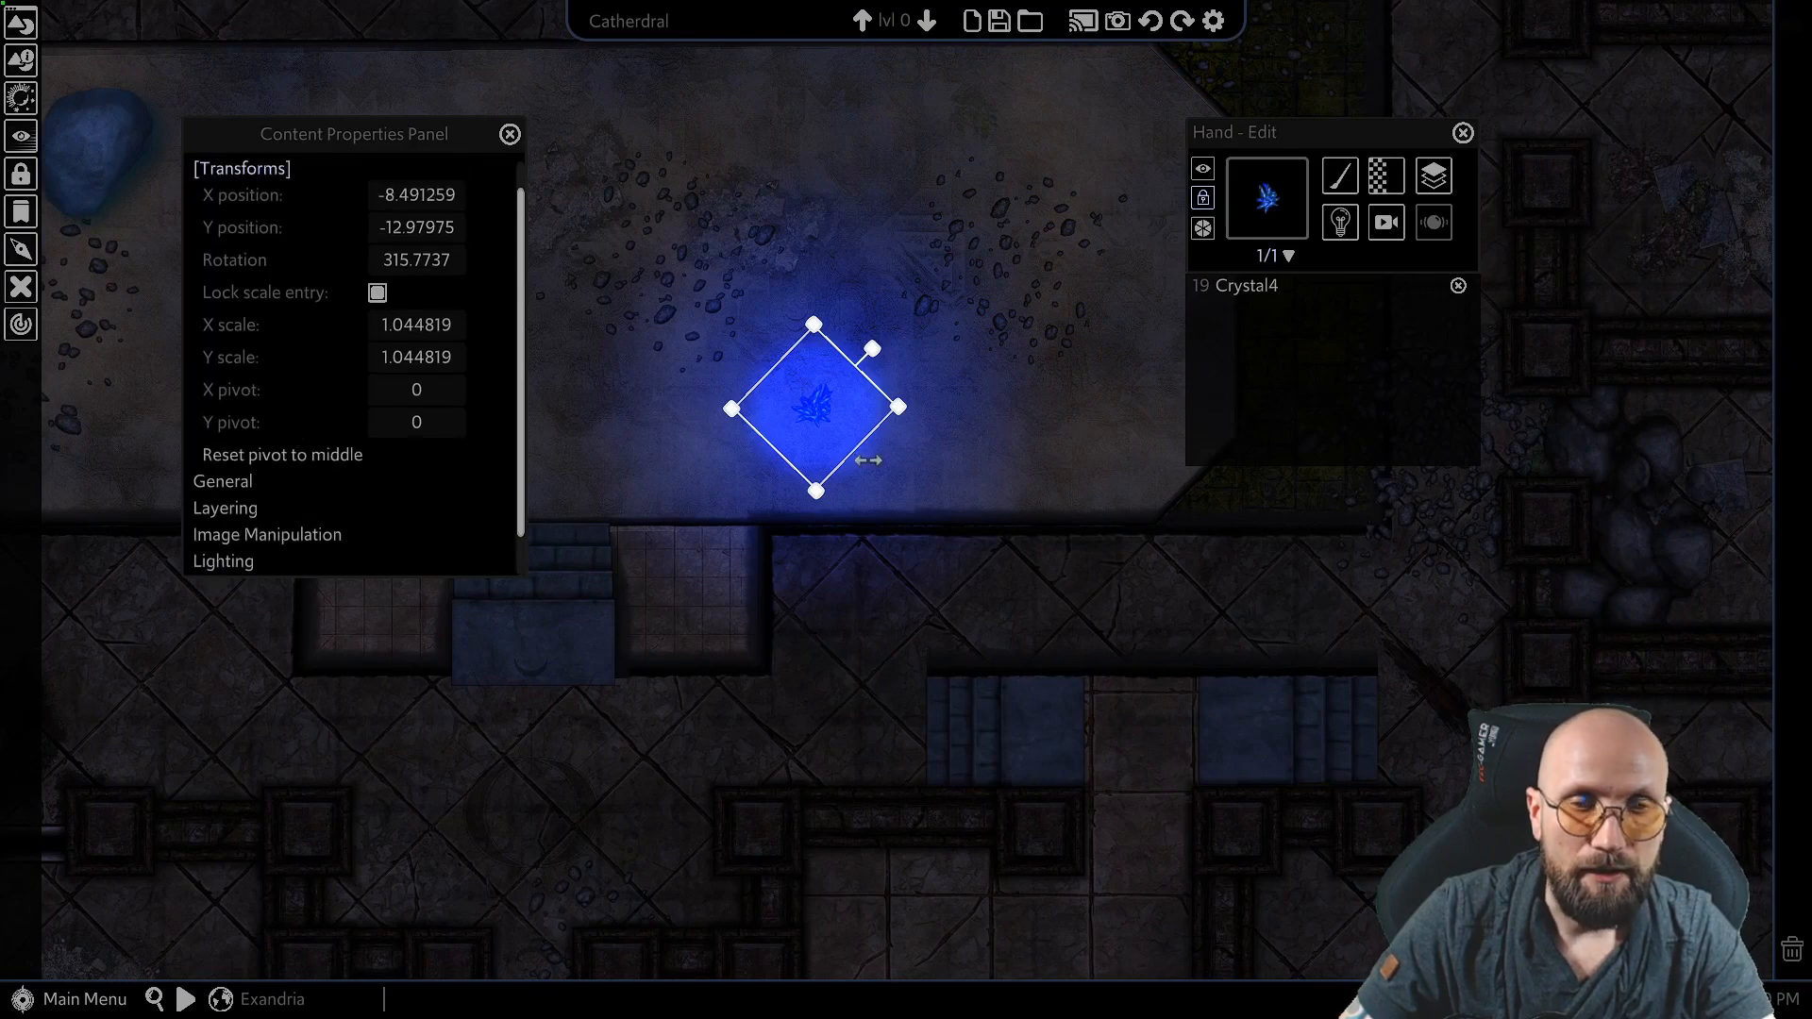
scroll(867, 453, "up", 2)
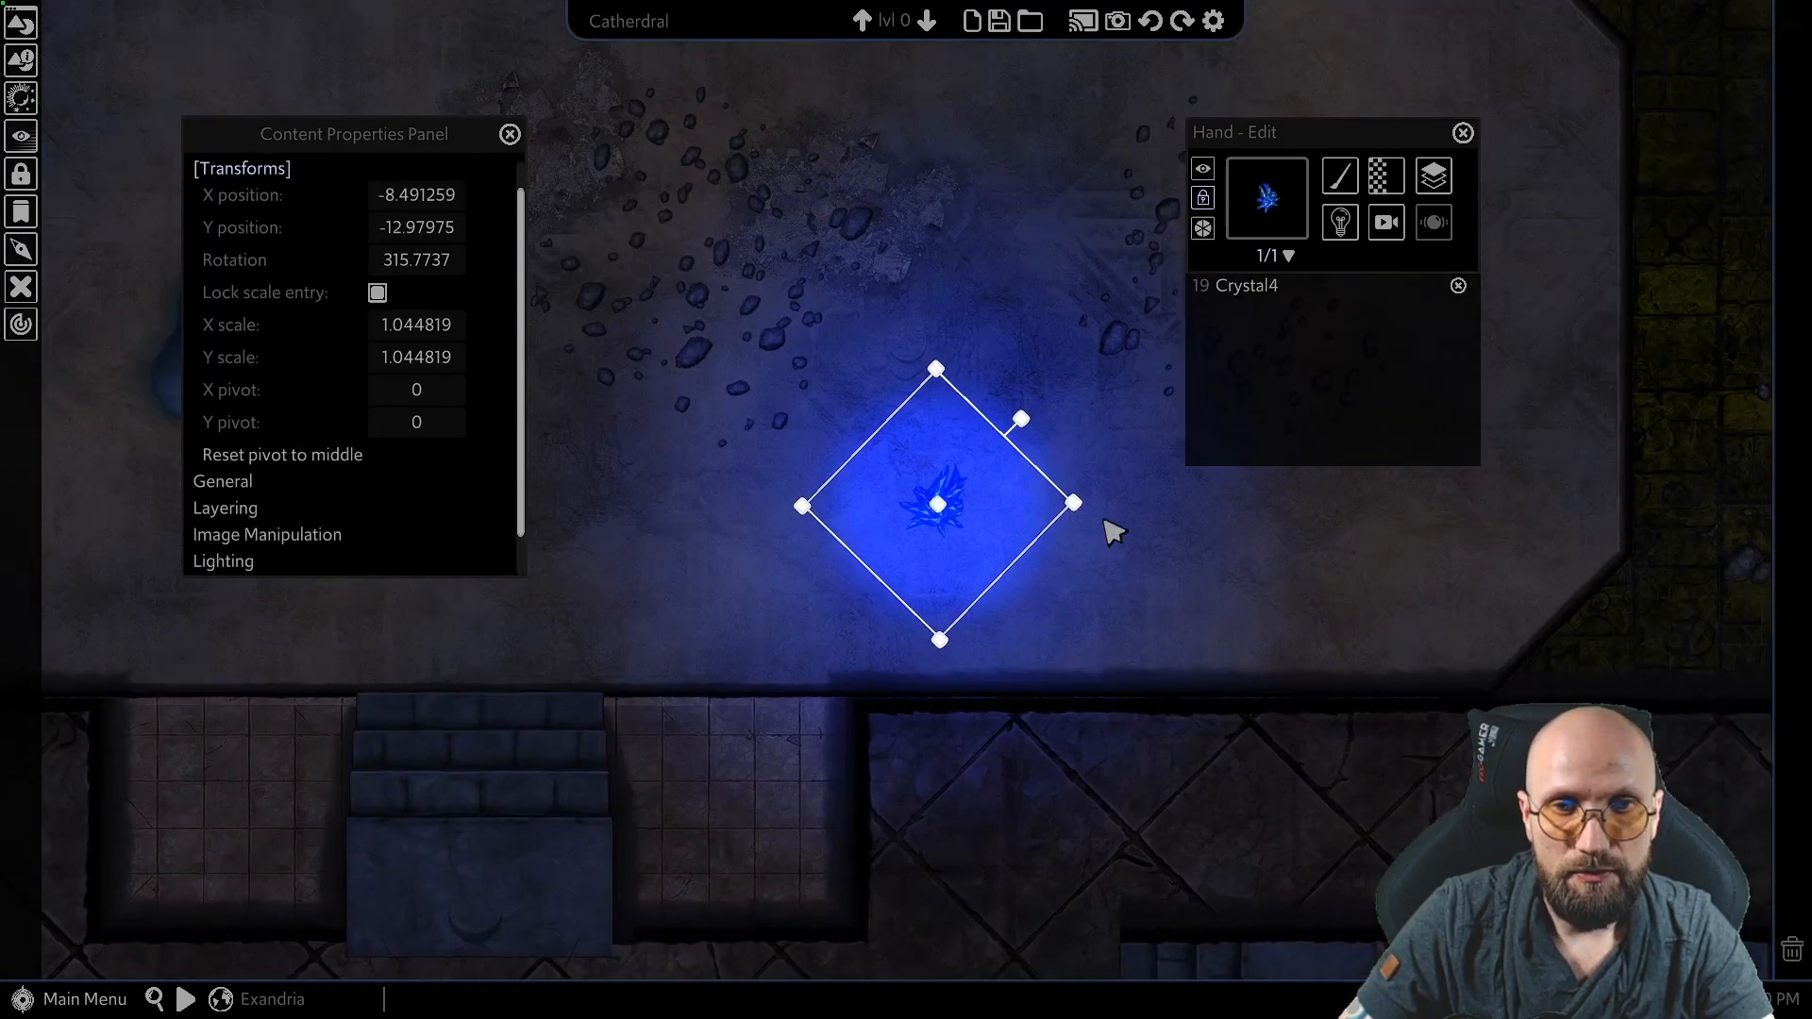
left_click_drag(940, 506, 1268, 609)
left_click_drag(1274, 545, 1138, 578)
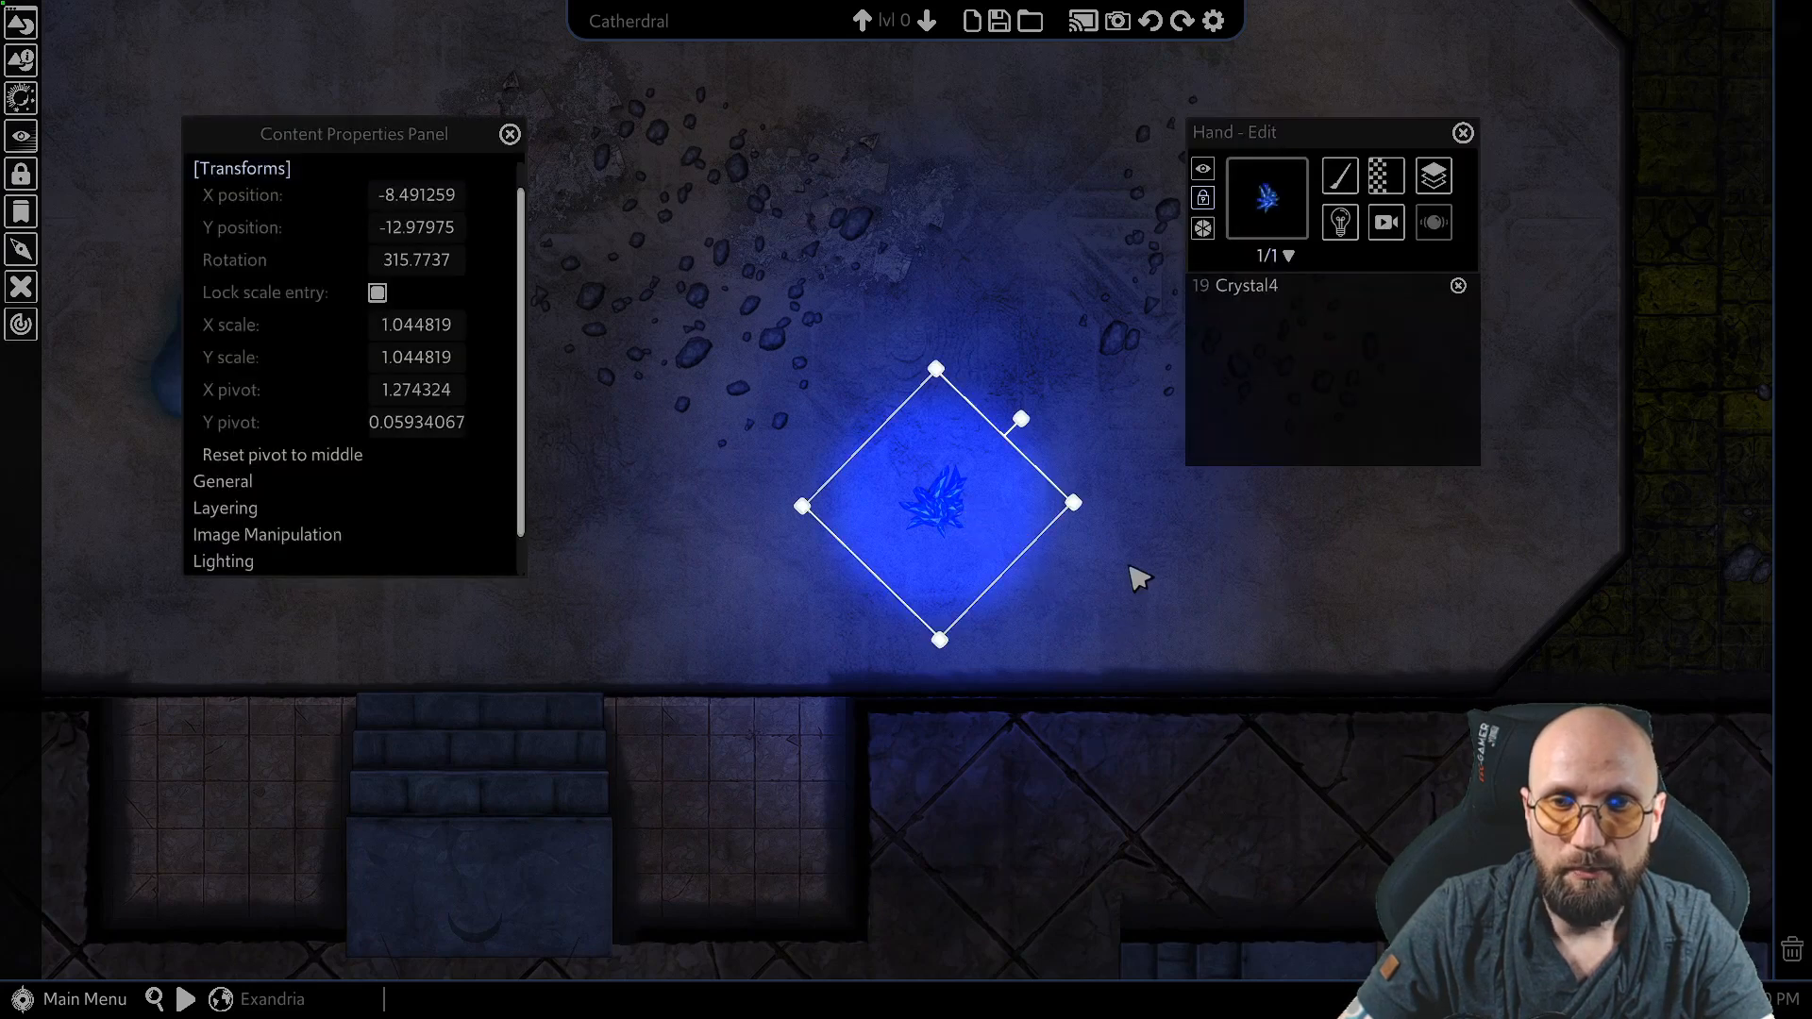
Step: Rotate the crystal around its offset pivot to about 268.14 degrees and shrink it to a scale of about 0.856
middle_click_drag(1061, 430, 977, 399)
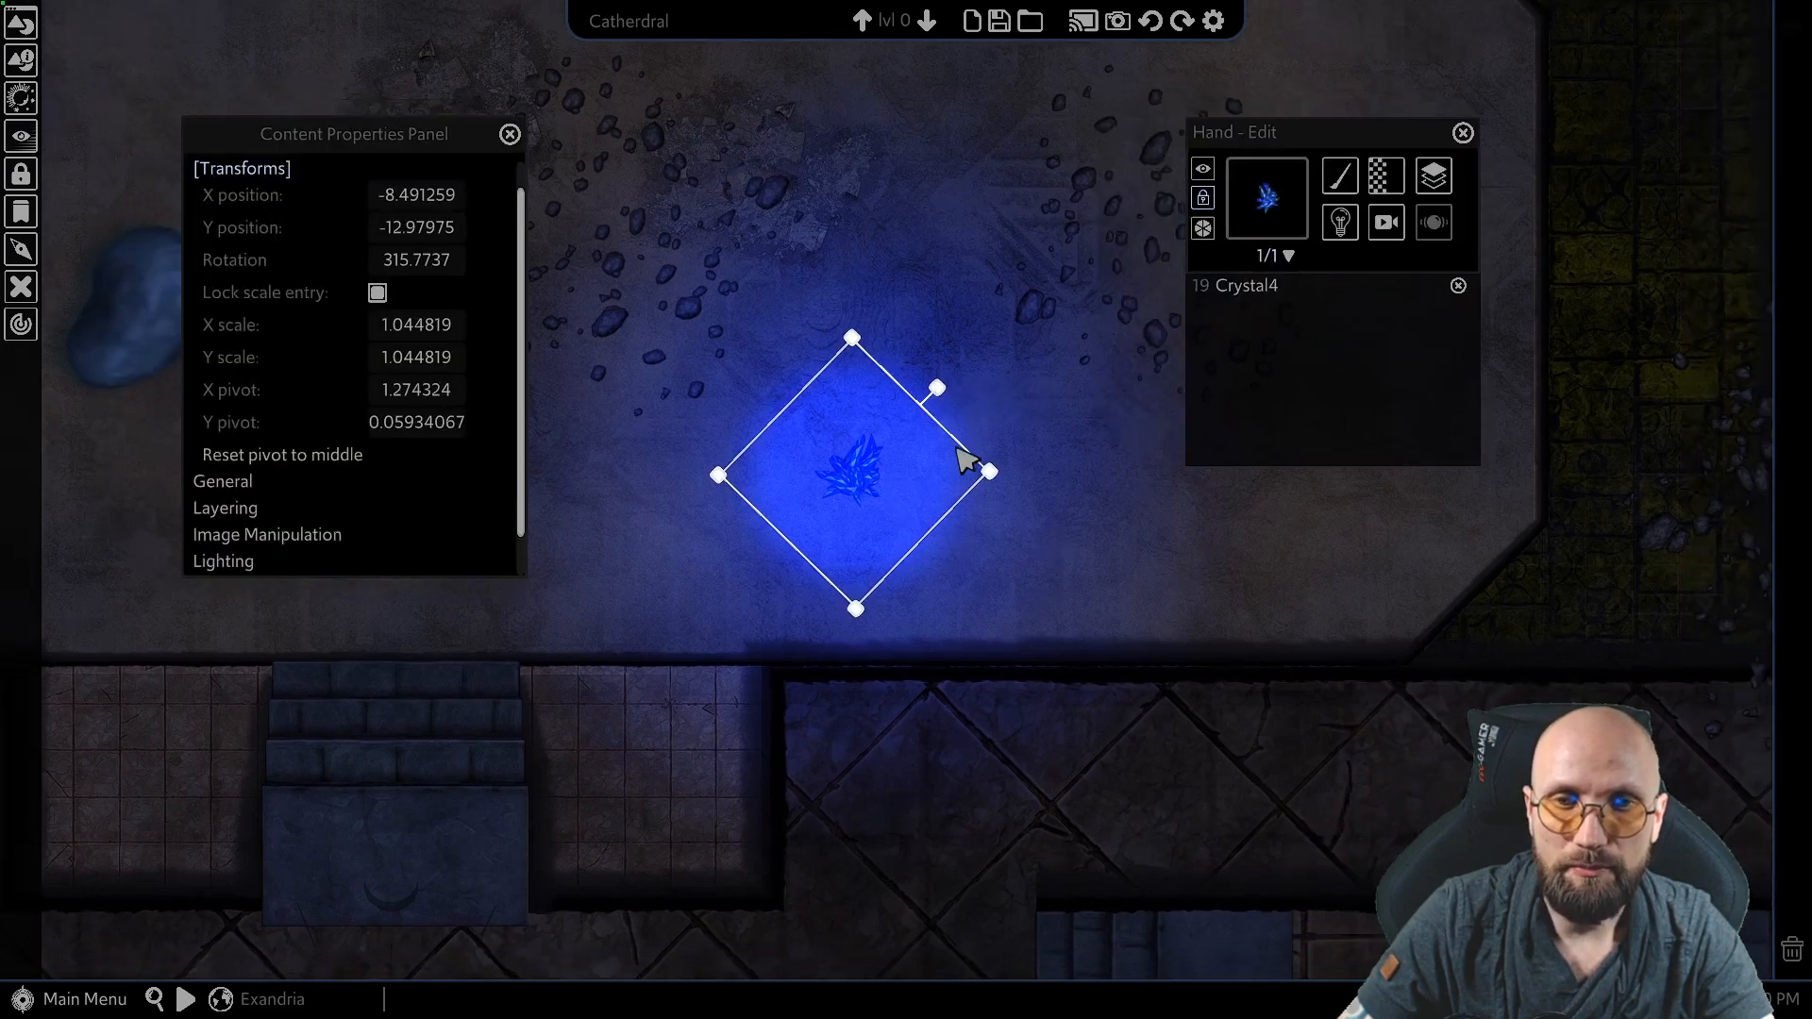
middle_click_drag(1141, 457, 1079, 542)
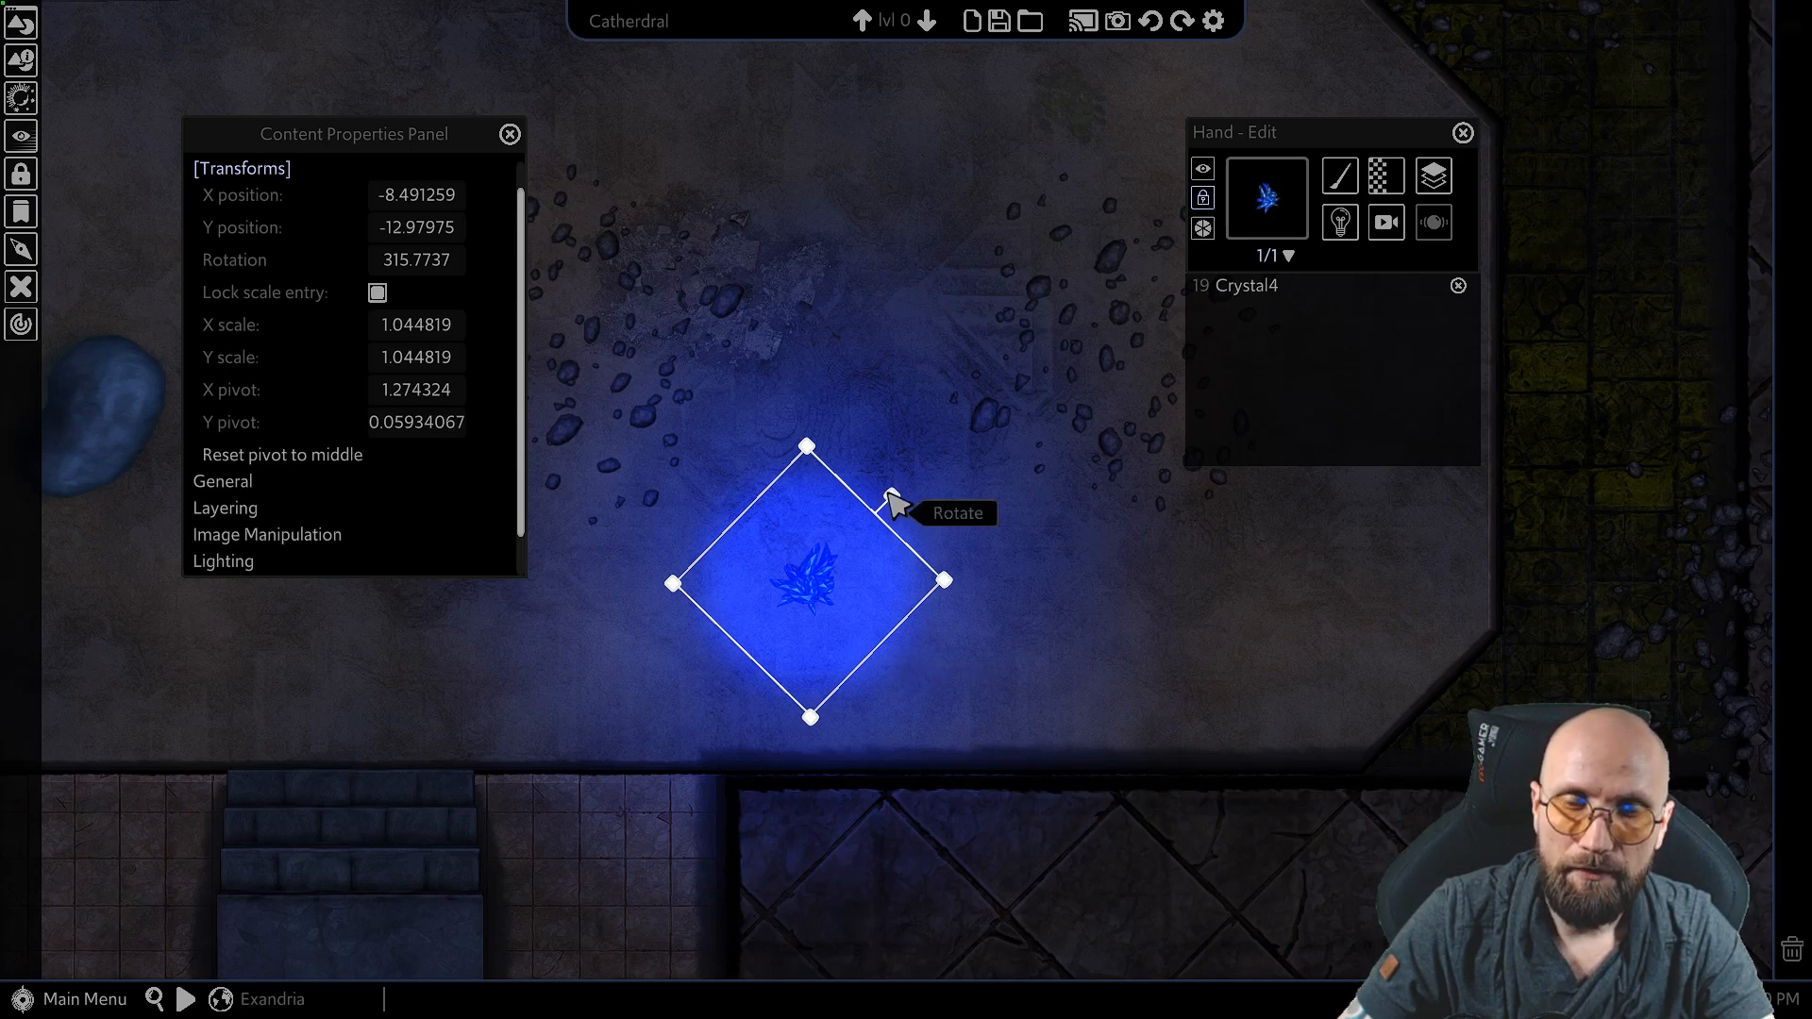
left_click_drag(892, 495, 1011, 421)
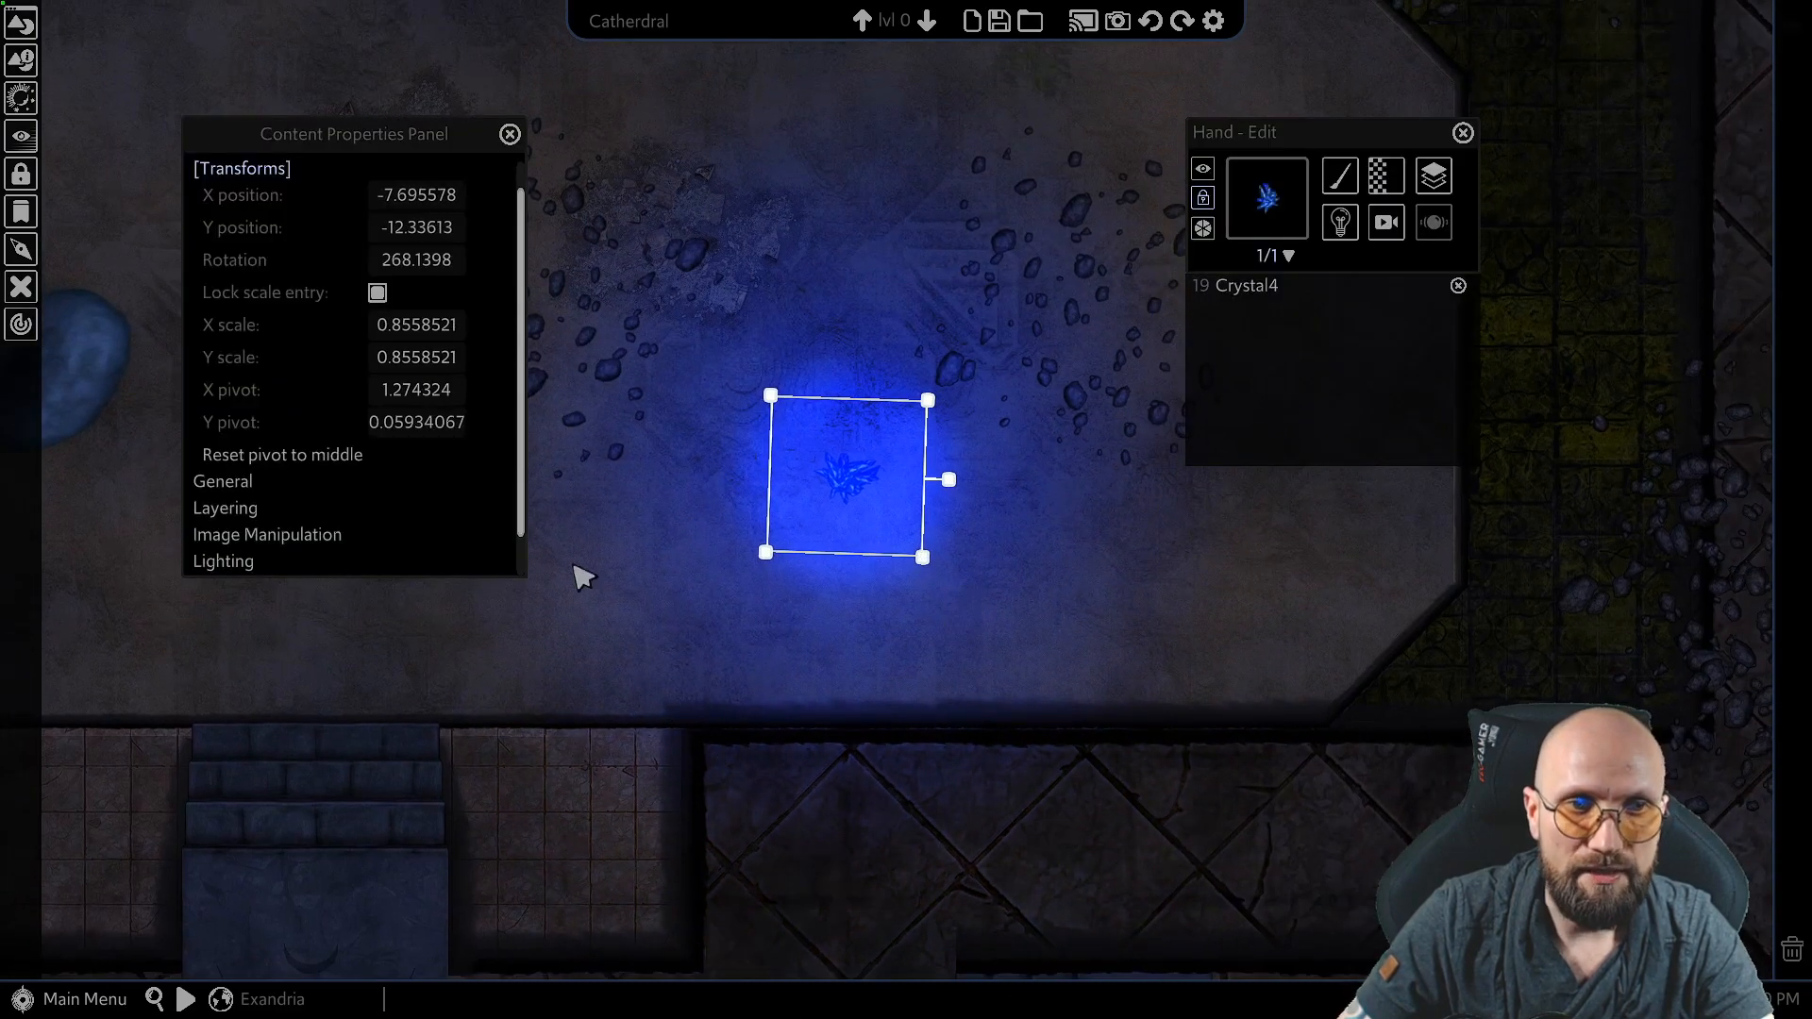
Step: Reset the crystal's pivot to the middle
left_click(309, 457)
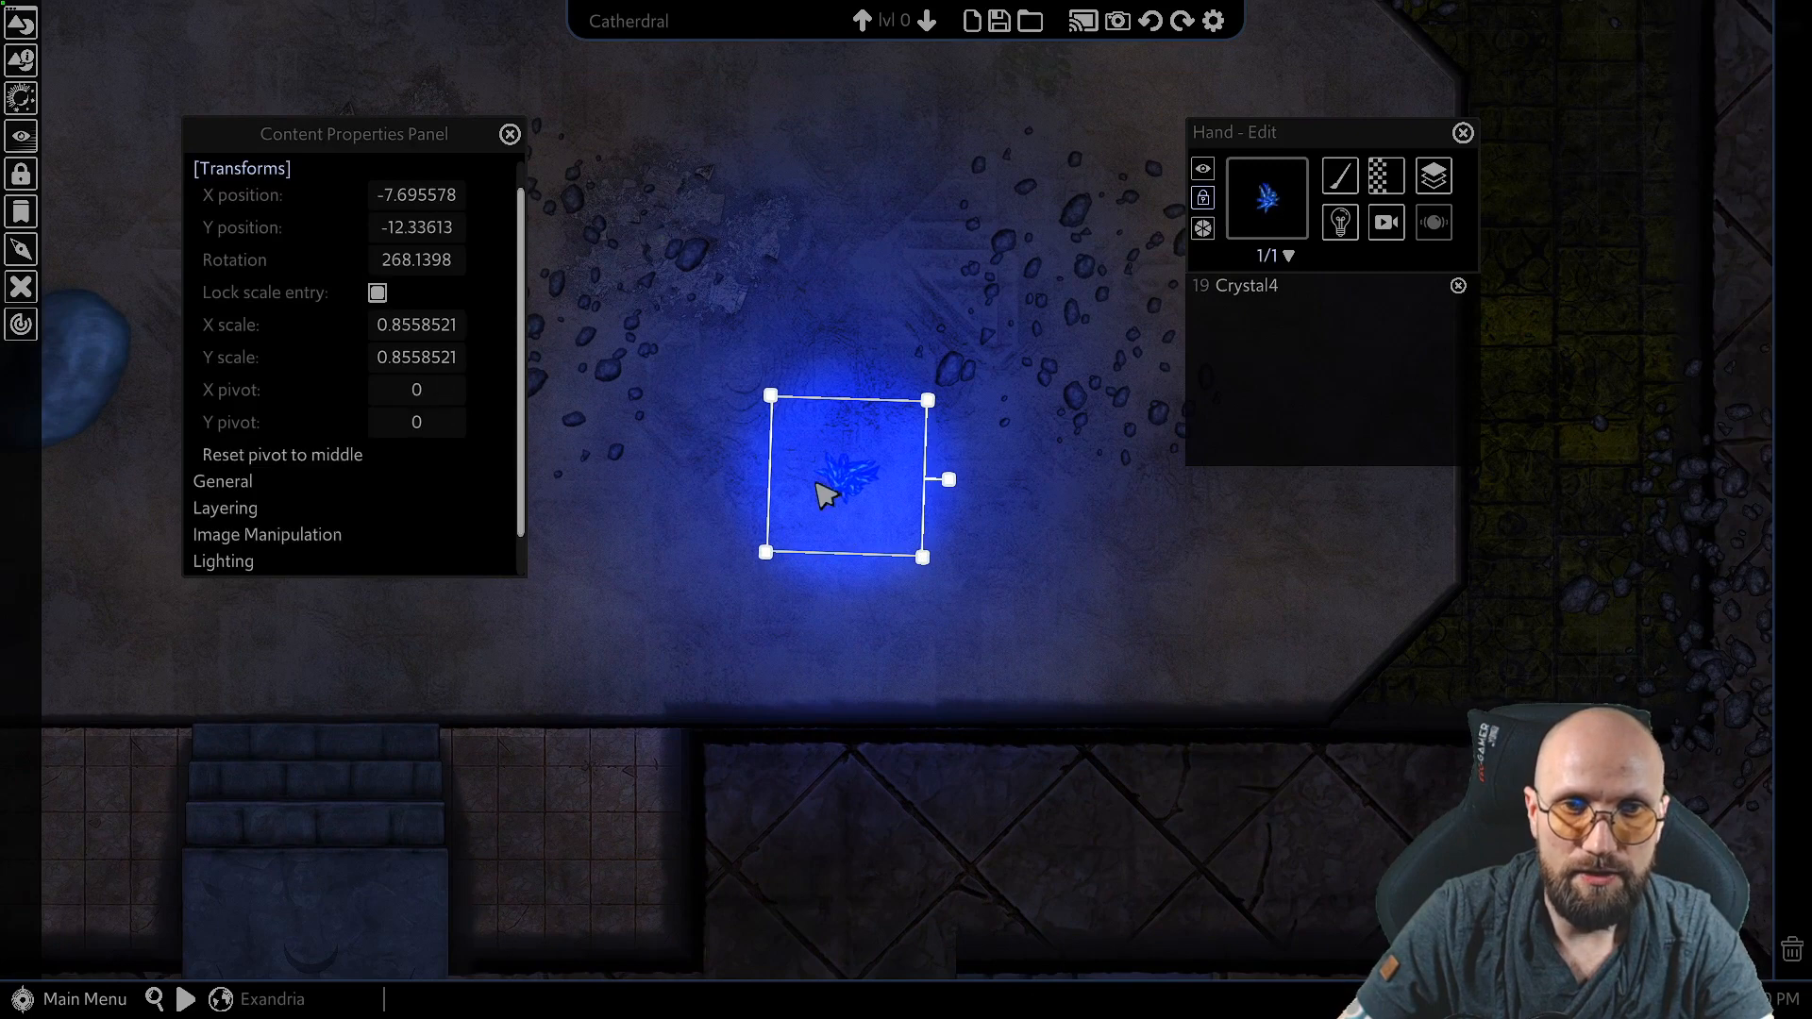
left_click(861, 485)
left_click(827, 485)
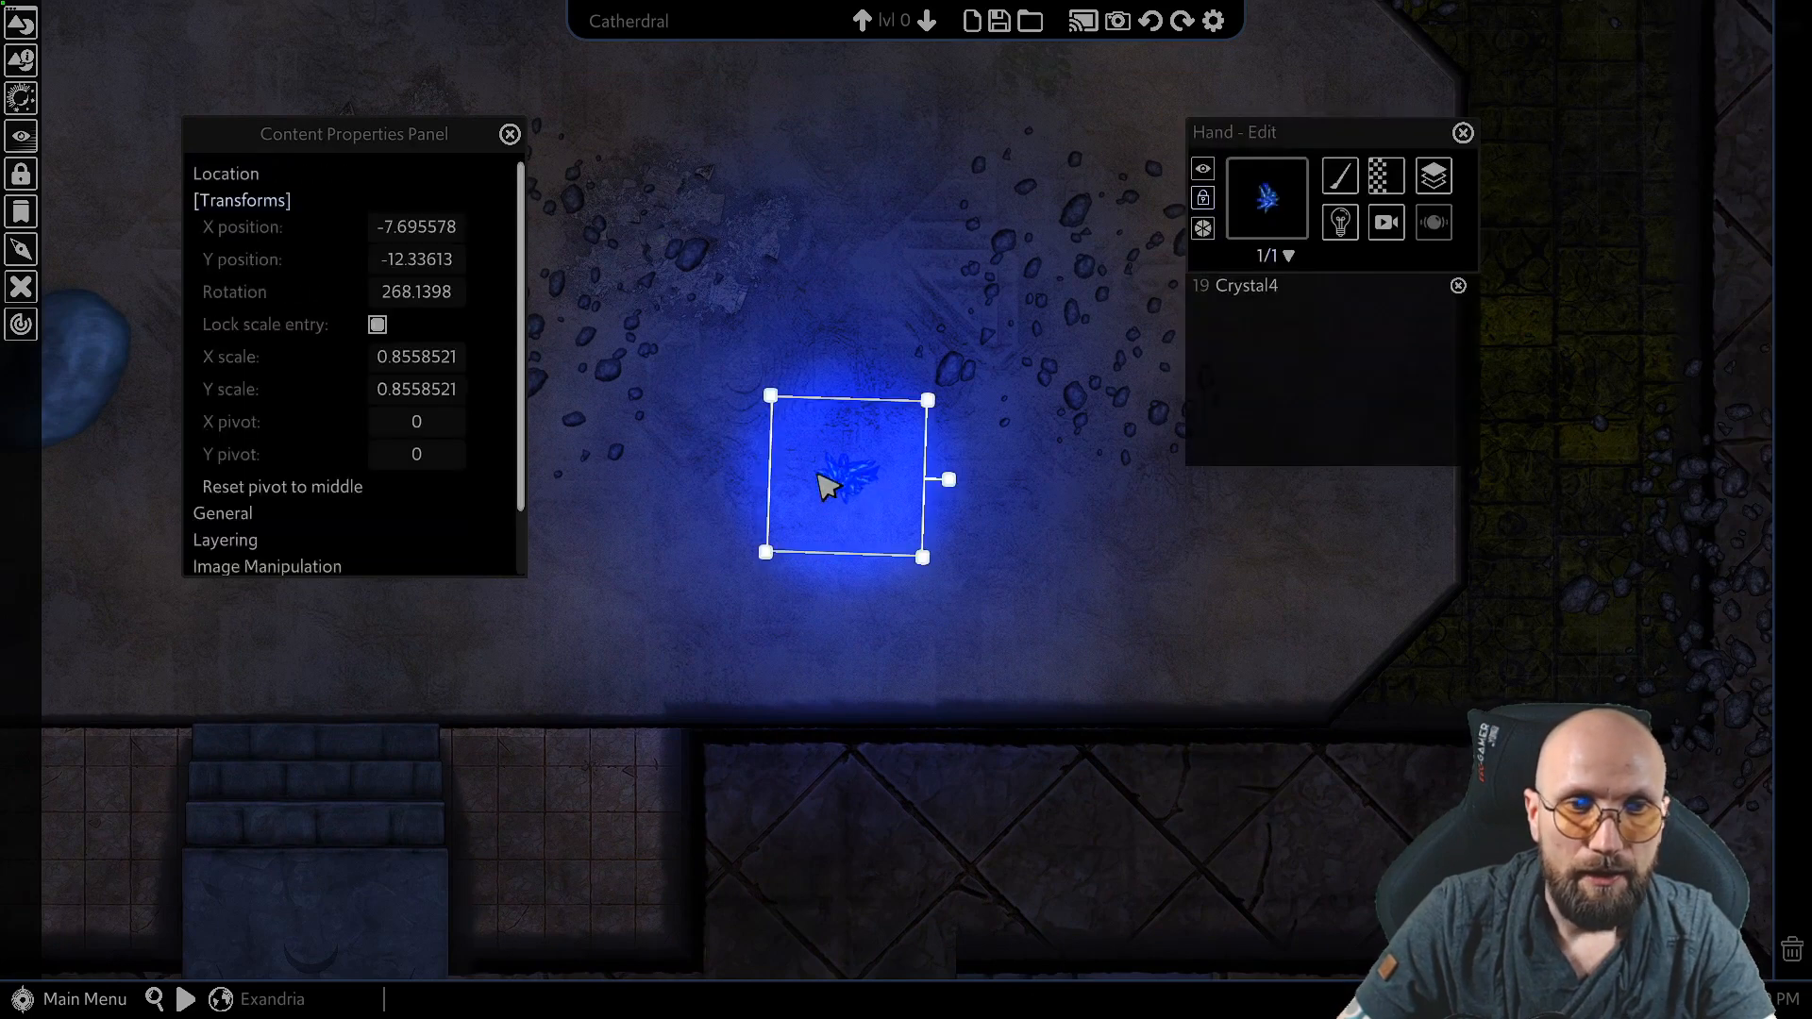
Step: Replace the expanded transforms with the crystal's General properties, and switch its Hidden option on and off again
scroll(257, 487, "down", 1)
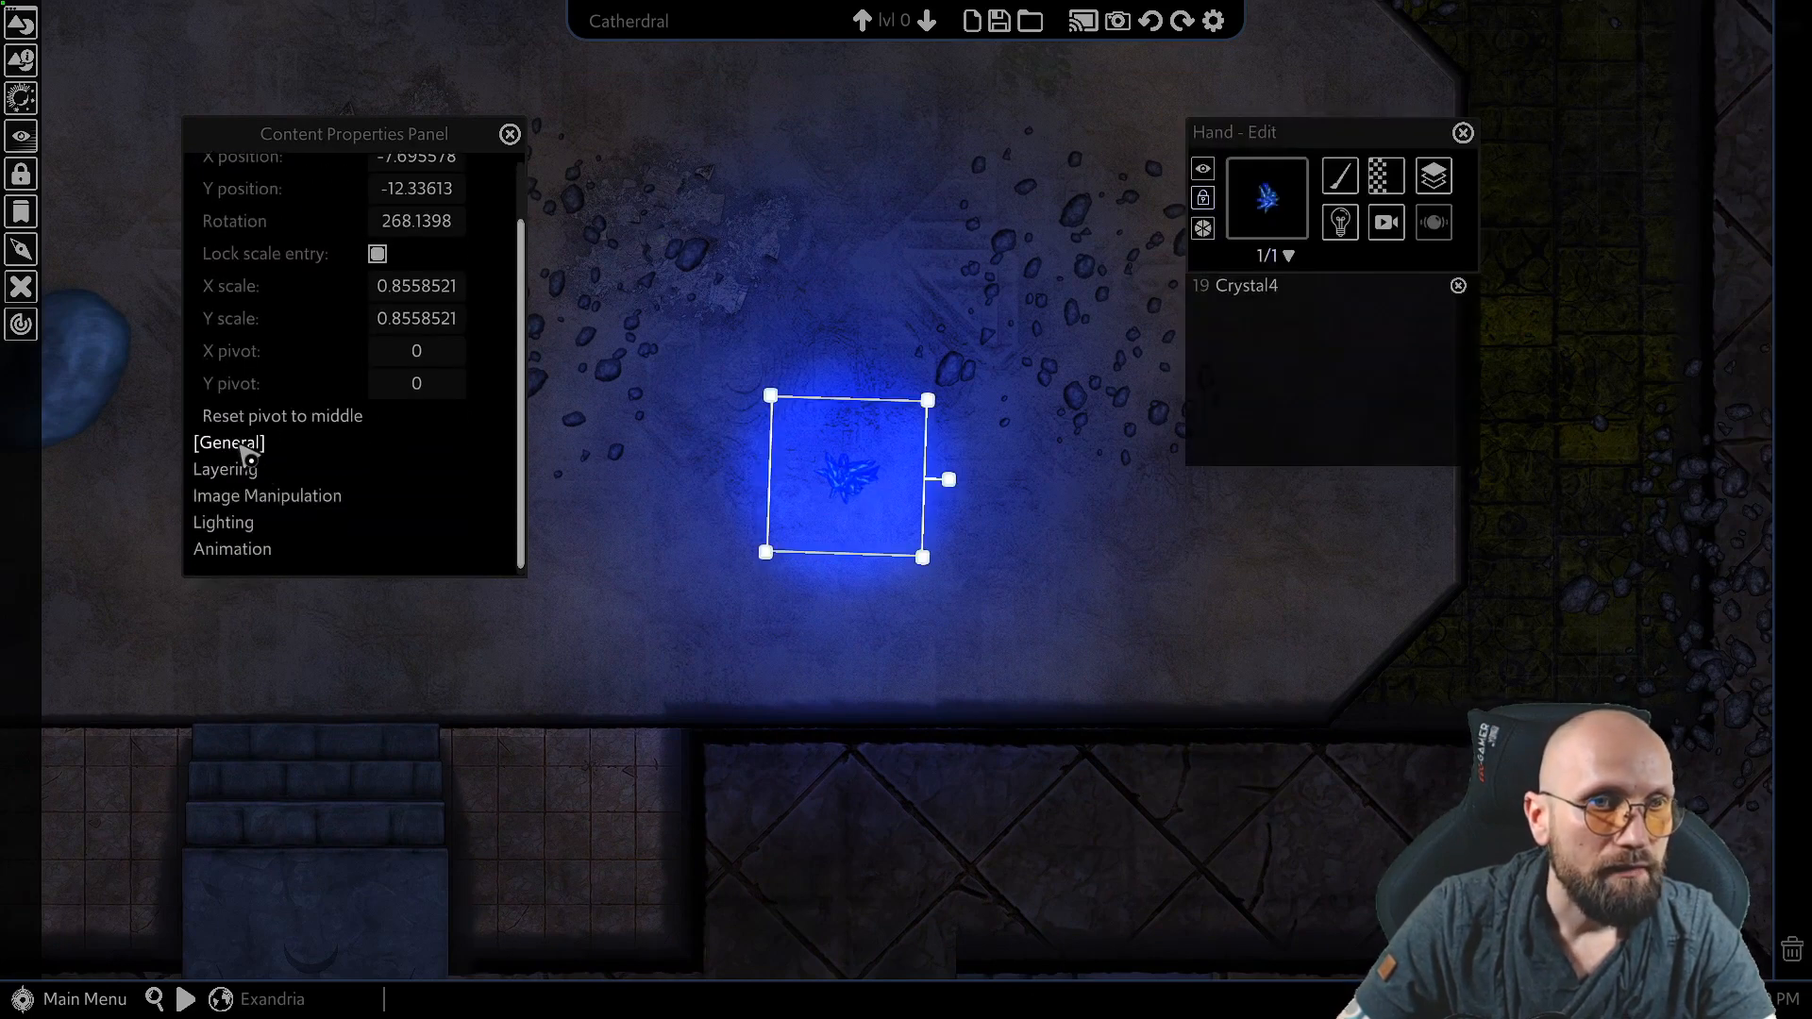
scroll(255, 319, "up", 2)
left_click(278, 200)
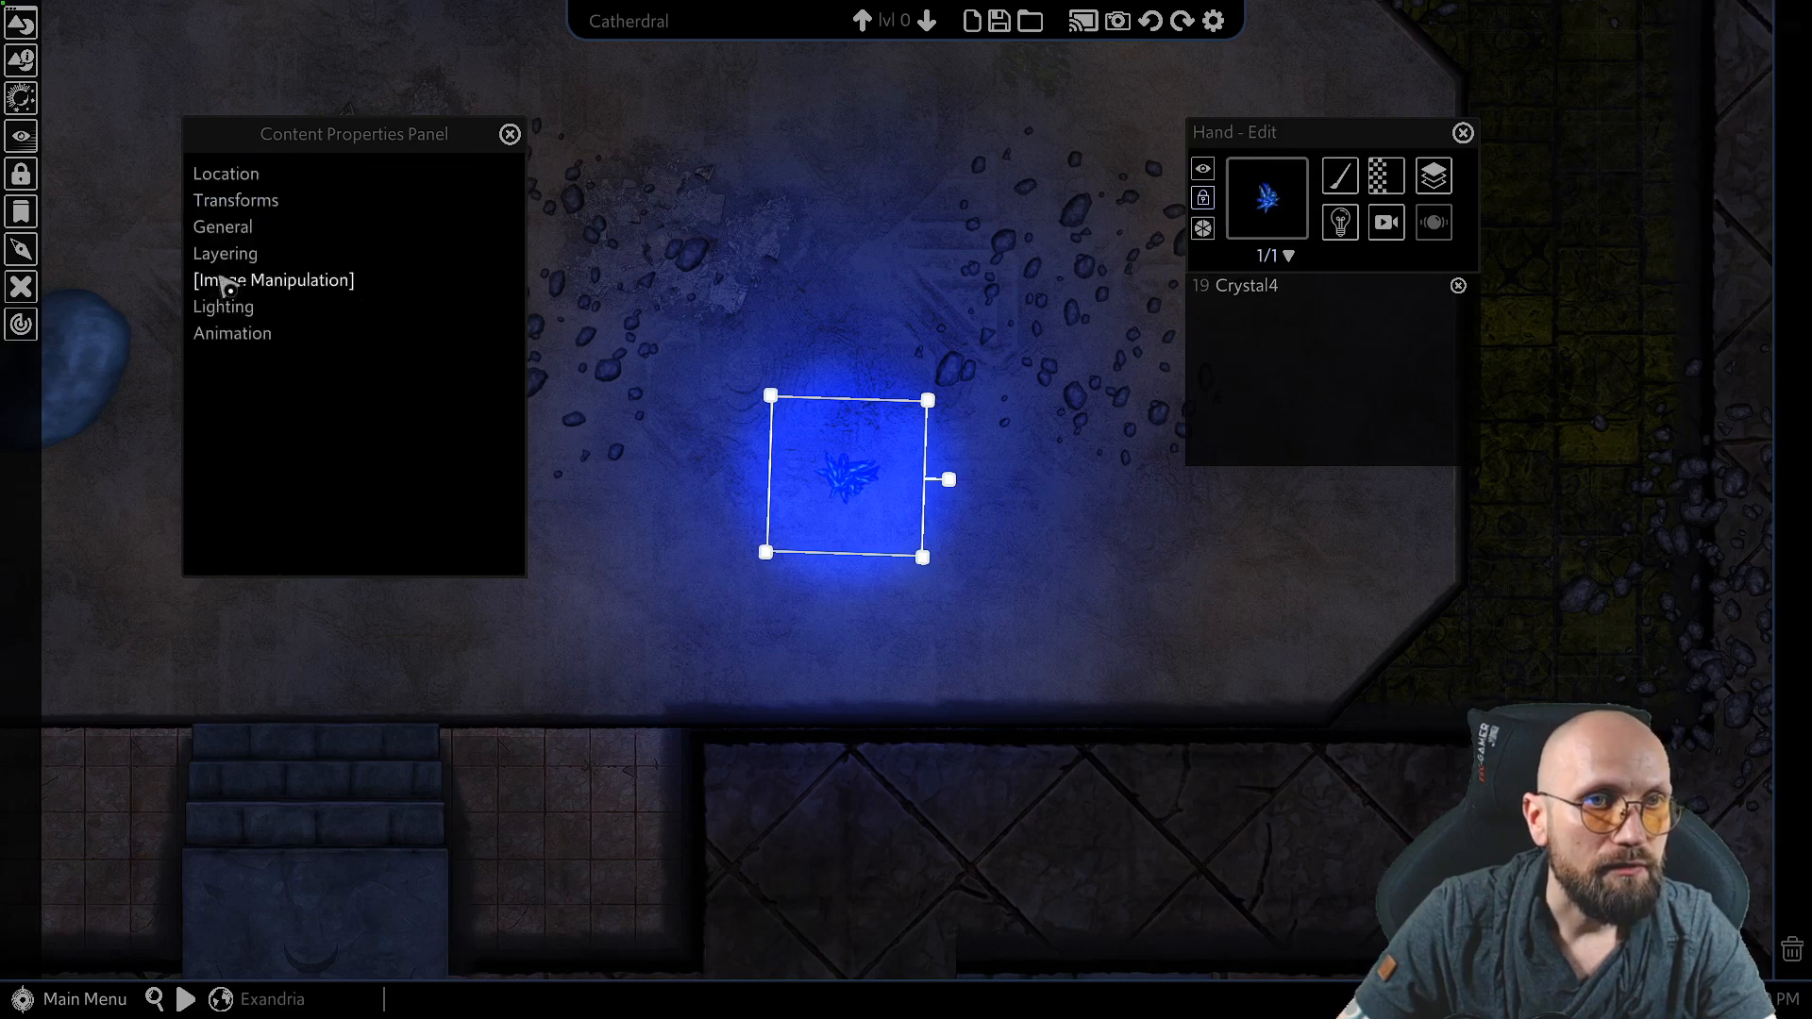
left_click(221, 228)
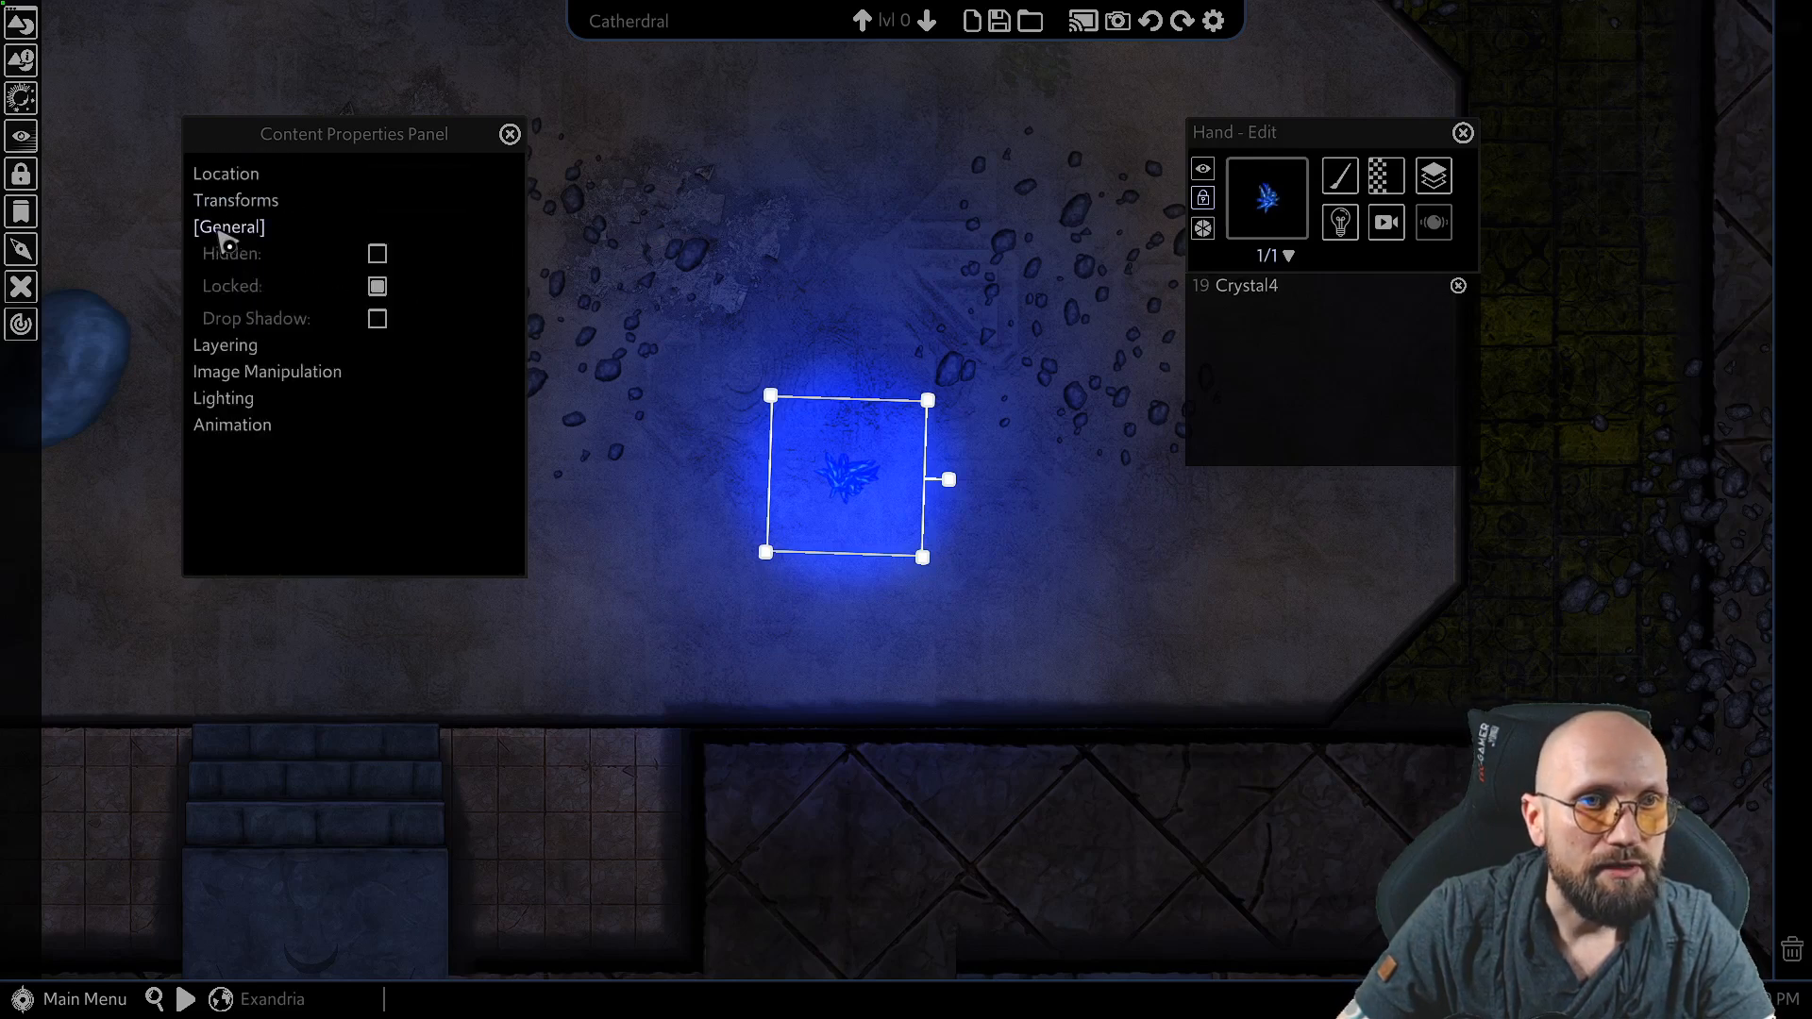
left_click(377, 255)
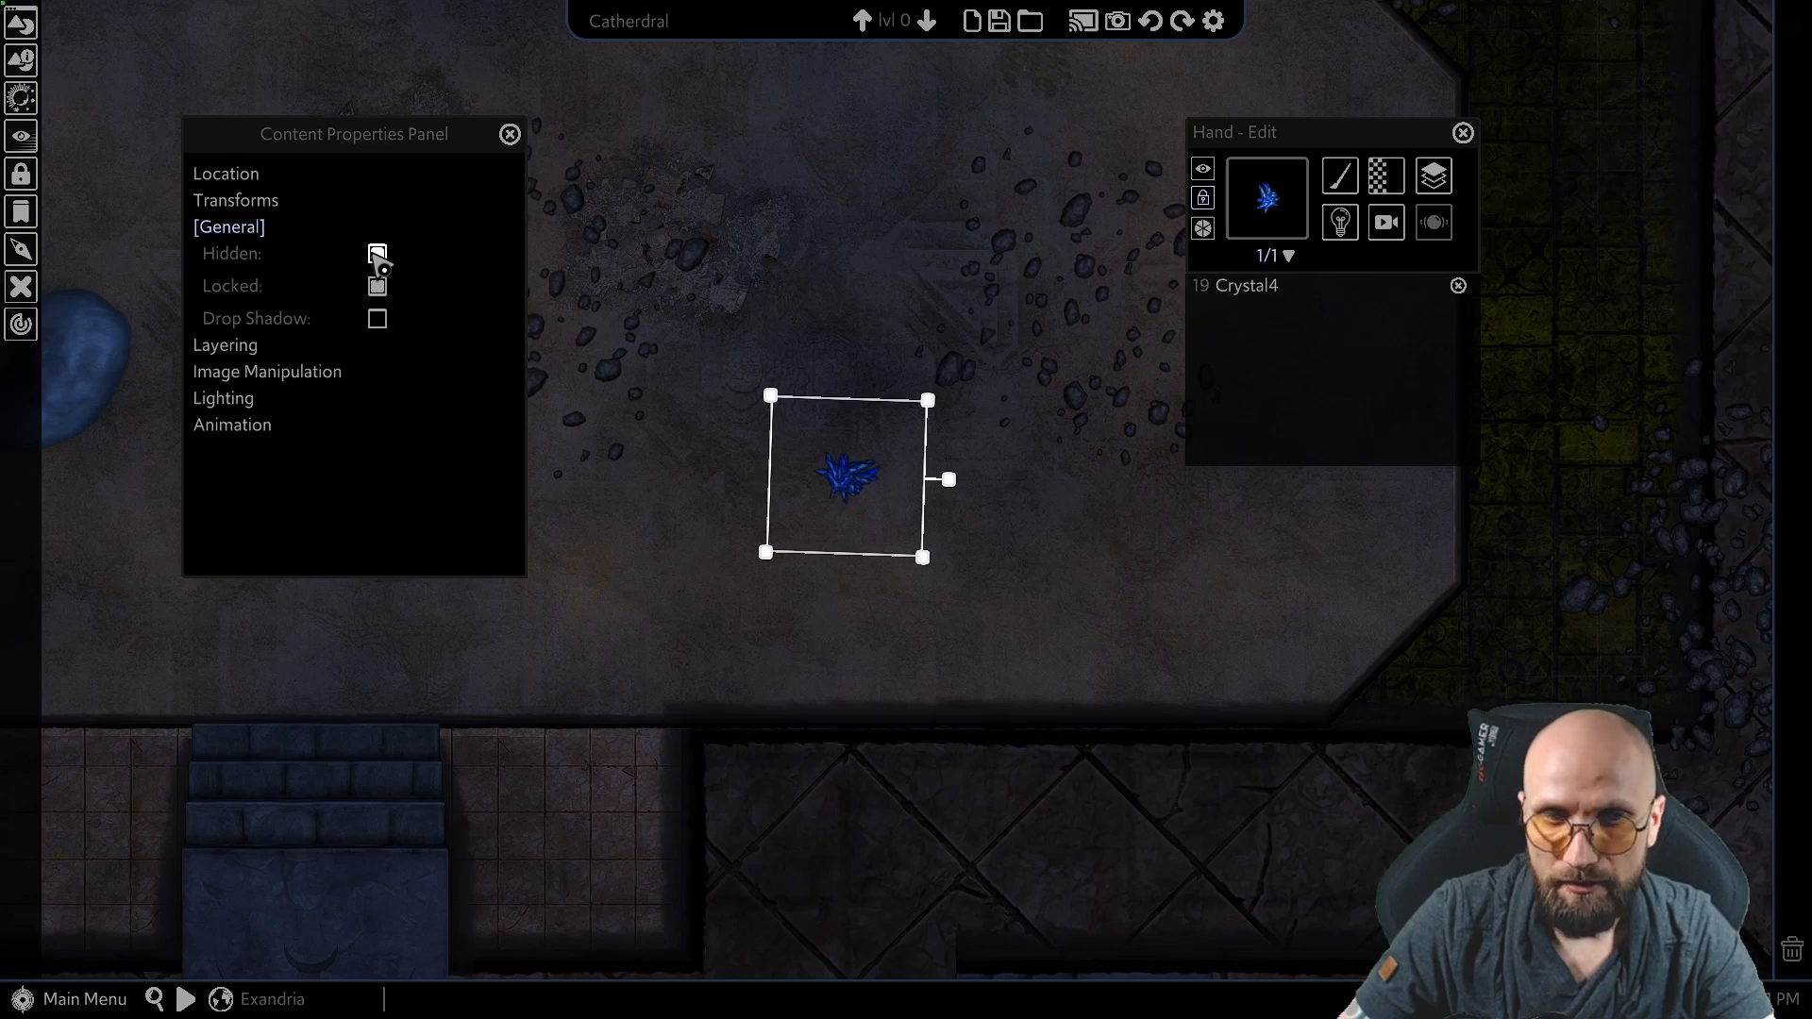
left_click(377, 255)
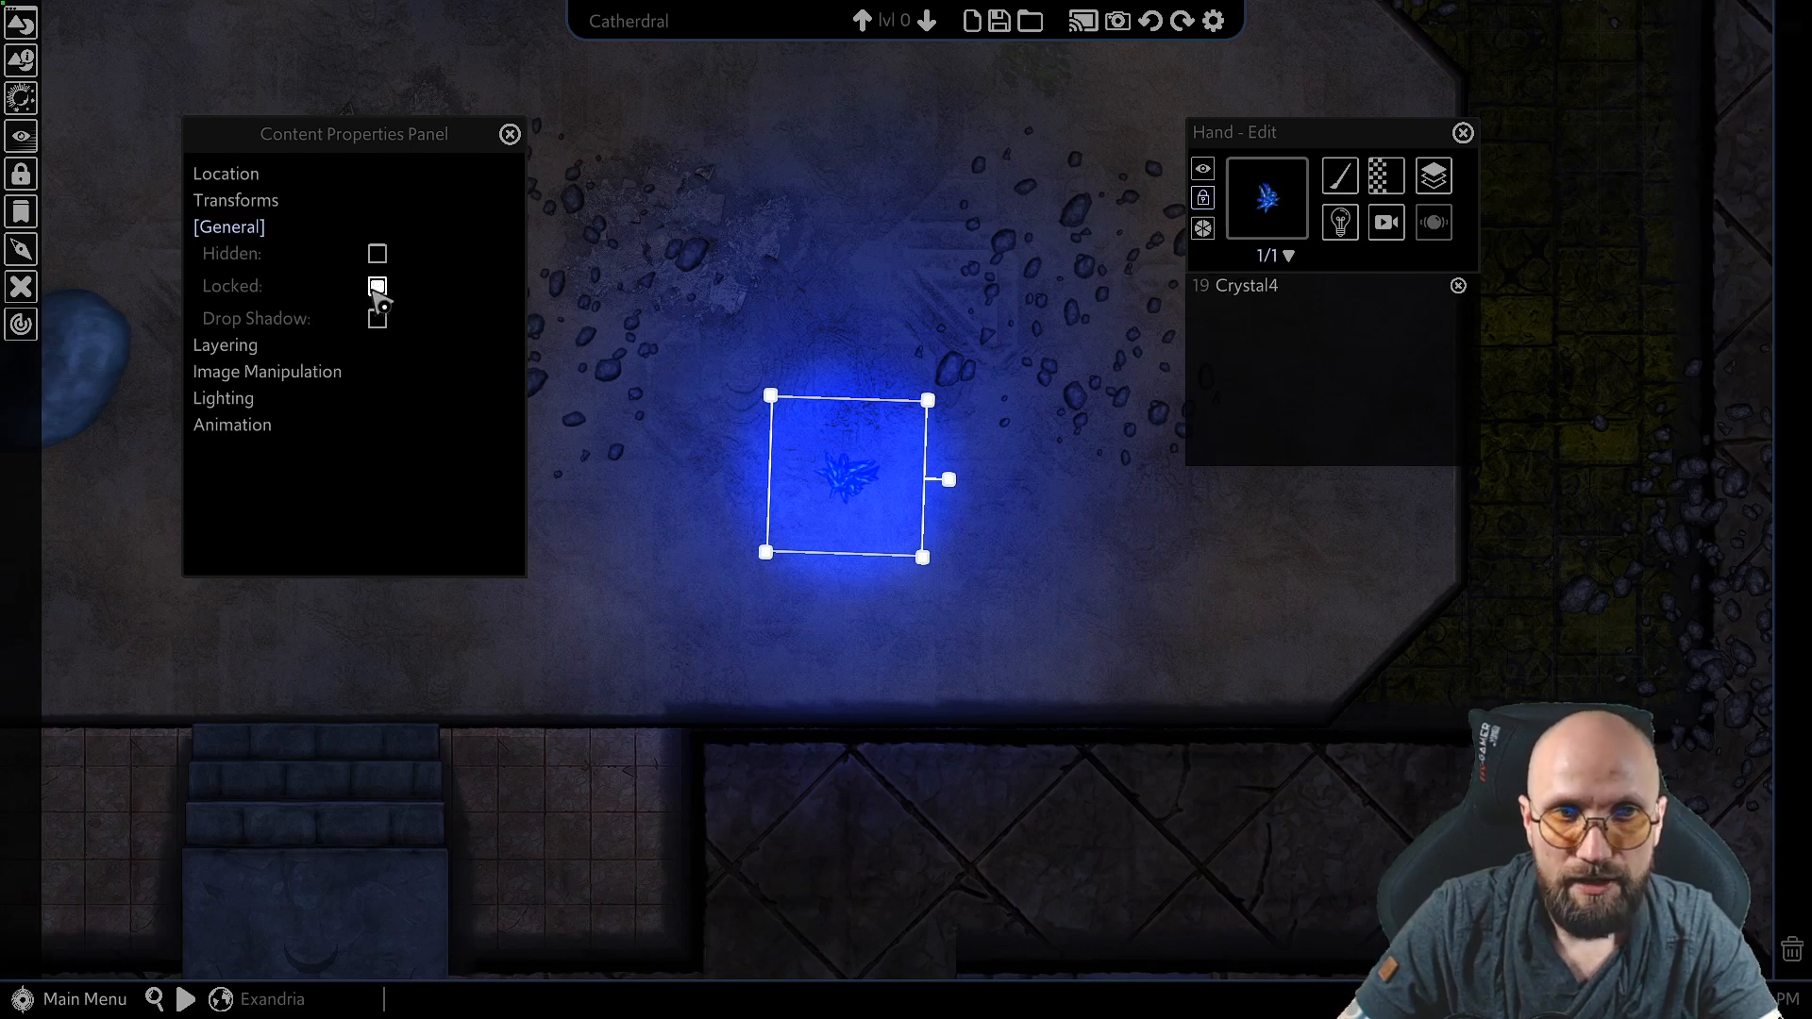
Step: Unlock the crystal, then reselect it on the map and move it a short way toward the platform's lower-right edge
left_click(712, 472)
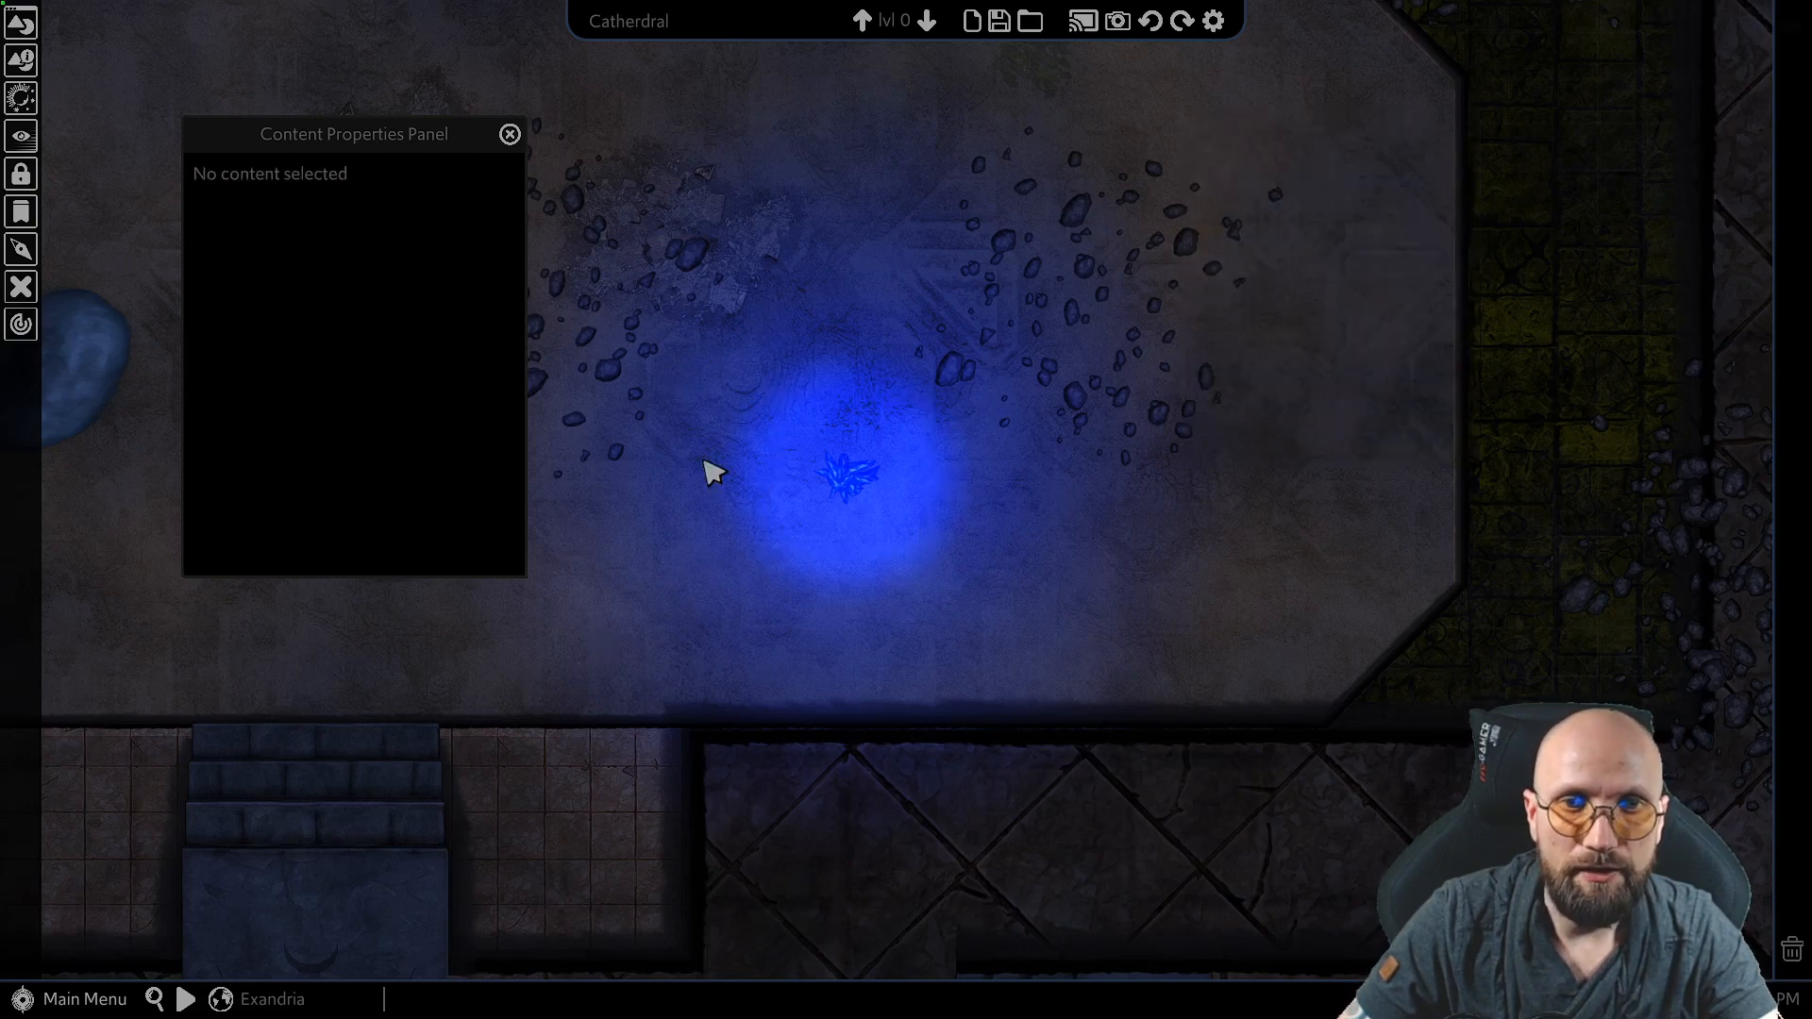
left_click_drag(746, 424, 995, 585)
left_click_drag(863, 489, 944, 547)
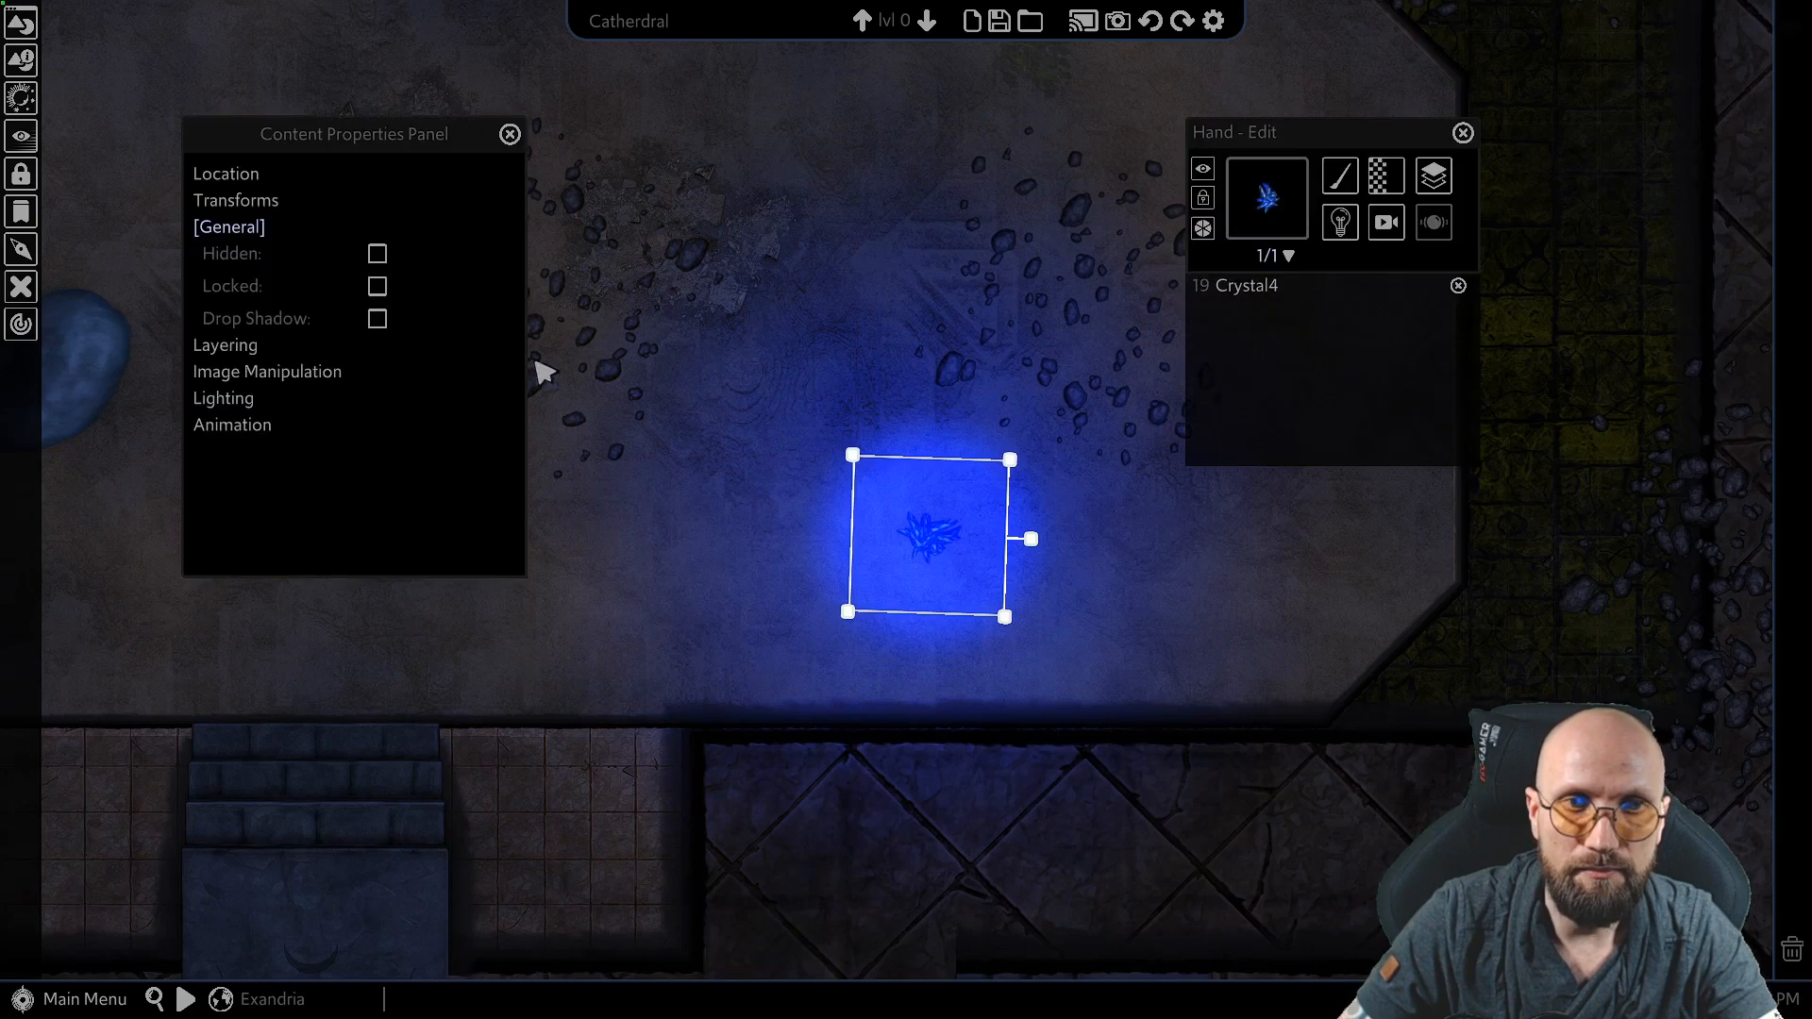
Step: Switch the crystal's drop shadow on and off twice to compare its look up close, then collapse the General properties
middle_click_drag(733, 475, 586, 435)
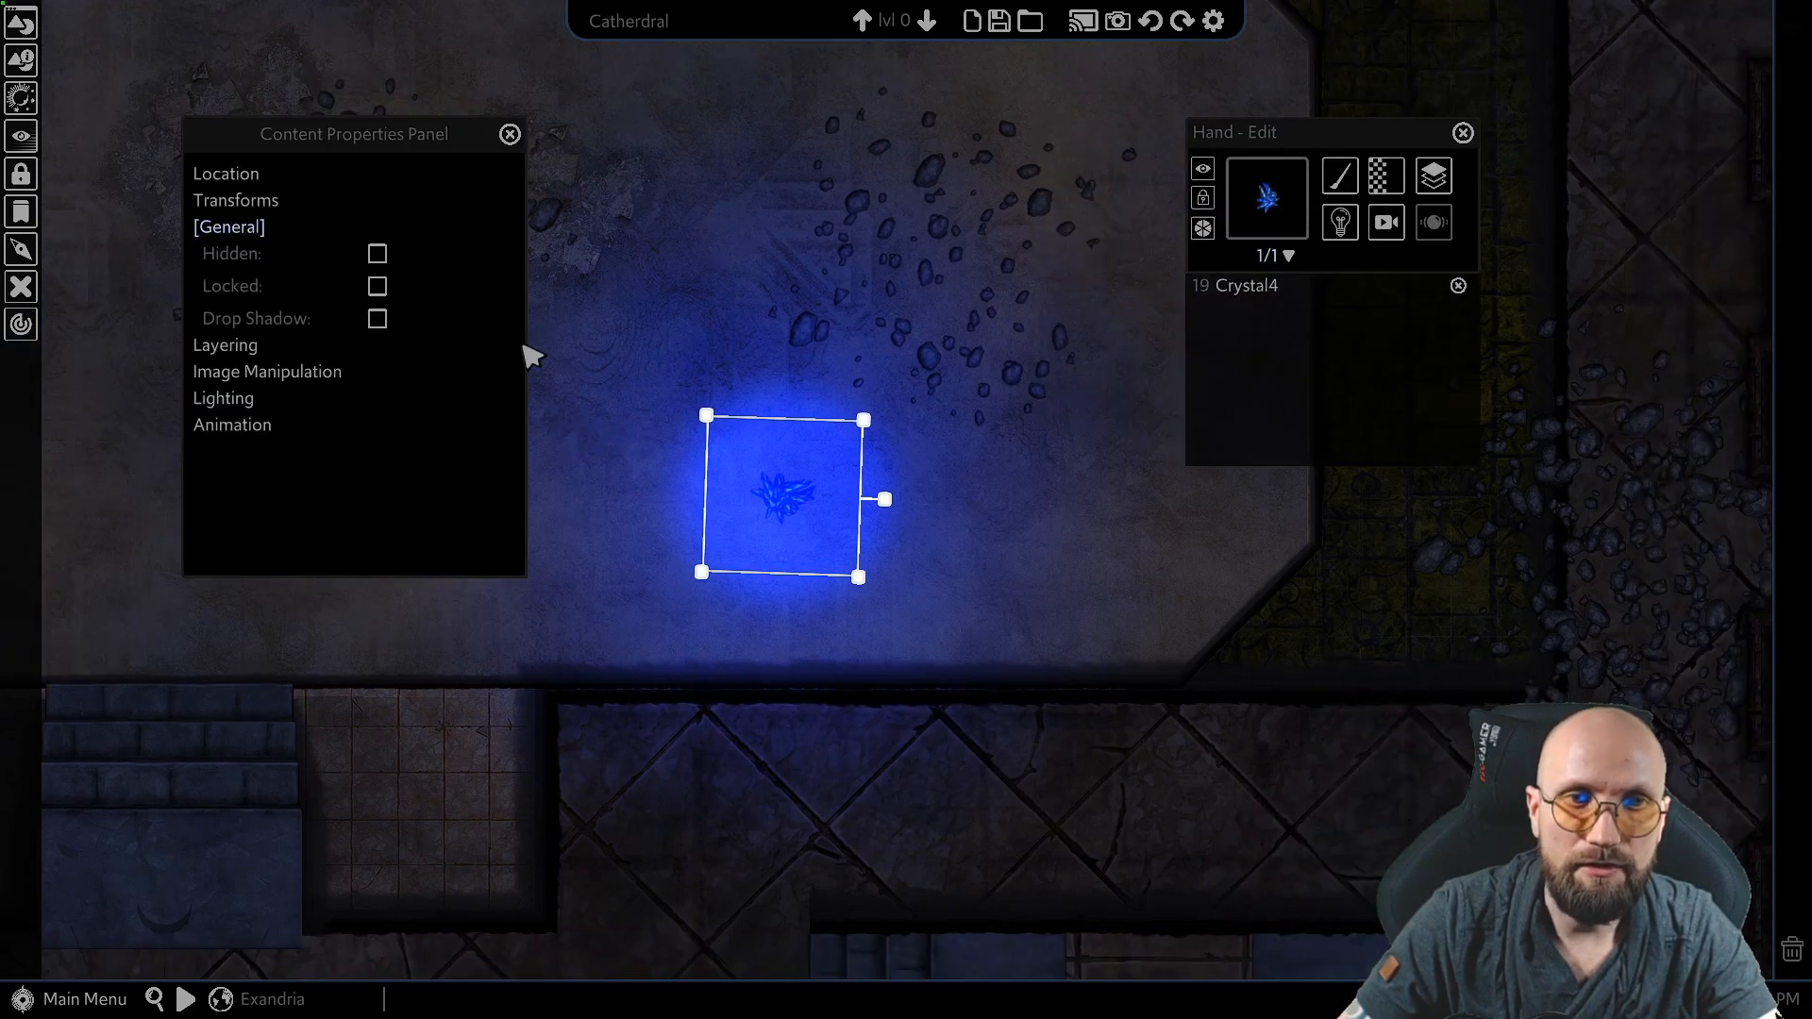
scroll(531, 356, "up", 2)
left_click(379, 319)
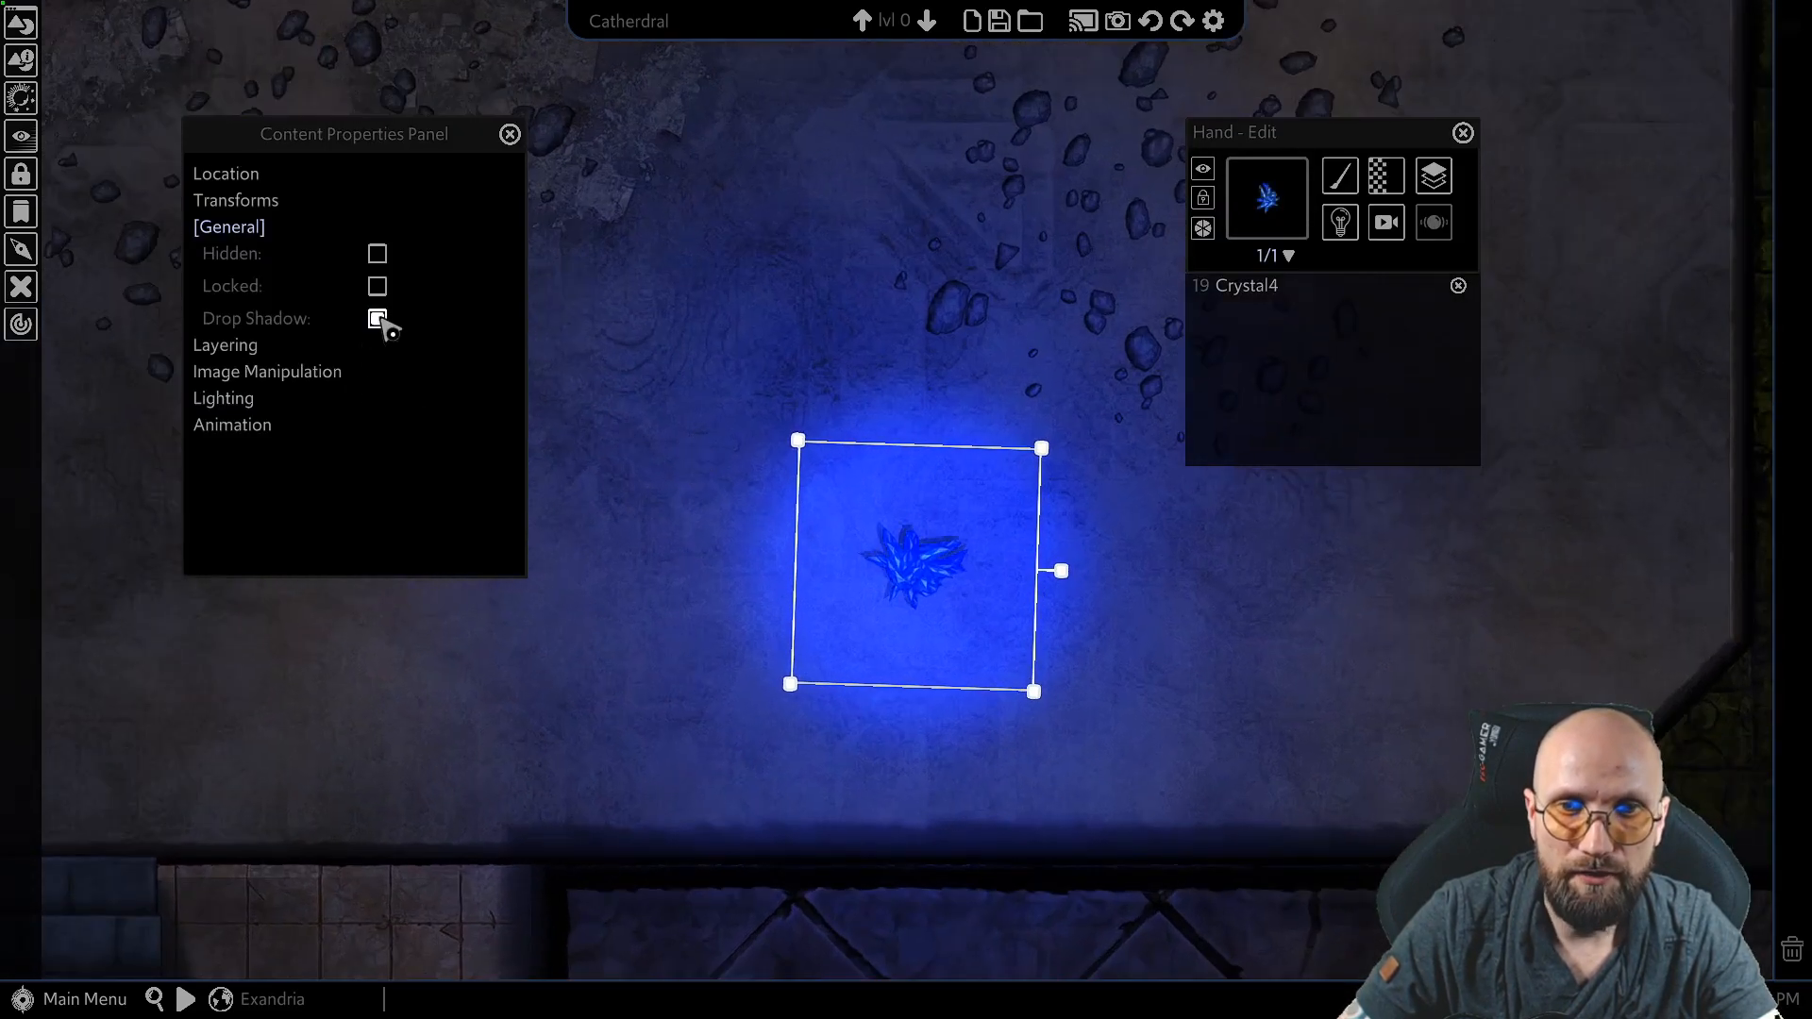
left_click(378, 319)
scroll(906, 538, "up", 4)
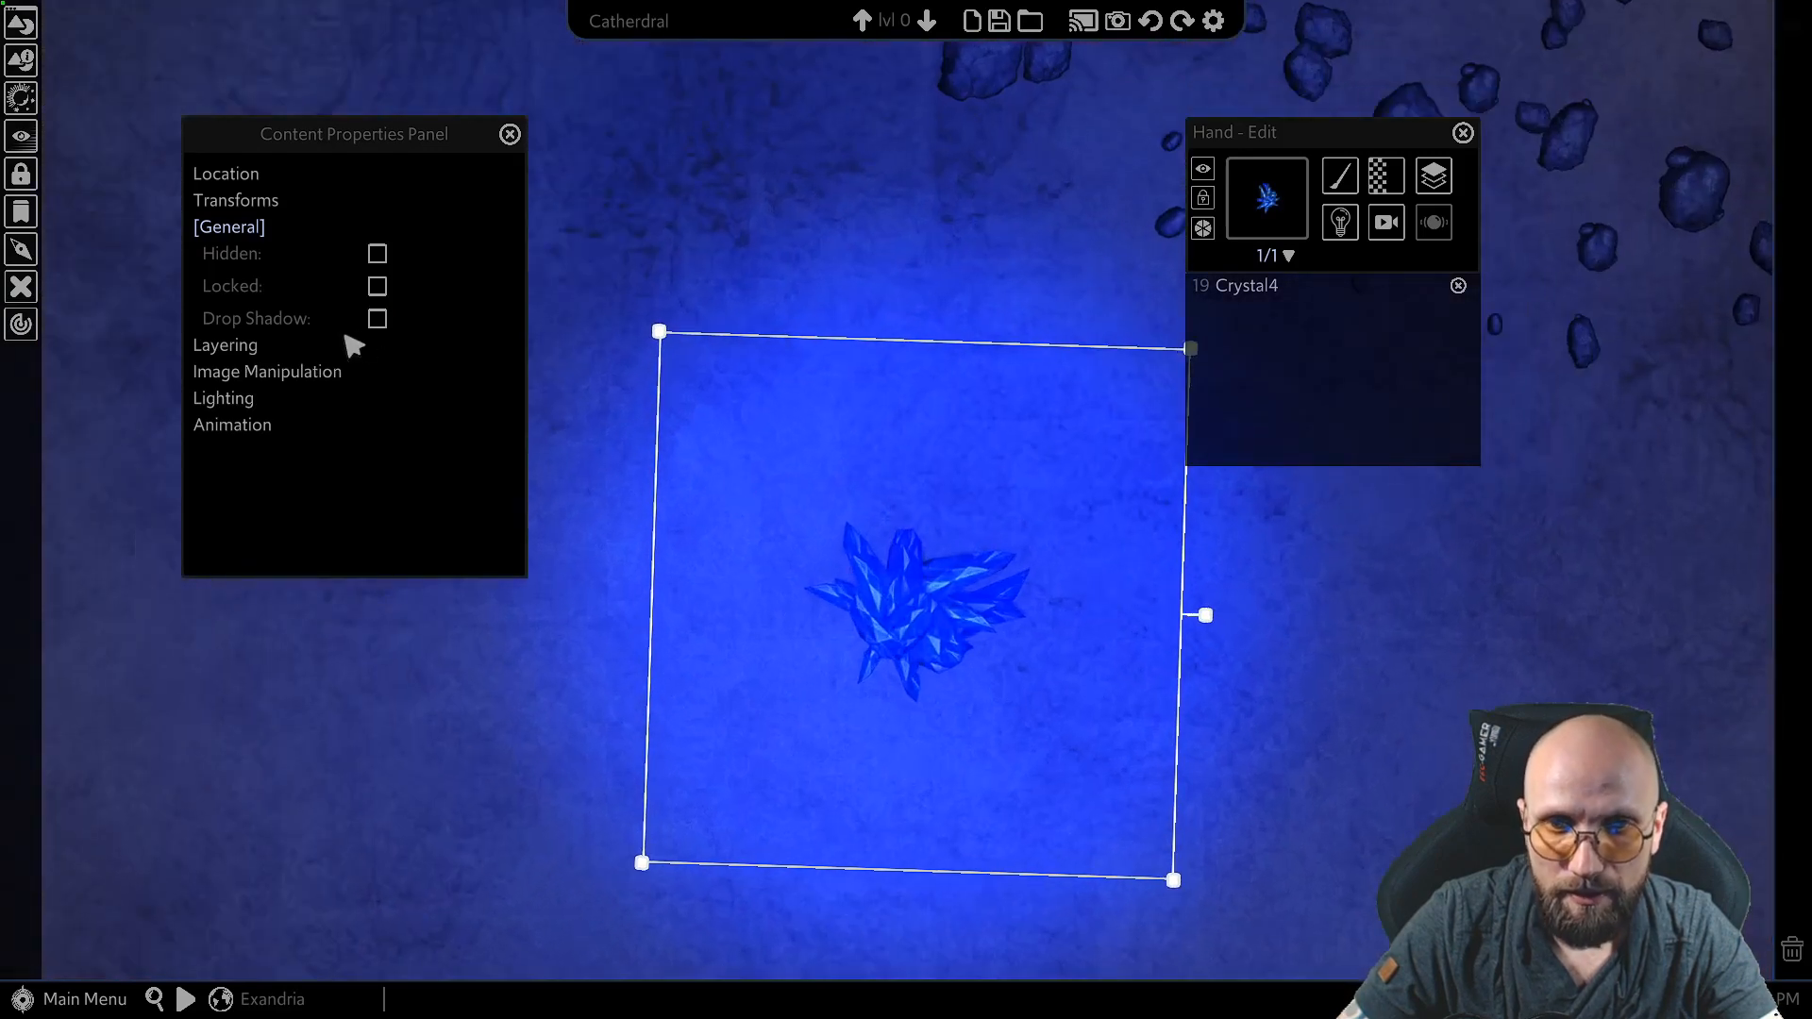
left_click(378, 319)
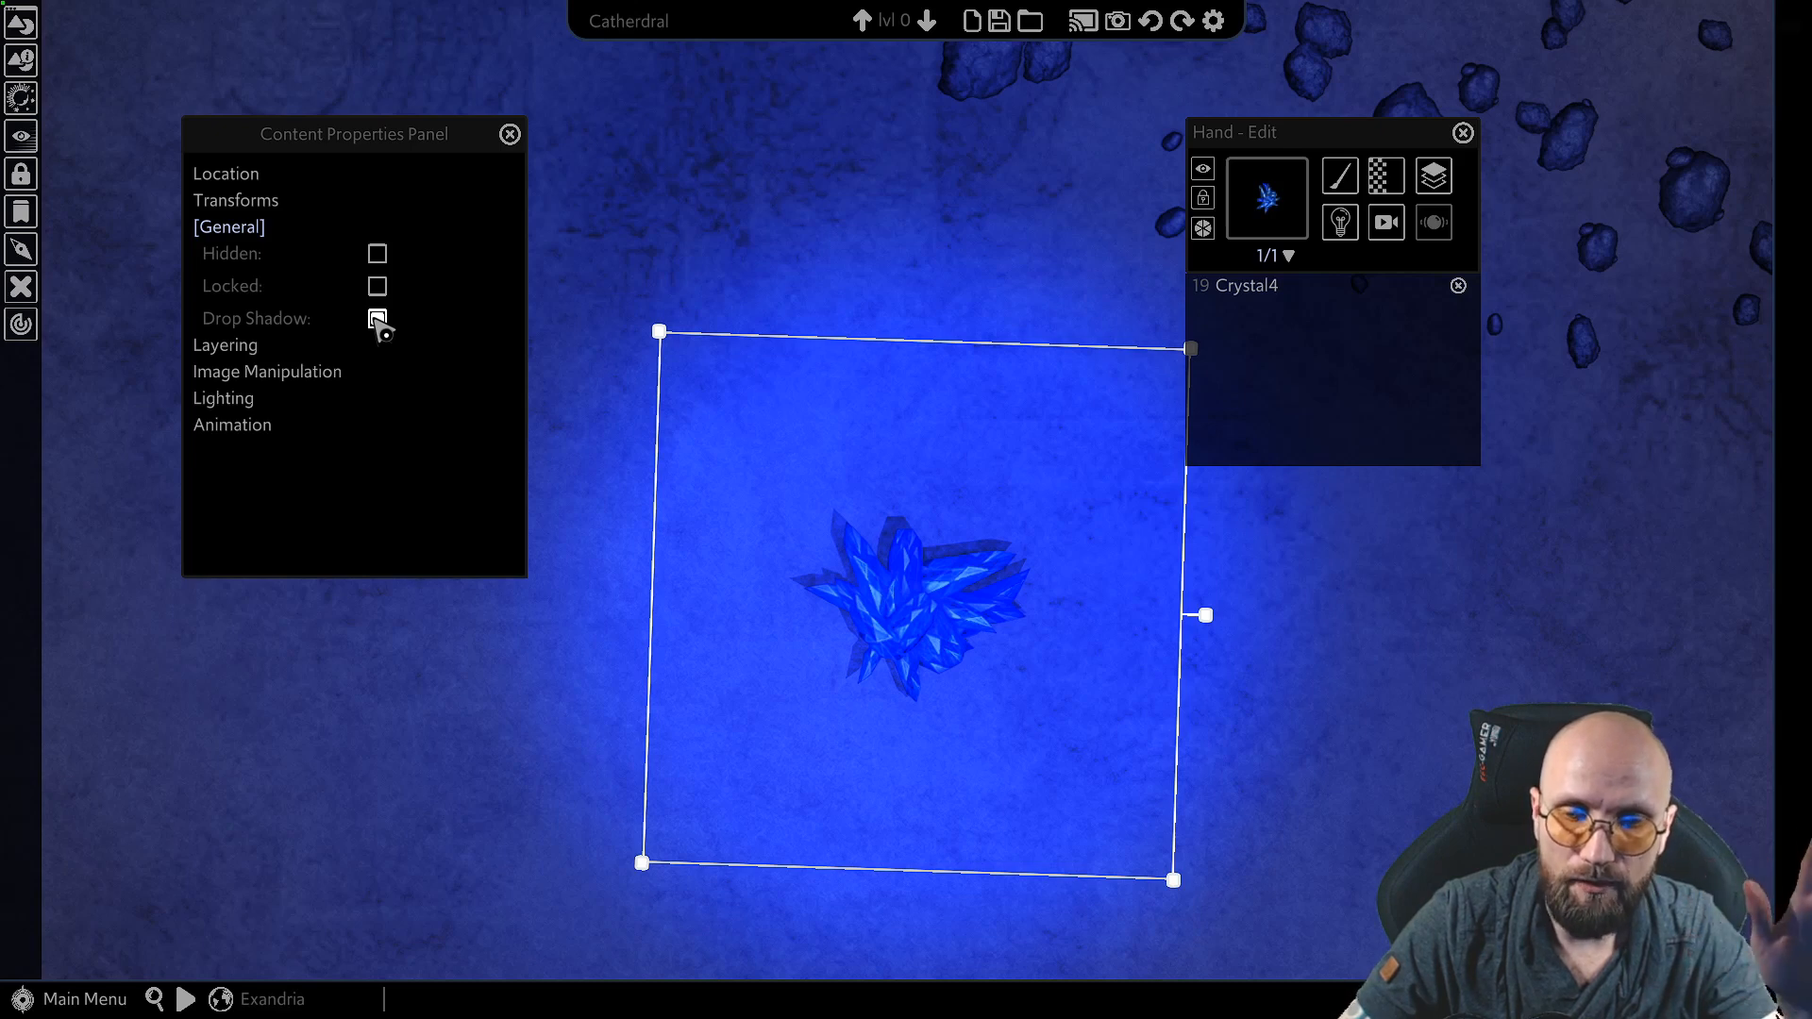
left_click(377, 319)
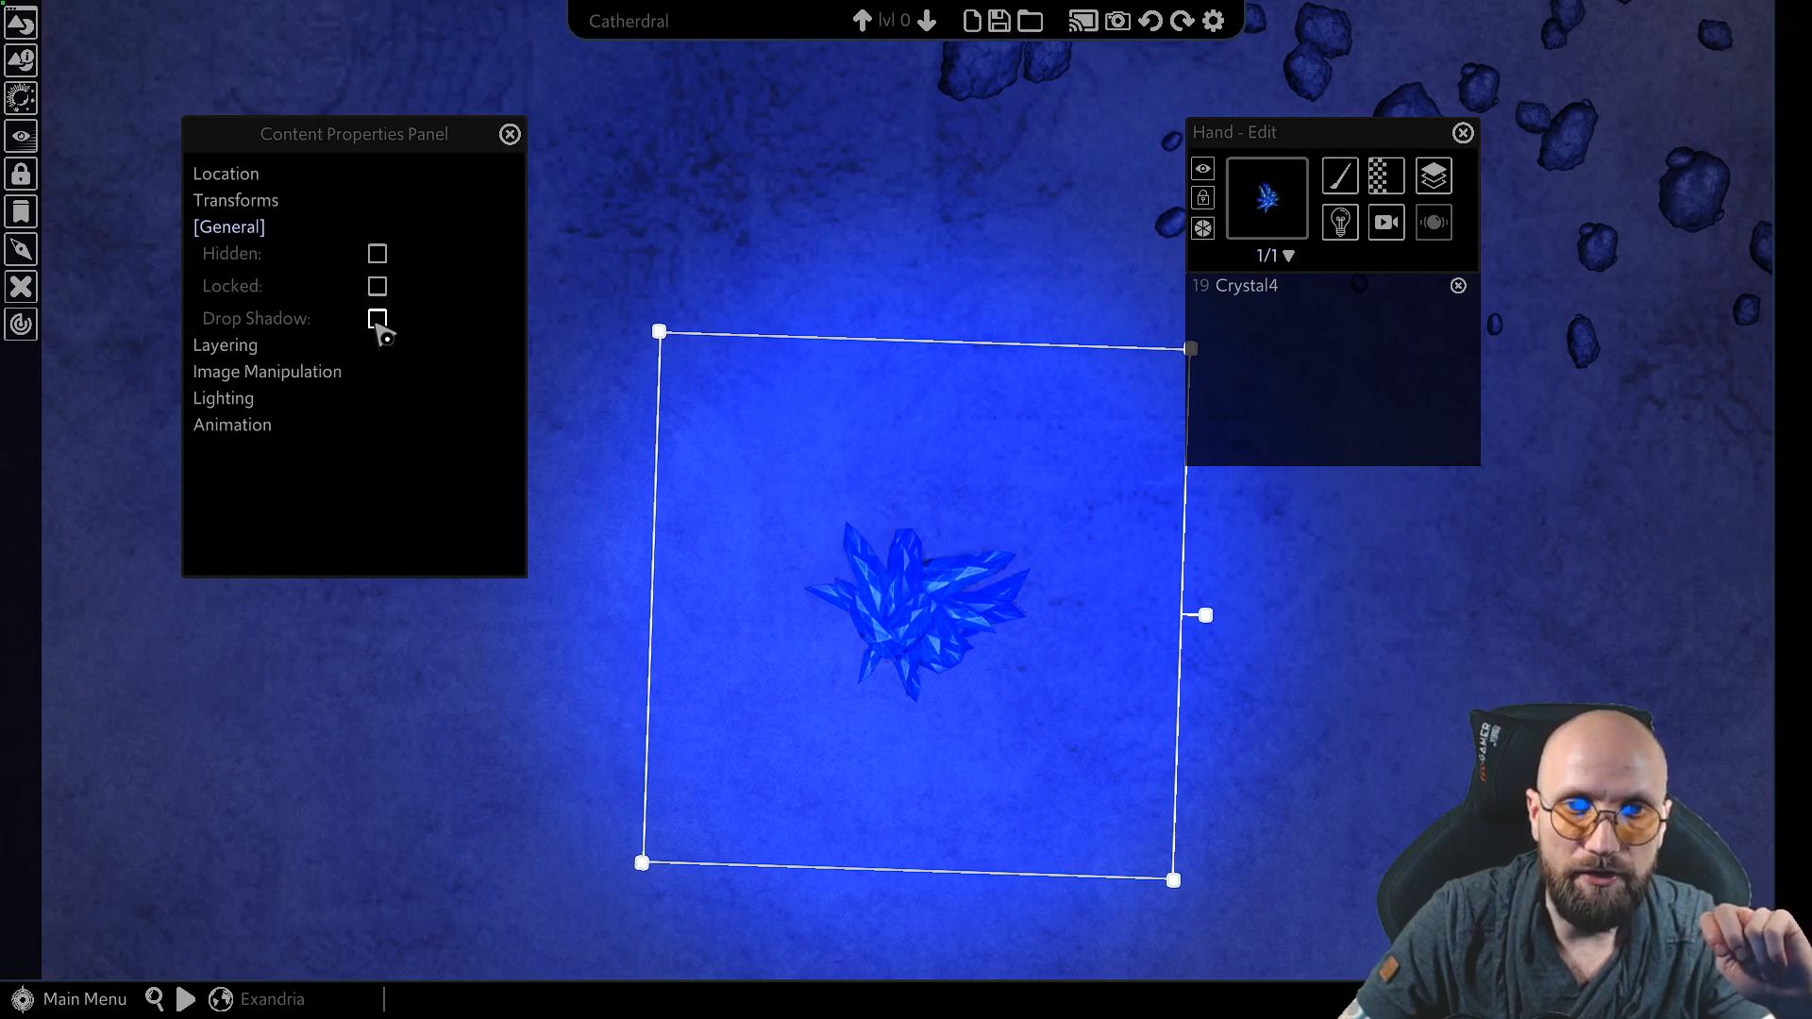
scroll(836, 707, "down", 3)
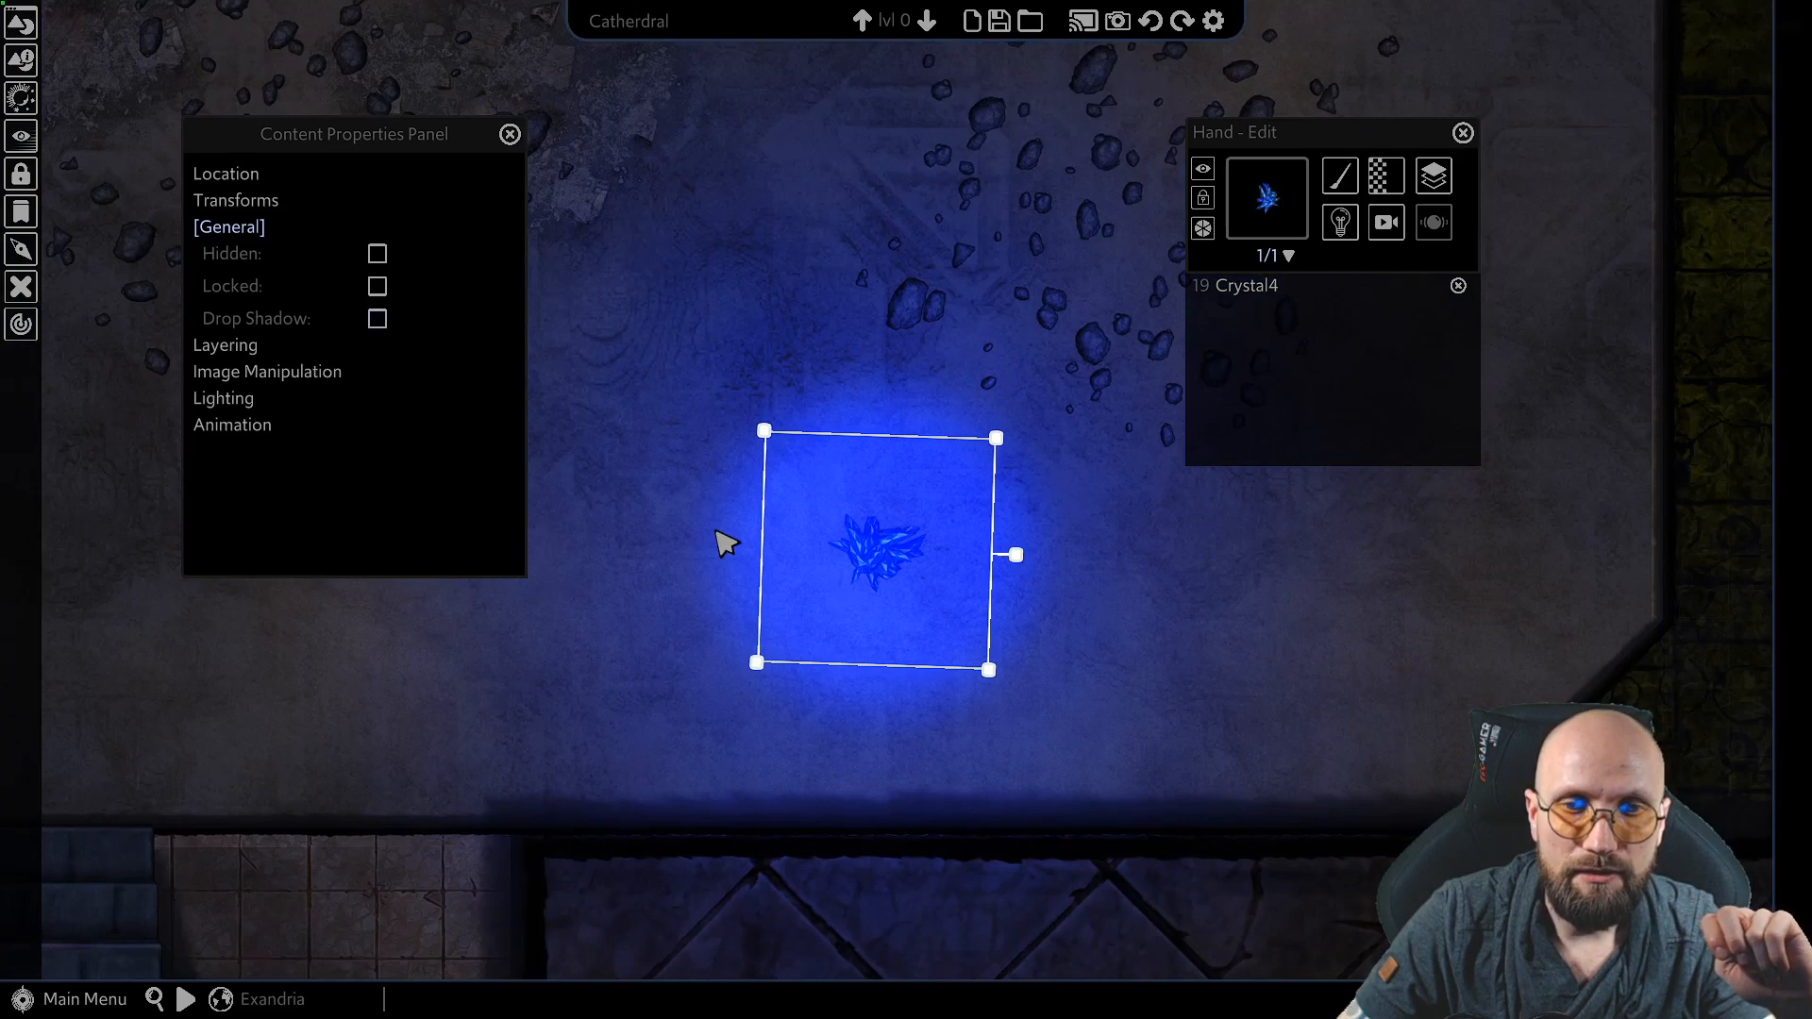
left_click(228, 229)
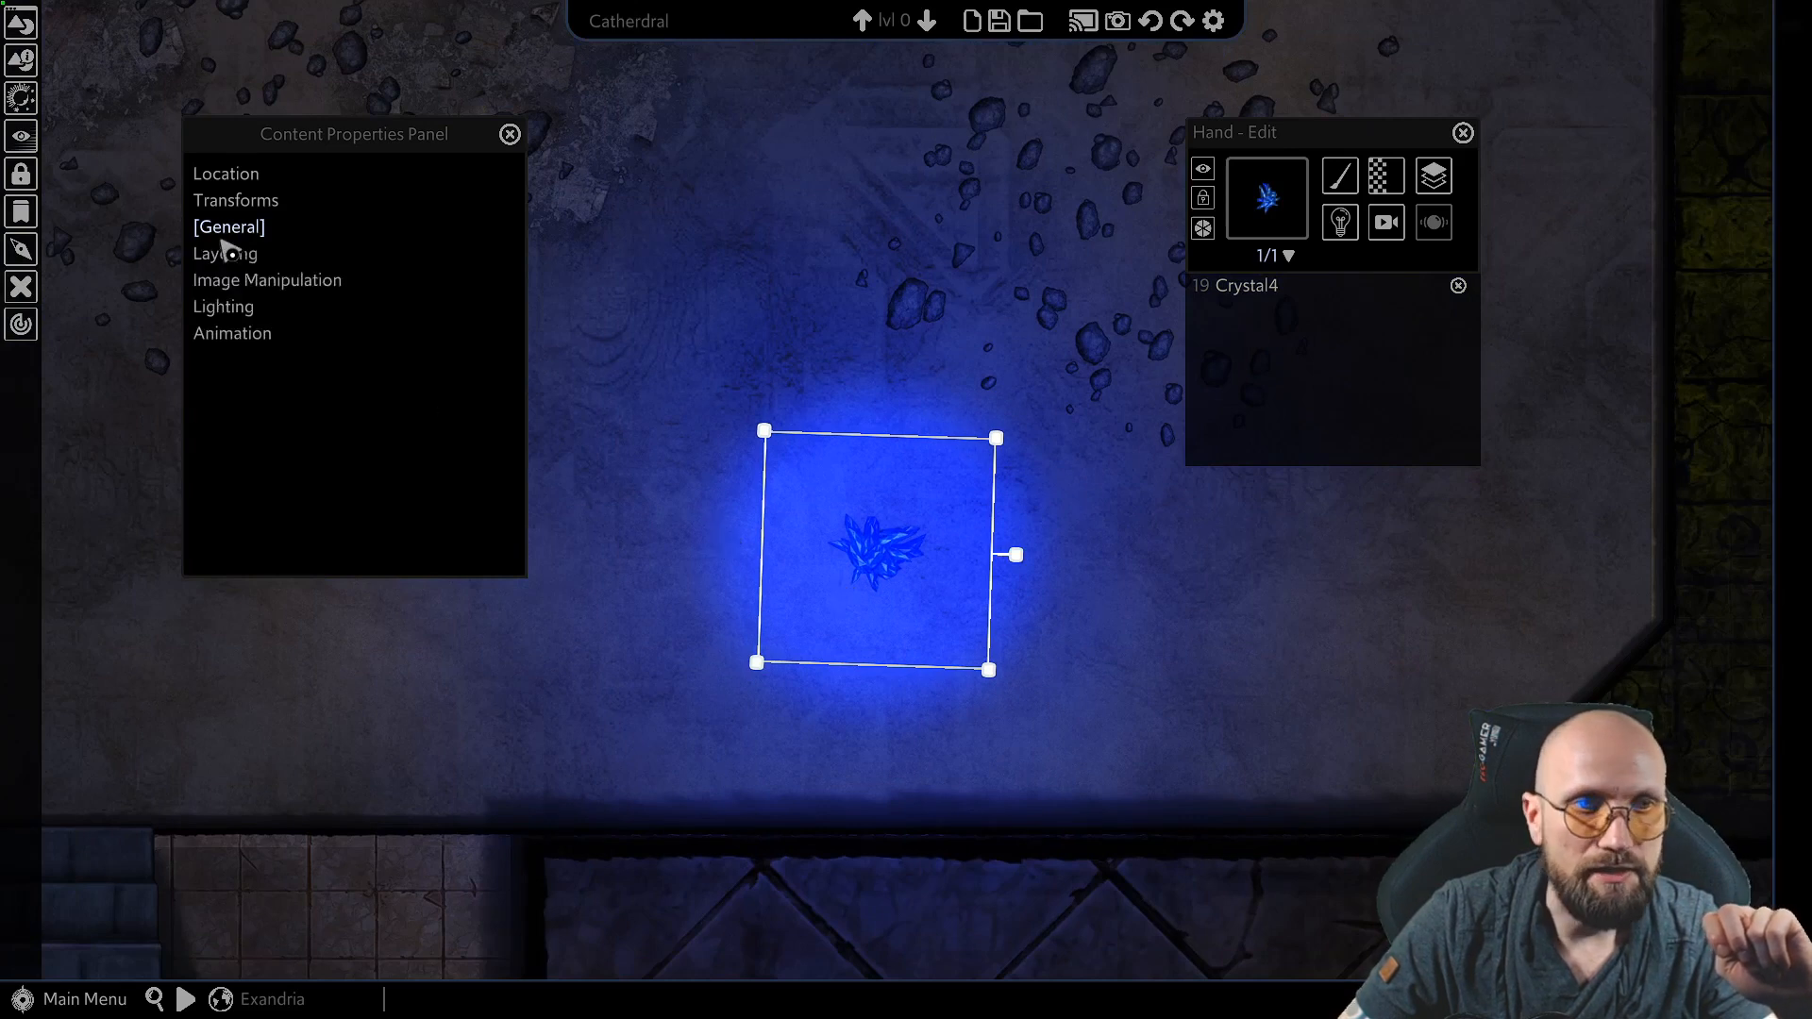
Step: Expand the Layering properties of the selected crystal
left_click(230, 253)
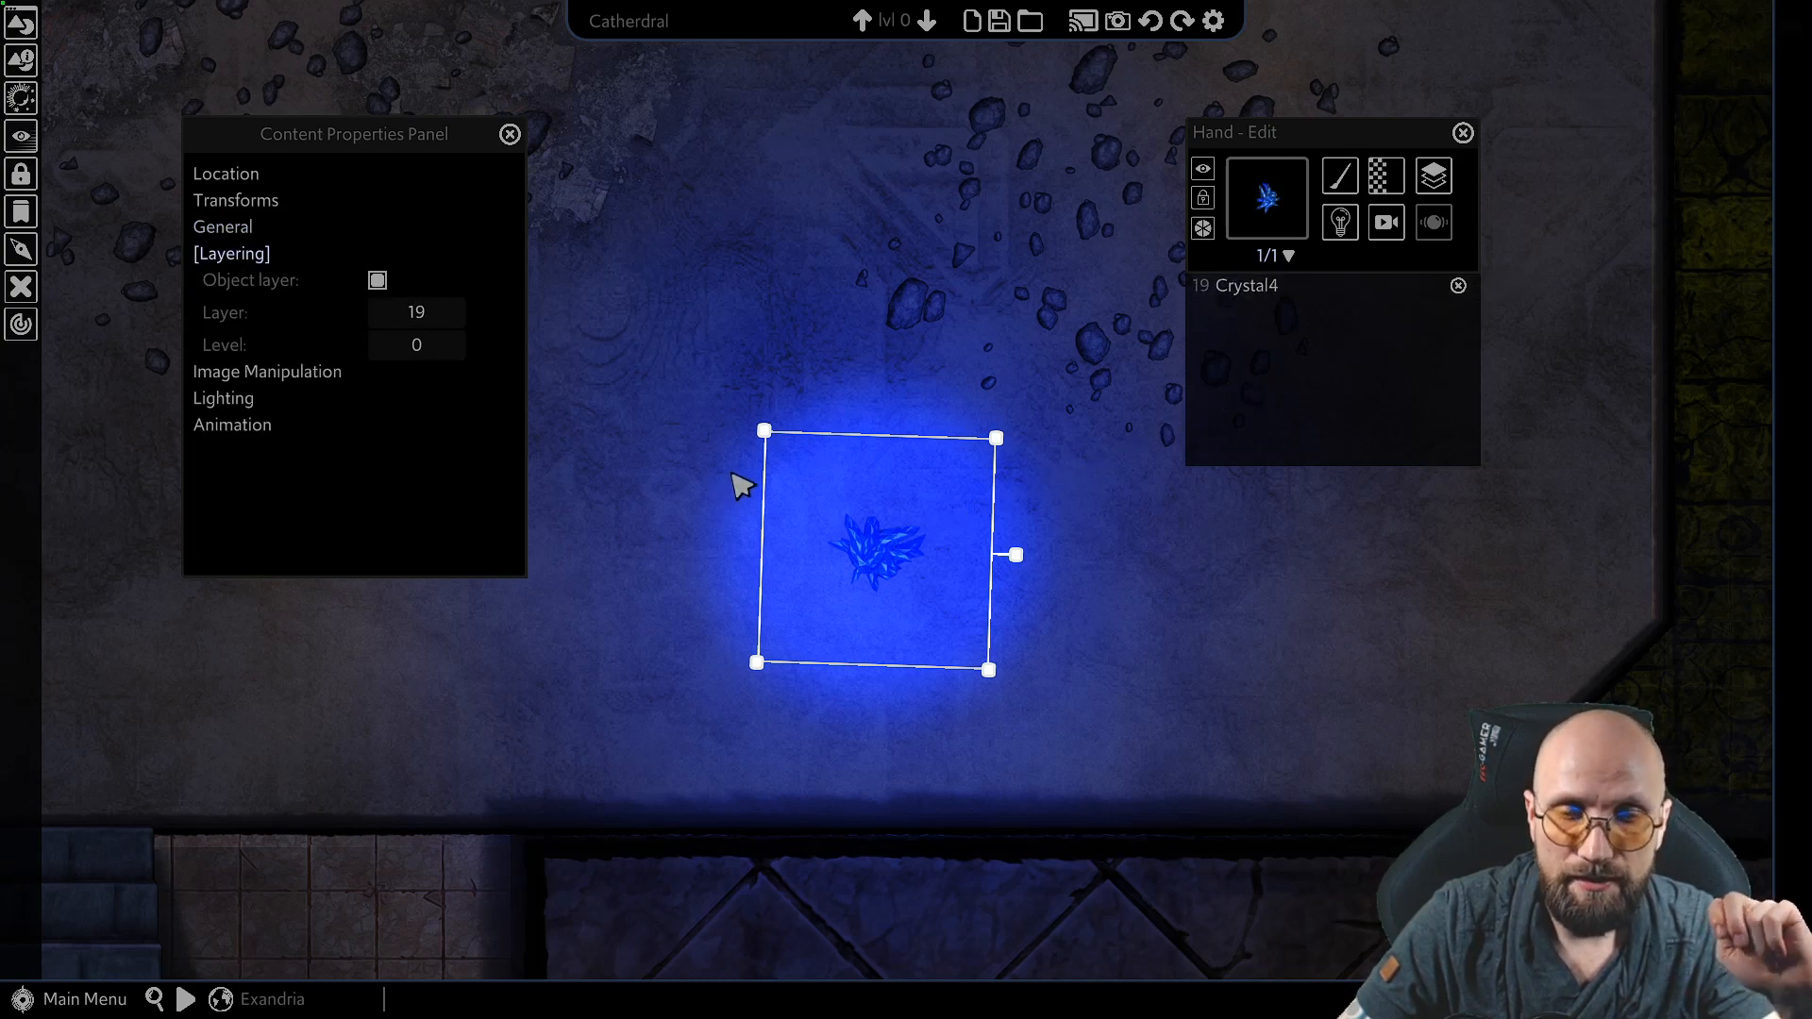
middle_click_drag(1035, 509, 1050, 676)
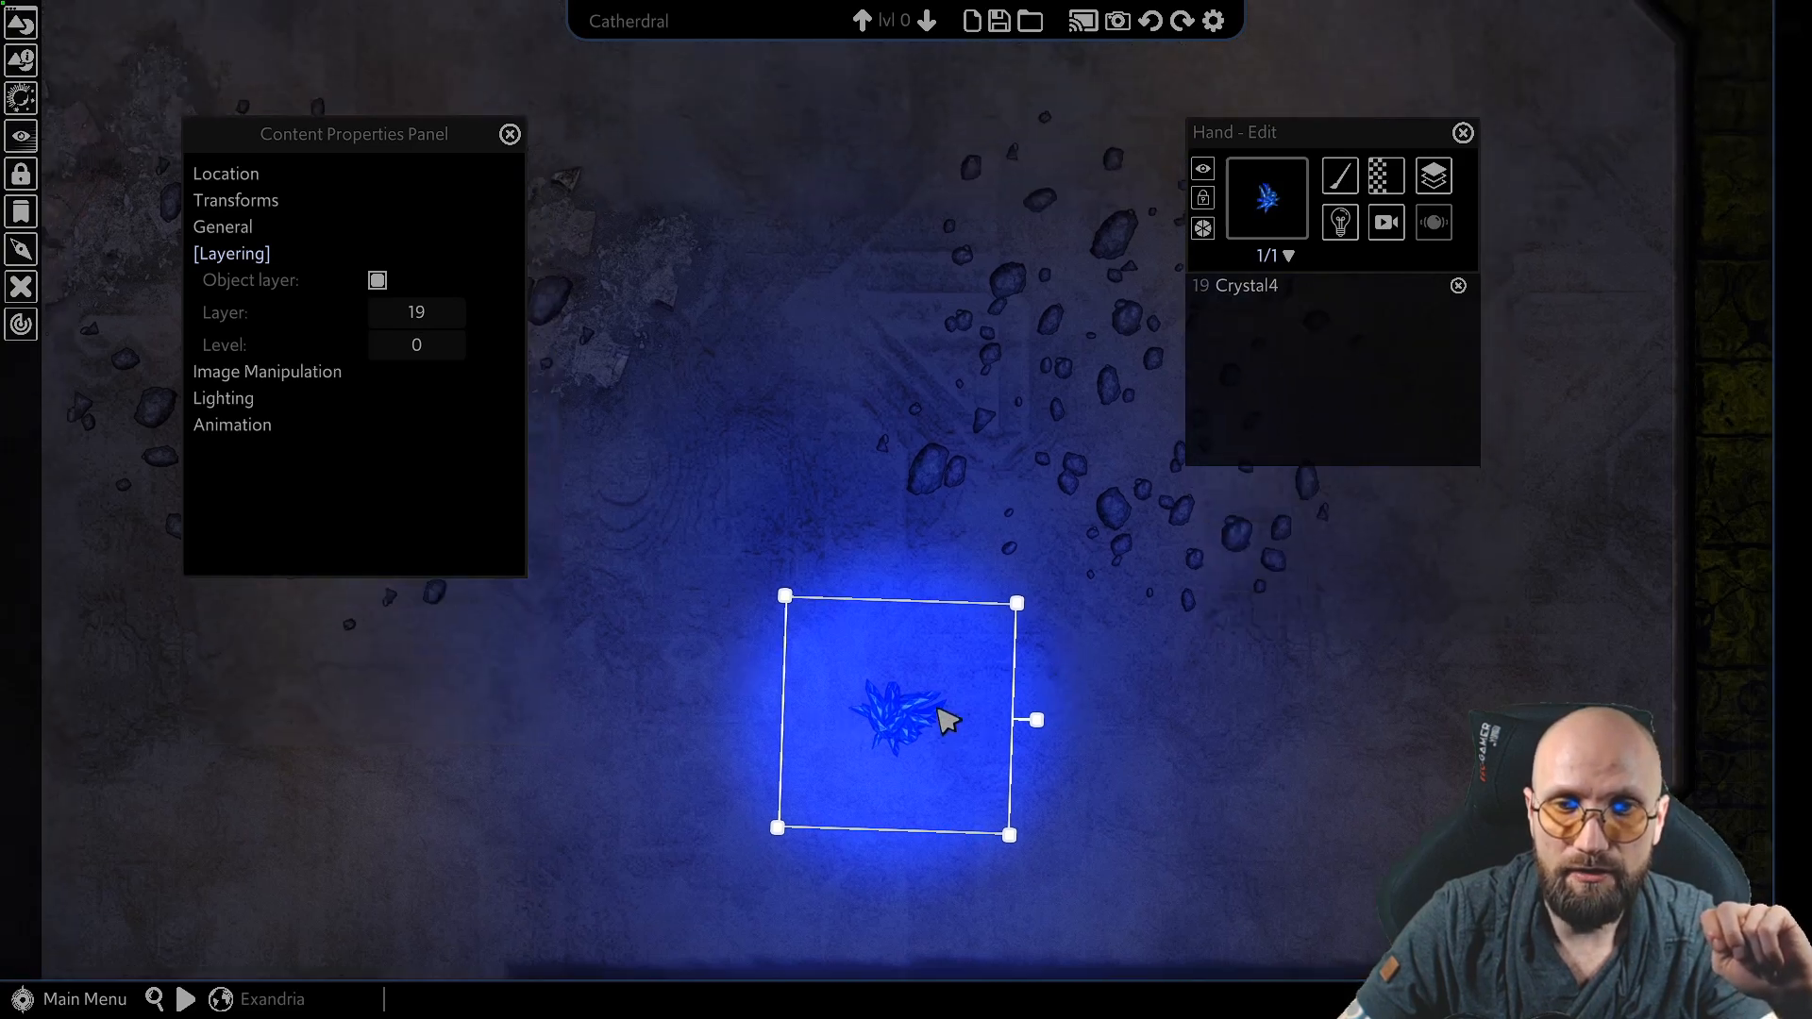
middle_click_drag(947, 720, 842, 715)
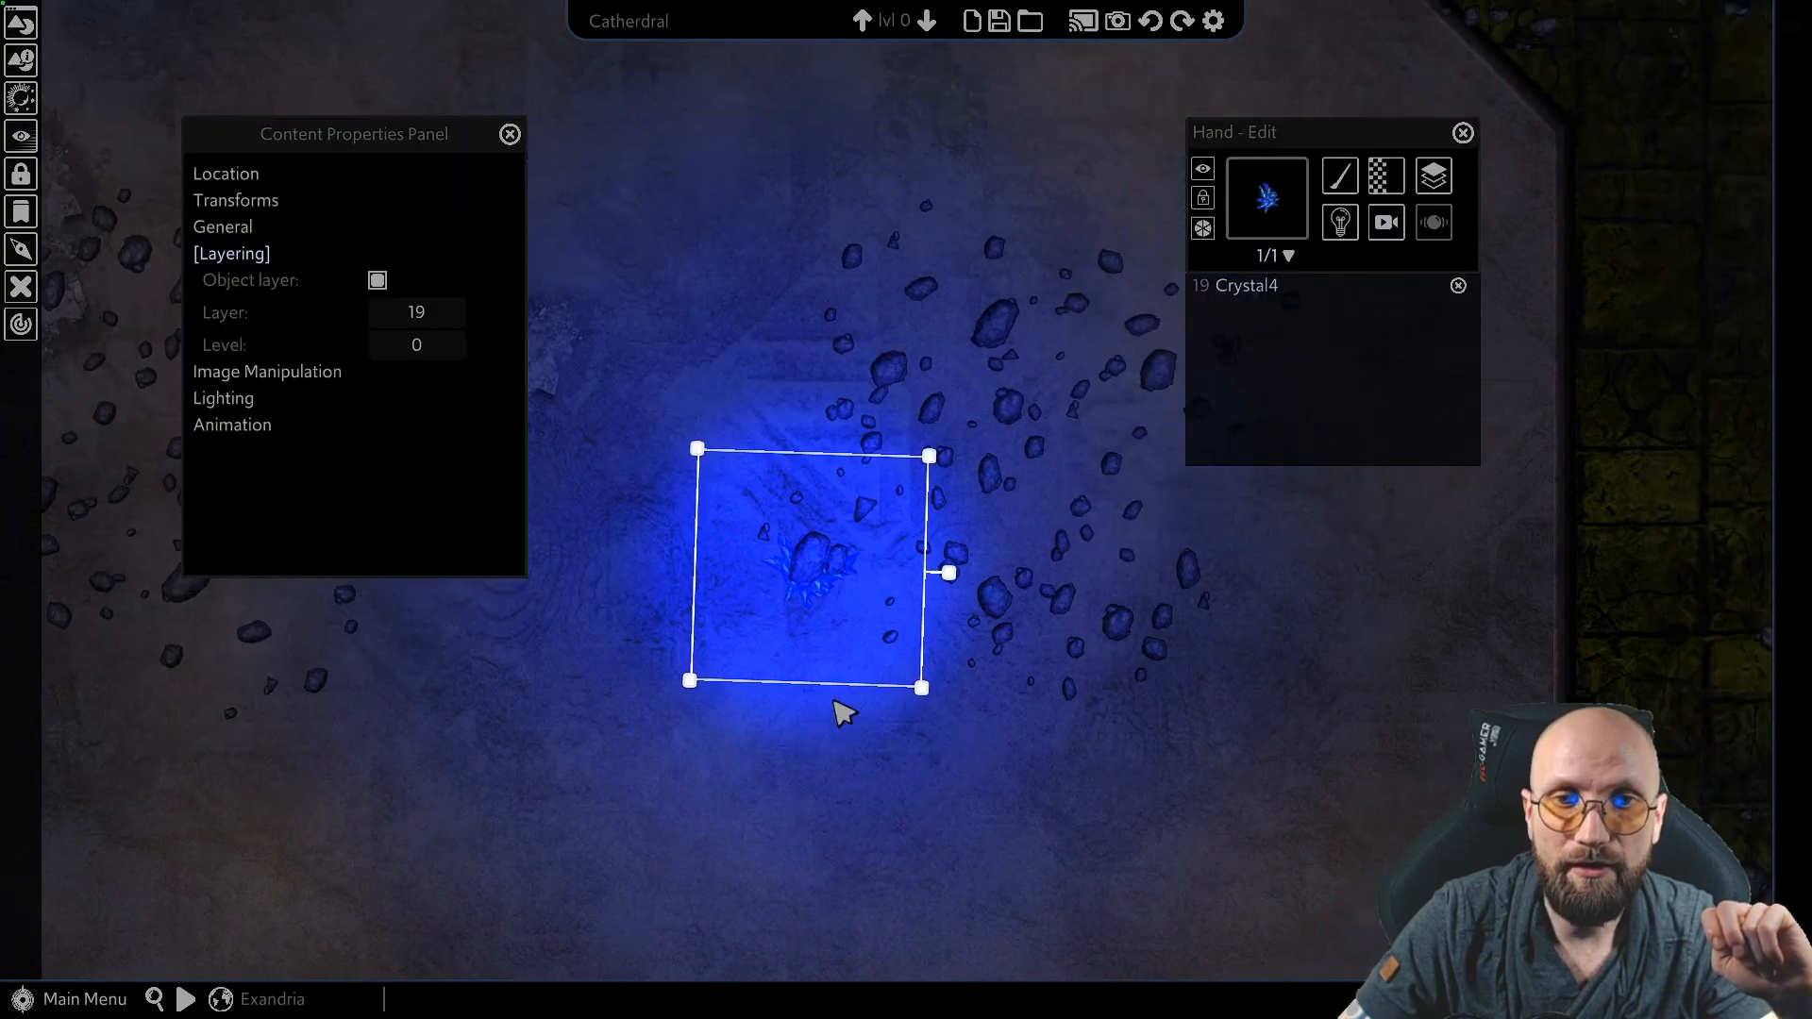
middle_click_drag(807, 562, 760, 732)
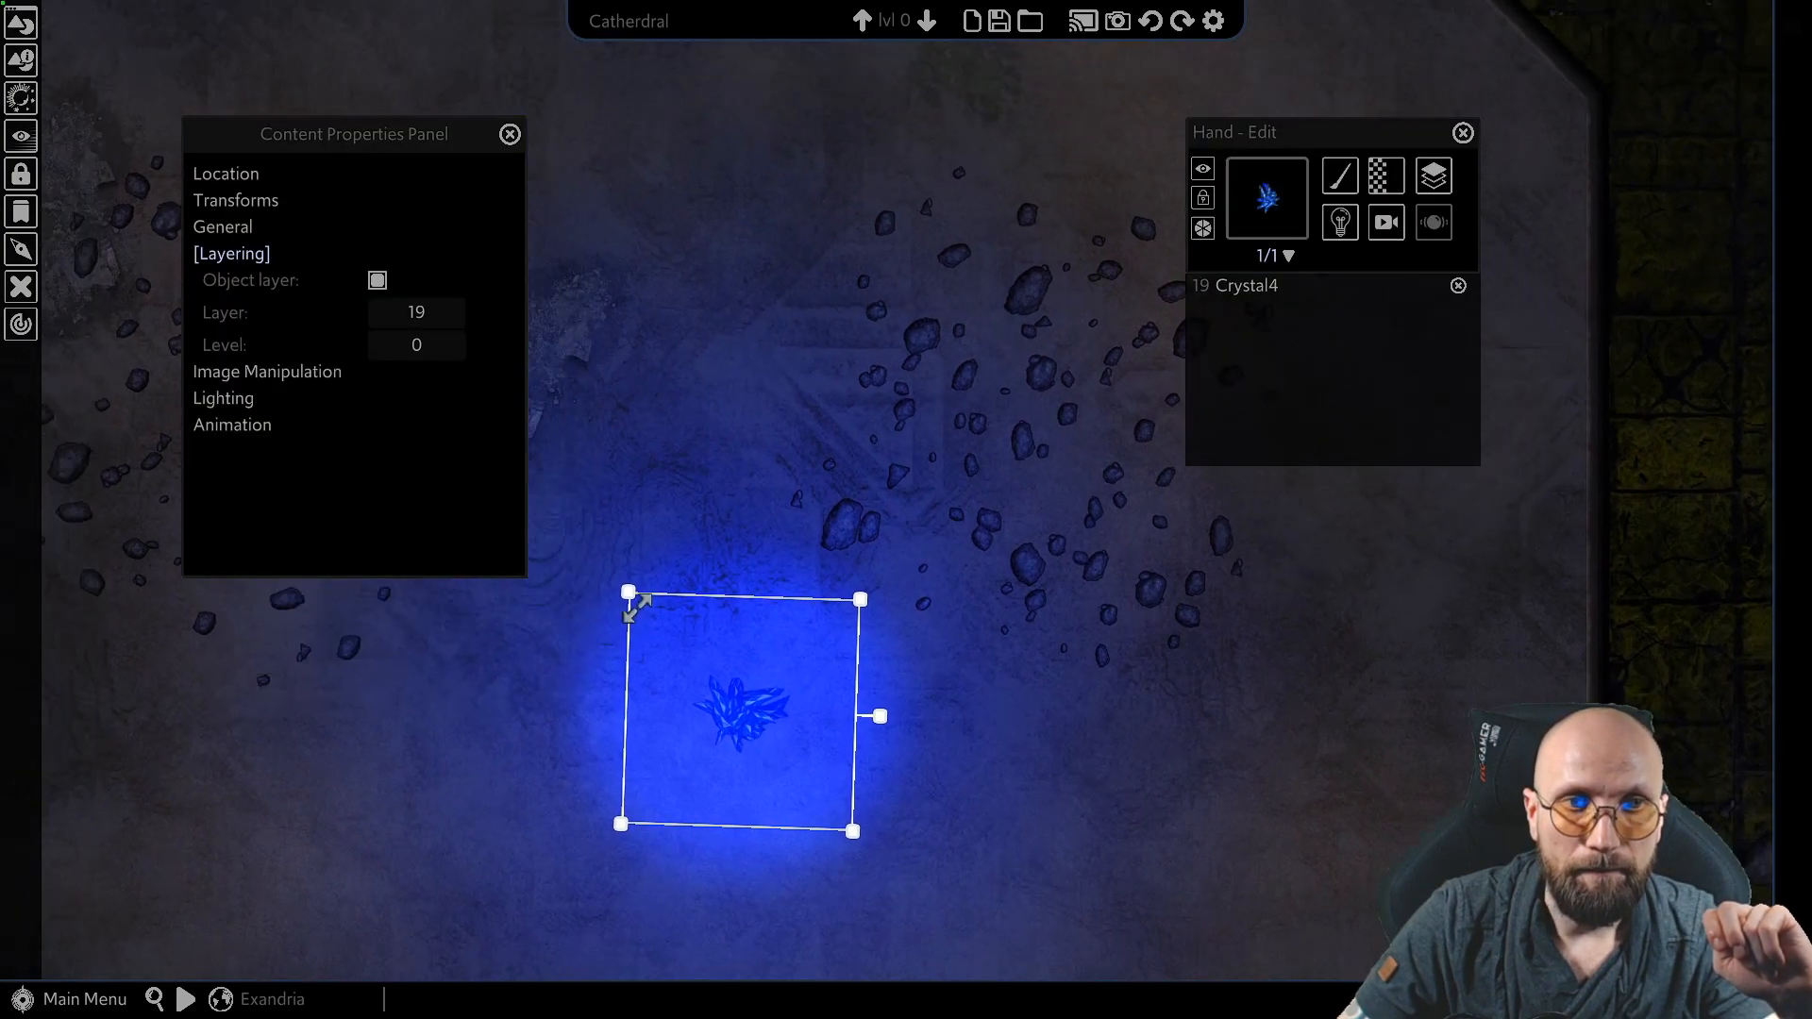
middle_click_drag(479, 628, 591, 623)
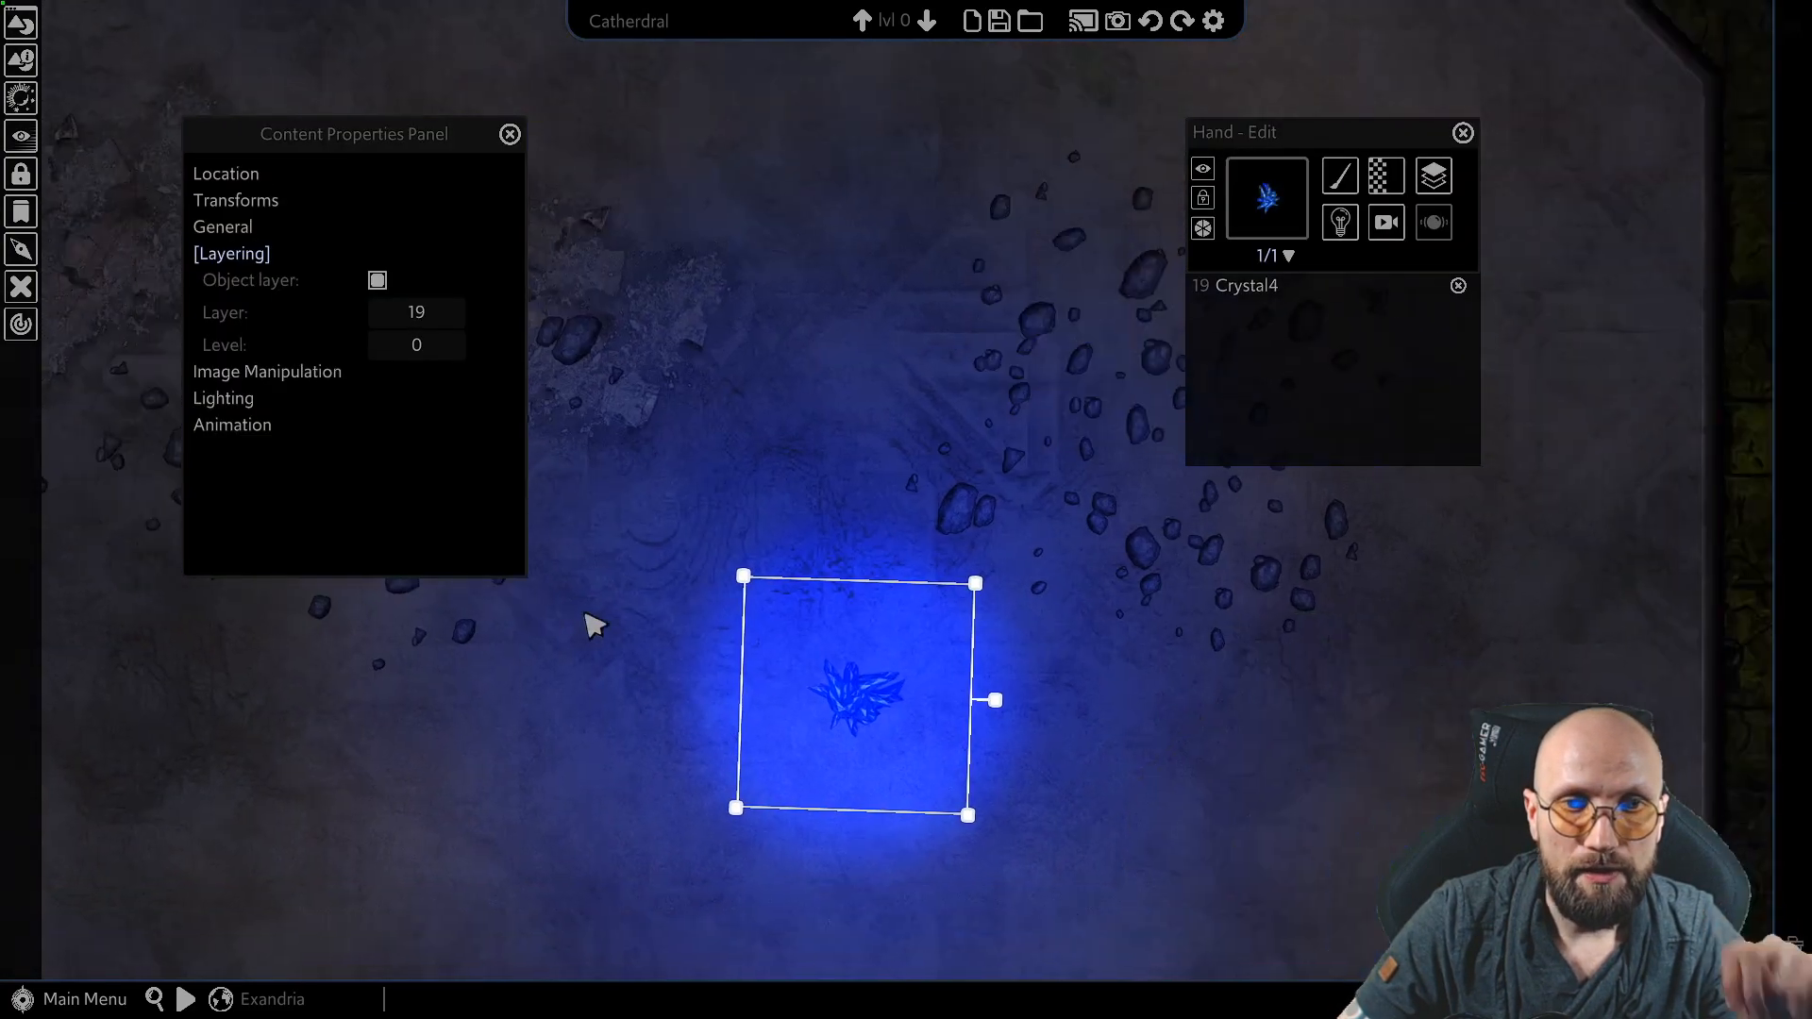
Step: Select the Essentials-Pebbles scatter beside the crystal and nudge it slightly to the right
left_click(961, 519)
middle_click_drag(943, 679, 694, 428)
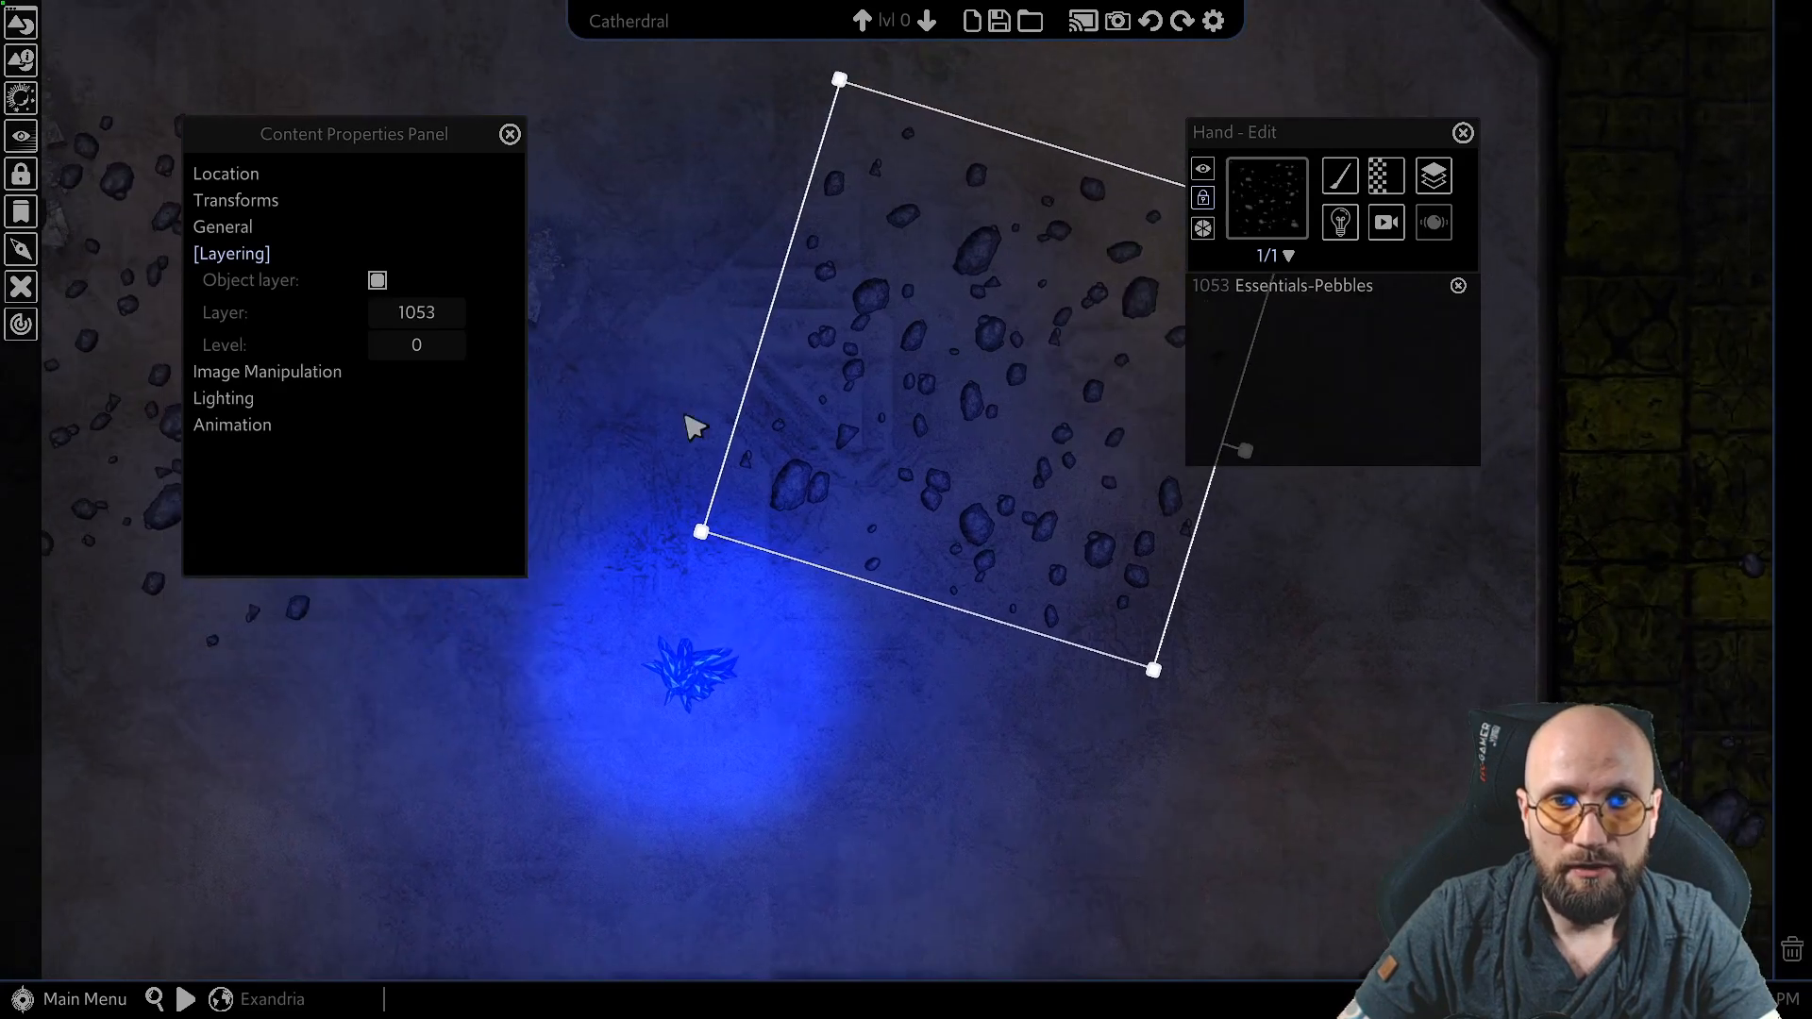
mouse_move(869, 295)
left_mouse_down()
mouse_move(1040, 291)
mouse_move(914, 359)
mouse_move(956, 283)
mouse_move(886, 303)
left_mouse_up()
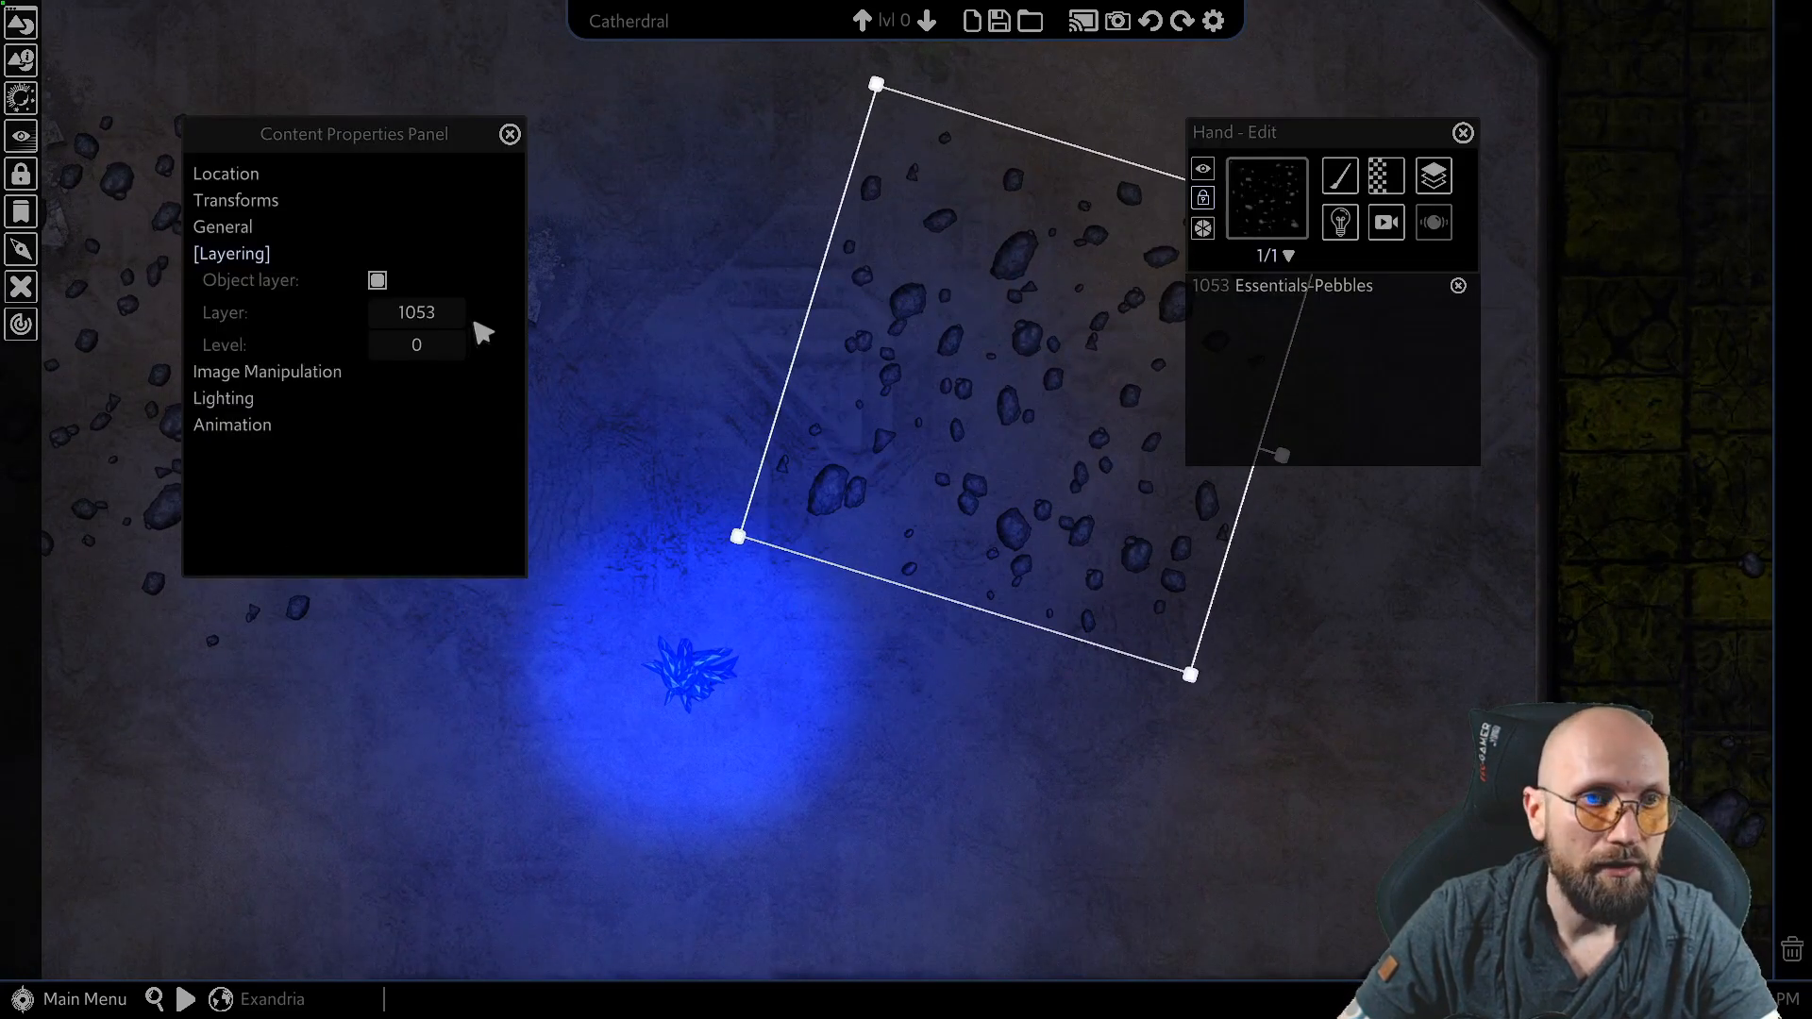
Step: Reselect the crystal and move it onto the large pebble at the lower-left corner of the pebble scatter
left_click(695, 689)
left_click_drag(695, 692, 848, 498)
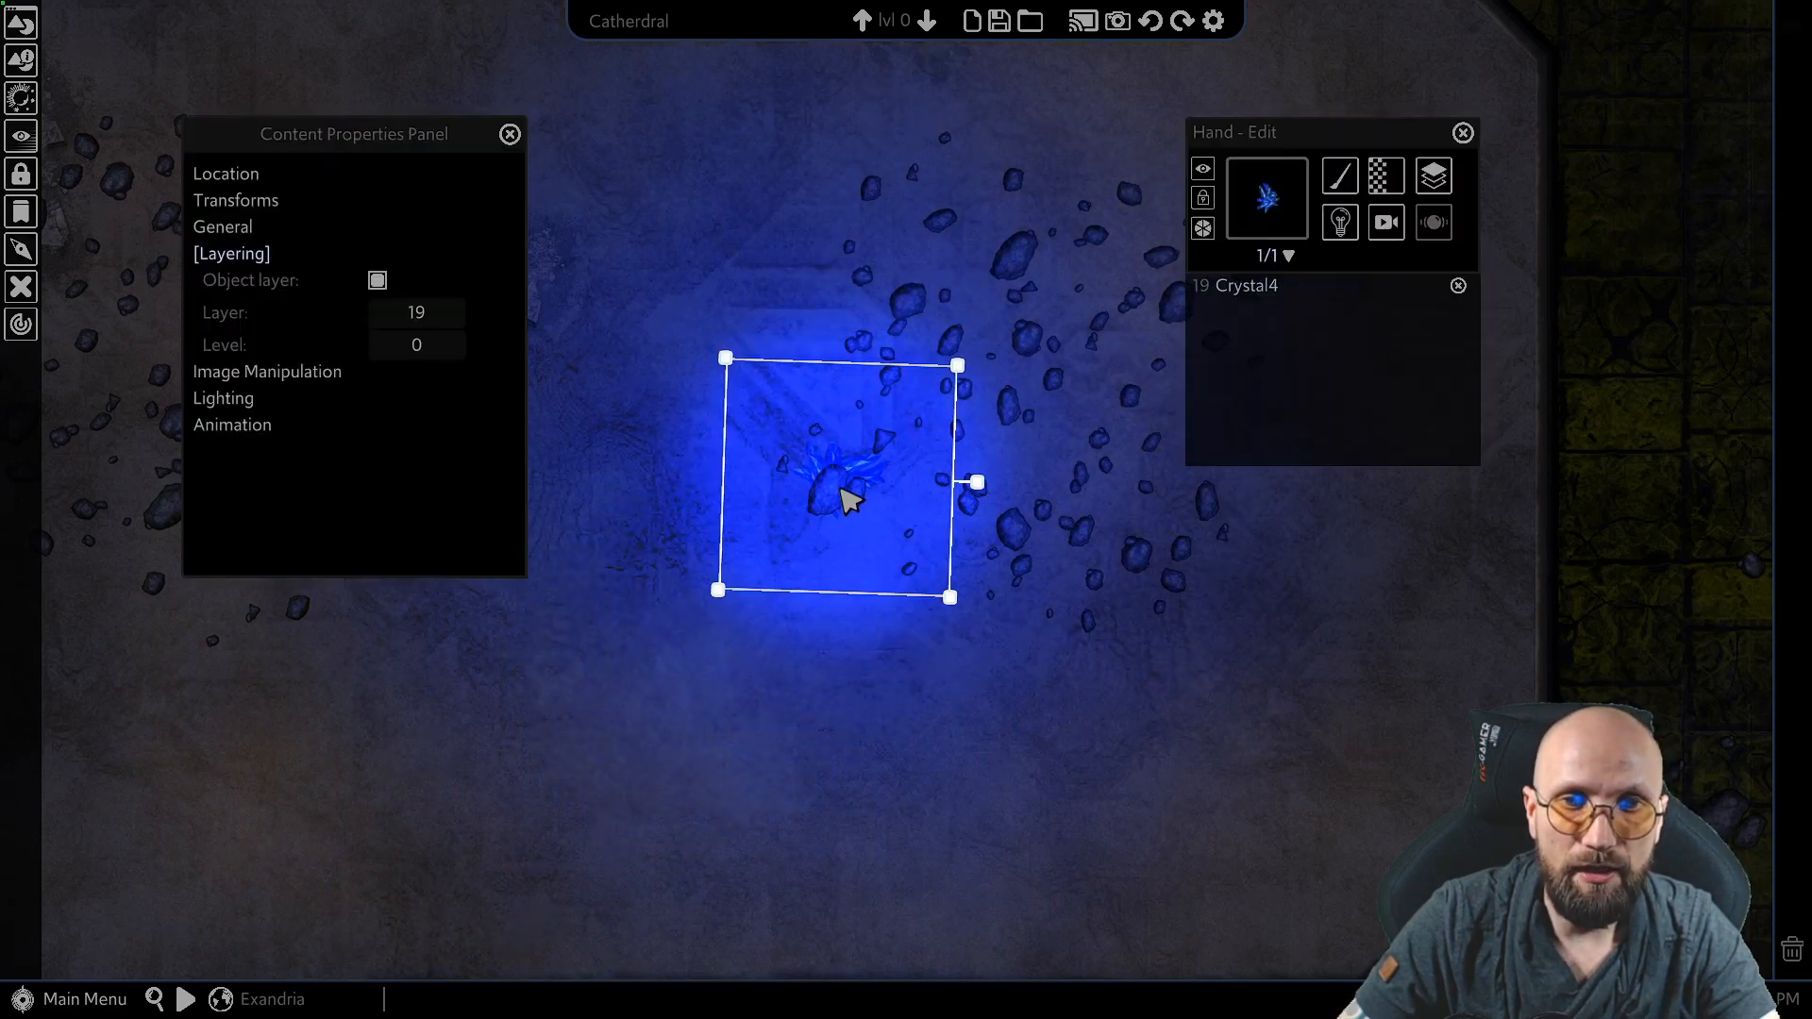
key("ctrl+z")
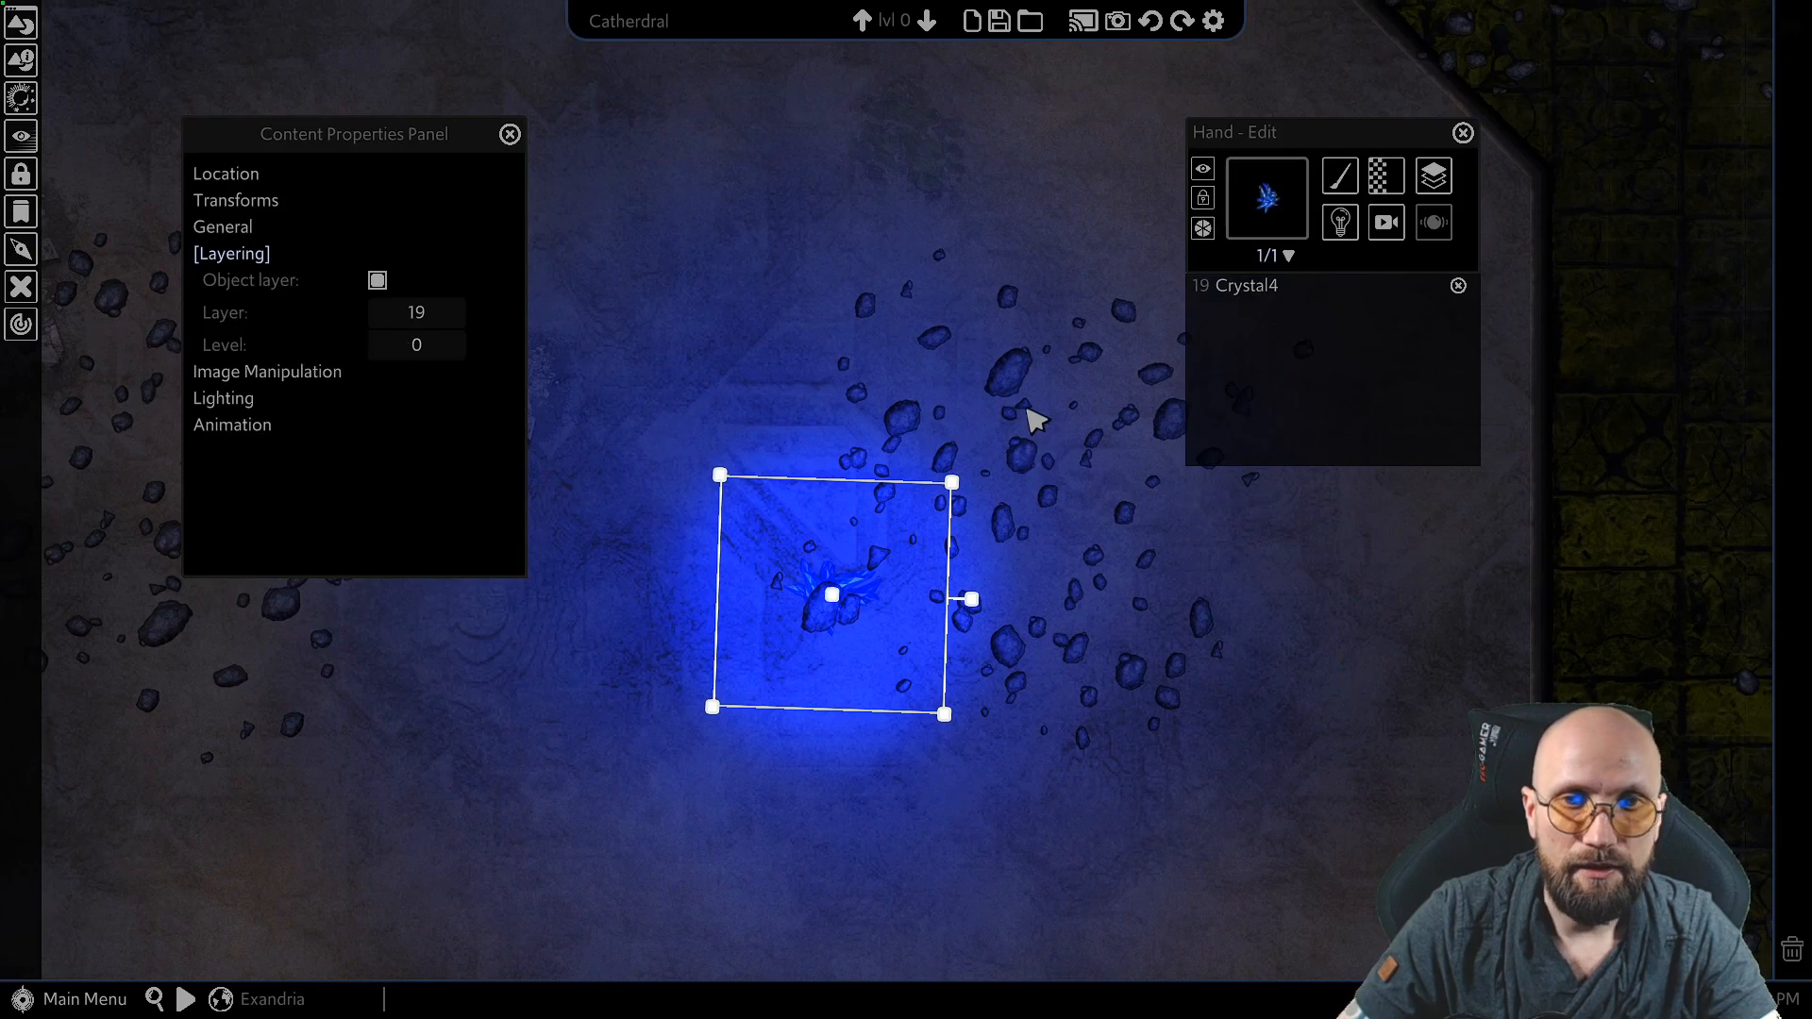
Step: Compare the layer values of the pebbles and the crystal by selecting them alternately
left_click(1014, 383)
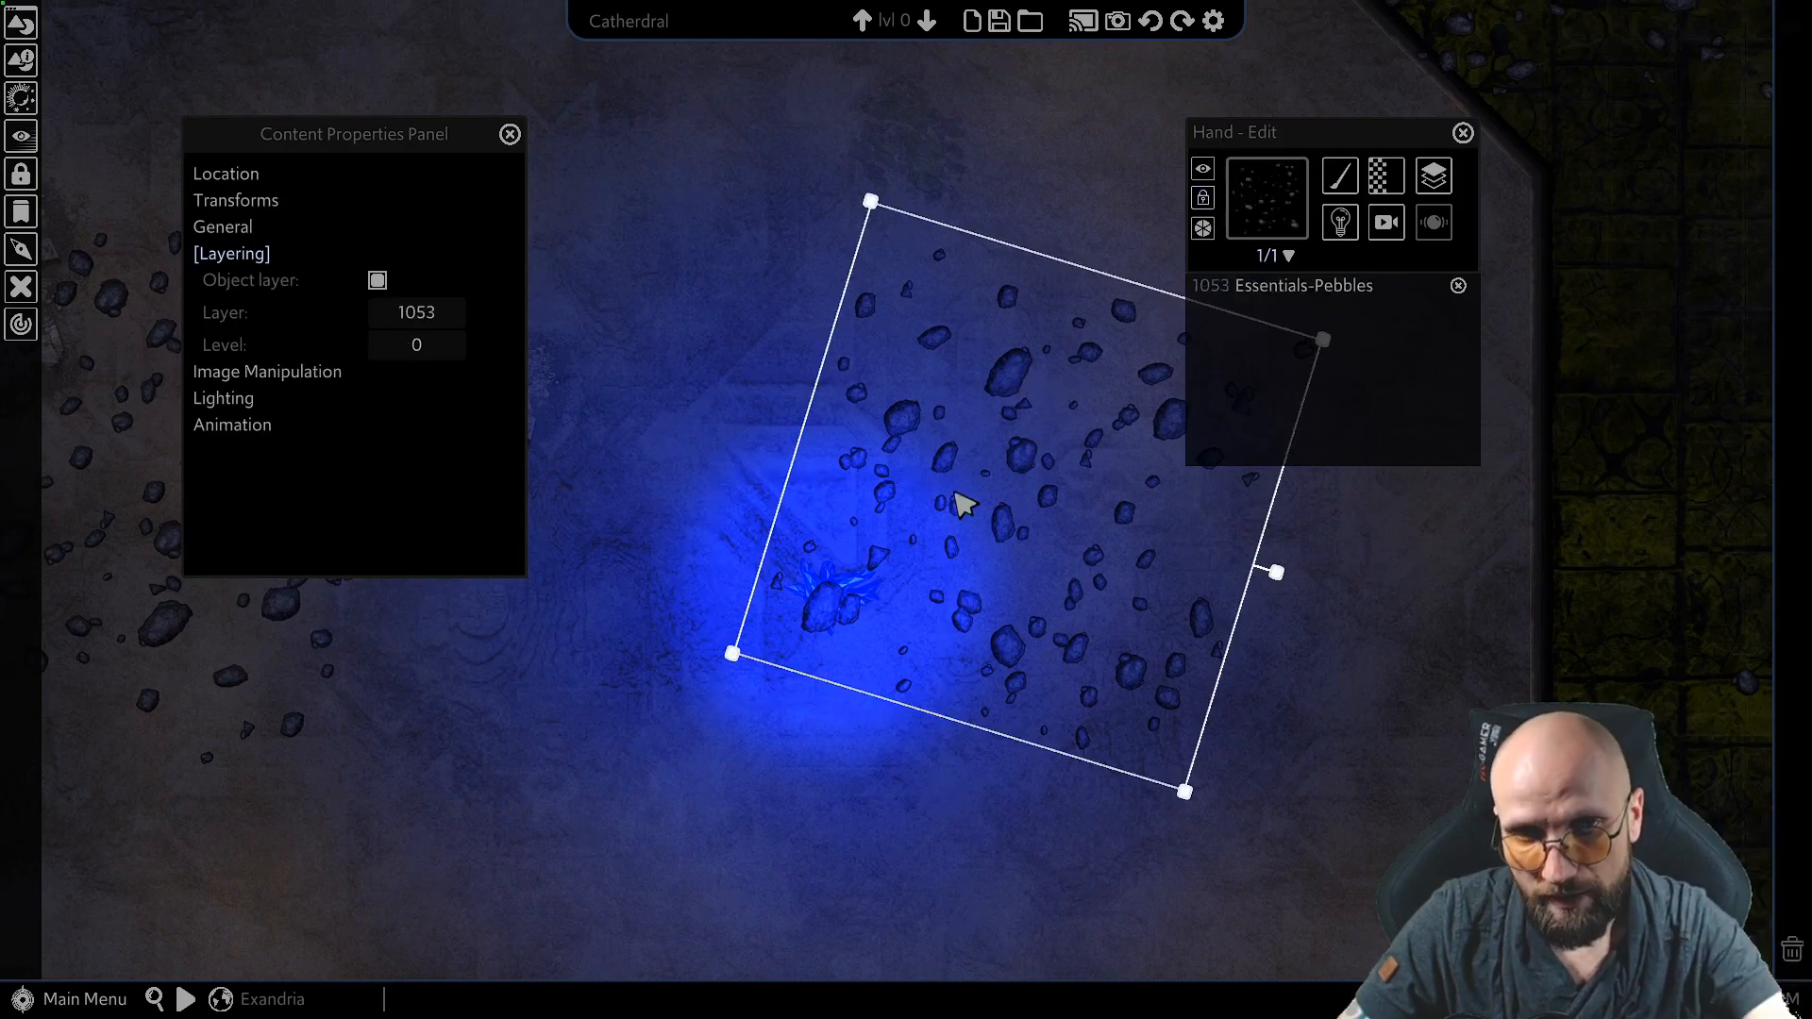
left_click(815, 620)
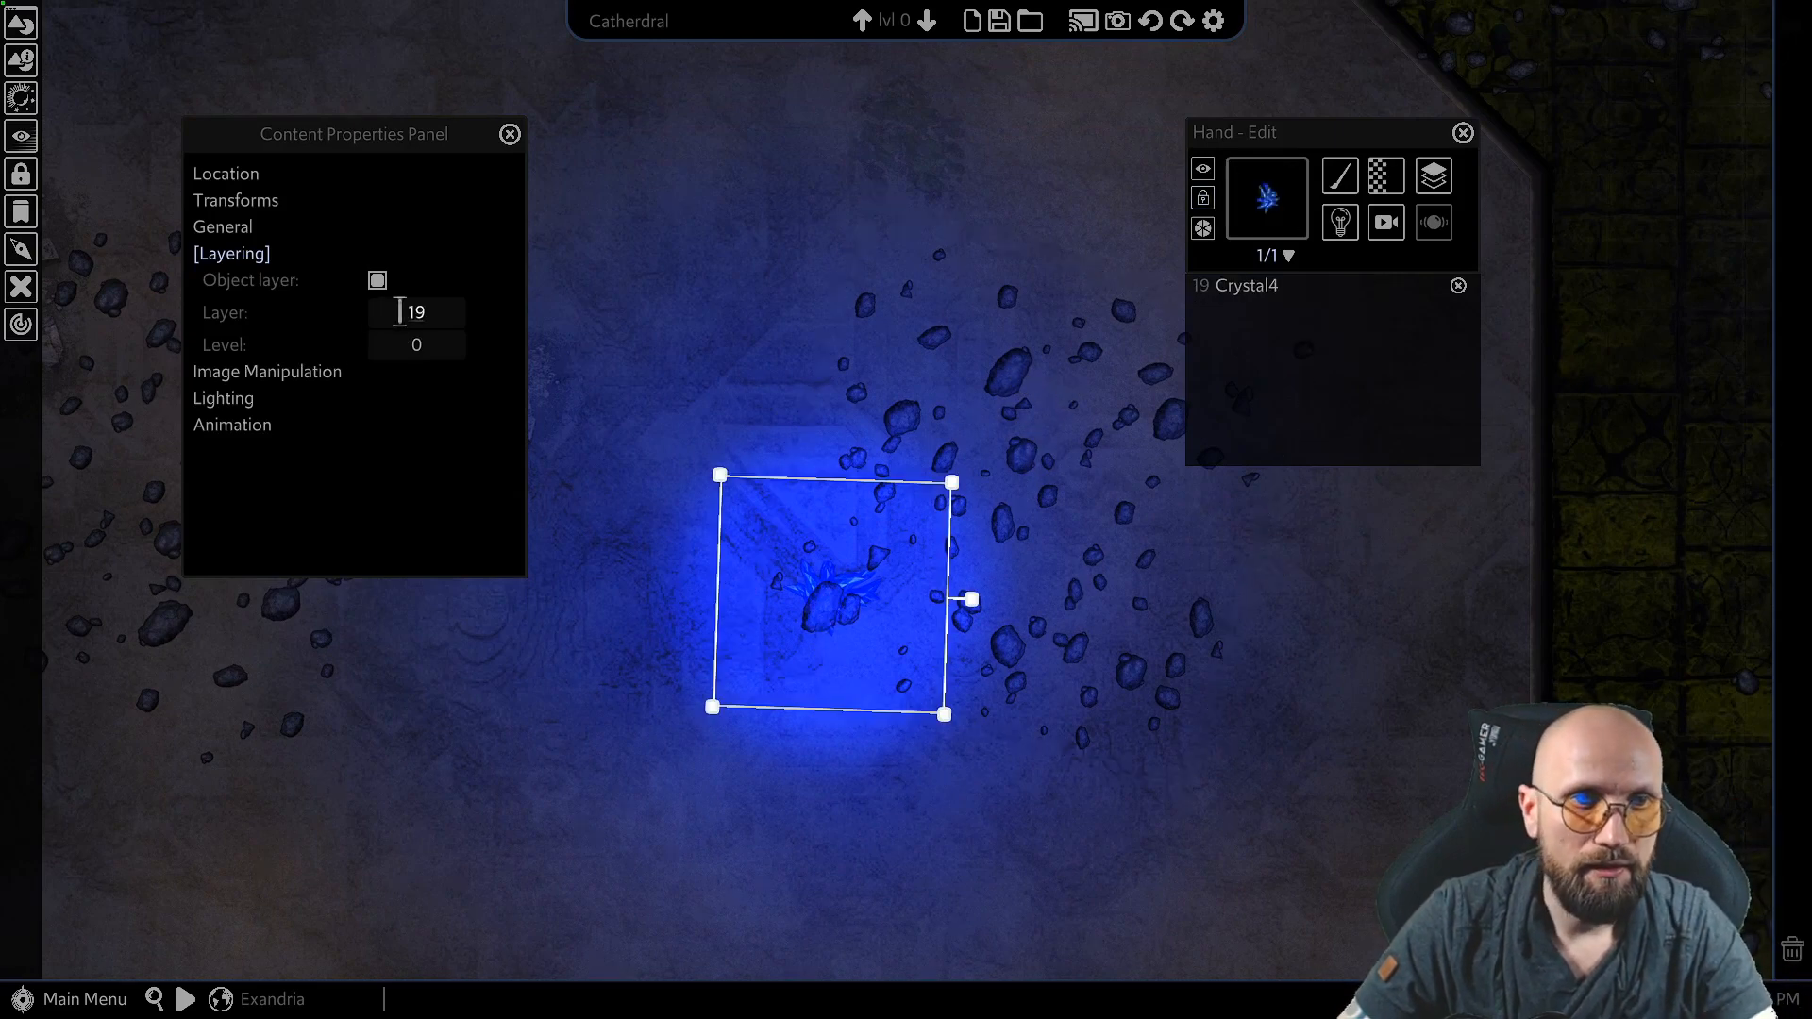
left_click(912, 388)
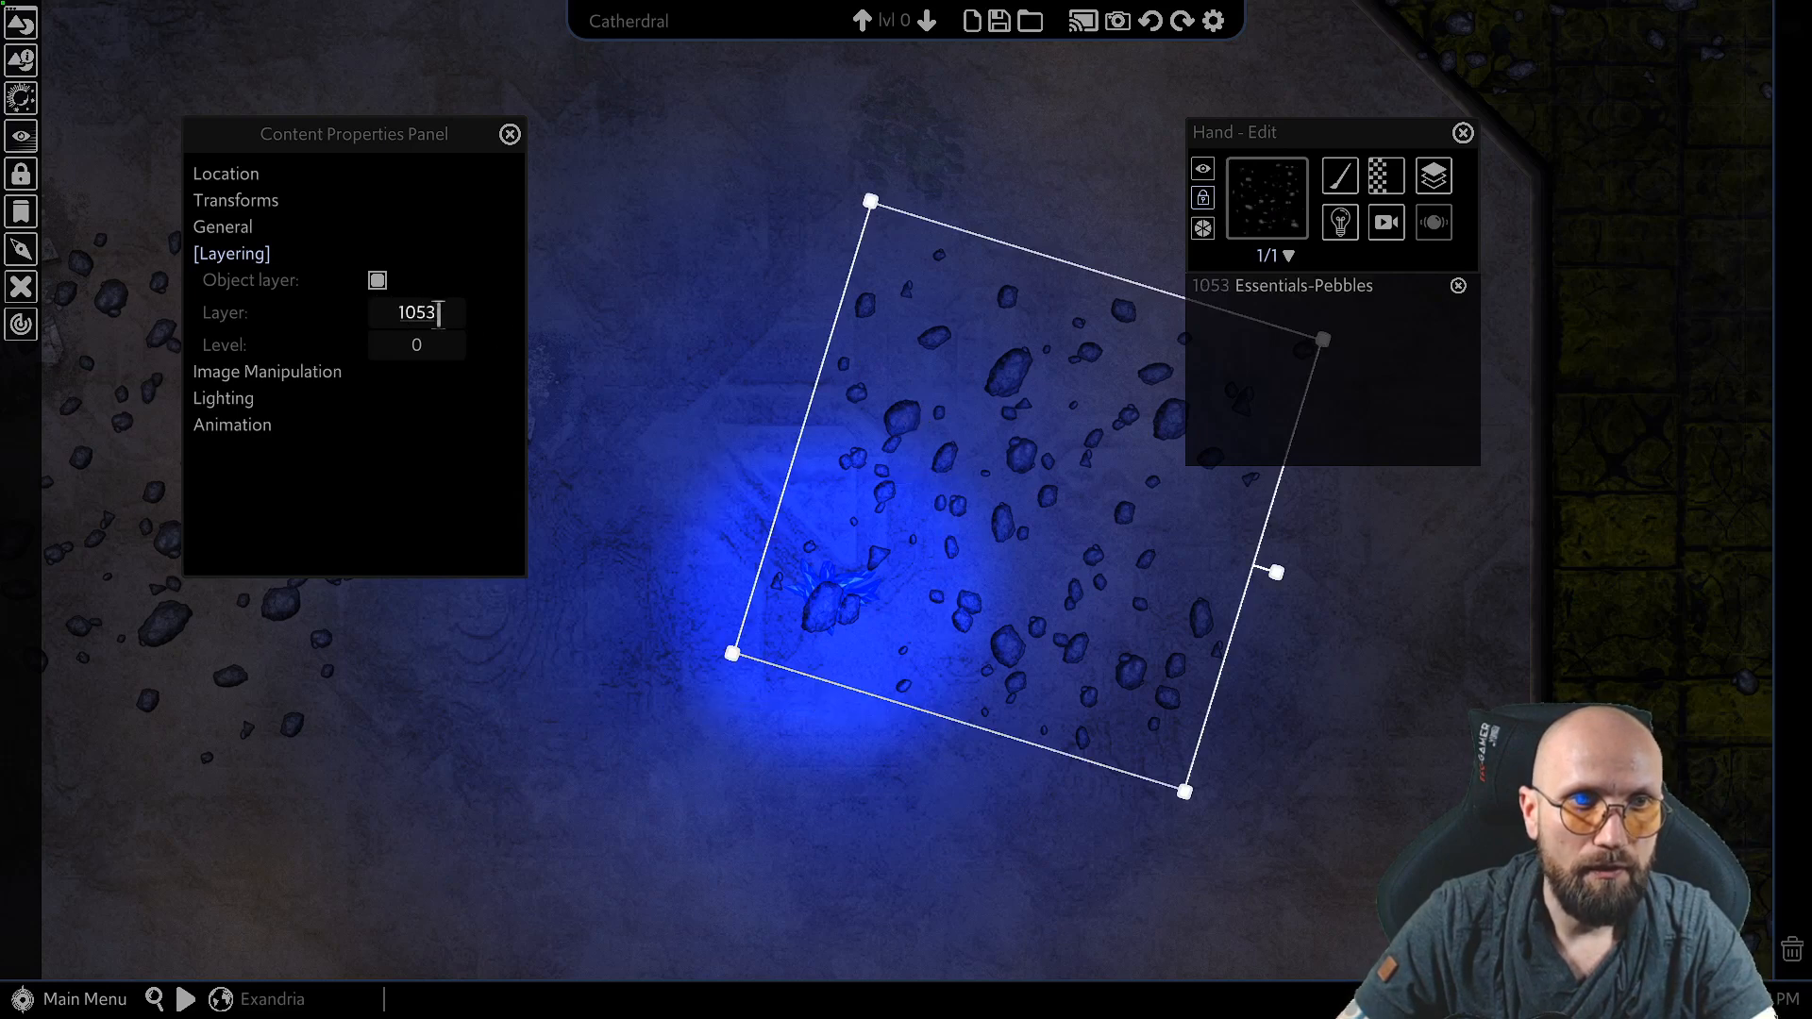
Step: Set the crystal's layer to 1054 and move it up among the pebbles to check the stacking order
left_click(850, 609)
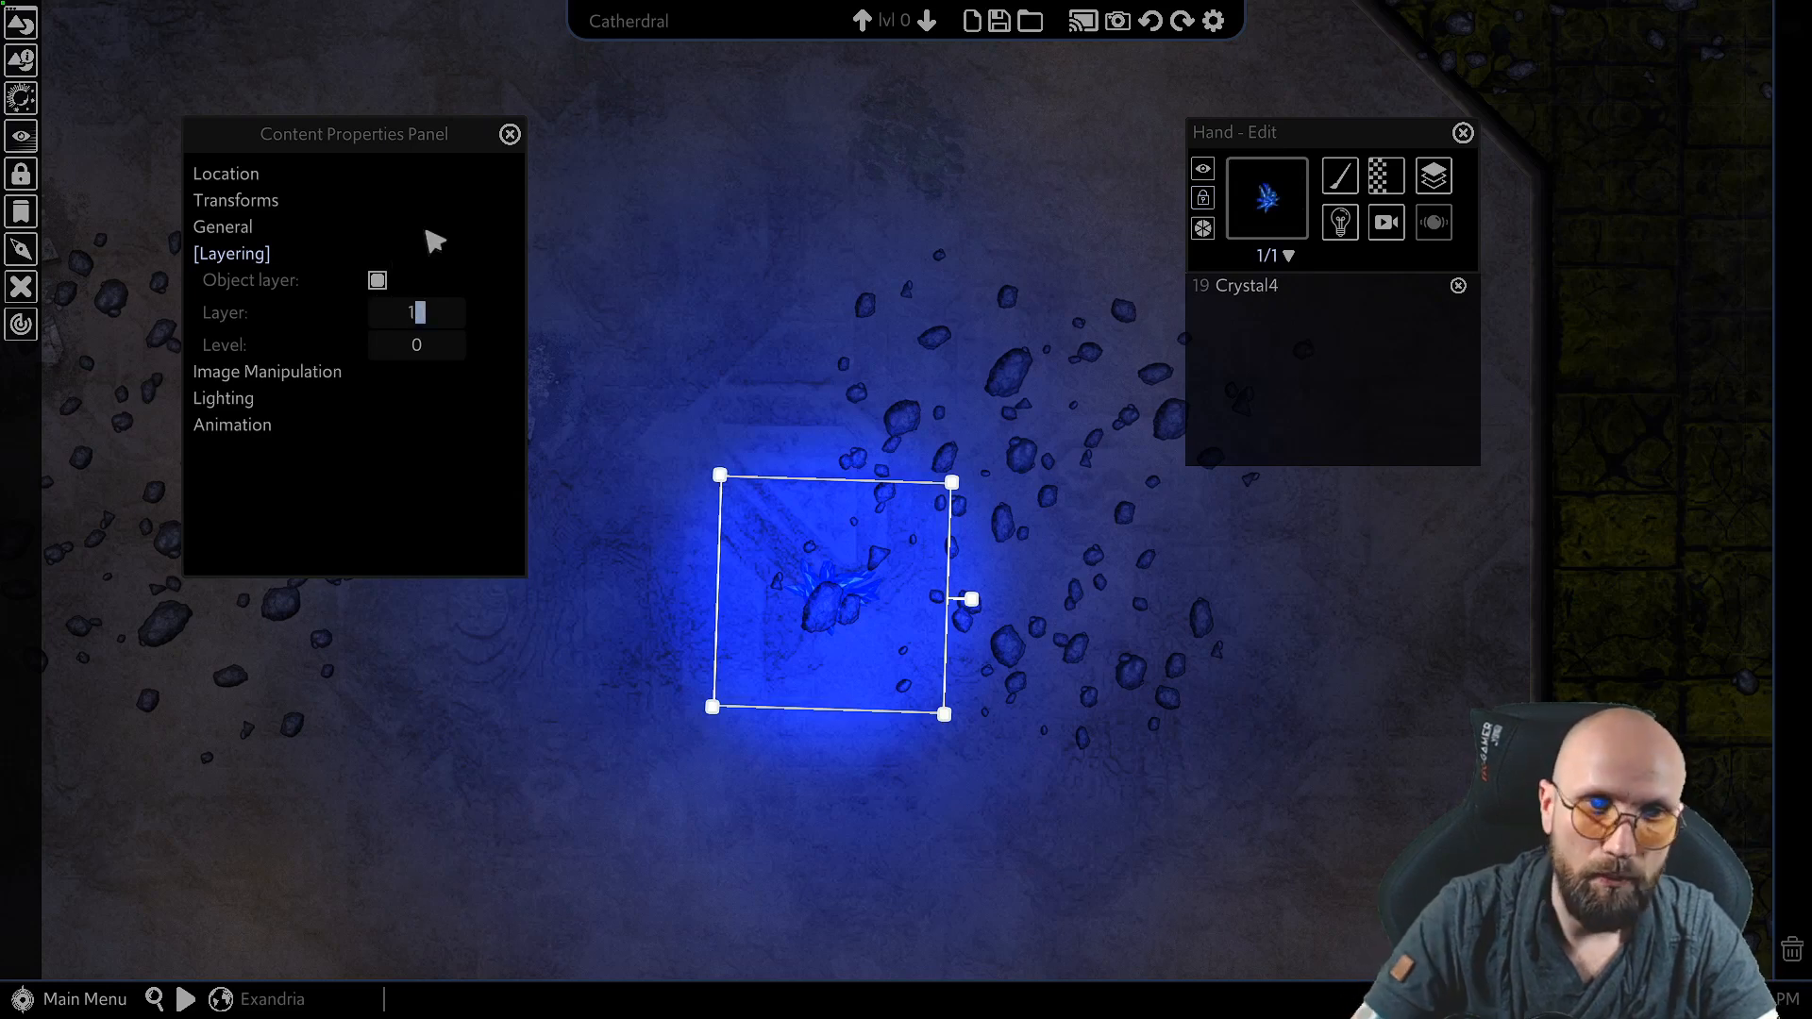
type("054")
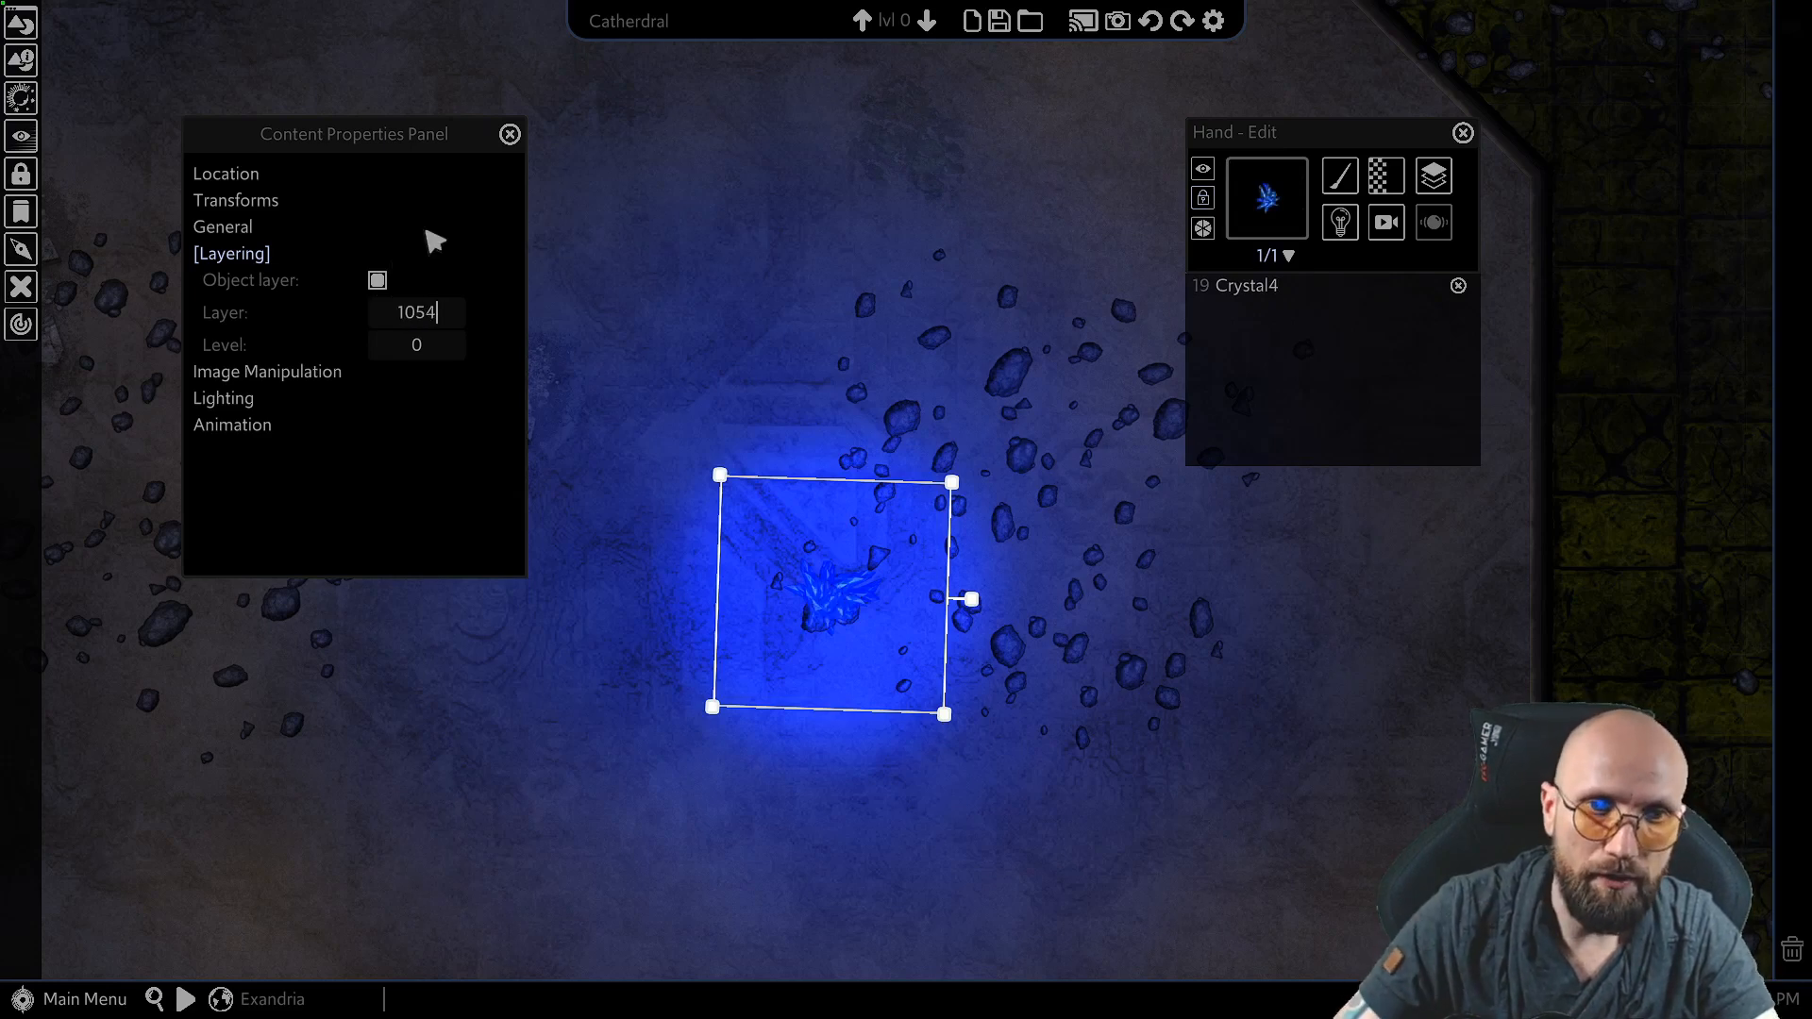
left_click_drag(849, 609, 889, 453)
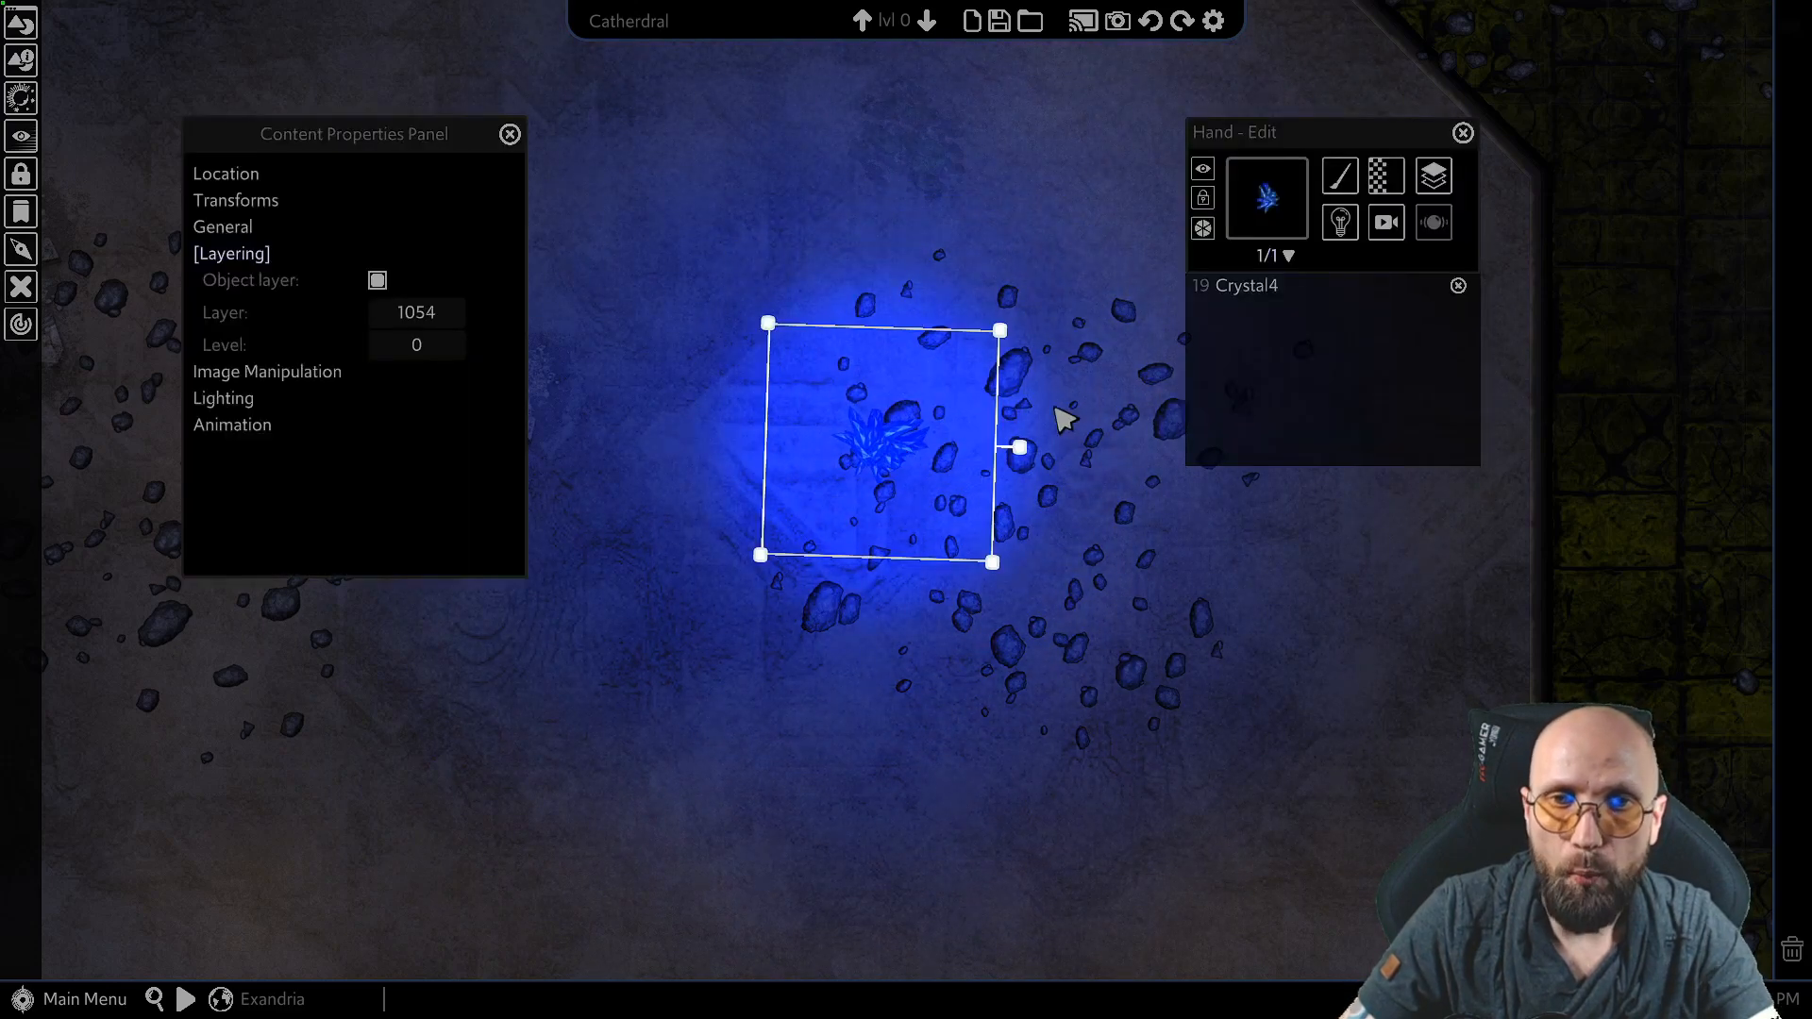
middle_click_drag(988, 430, 959, 521)
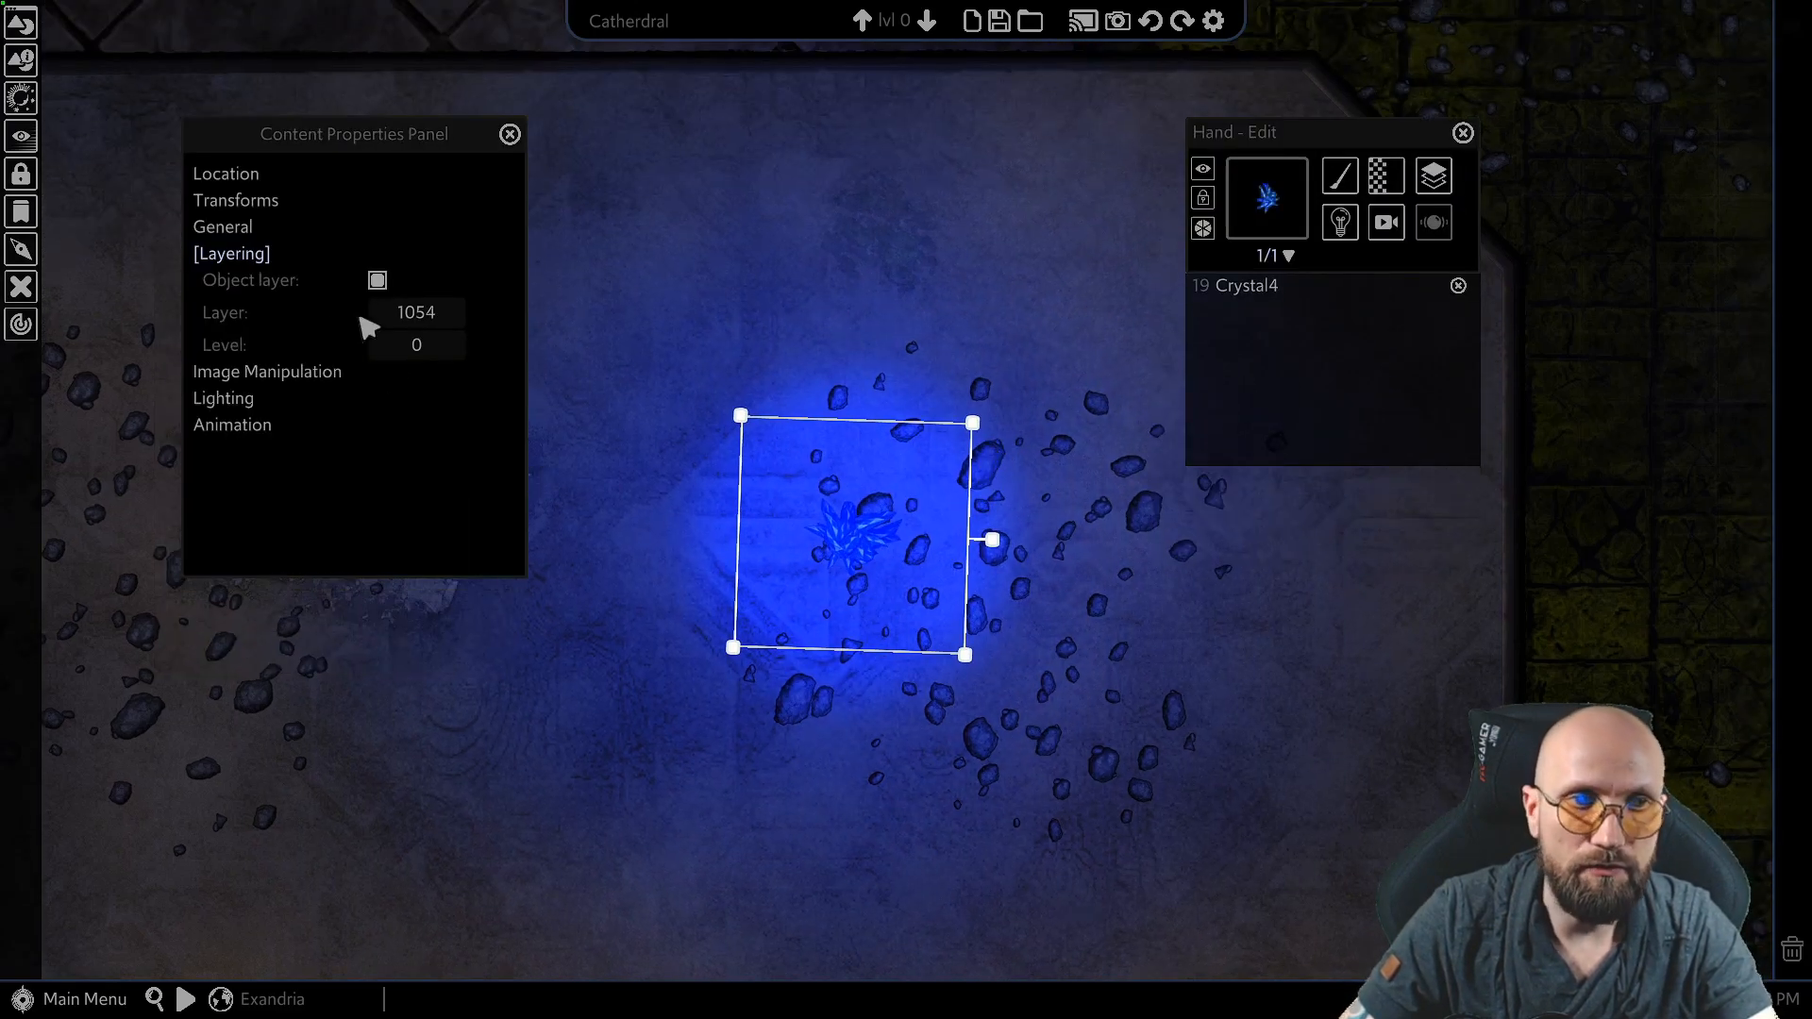
Step: Replace the Layering properties with Image Manipulation and compare them with the Colour and Opacity options of the hand's image menu
left_click(244, 254)
left_click(271, 285)
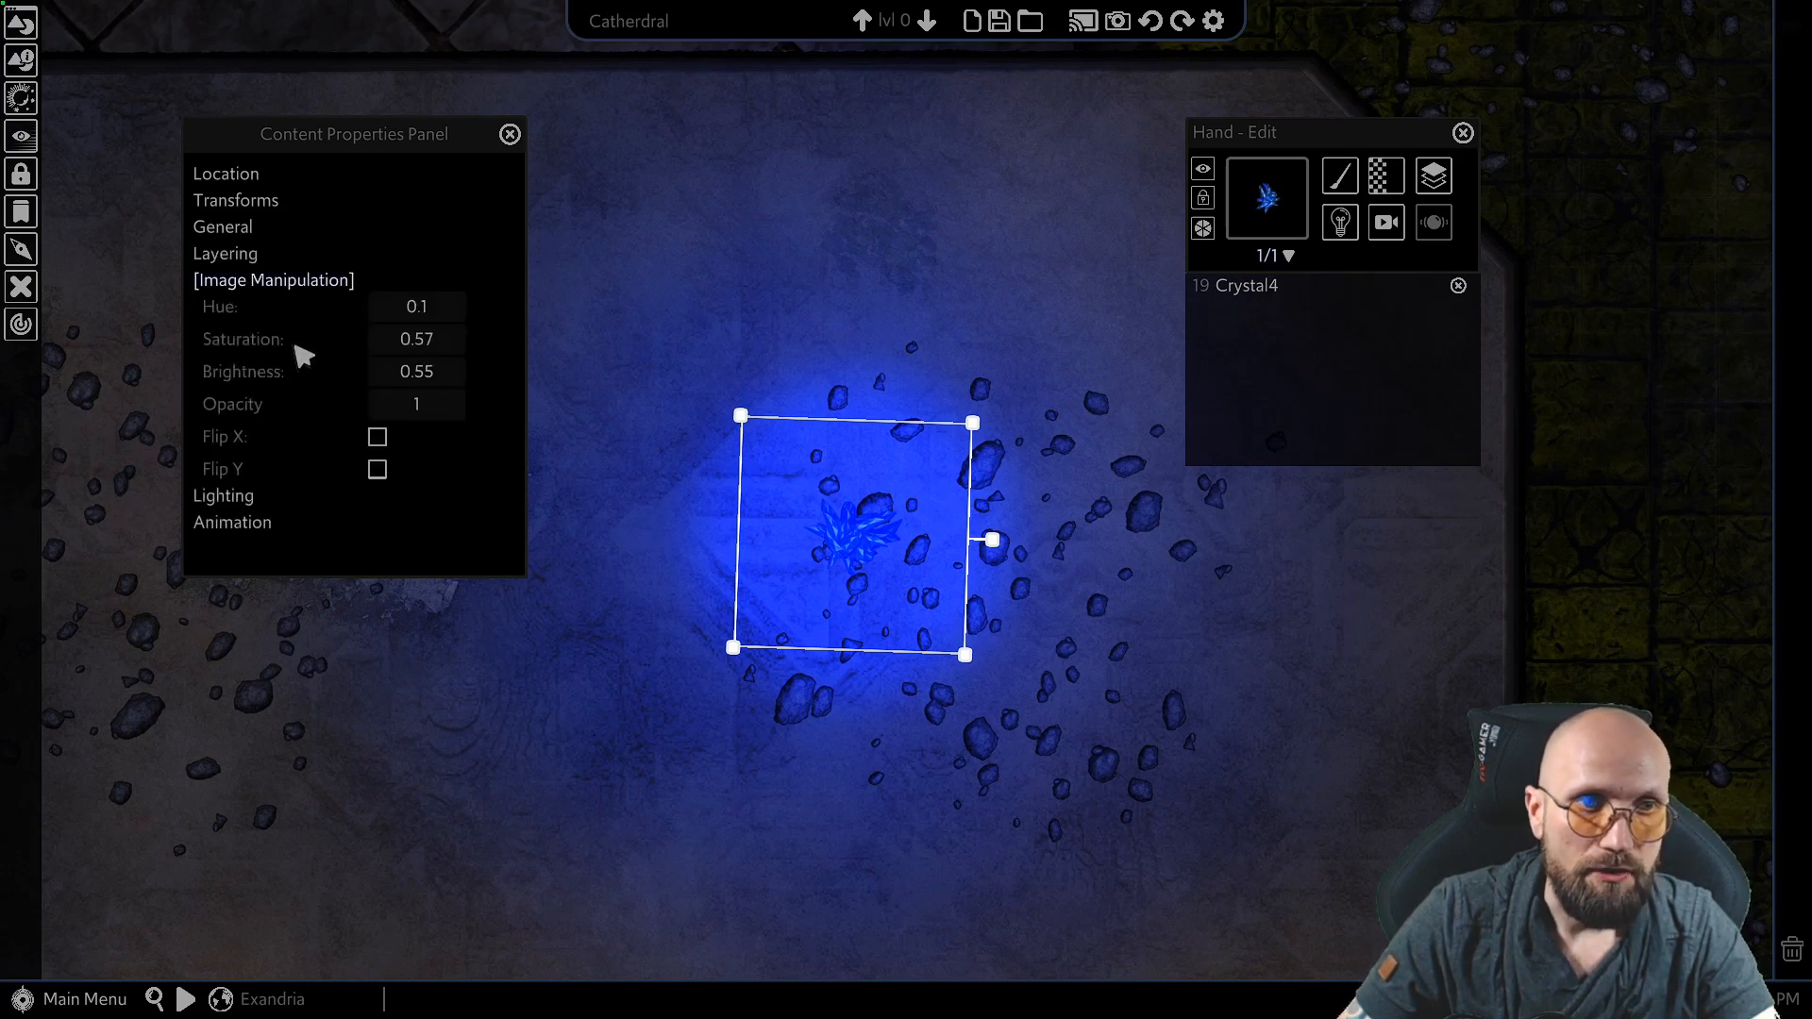
left_click(1376, 188)
mouse_move(1425, 209)
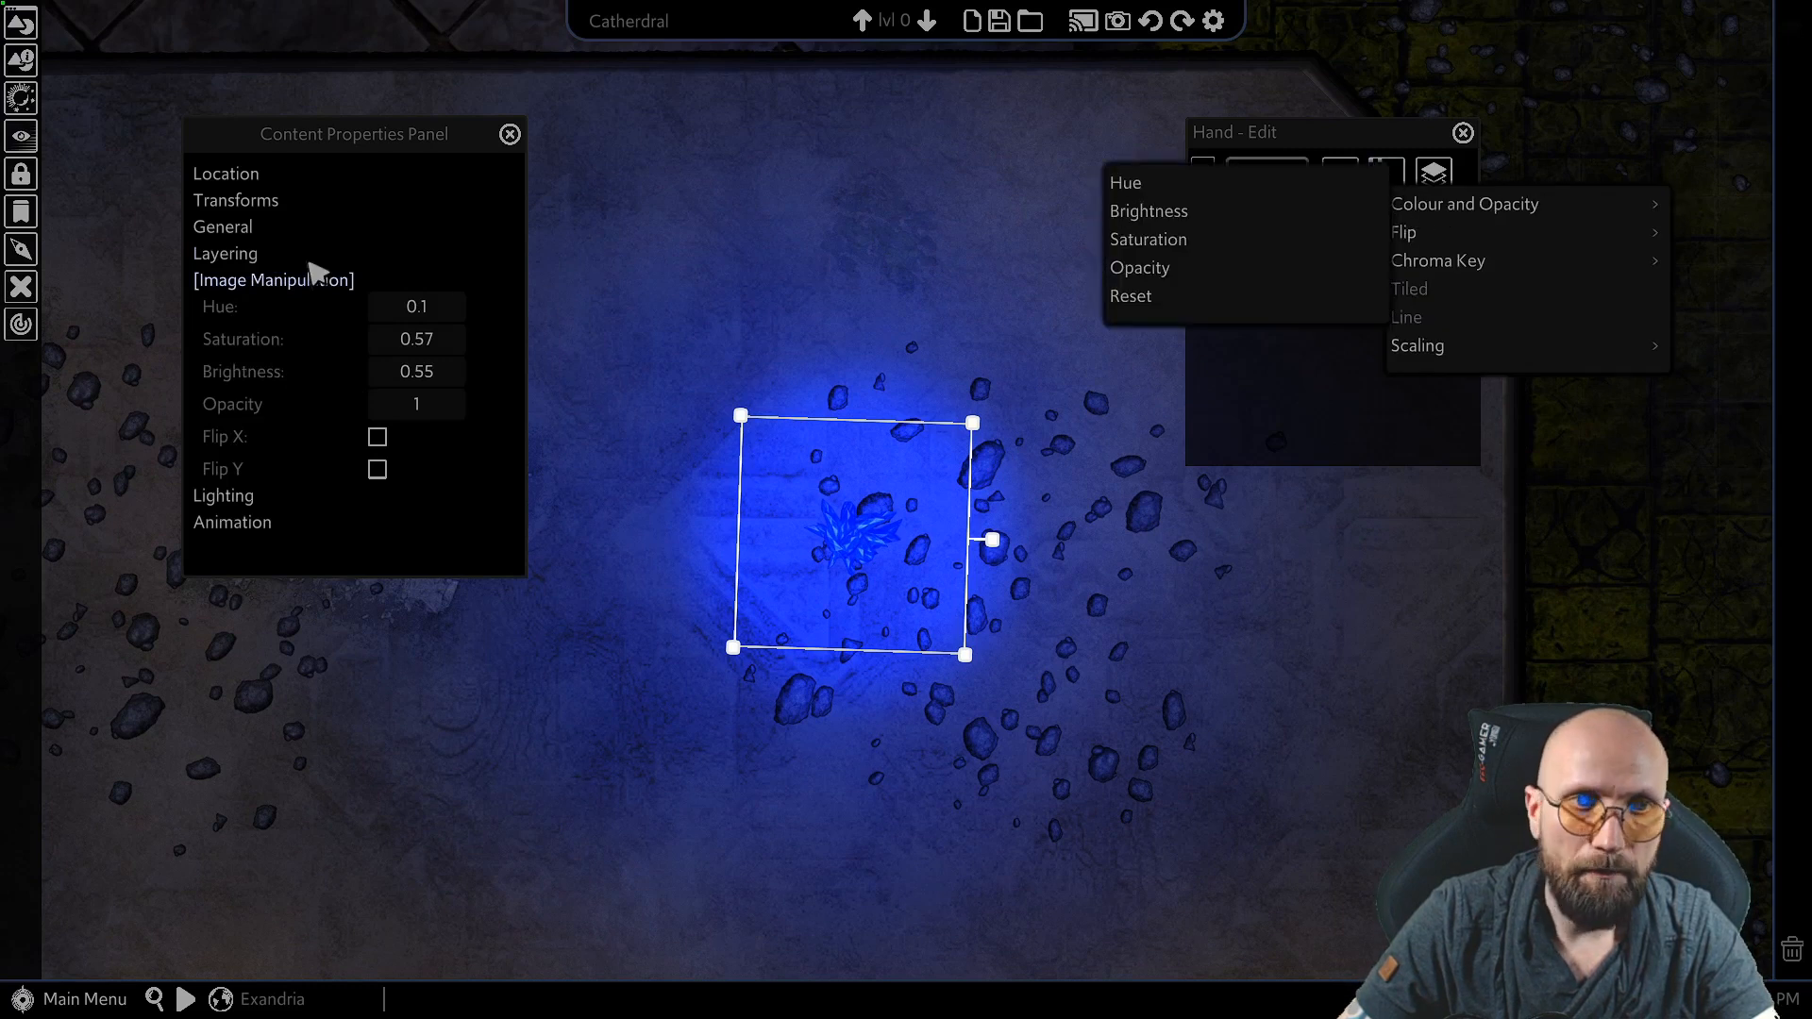
Step: Replace the Image Manipulation properties with Lighting and try light radii of 2 and 1 before setting the crystal's radius to 3
left_click(269, 282)
left_click(249, 306)
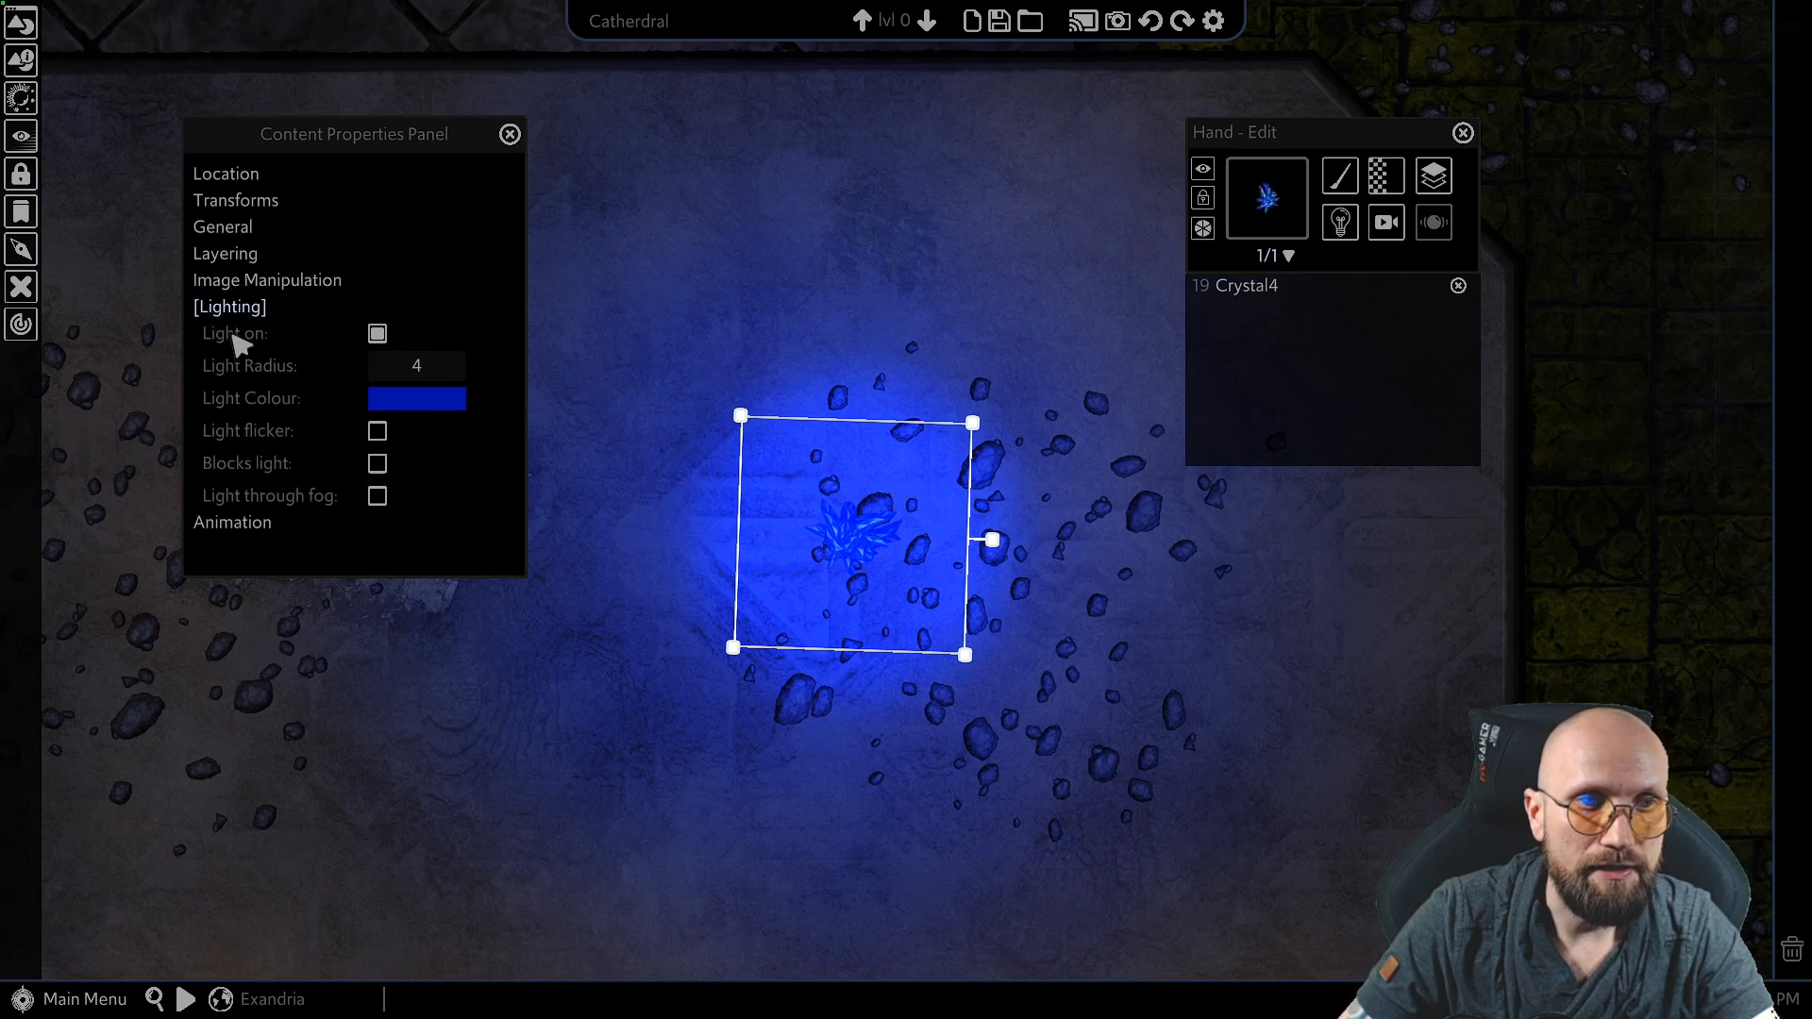
middle_click_drag(850, 374, 951, 369)
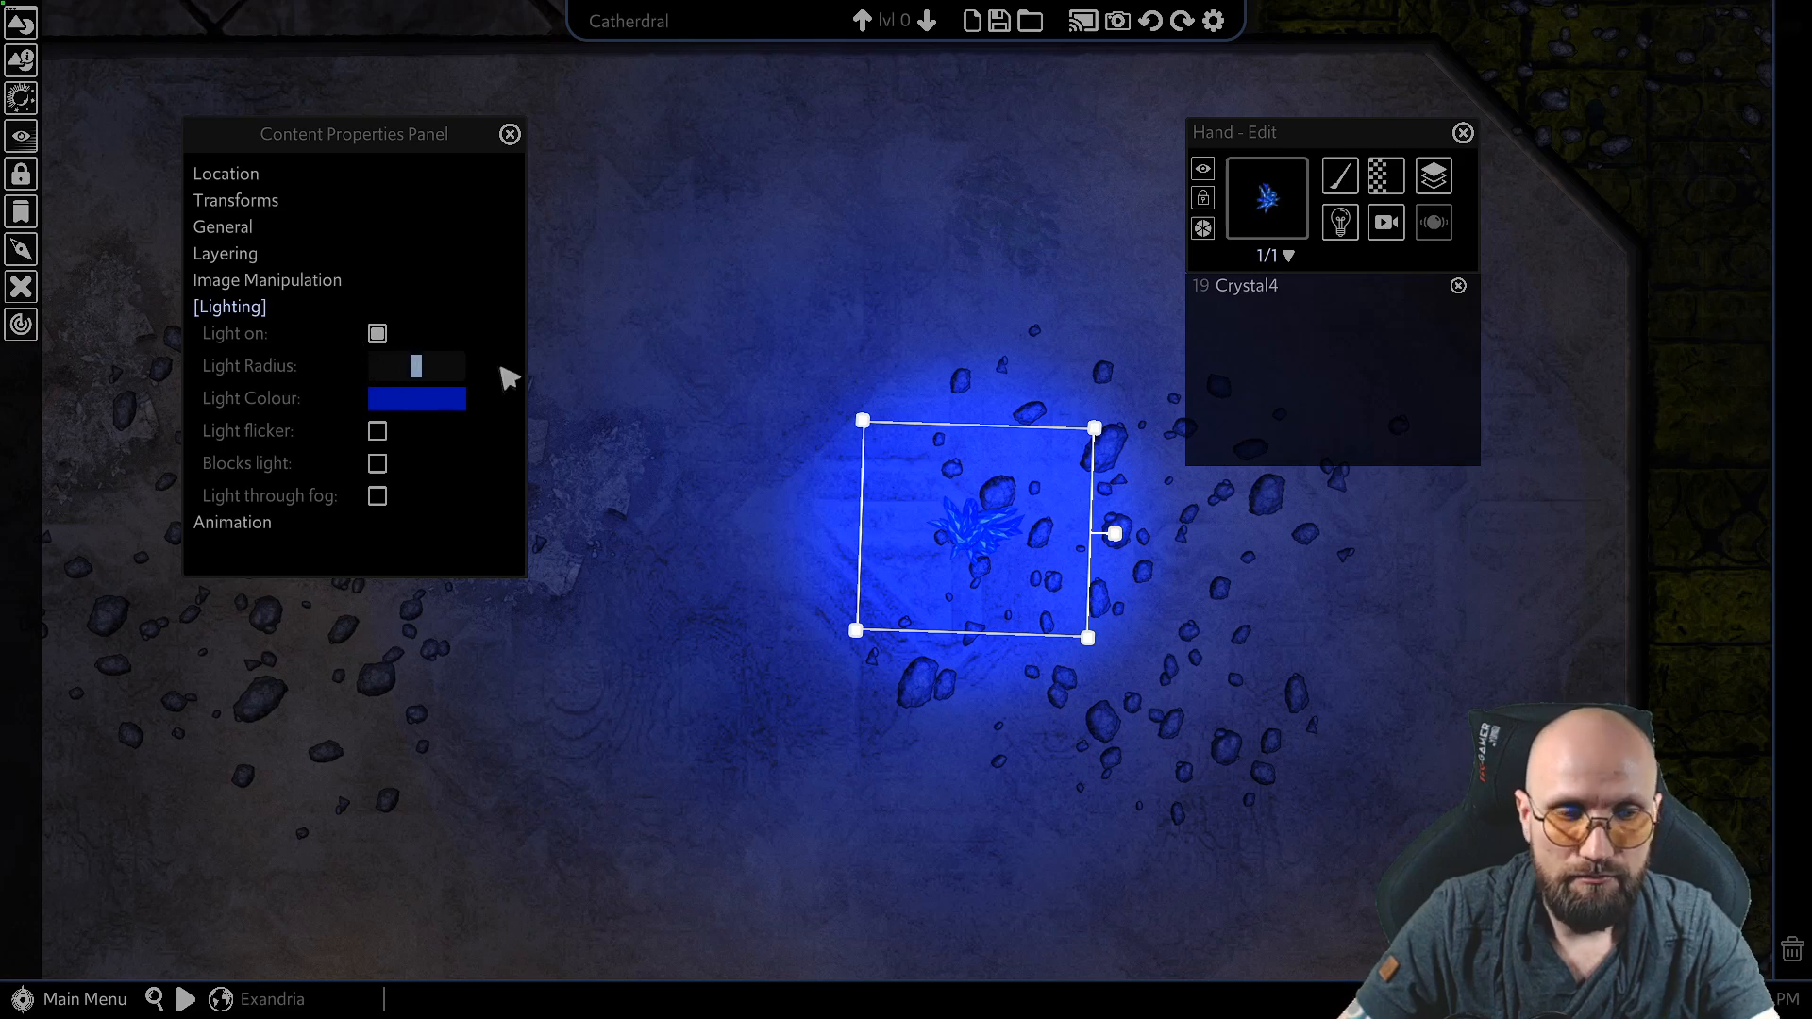
type("2")
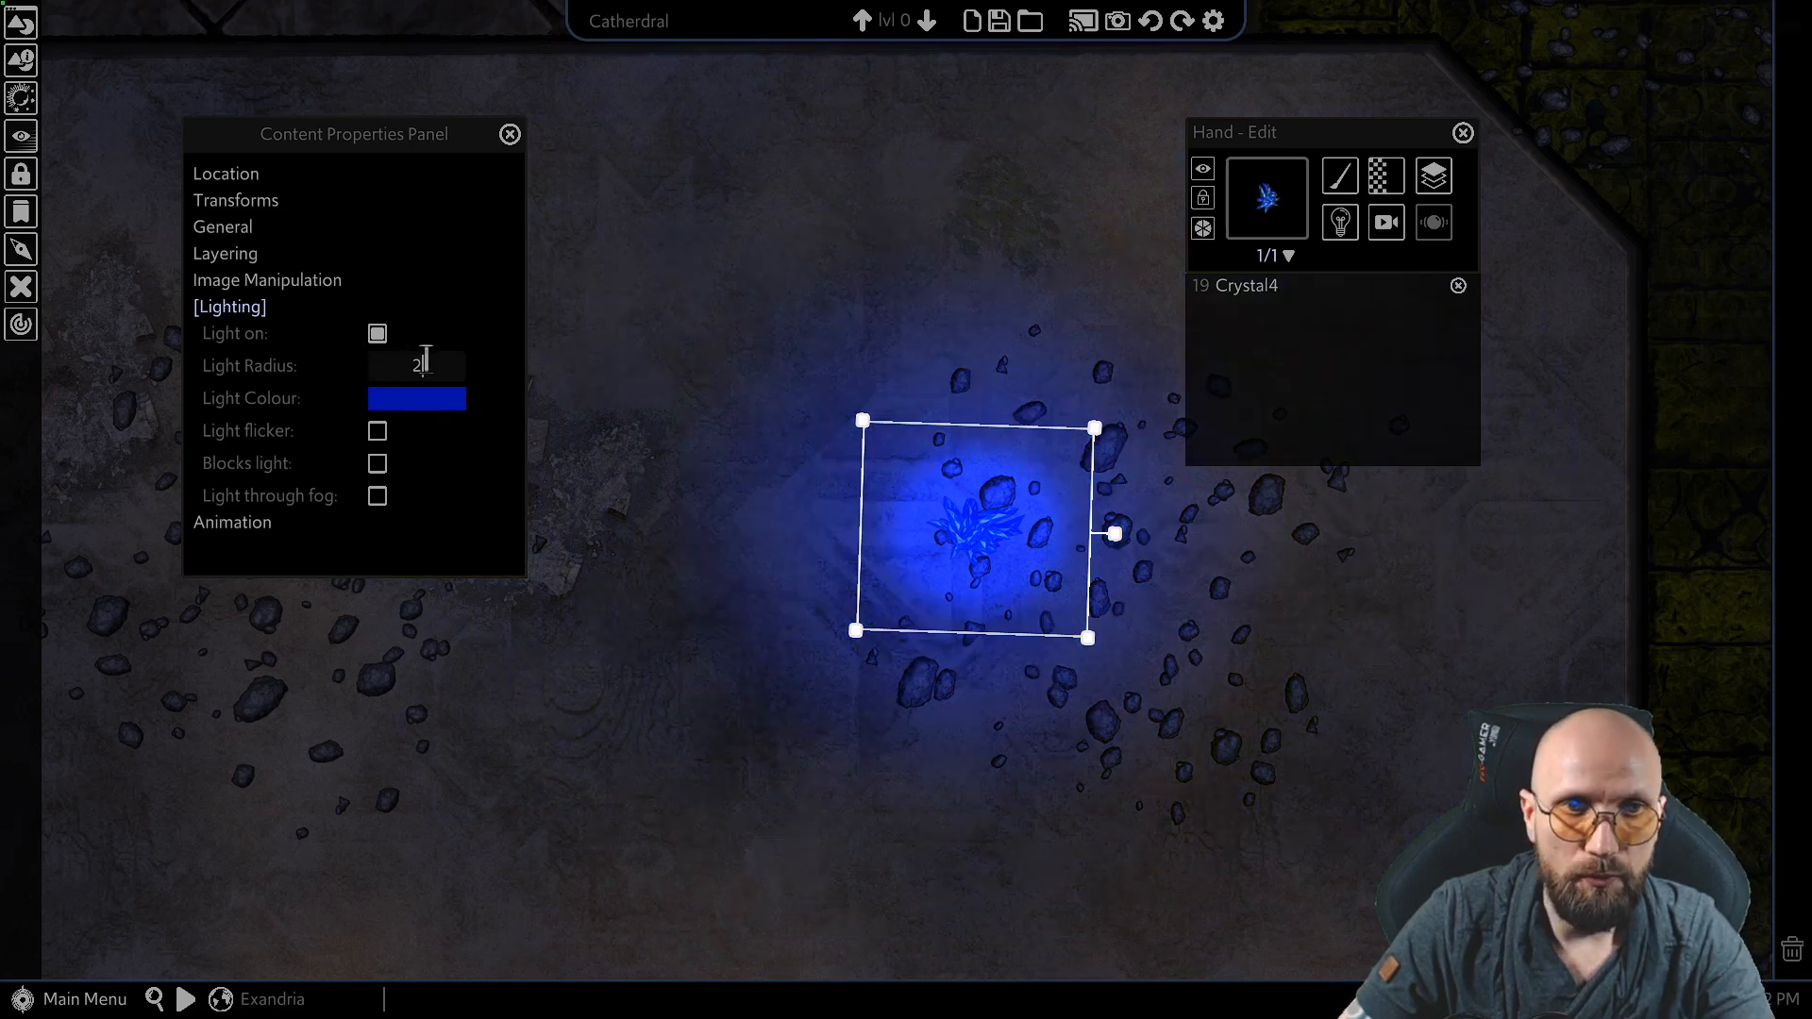
key("BackSpace")
type("1")
key("BackSpace")
type("3")
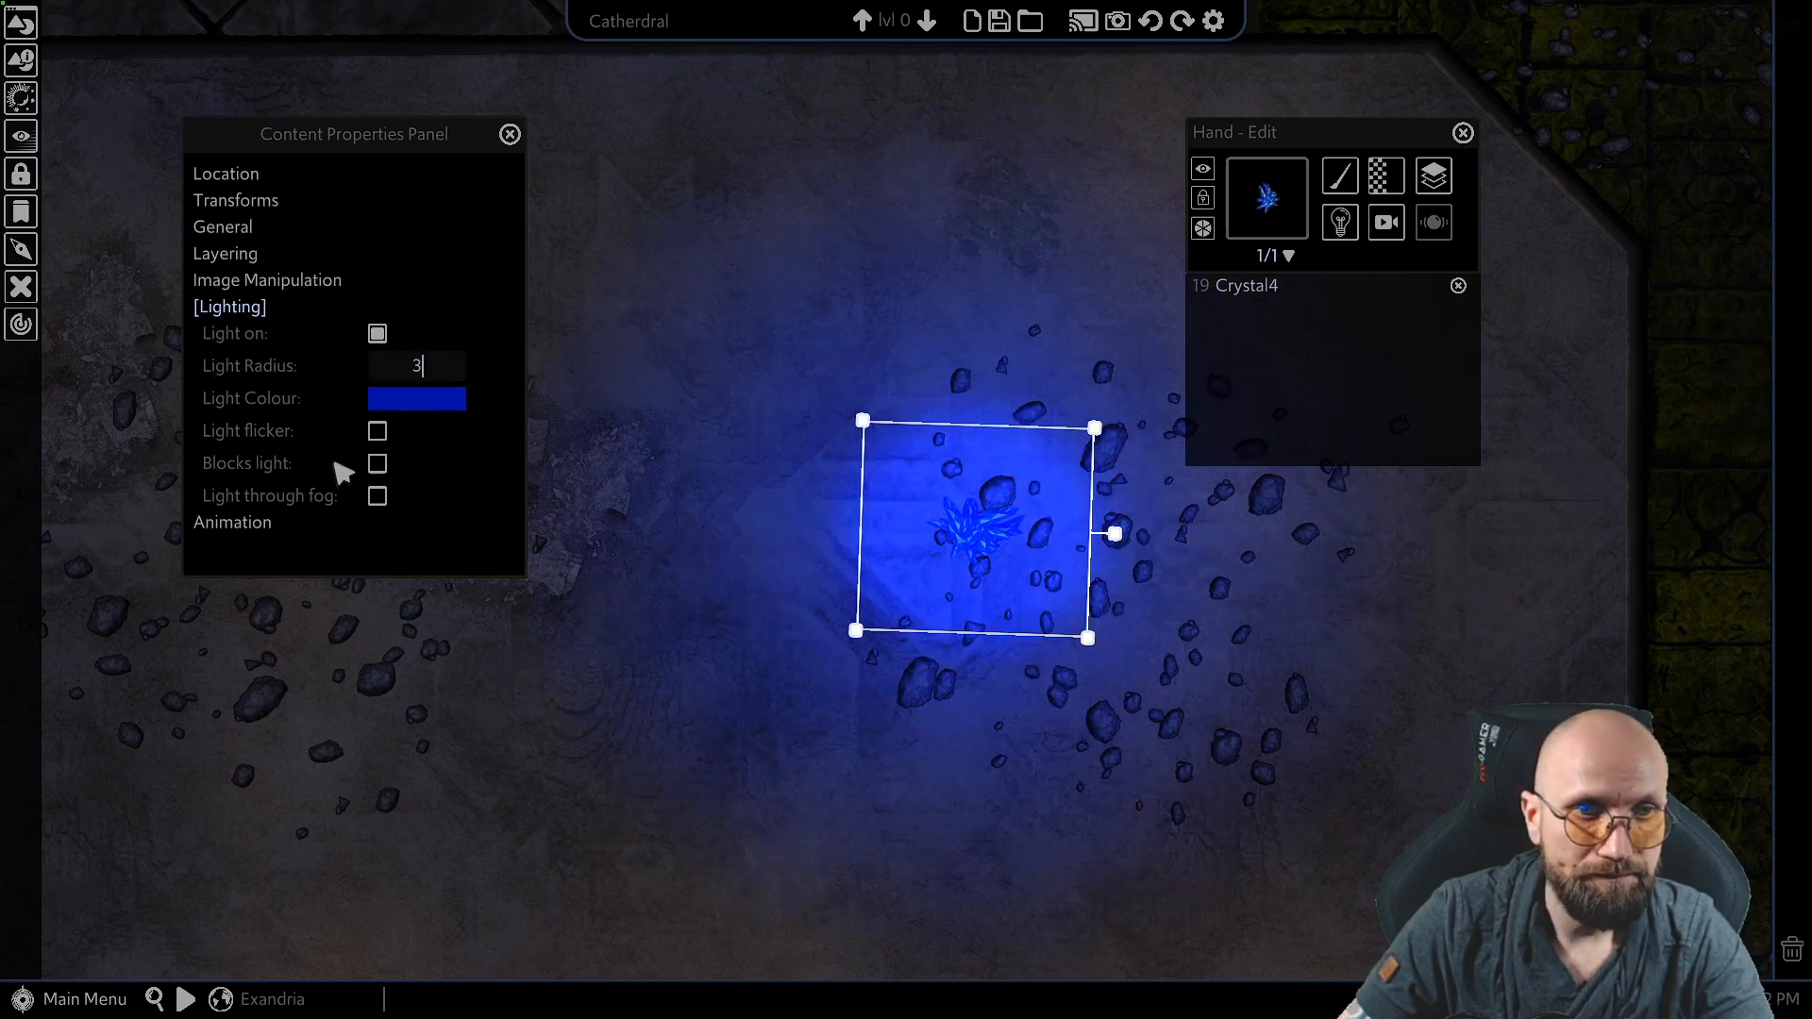
Step: Turn on the crystal's light flicker, move the crystal left to the edge of the pebbles, and turn the flicker off again
left_click(378, 432)
left_click_drag(1003, 550, 855, 507)
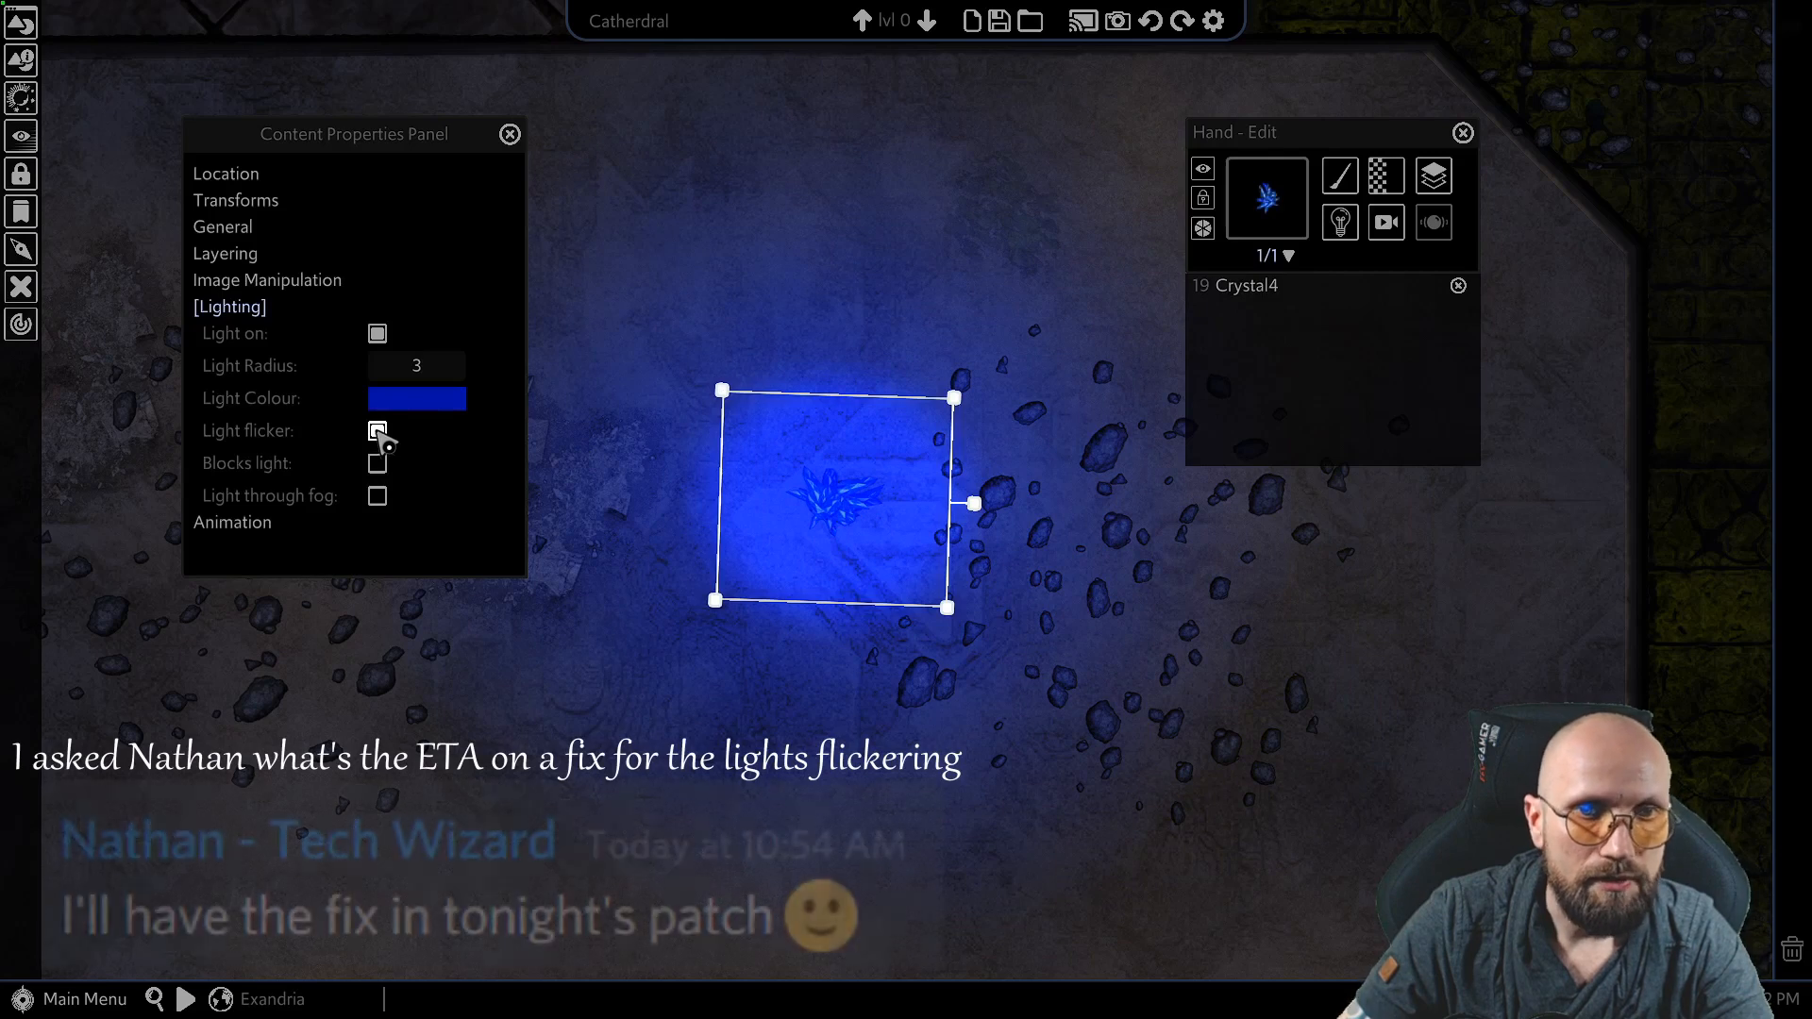
scroll(791, 566, "up", 2)
middle_click_drag(797, 497, 788, 561)
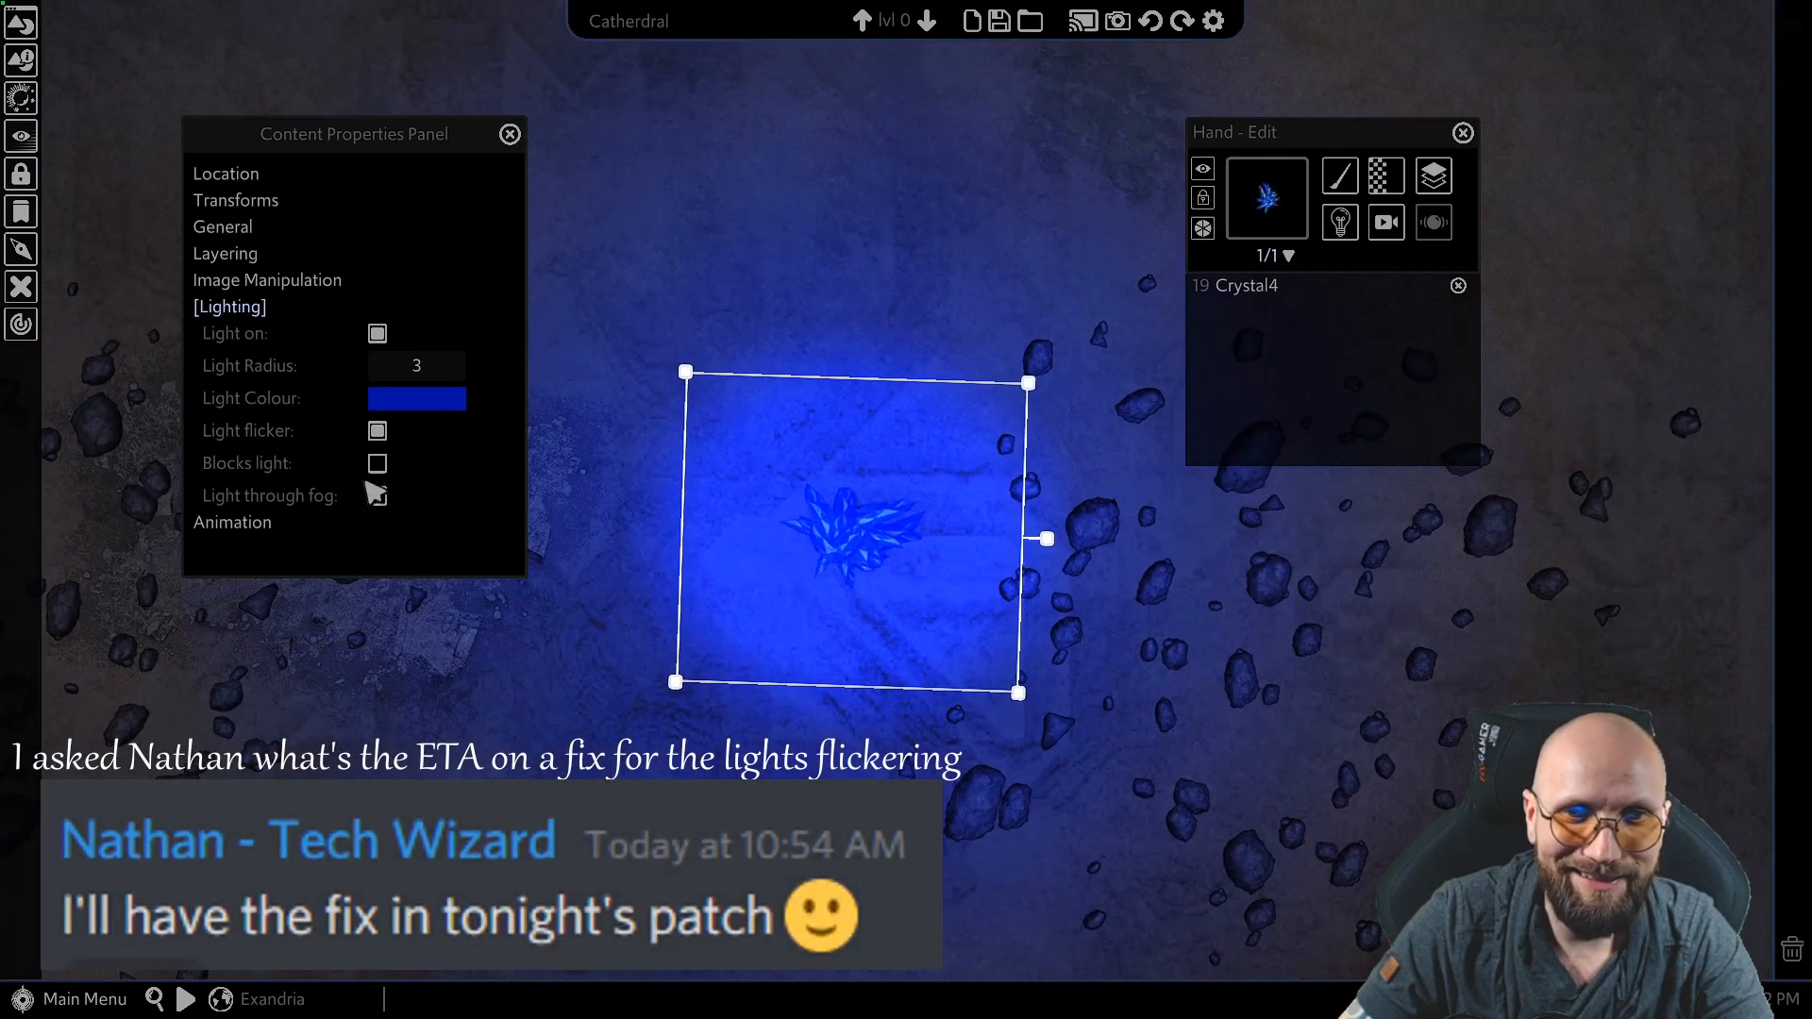
left_click(380, 432)
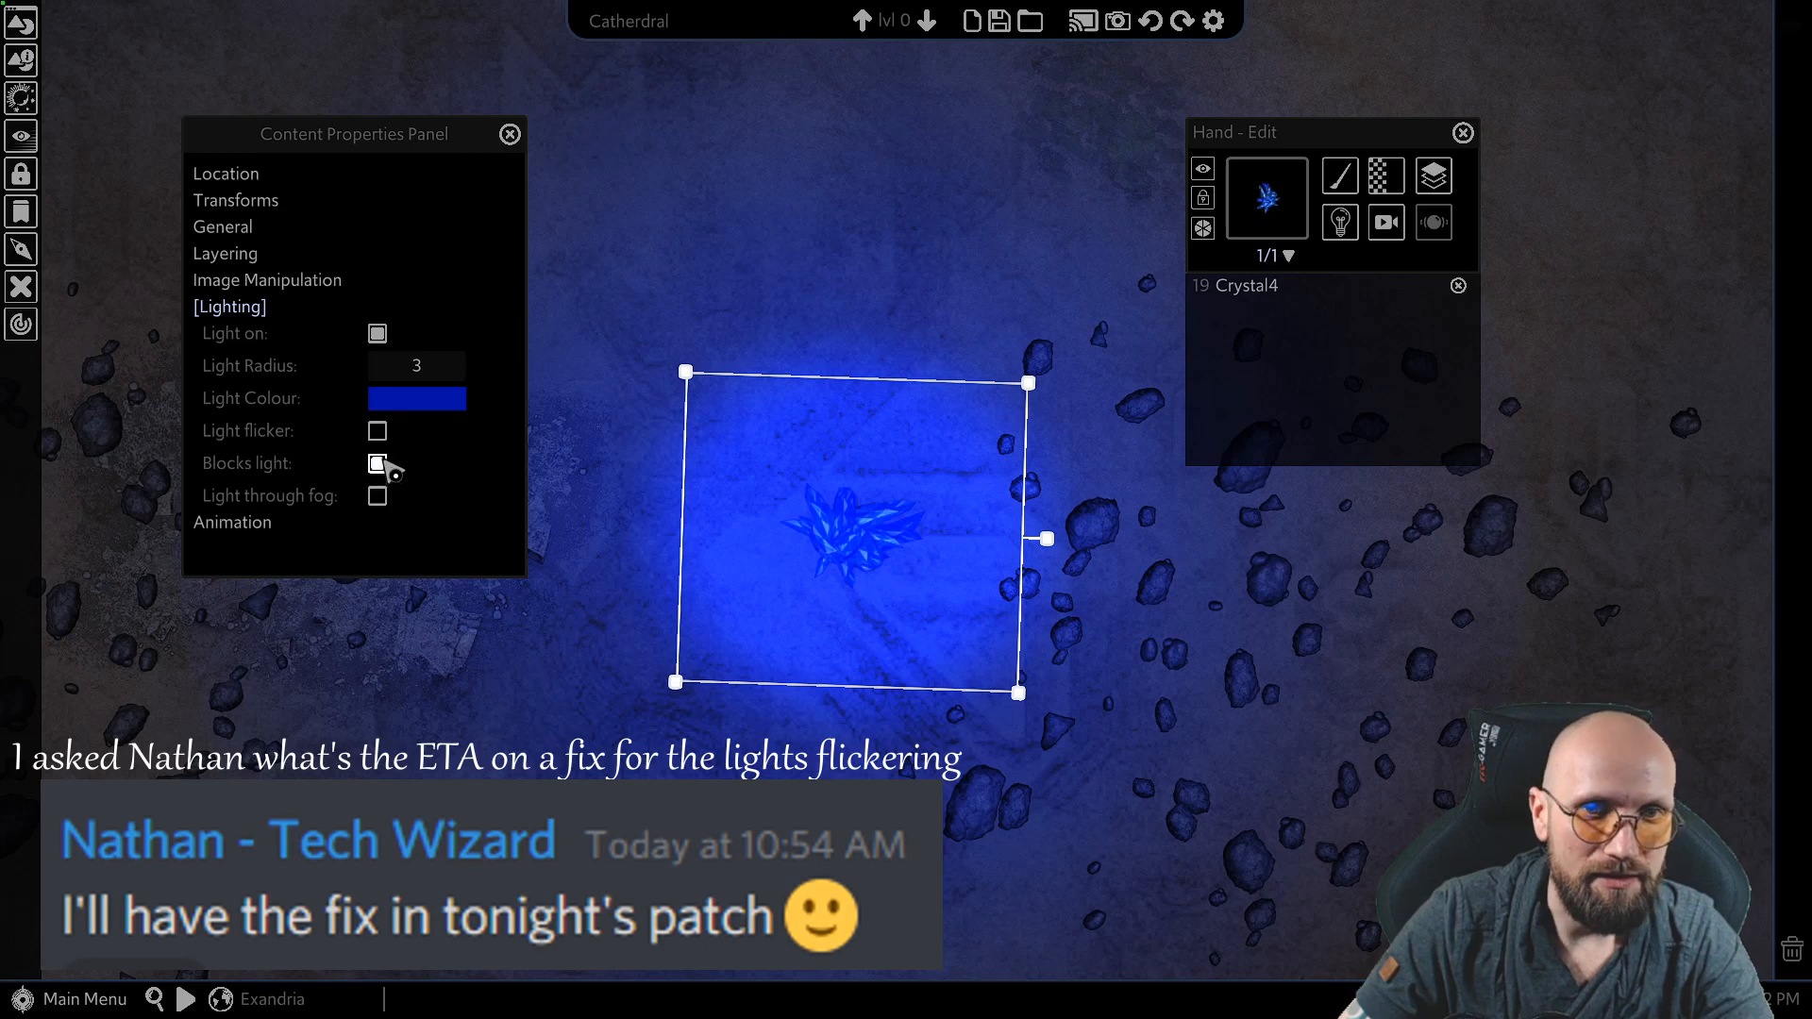
Step: Switch the crystal's Blocks light and Light through fog options on and off again
left_click(379, 465)
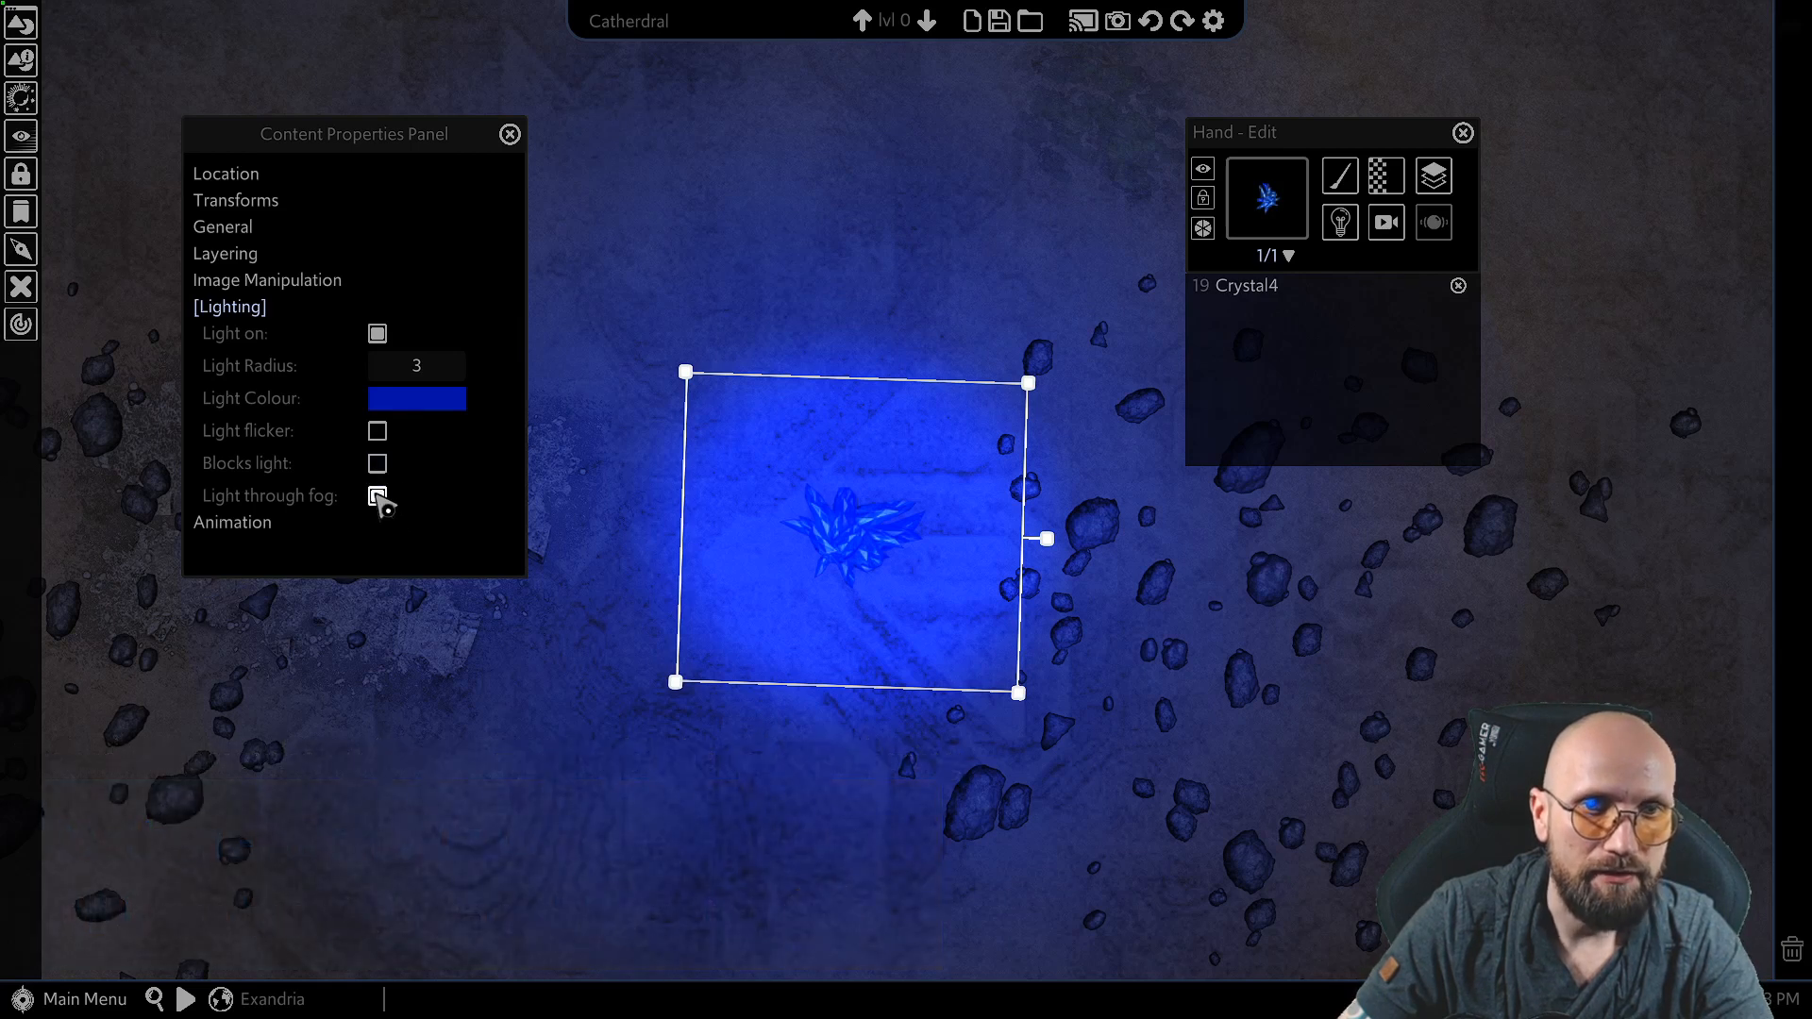
left_click(379, 498)
scroll(793, 623, "down", 3)
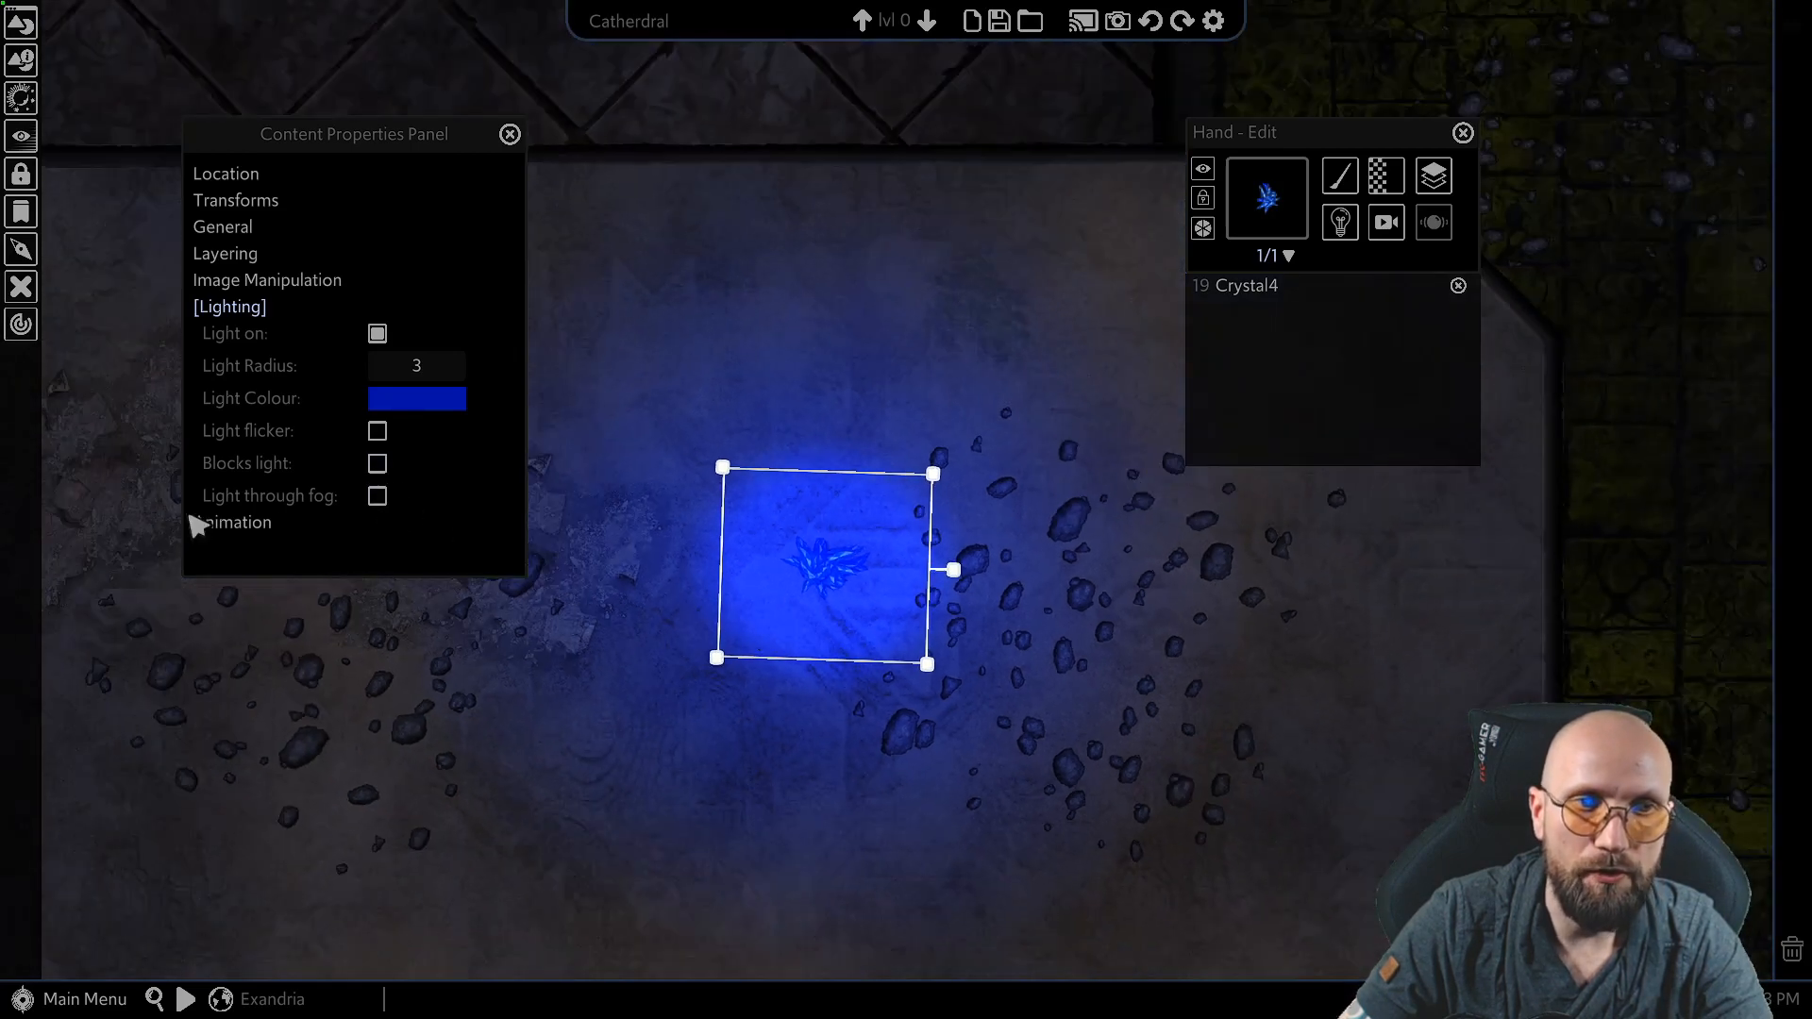
Step: Expand the Animation properties to review the playing, looped and framerate options, then deselect the crystal
left_click(243, 521)
scroll(357, 496, "down", 2)
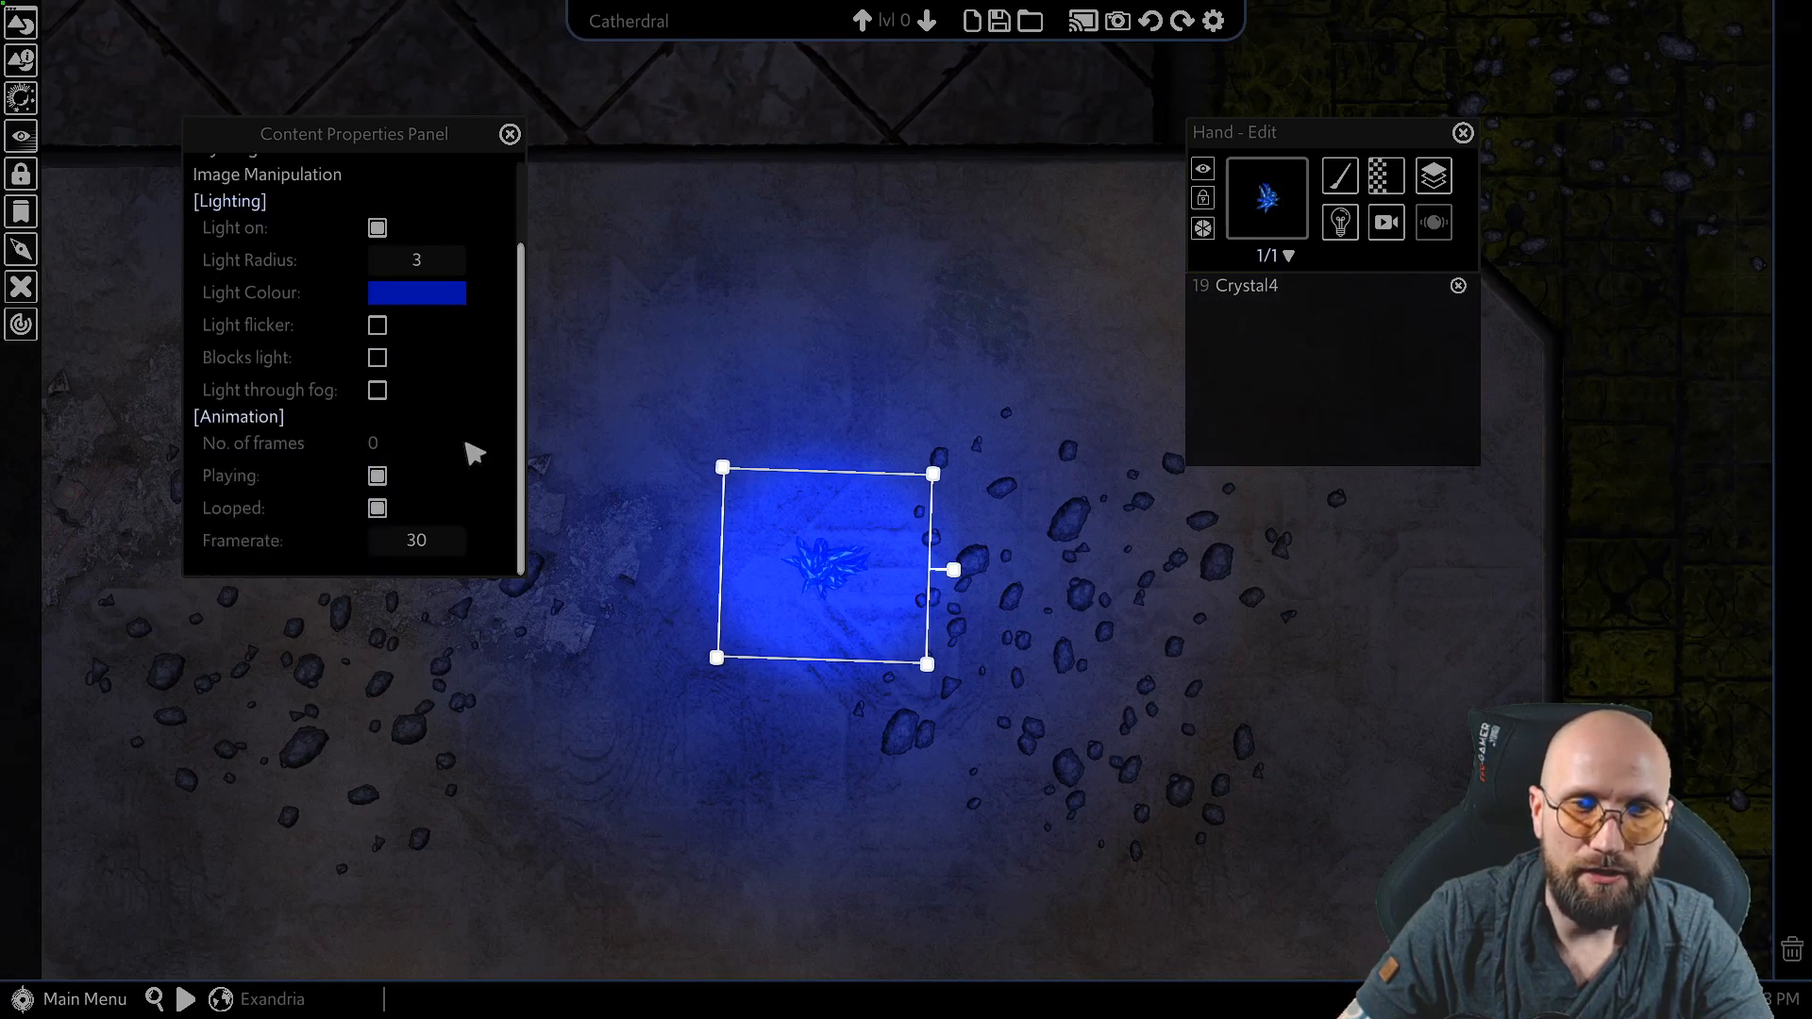
left_click(675, 338)
scroll(720, 481, "down", 3)
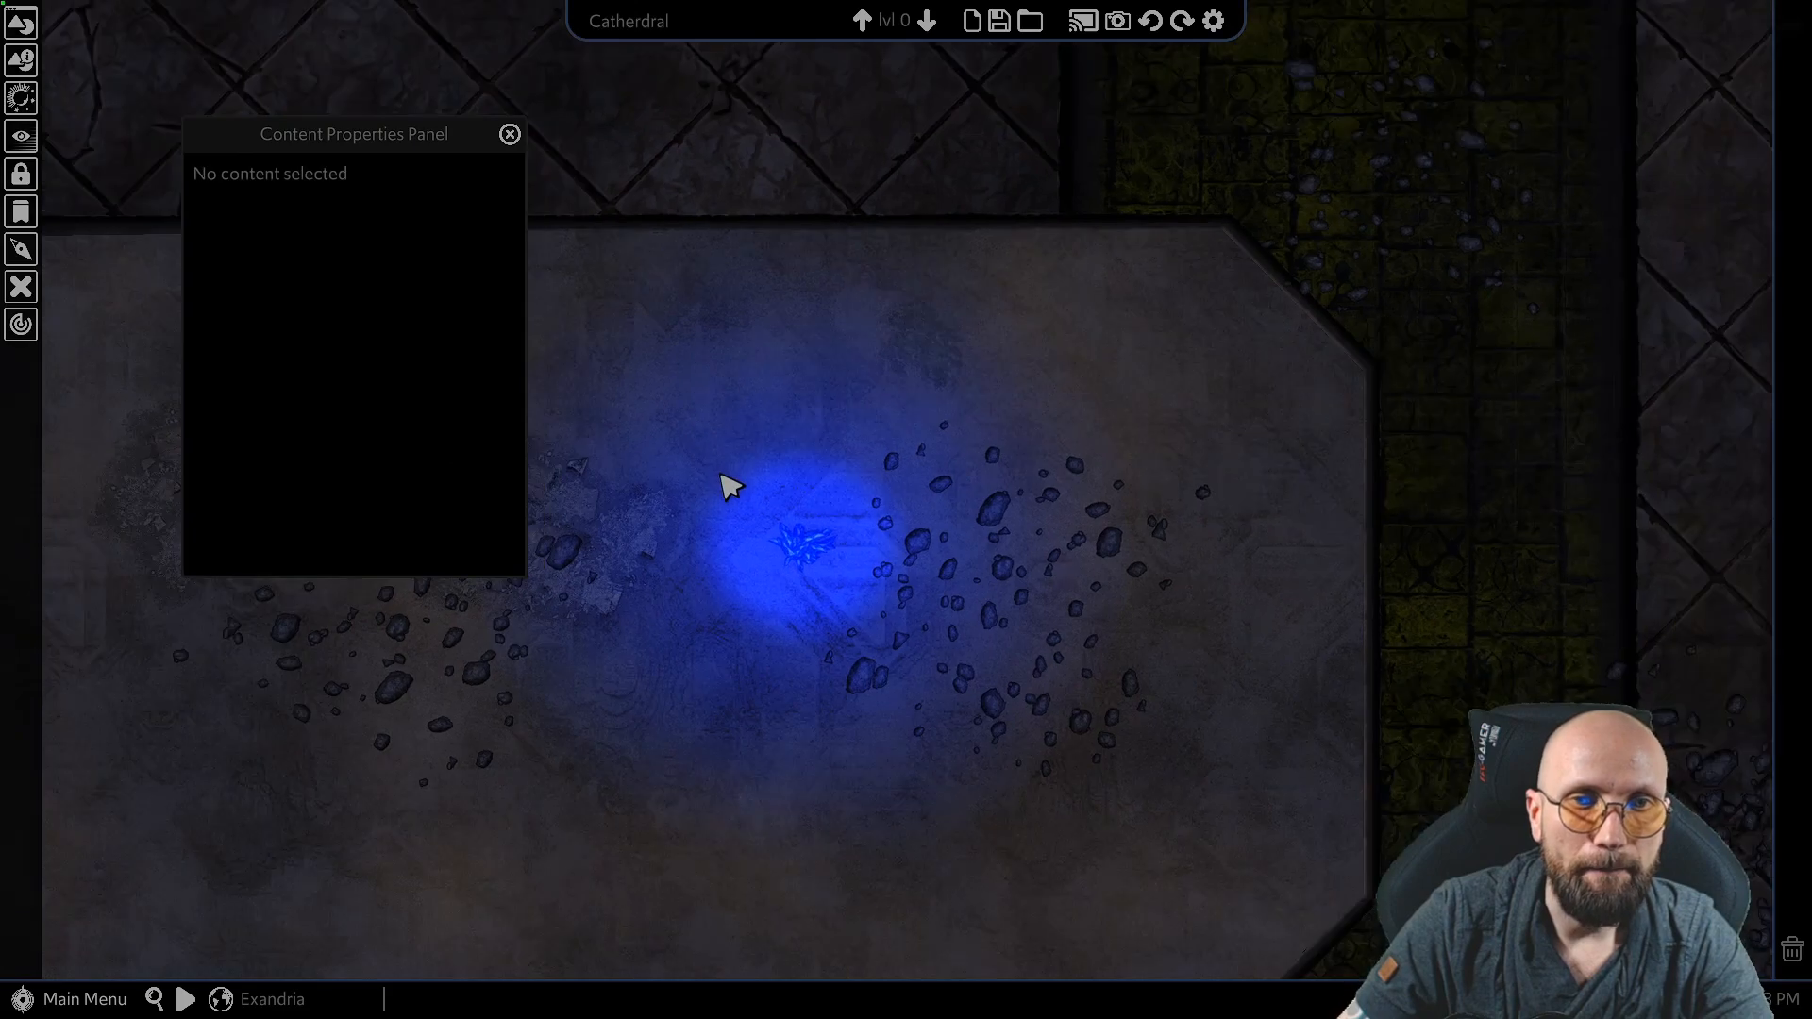